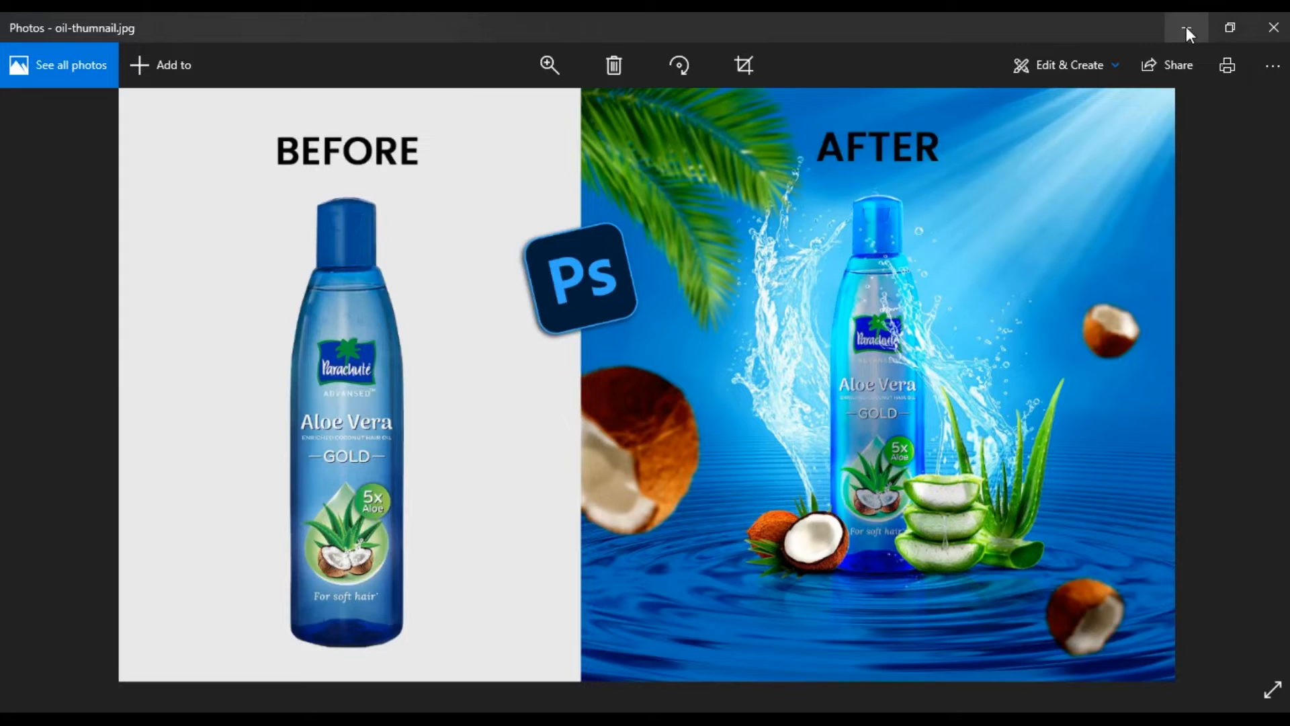
Create a new blank document of 2000 x 2000 px at 300 ppi
{"action": "left_click", "coordinate": [39, 25]}
{"action": "left_click", "coordinate": [47, 43]}
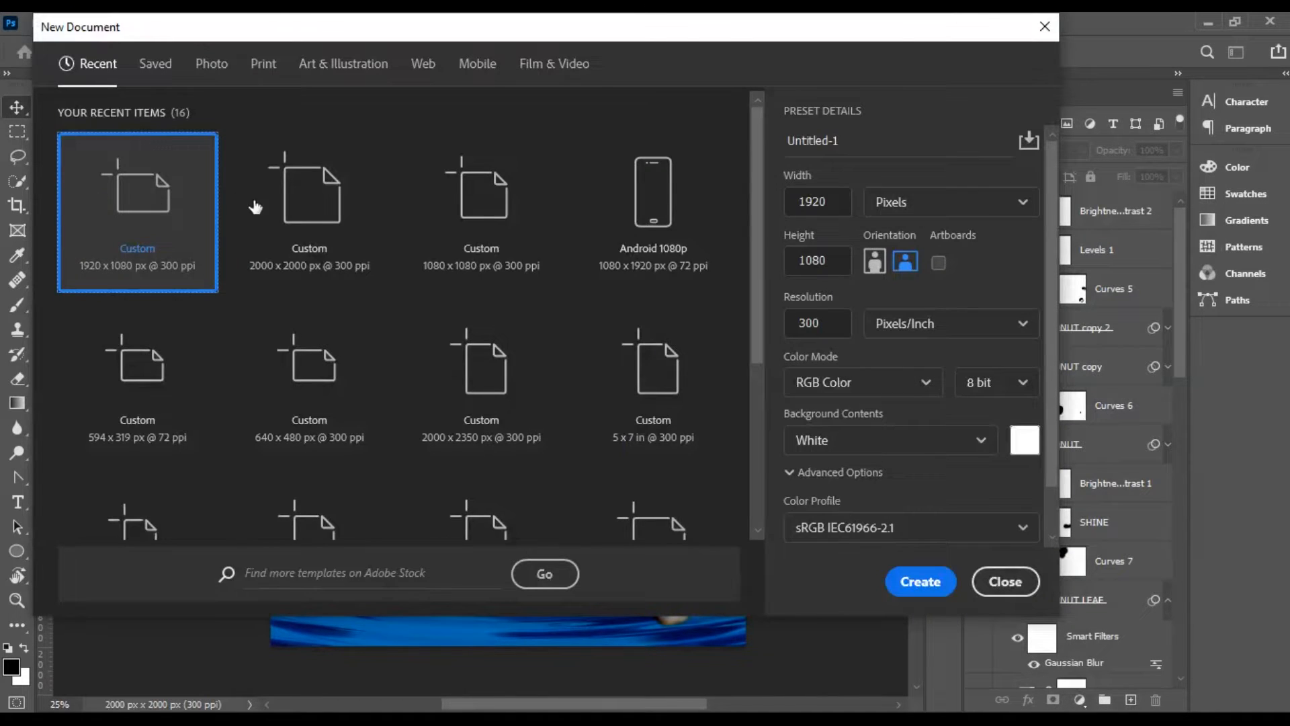
{"action": "left_click", "coordinate": [302, 202]}
{"action": "left_click", "coordinate": [919, 581]}
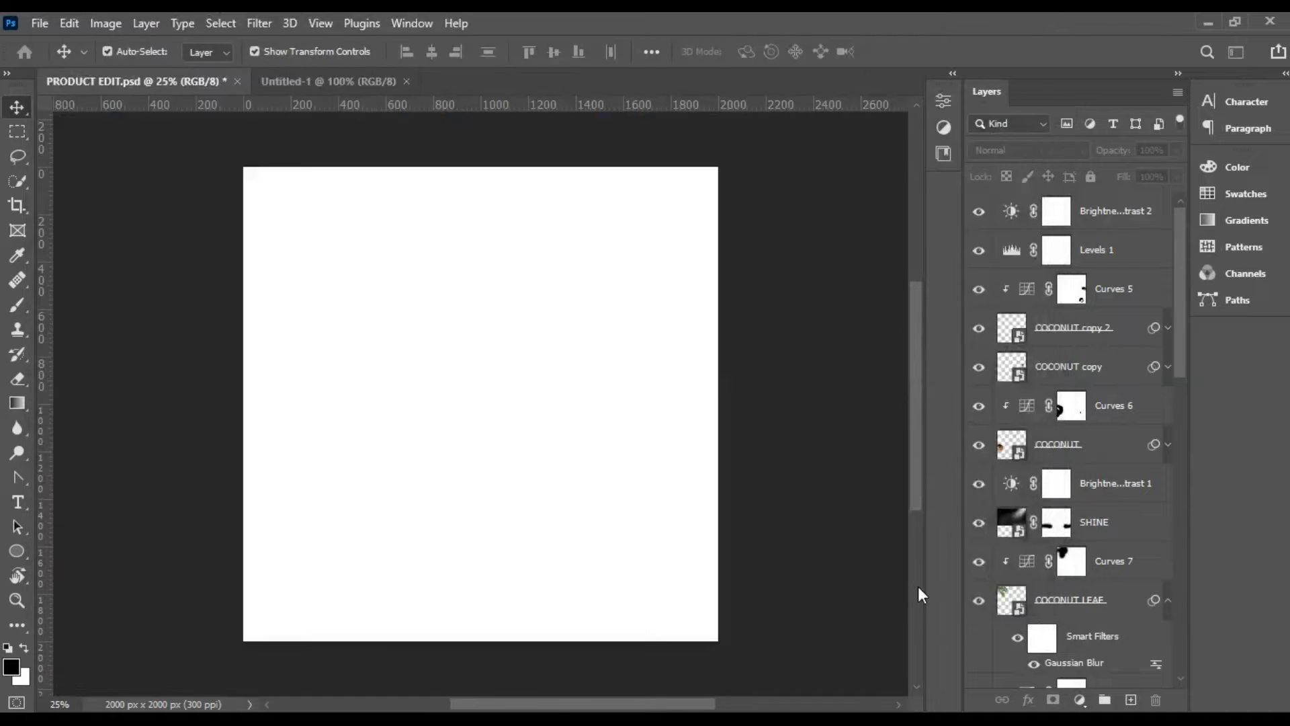
{"action": "scroll", "coordinate": [457, 446], "scroll_direction": "up", "scroll_amount": 3}
{"action": "scroll", "coordinate": [457, 446], "scroll_direction": "down", "scroll_amount": 2}
Place the Parachute-Advansed-Aloe-Vera-Enriched-Coconut-Hair-Oil-400ml image from the Desktop folder "image" as an embedded layer
{"action": "left_click", "coordinate": [39, 25]}
{"action": "left_click", "coordinate": [75, 421]}
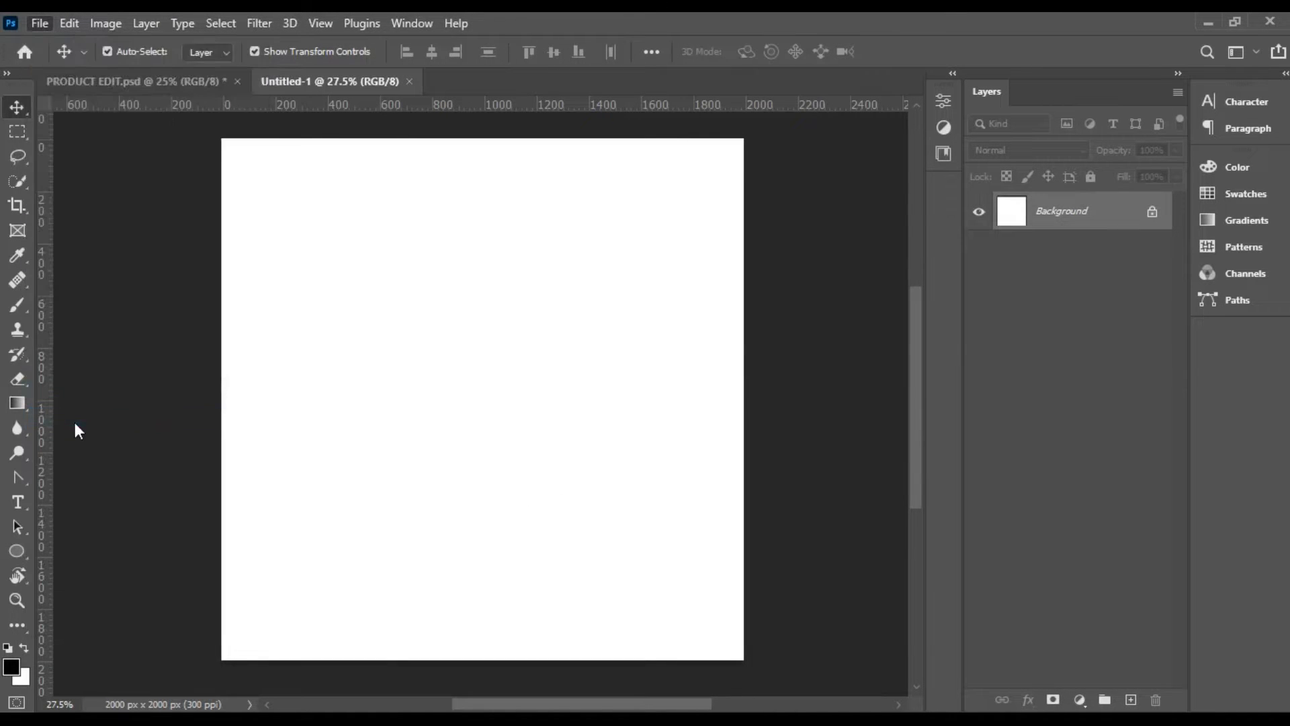
{"action": "scroll", "coordinate": [94, 367], "scroll_direction": "up", "scroll_amount": 2}
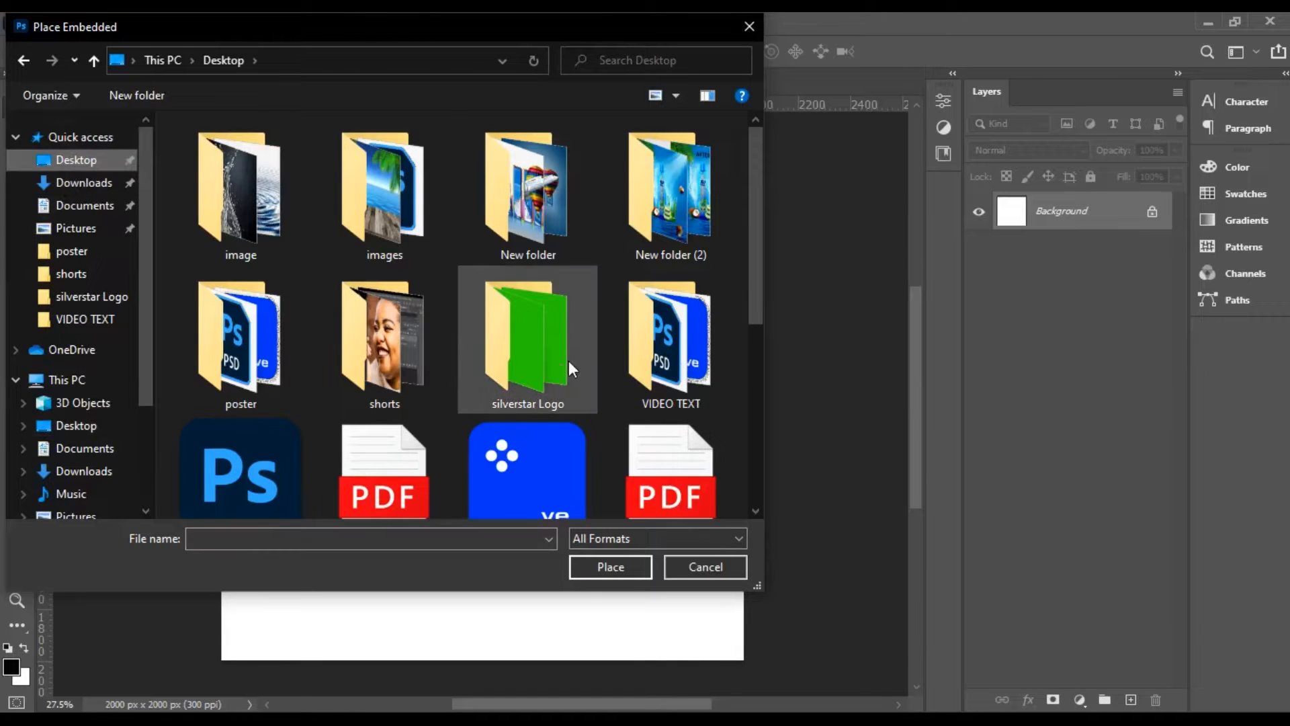
{"action": "scroll", "coordinate": [568, 380], "scroll_direction": "down", "scroll_amount": 1}
{"action": "scroll", "coordinate": [415, 236], "scroll_direction": "up", "scroll_amount": 1}
{"action": "double_click", "coordinate": [198, 212]}
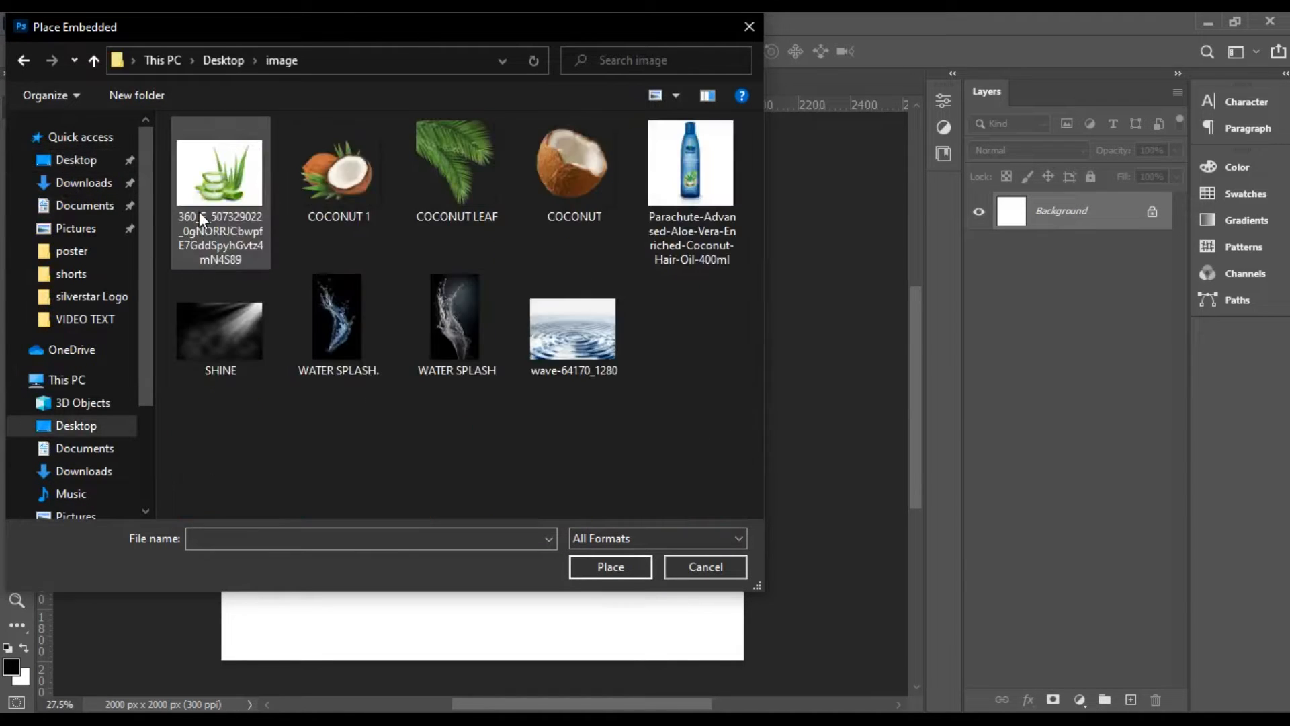
{"action": "left_click", "coordinate": [722, 180]}
{"action": "left_click", "coordinate": [613, 567]}
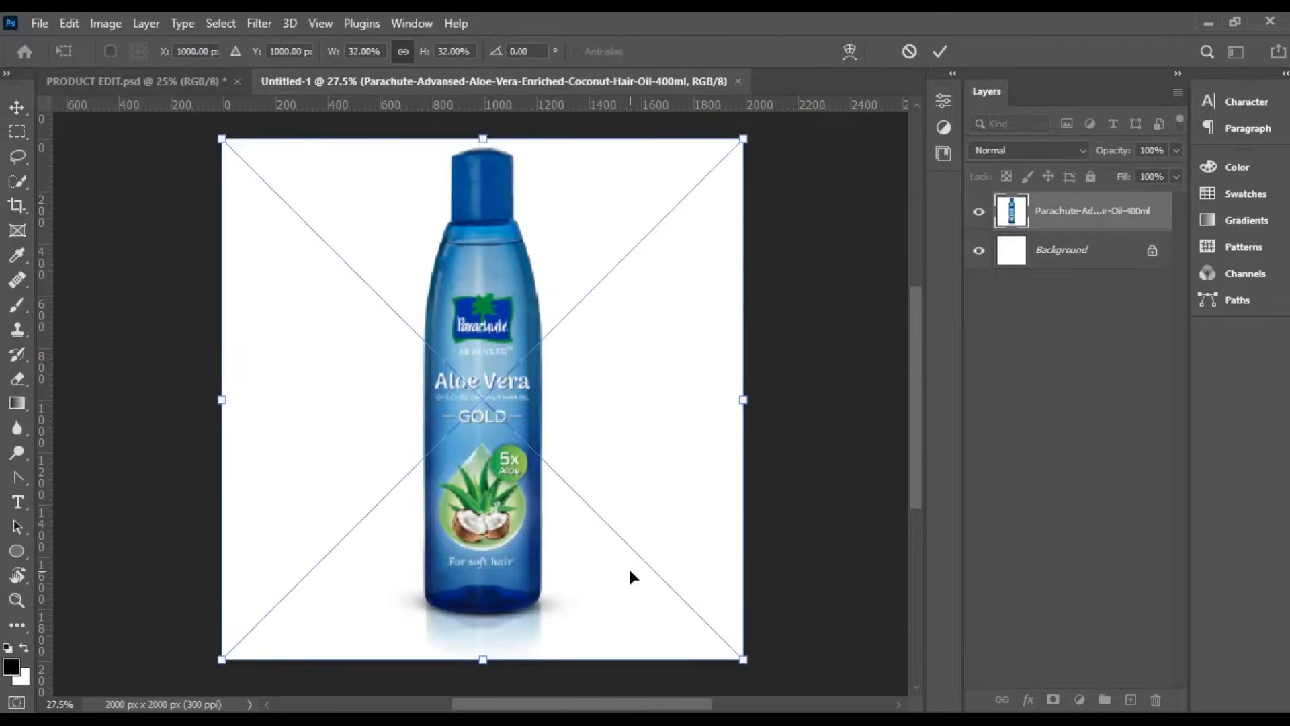
{"action": "left_click", "coordinate": [939, 55]}
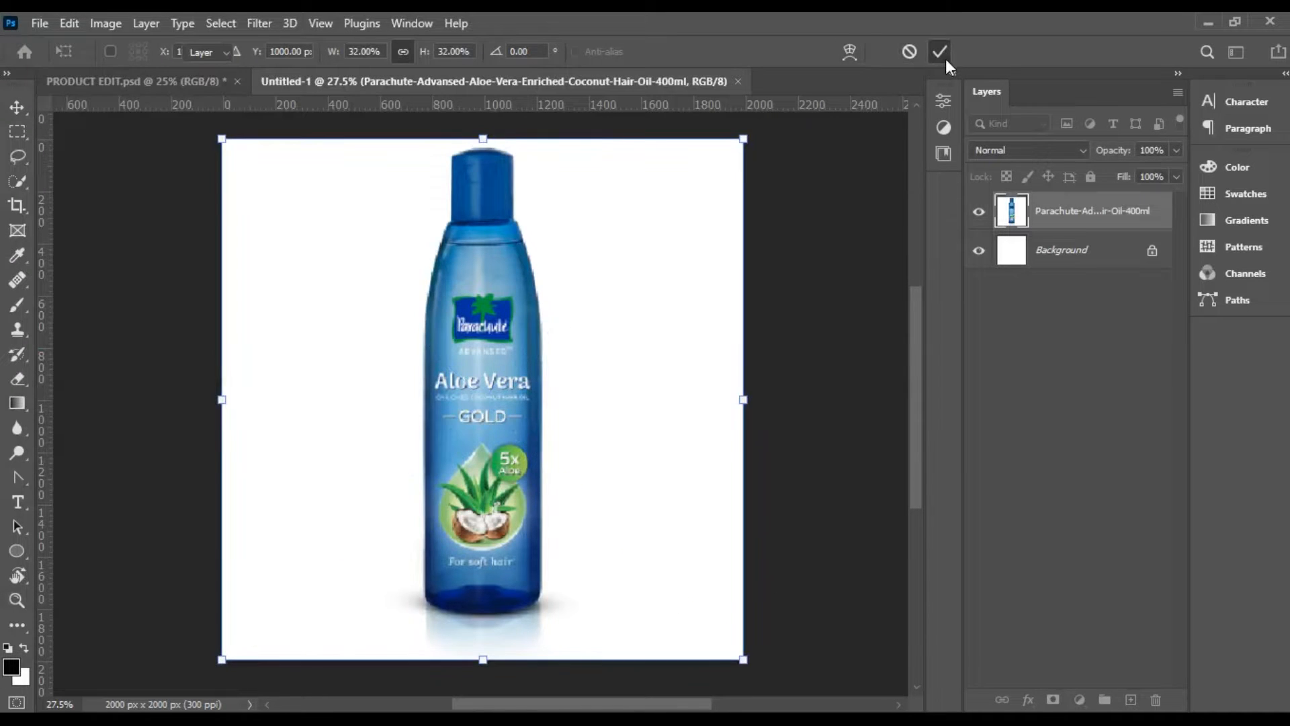
Select the bottle with Select Subject, mask out its white background and convert the layer to a smart object
{"action": "left_click", "coordinate": [220, 22]}
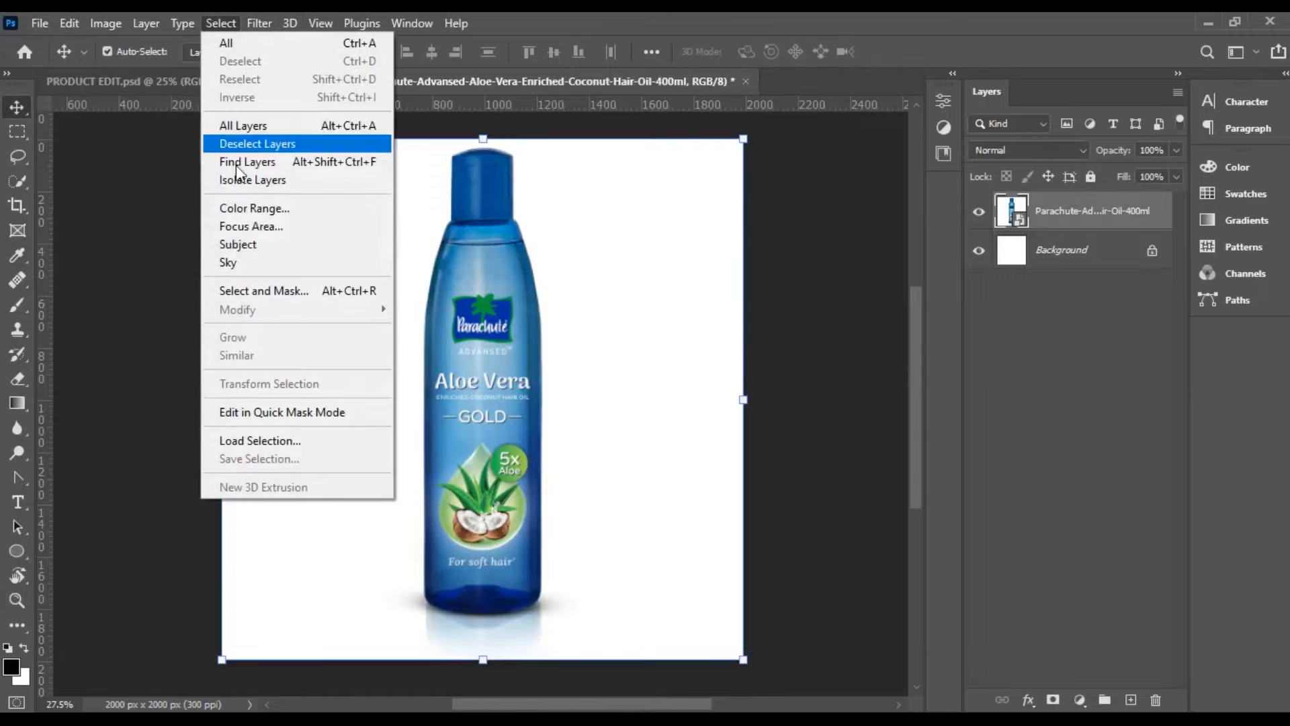
{"action": "left_click", "coordinate": [237, 244]}
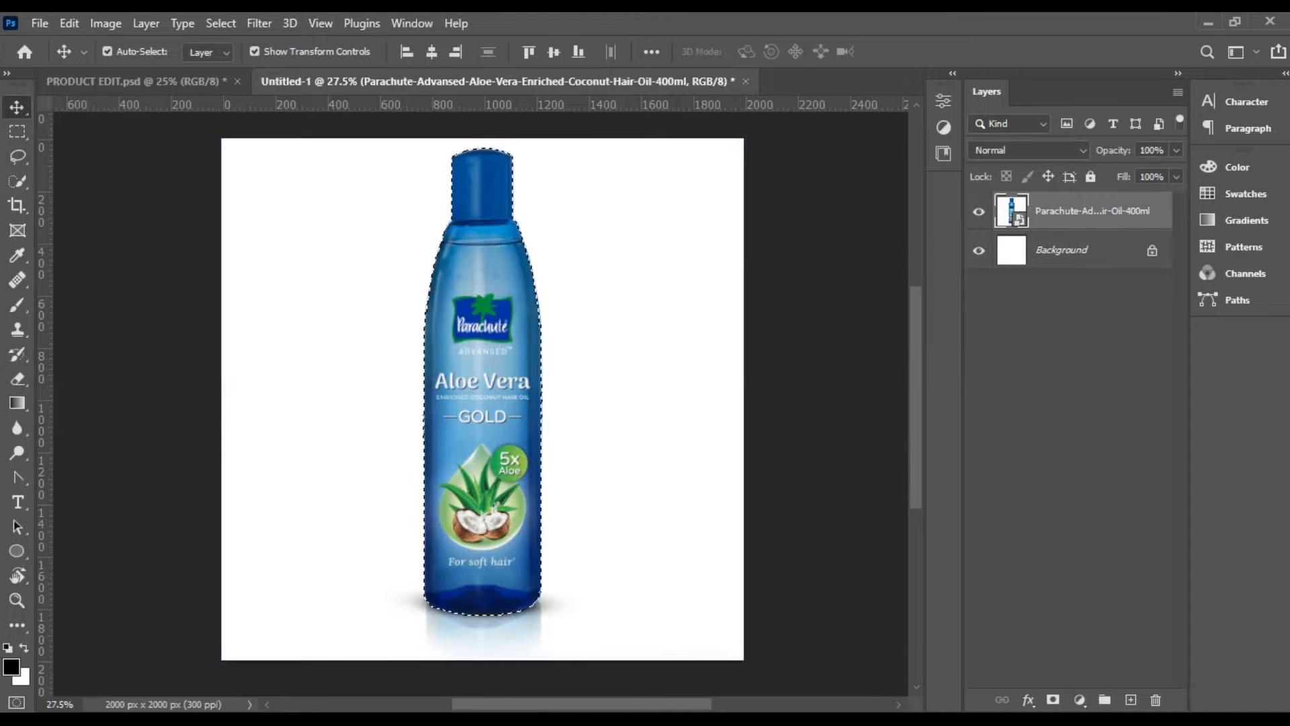
{"action": "left_click", "coordinate": [1053, 699]}
{"action": "right_click", "coordinate": [1113, 221]}
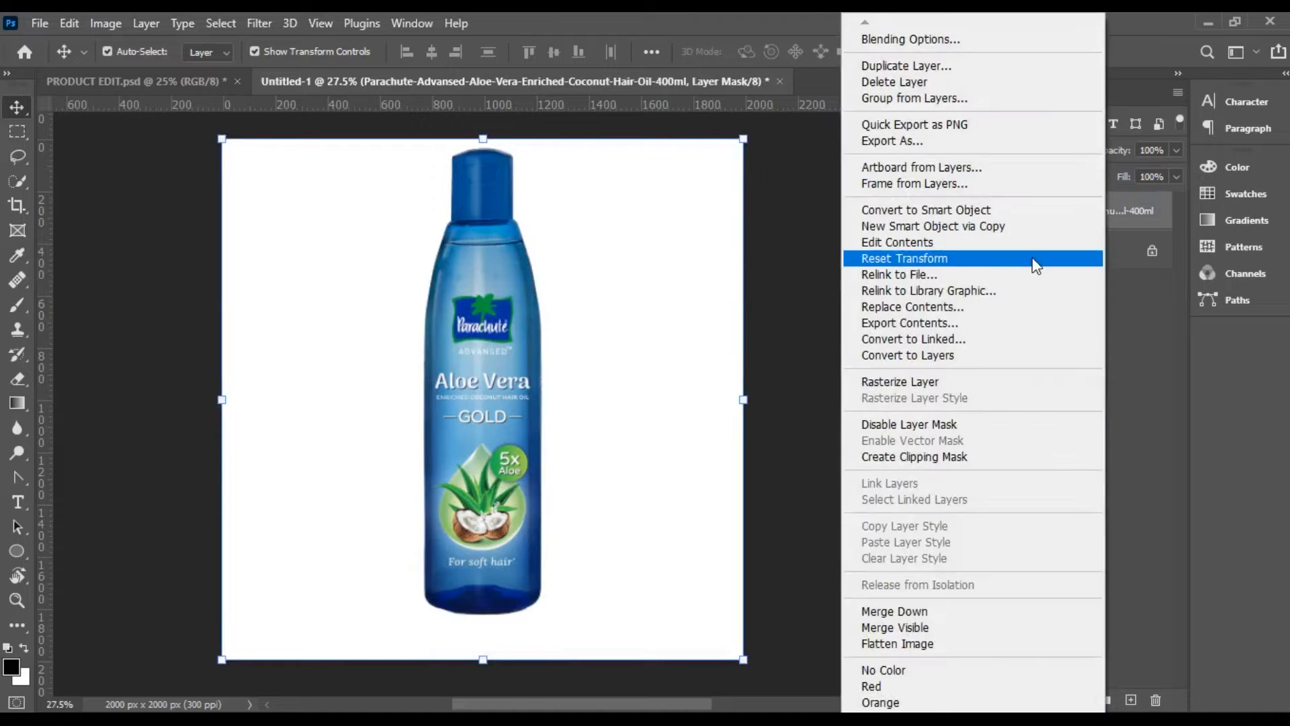
{"action": "left_click", "coordinate": [973, 208]}
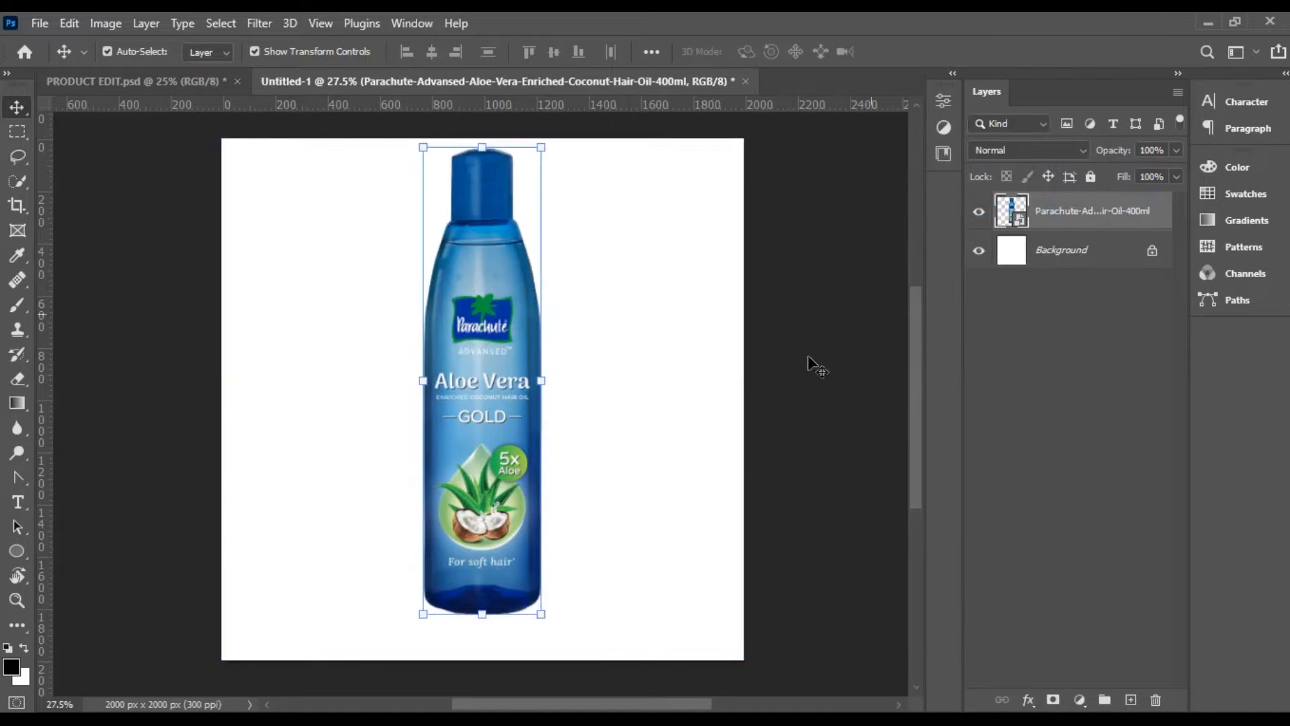
Scale the bottle down proportionally and center it on the canvas with margin above and below
{"action": "left_click_drag", "start_coordinate": [478, 153], "coordinate": [479, 255]}
{"action": "scroll", "coordinate": [478, 359], "scroll_direction": "up", "scroll_amount": 2}
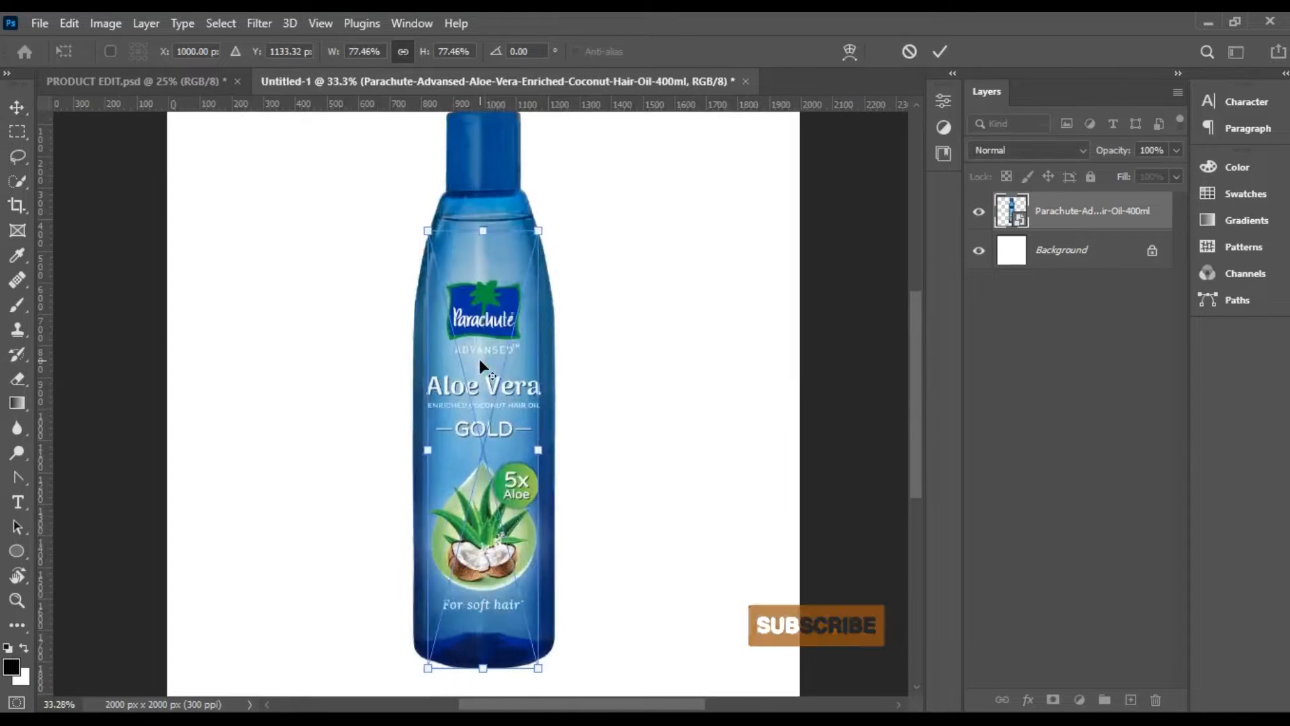
{"action": "scroll", "coordinate": [478, 359], "scroll_direction": "down", "scroll_amount": 1}
{"action": "scroll", "coordinate": [487, 430], "scroll_direction": "up", "scroll_amount": 1}
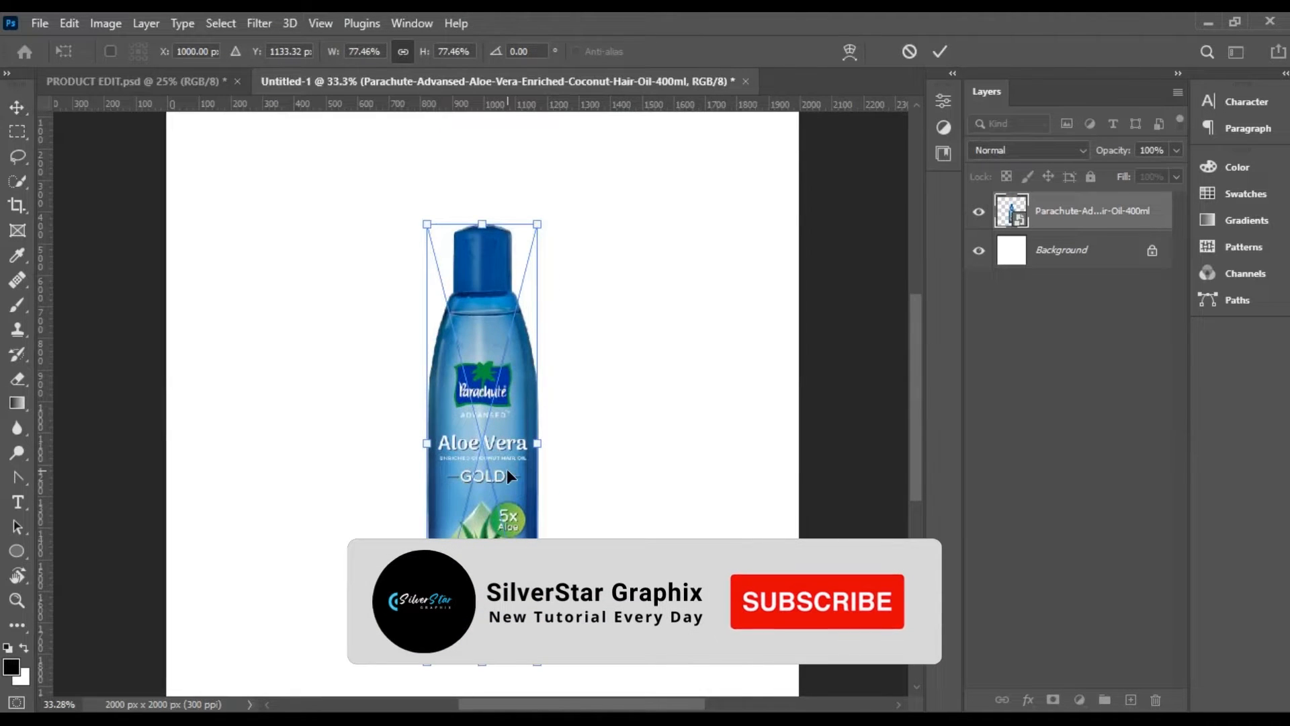
{"action": "scroll", "coordinate": [506, 468], "scroll_direction": "down", "scroll_amount": 1}
{"action": "scroll", "coordinate": [506, 424], "scroll_direction": "down", "scroll_amount": 1}
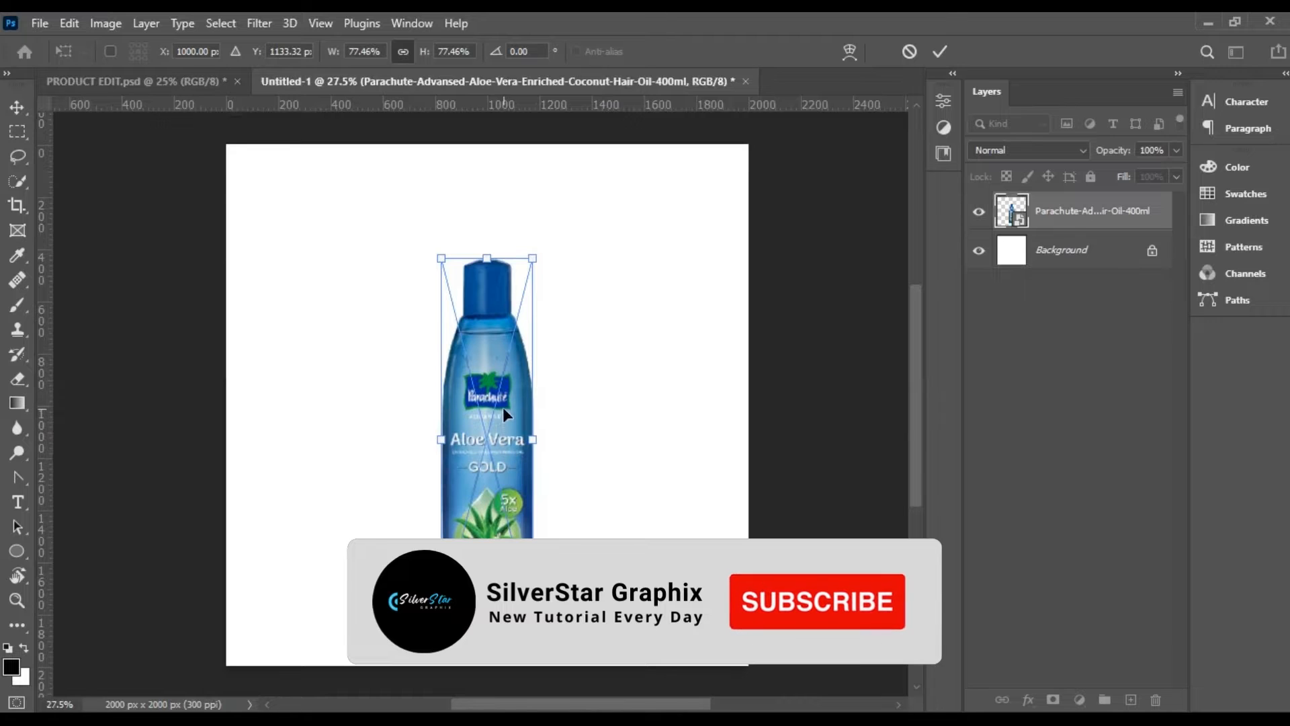
{"action": "left_click_drag", "start_coordinate": [470, 291], "coordinate": [522, 275]}
{"action": "left_click_drag", "start_coordinate": [479, 309], "coordinate": [478, 285]}
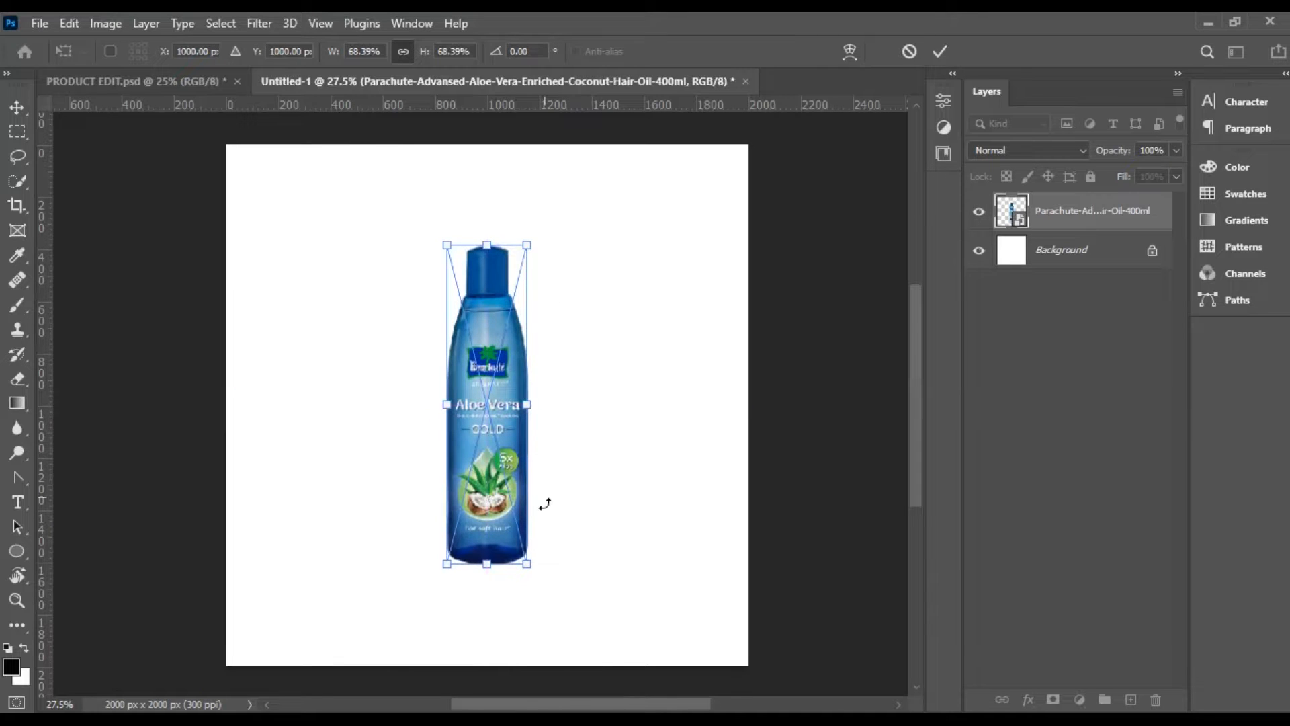
{"action": "left_click_drag", "start_coordinate": [537, 569], "coordinate": [542, 576]}
{"action": "left_click_drag", "start_coordinate": [479, 473], "coordinate": [478, 458]}
{"action": "key", "text": "Return"}
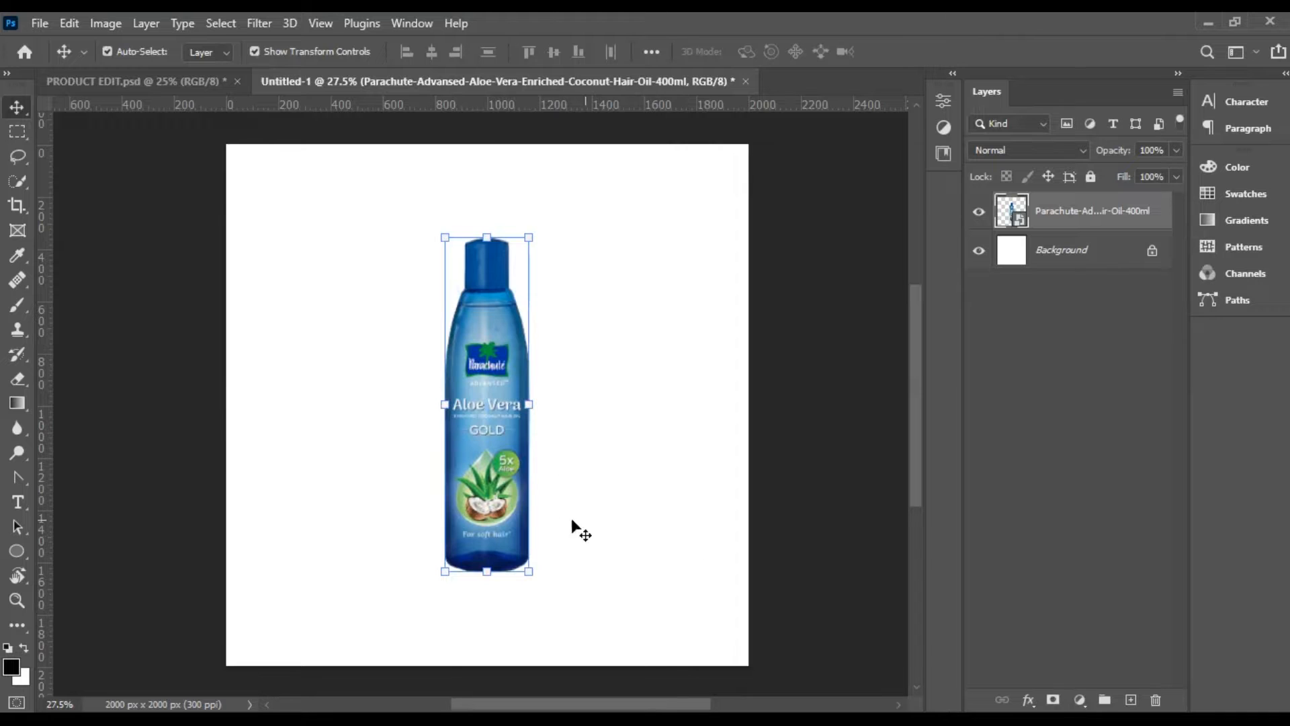
Open the Camera Raw Filter for the bottle and set Temperature -19, Tint +21, Exposure +0.10 and Contrast +5
{"action": "left_click", "coordinate": [255, 25]}
{"action": "left_click", "coordinate": [298, 163]}
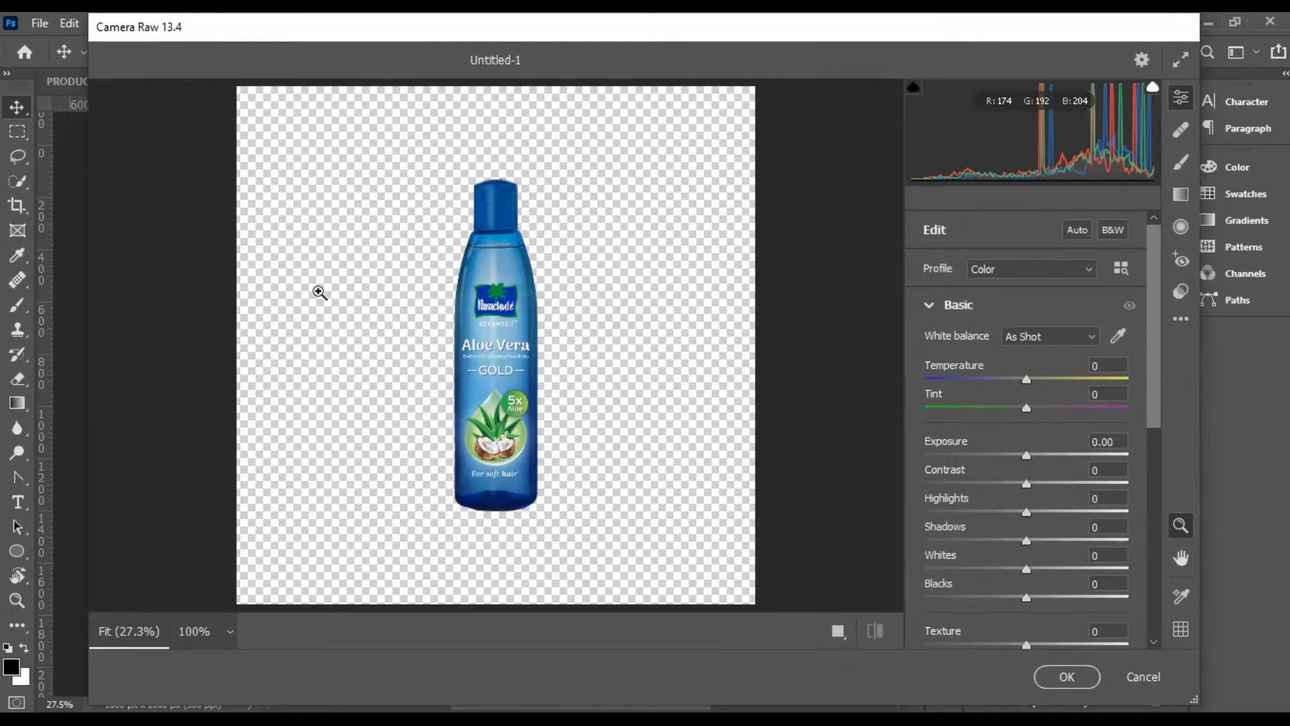
{"action": "left_click_drag", "start_coordinate": [1025, 381], "coordinate": [1035, 486]}
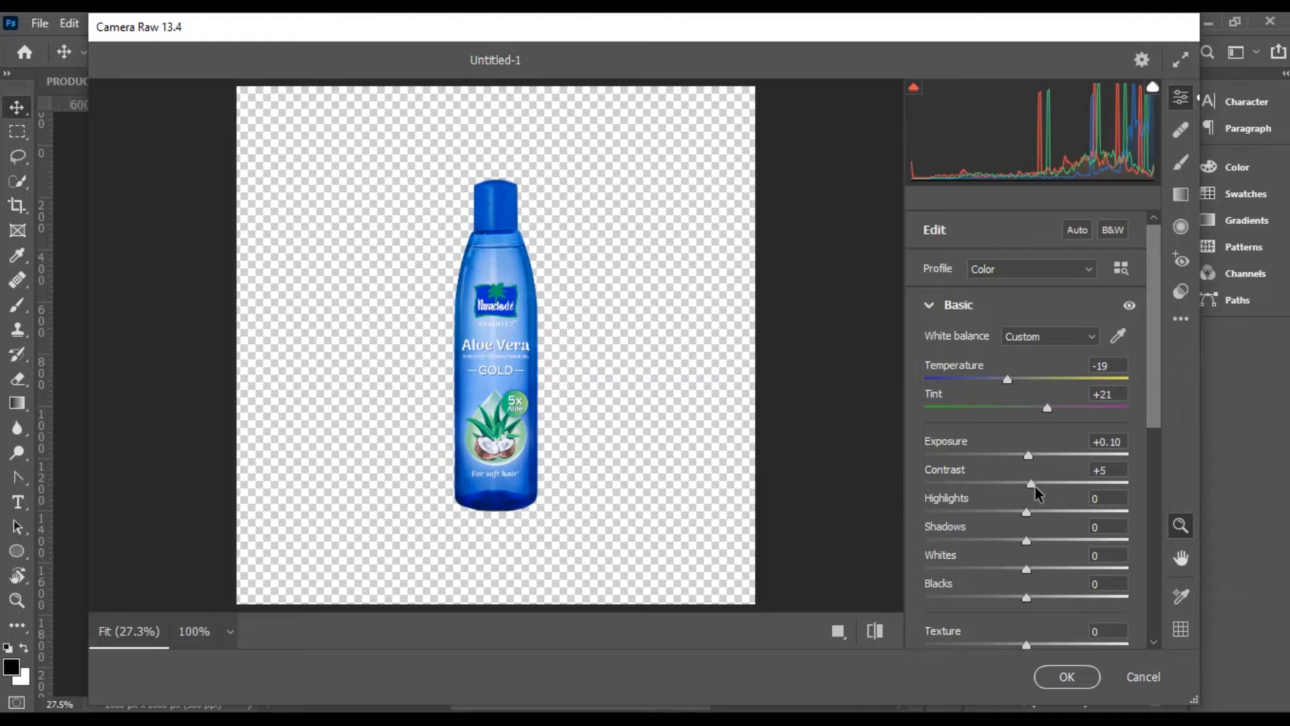
Raise the bottle's Texture and Clarity, adjust Vibrance and Saturation slightly, and apply the Camera Raw Filter
{"action": "scroll", "coordinate": [1035, 551], "scroll_direction": "down", "scroll_amount": 2}
{"action": "left_click_drag", "start_coordinate": [1026, 508], "coordinate": [1050, 510]}
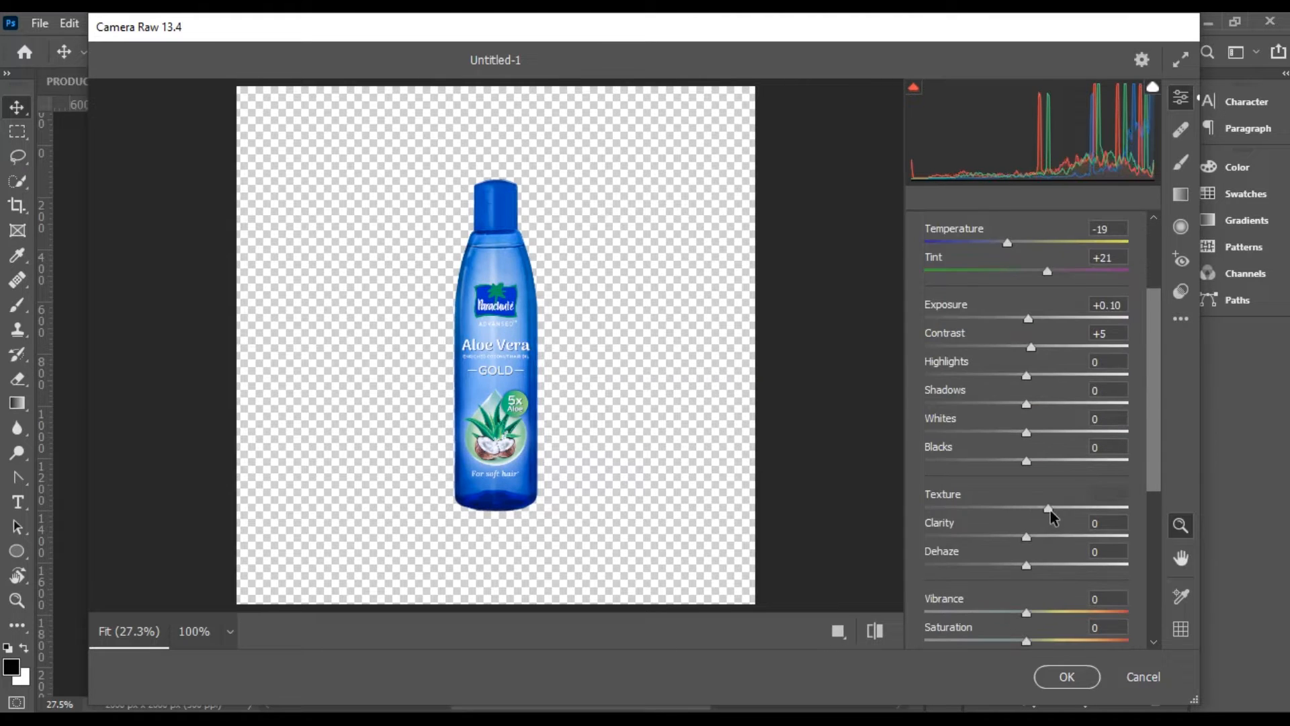
{"action": "left_click_drag", "start_coordinate": [1040, 545], "coordinate": [1040, 545]}
{"action": "scroll", "coordinate": [1038, 550], "scroll_direction": "down", "scroll_amount": 2}
{"action": "mouse_move", "coordinate": [1046, 485]}
{"action": "left_mouse_down"}
{"action": "mouse_move", "coordinate": [1063, 485]}
{"action": "mouse_move", "coordinate": [1030, 505]}
{"action": "left_mouse_up"}
{"action": "left_click", "coordinate": [1066, 677]}
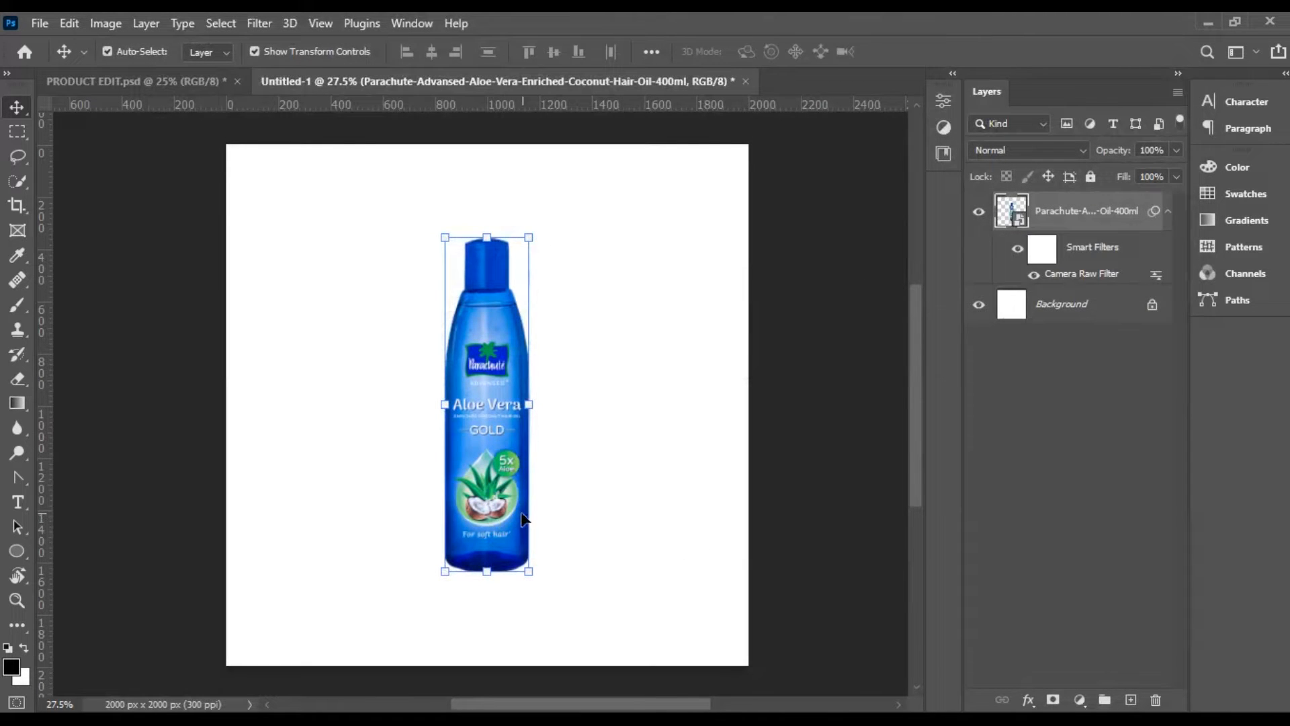
Add a Solid Color fill layer in blue #4490e3 directly above the Background layer
{"action": "scroll", "coordinate": [522, 528], "scroll_direction": "up", "scroll_amount": 3}
{"action": "scroll", "coordinate": [468, 496], "scroll_direction": "down", "scroll_amount": 2}
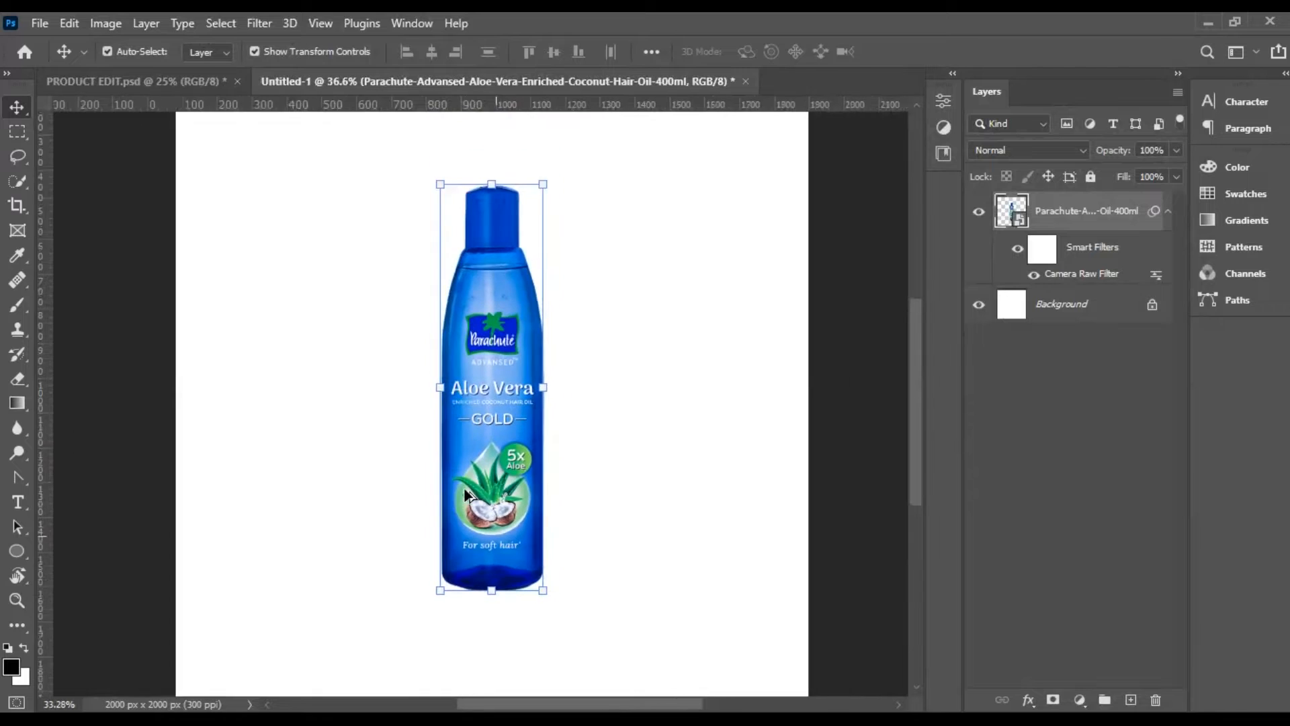
{"action": "left_click", "coordinate": [1077, 305]}
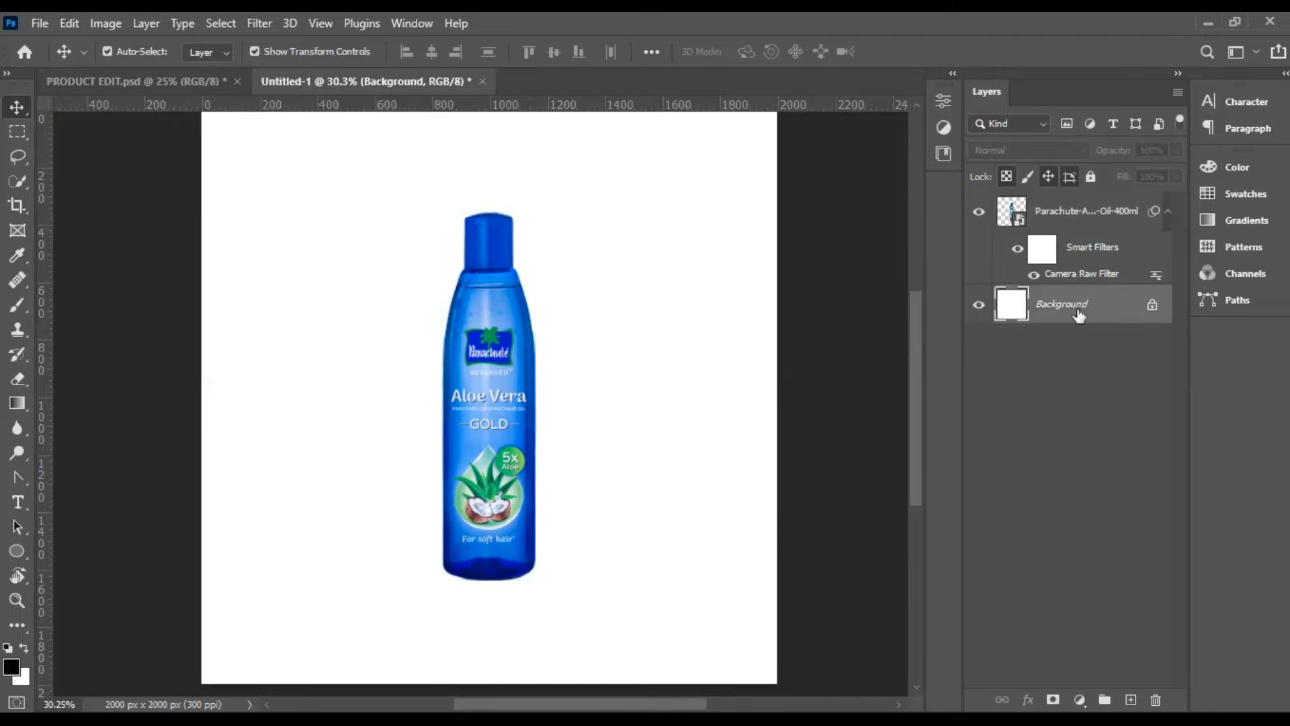
{"action": "left_click", "coordinate": [1080, 699]}
{"action": "left_click", "coordinate": [1101, 374]}
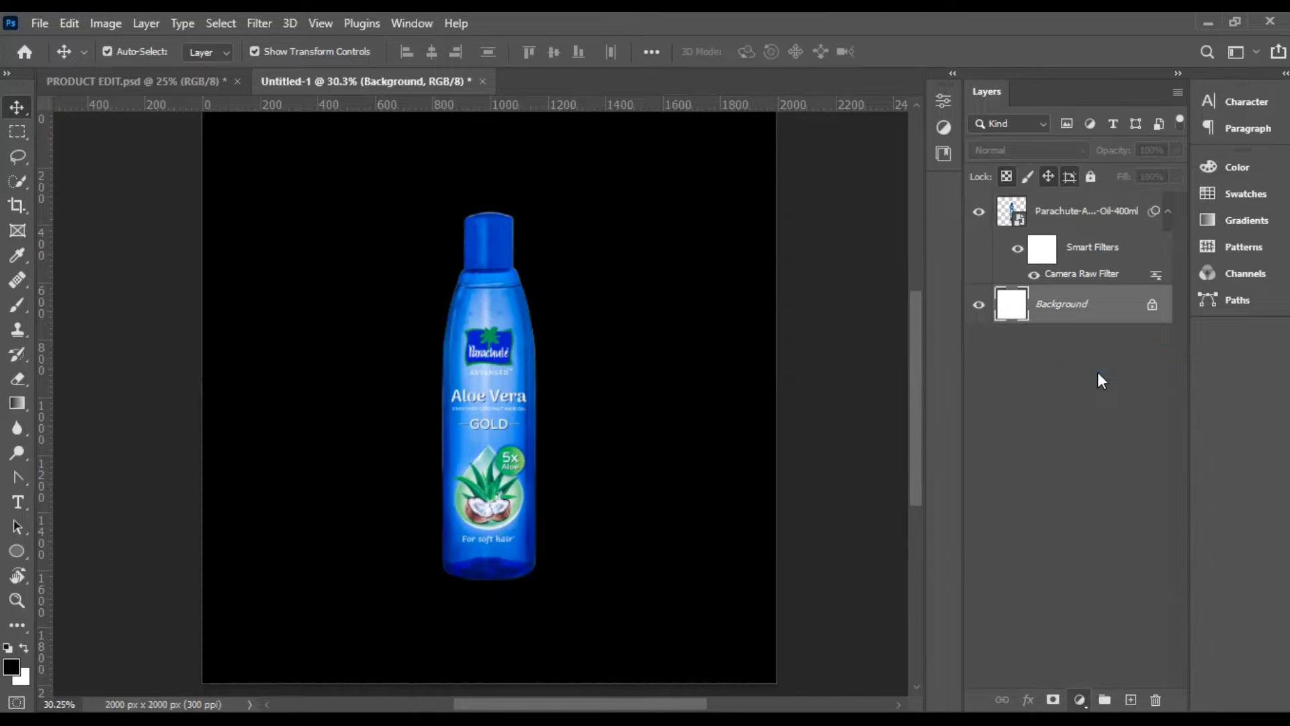
{"action": "left_click", "coordinate": [515, 305]}
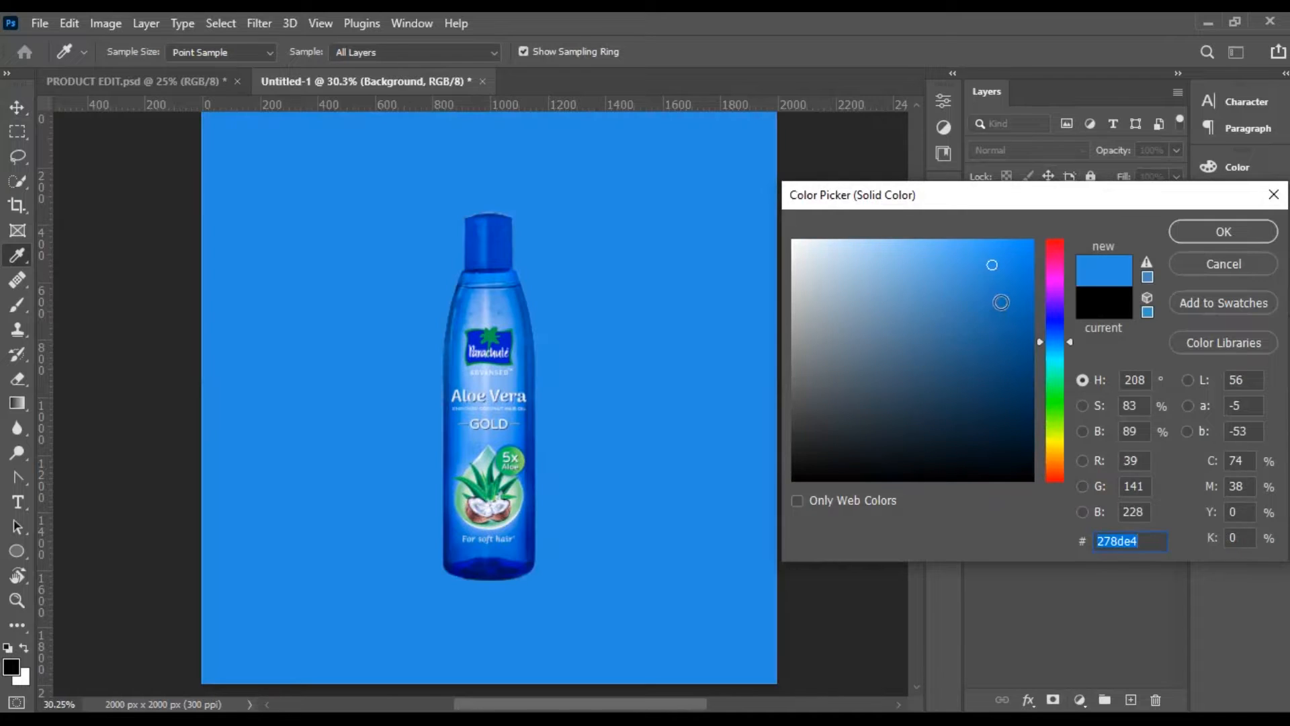
{"action": "left_click", "coordinate": [524, 296]}
{"action": "mouse_move", "coordinate": [967, 276]}
{"action": "left_mouse_down"}
{"action": "mouse_move", "coordinate": [997, 250]}
{"action": "mouse_move", "coordinate": [1033, 264]}
{"action": "mouse_move", "coordinate": [1035, 287]}
{"action": "mouse_move", "coordinate": [1010, 301]}
{"action": "mouse_move", "coordinate": [960, 279]}
{"action": "mouse_move", "coordinate": [962, 266]}
{"action": "left_mouse_up"}
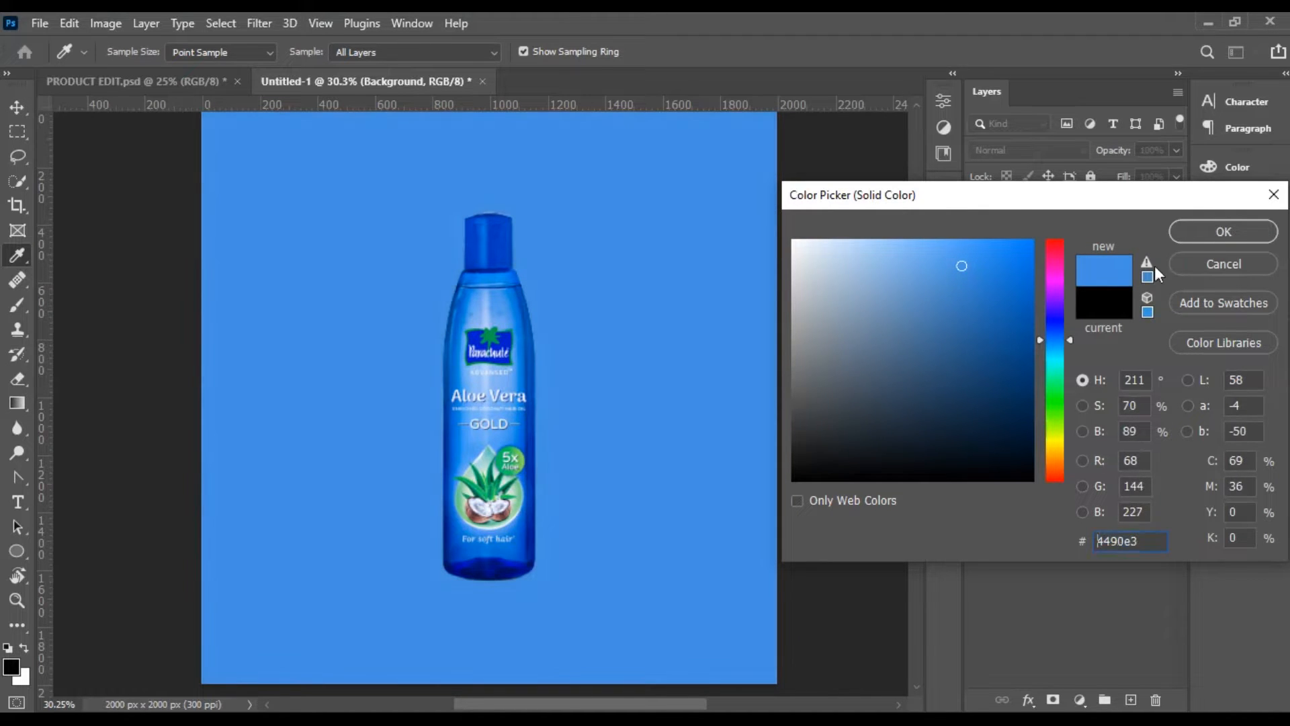
{"action": "left_click", "coordinate": [1223, 232]}
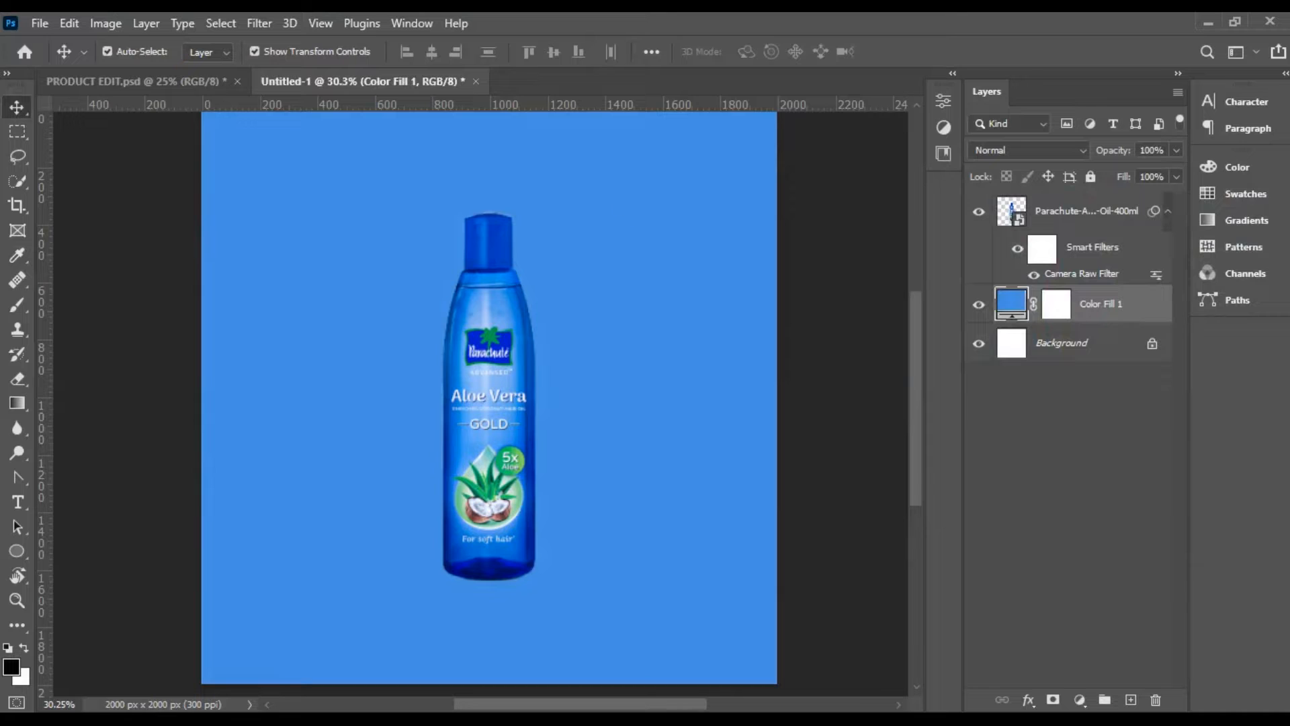
On a new layer above the color fill, paint a light blue glow behind the bottle with an 1811 px Soft Round brush
{"action": "left_click", "coordinate": [1131, 700]}
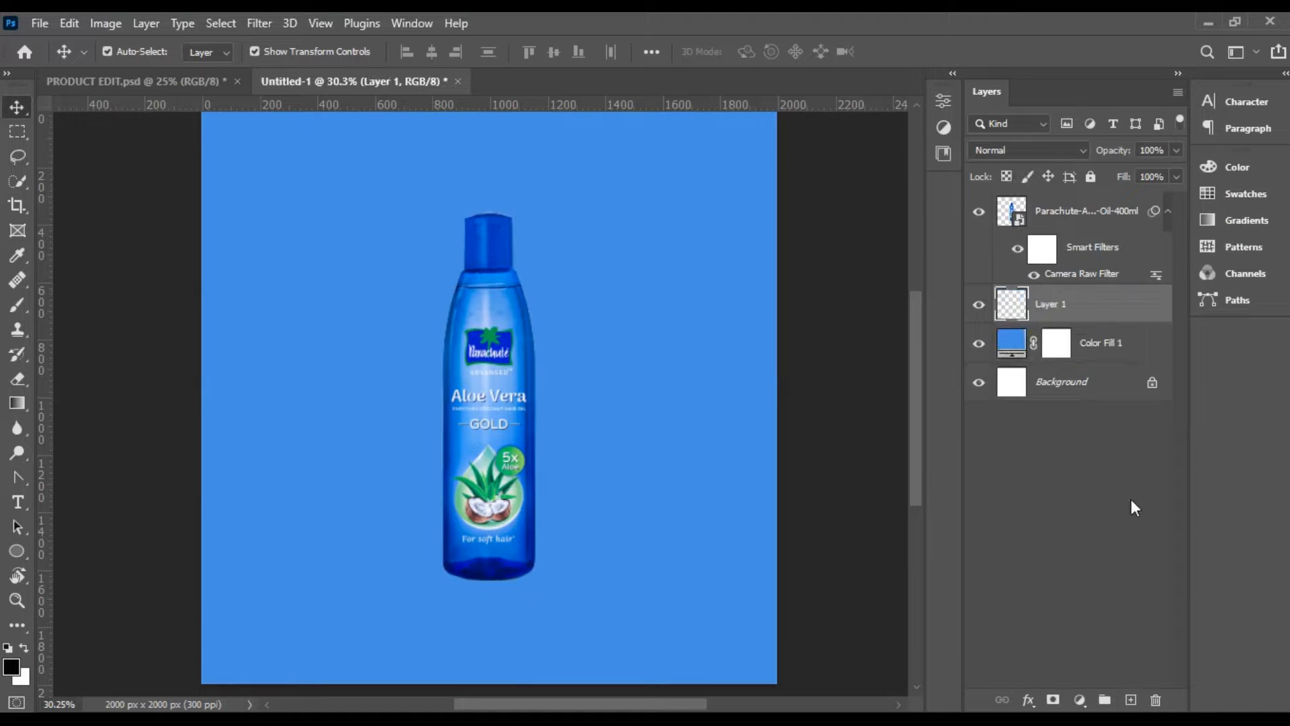
{"action": "left_click", "coordinate": [19, 309]}
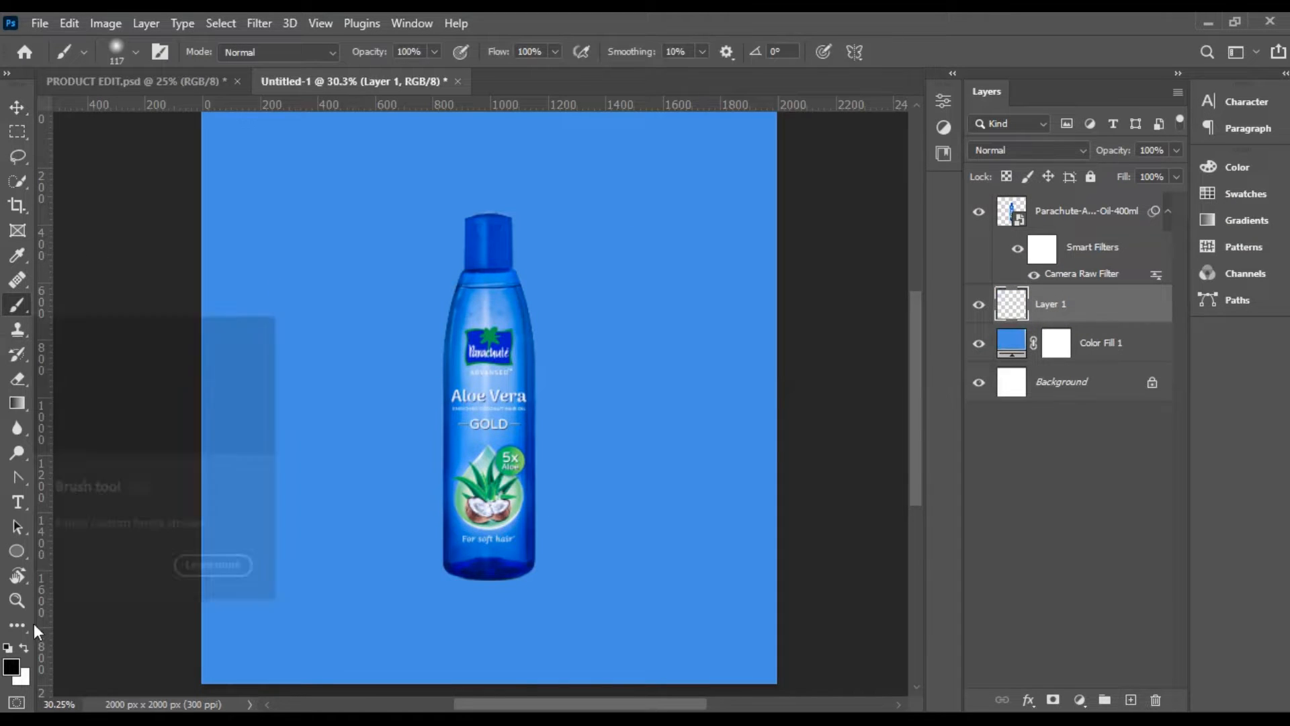
{"action": "left_click", "coordinate": [13, 670]}
{"action": "left_click", "coordinate": [389, 510]}
{"action": "left_click_drag", "start_coordinate": [894, 261], "coordinate": [858, 245]}
{"action": "left_click", "coordinate": [1217, 235]}
{"action": "left_click", "coordinate": [136, 54]}
{"action": "left_click_drag", "start_coordinate": [175, 112], "coordinate": [204, 116]}
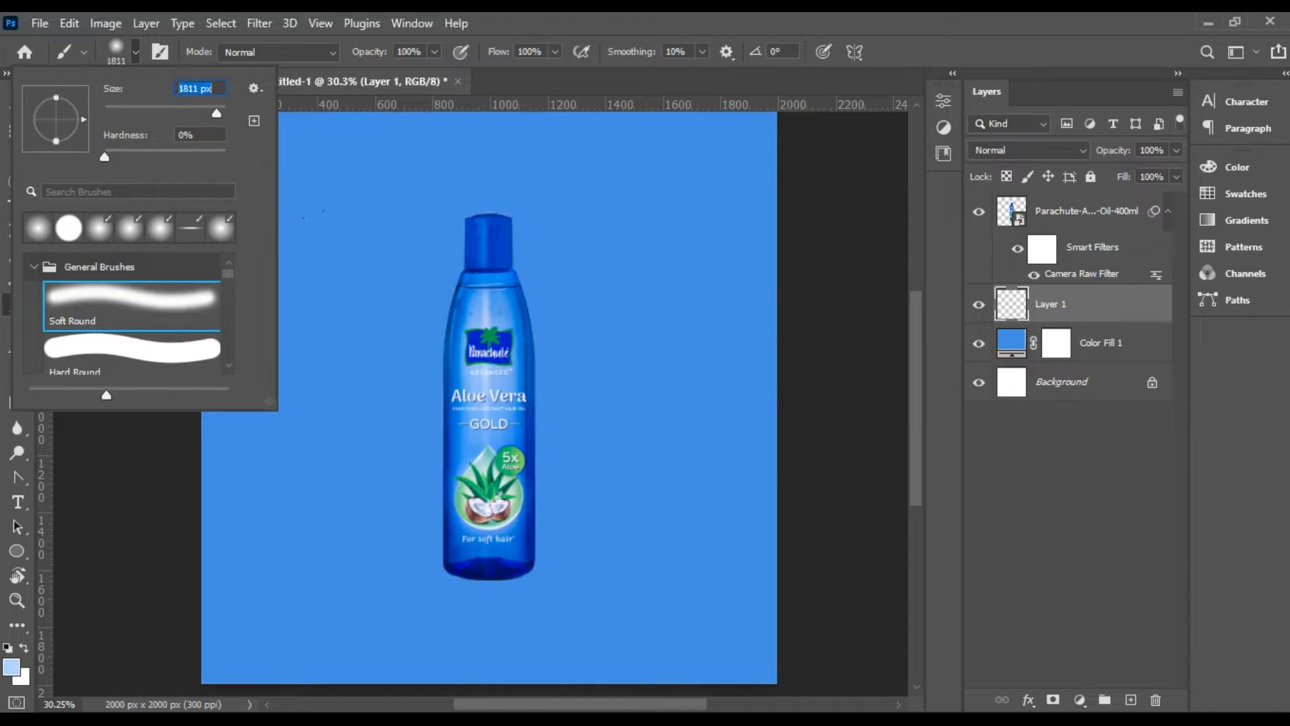
{"action": "key", "text": "Return"}
{"action": "left_click", "coordinate": [489, 396]}
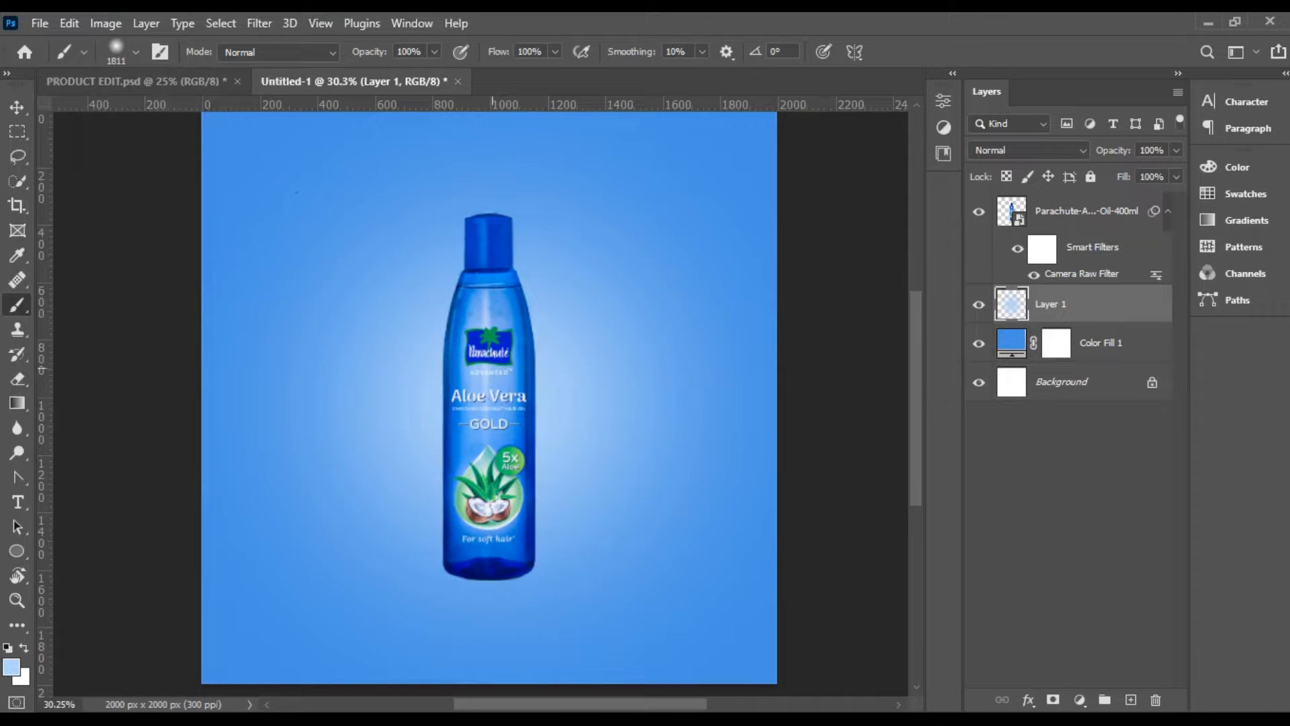
{"action": "left_click", "coordinate": [493, 363]}
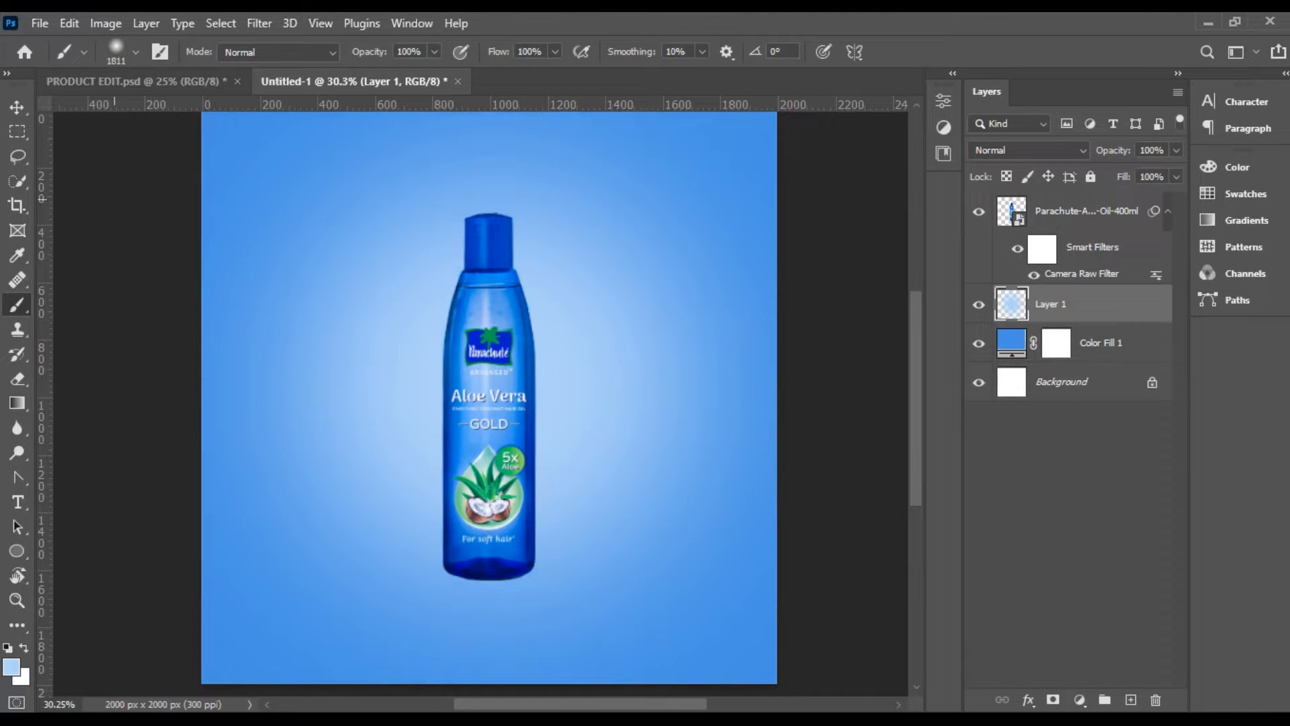
{"action": "left_click", "coordinate": [18, 107]}
Change the Color Fill layer's color to the more saturated blue #318ae9
{"action": "left_click", "coordinate": [1008, 441]}
{"action": "left_click", "coordinate": [1006, 349]}
{"action": "double_click", "coordinate": [1006, 350]}
{"action": "left_click_drag", "start_coordinate": [960, 264], "coordinate": [982, 262]}
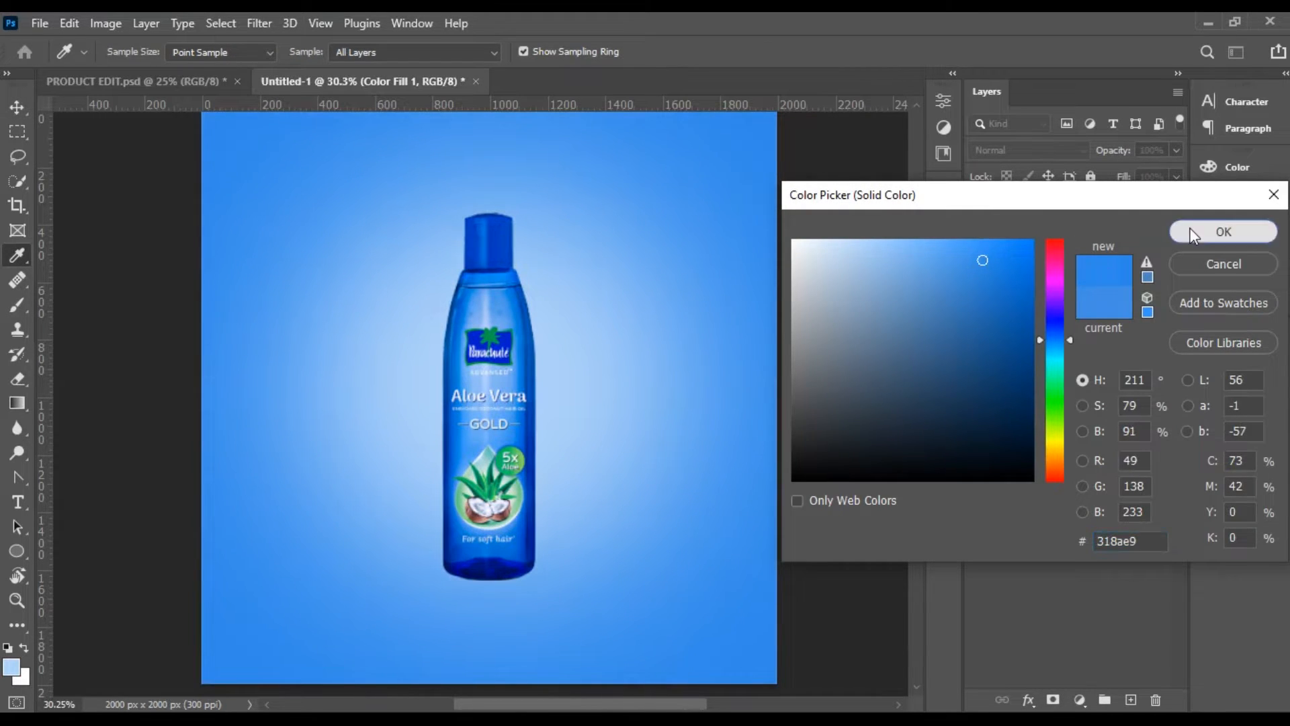
{"action": "left_click", "coordinate": [1192, 230]}
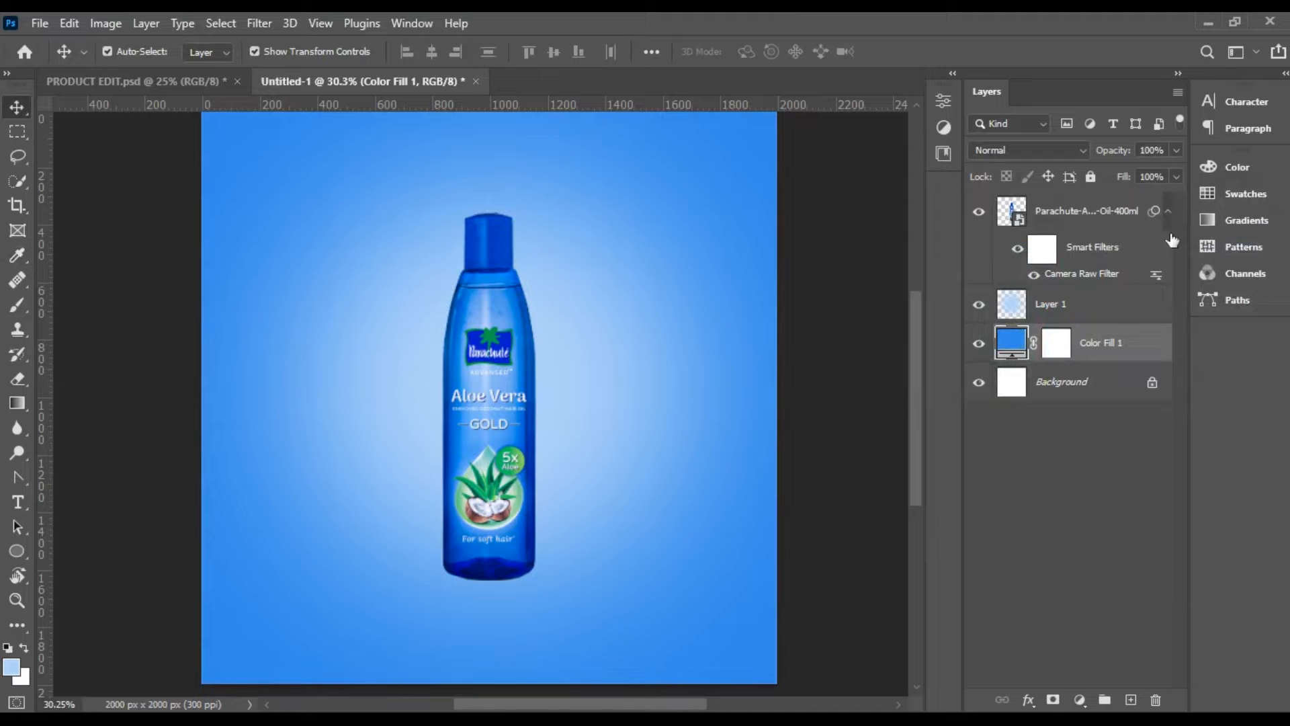
Darken the Color Fill layer's color to the deeper blue #2a6eb7
{"action": "double_click", "coordinate": [1011, 343]}
{"action": "left_click", "coordinate": [1008, 348]}
{"action": "mouse_move", "coordinate": [1008, 348]}
{"action": "left_mouse_down"}
{"action": "mouse_move", "coordinate": [975, 309]}
{"action": "mouse_move", "coordinate": [986, 305]}
{"action": "left_mouse_up"}
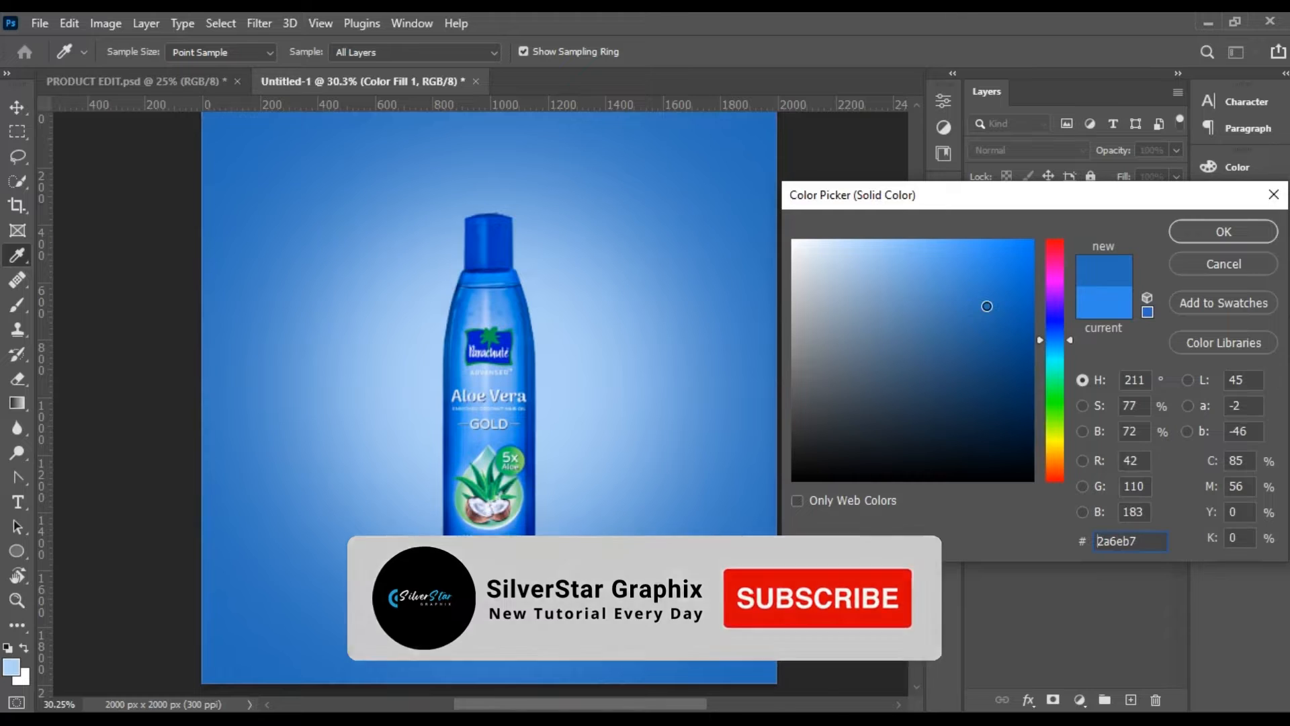
{"action": "key", "text": "Return"}
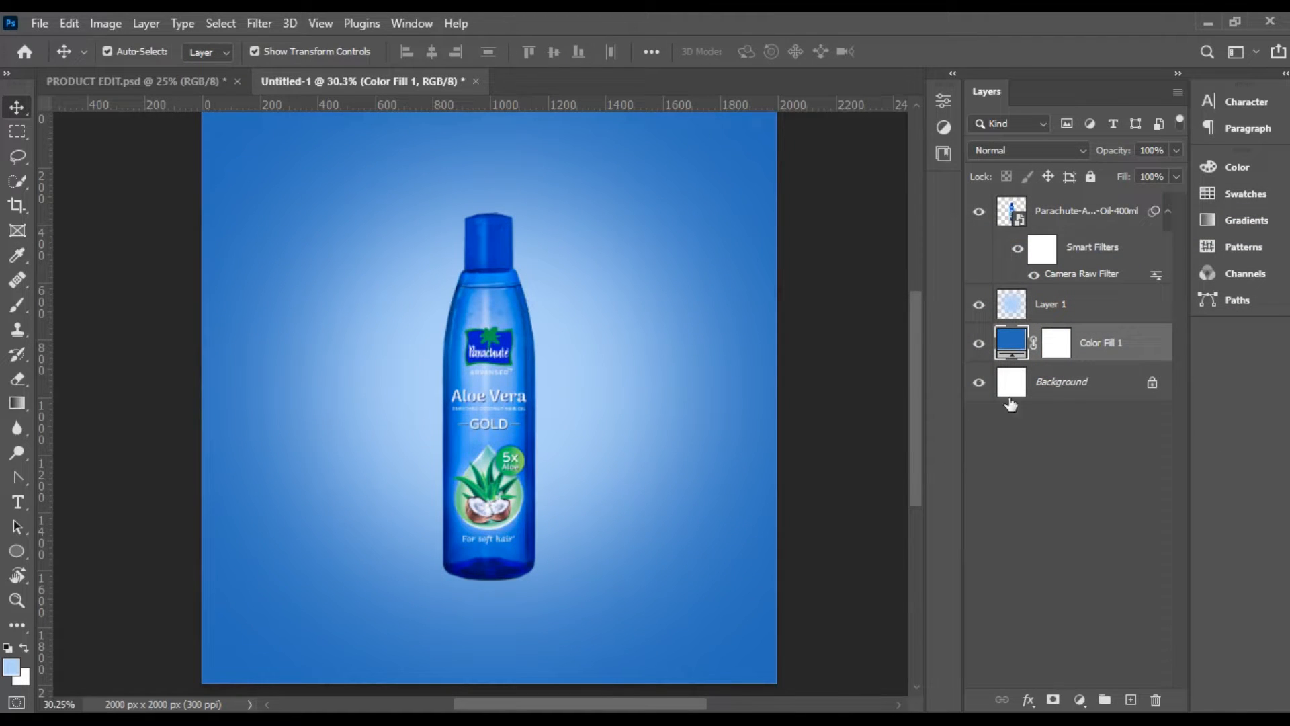
Reduce the opacity of the light blue glow layer behind the bottle to about 74%
{"action": "left_click", "coordinate": [979, 304]}
{"action": "left_click", "coordinate": [979, 304]}
{"action": "left_click", "coordinate": [1050, 316]}
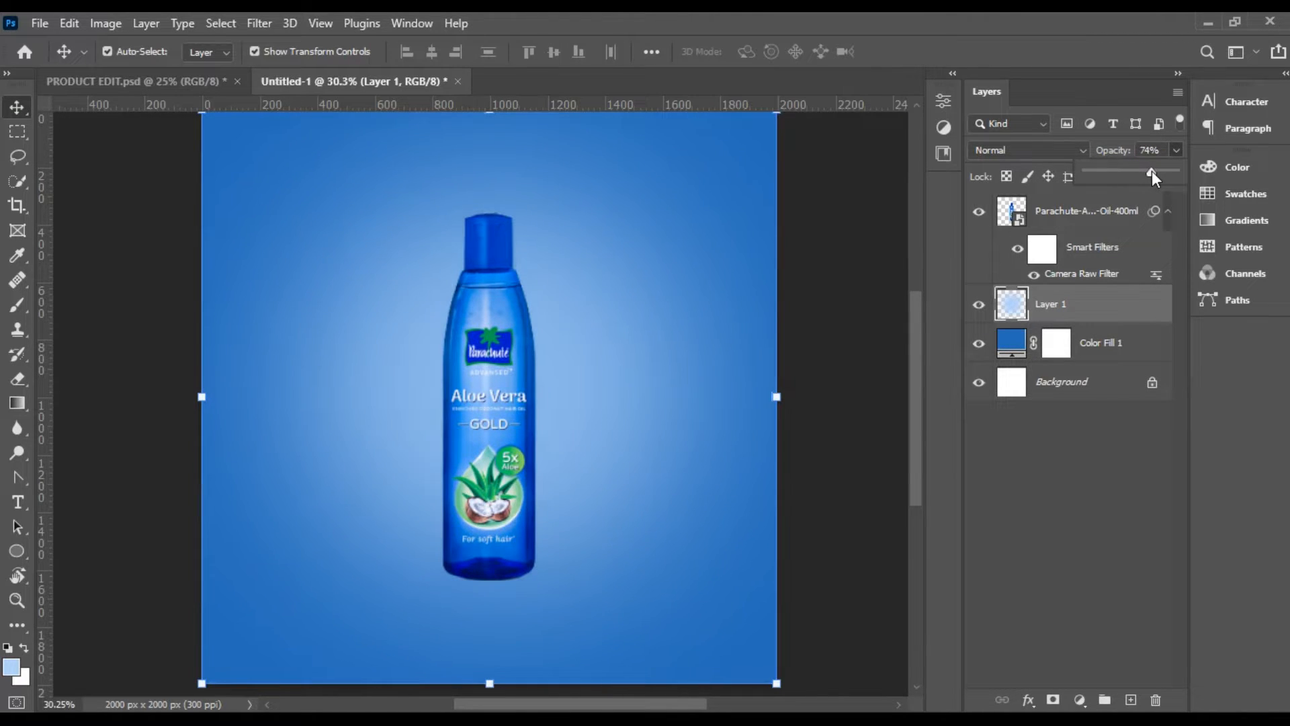
{"action": "left_click", "coordinate": [860, 374]}
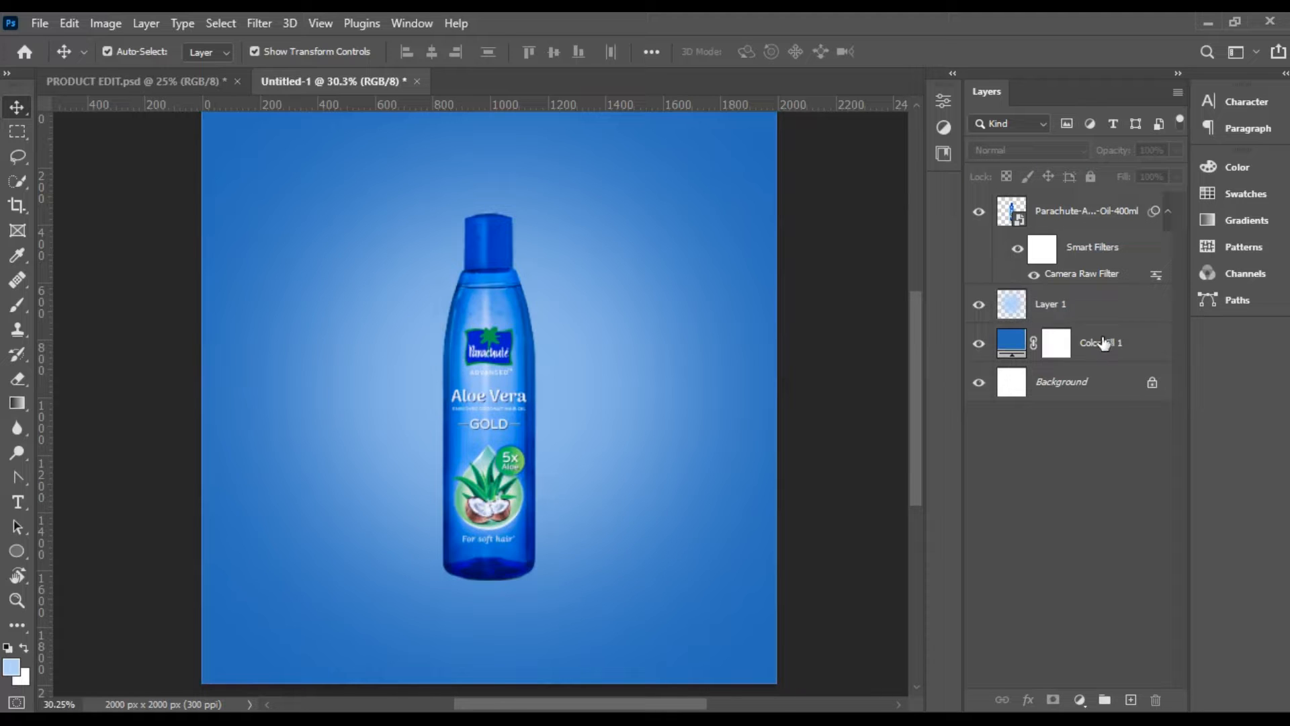
{"action": "left_click", "coordinate": [1073, 316]}
{"action": "left_click", "coordinate": [1071, 213], "text": "shift"}
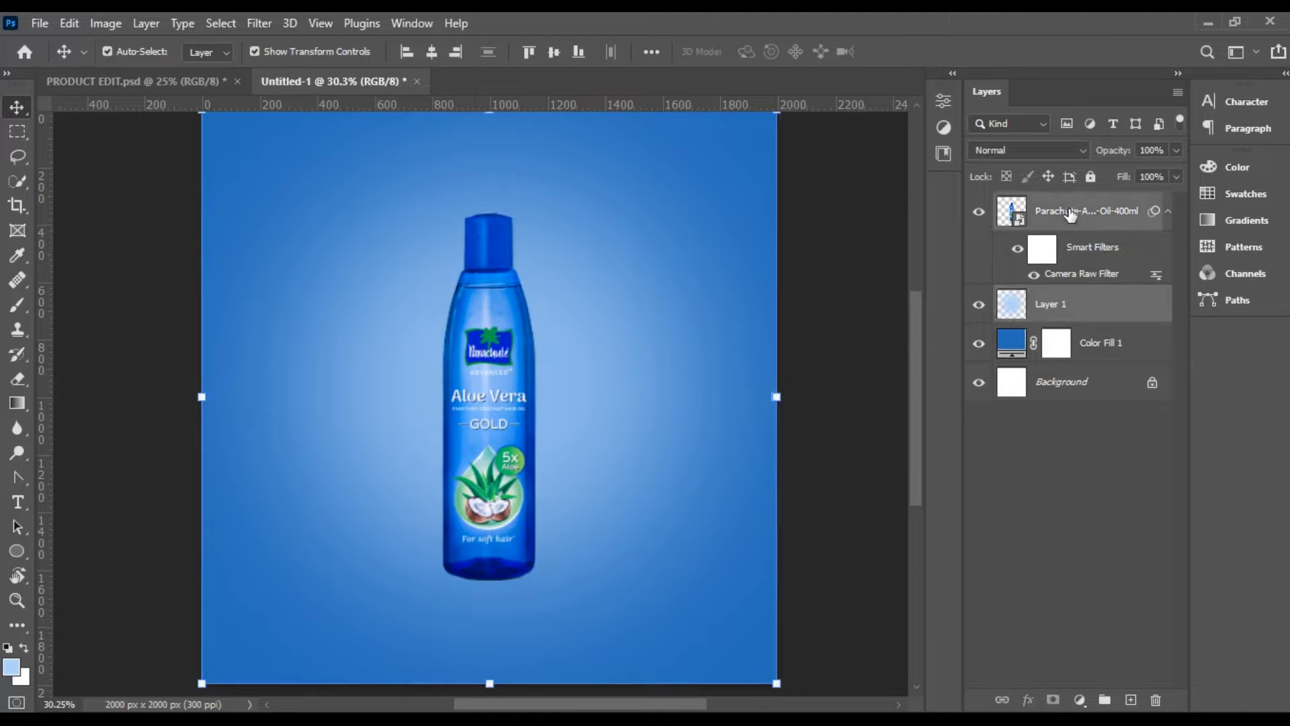
{"action": "left_click", "coordinate": [817, 393]}
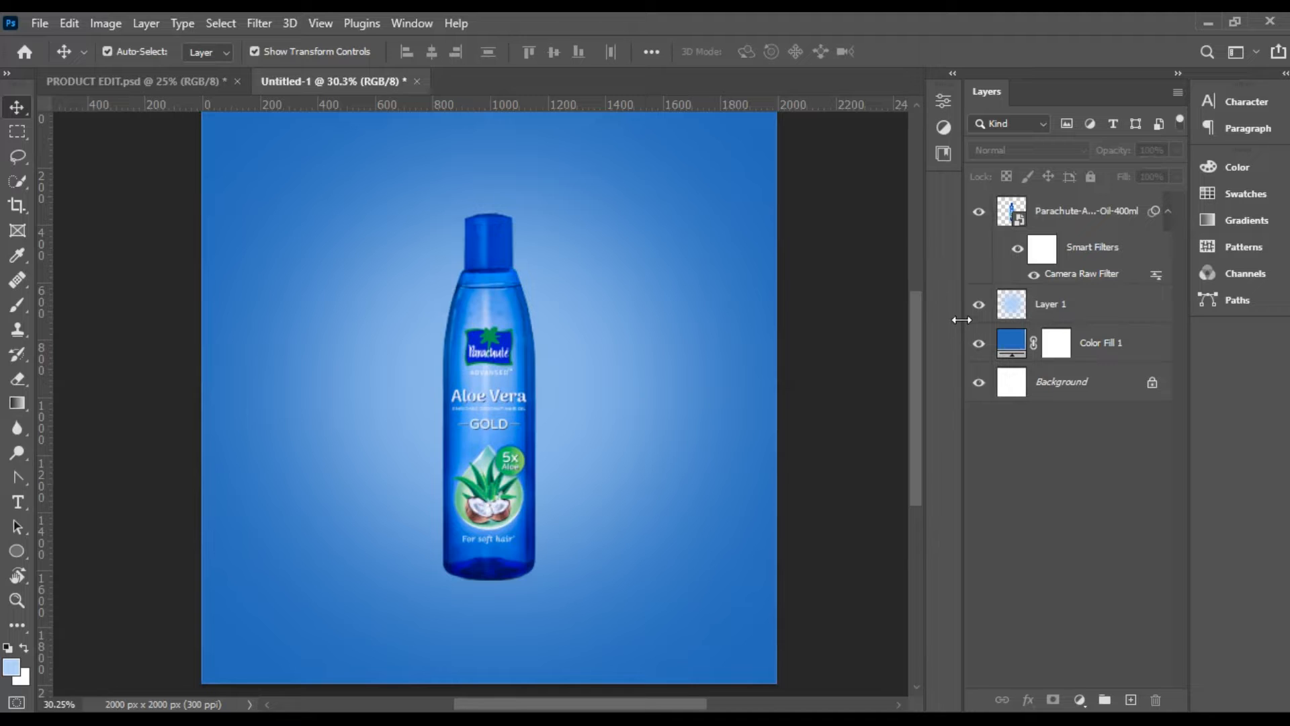
Add an Exposure adjustment layer clipped to the bottle layer, with the exposure set to +3.95
{"action": "left_click", "coordinate": [1065, 213]}
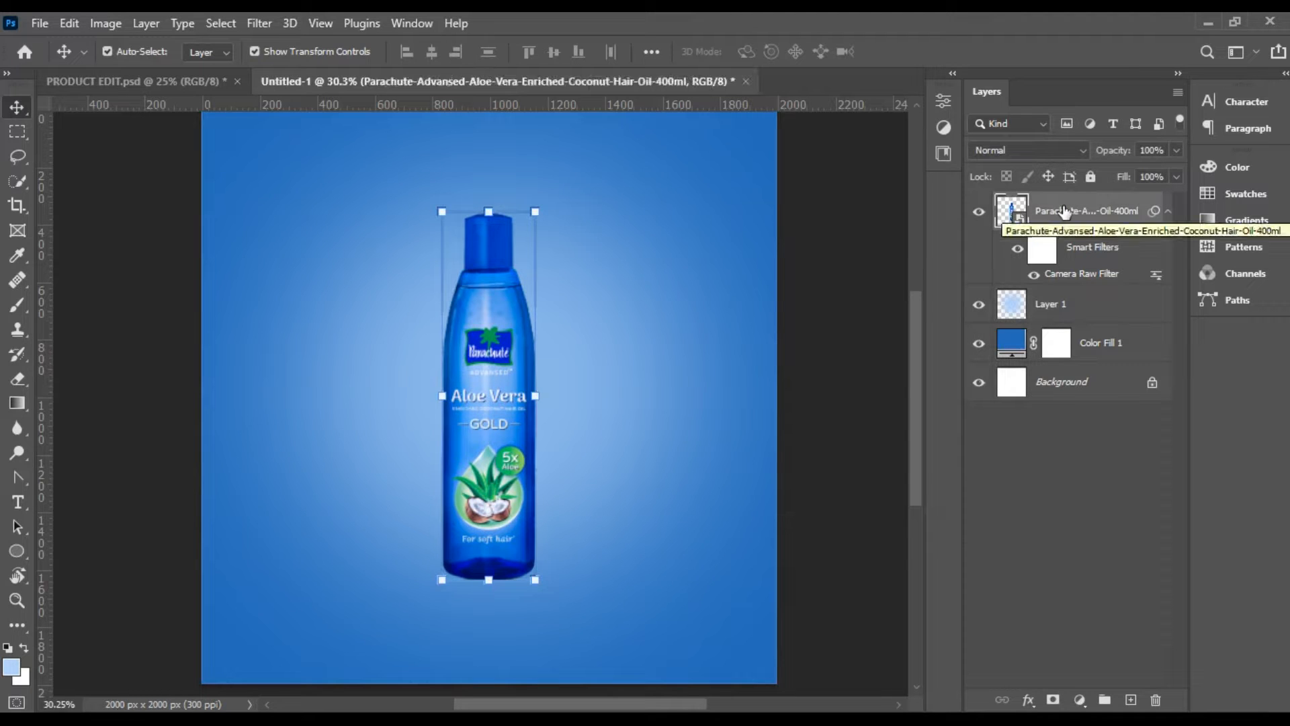
{"action": "left_click", "coordinate": [1079, 700]}
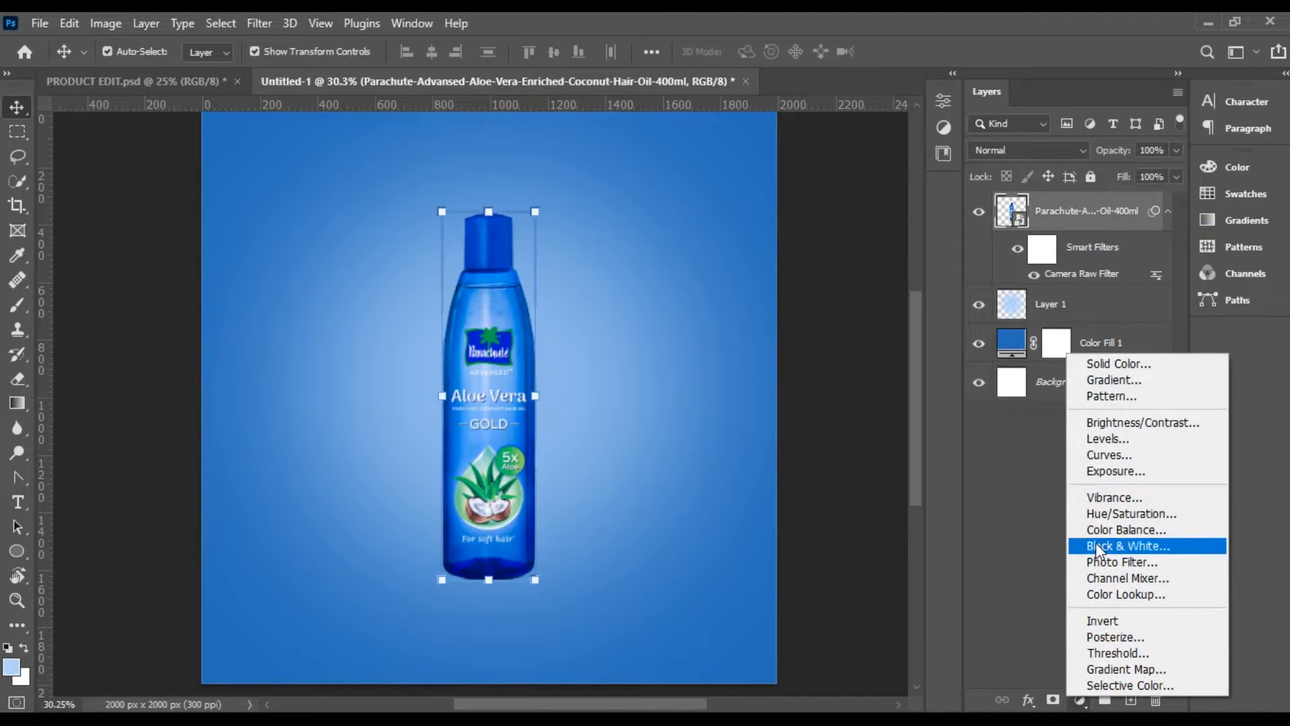
{"action": "left_click", "coordinate": [1109, 472]}
{"action": "left_click_drag", "start_coordinate": [780, 203], "coordinate": [848, 204]}
{"action": "left_click", "coordinate": [780, 415]}
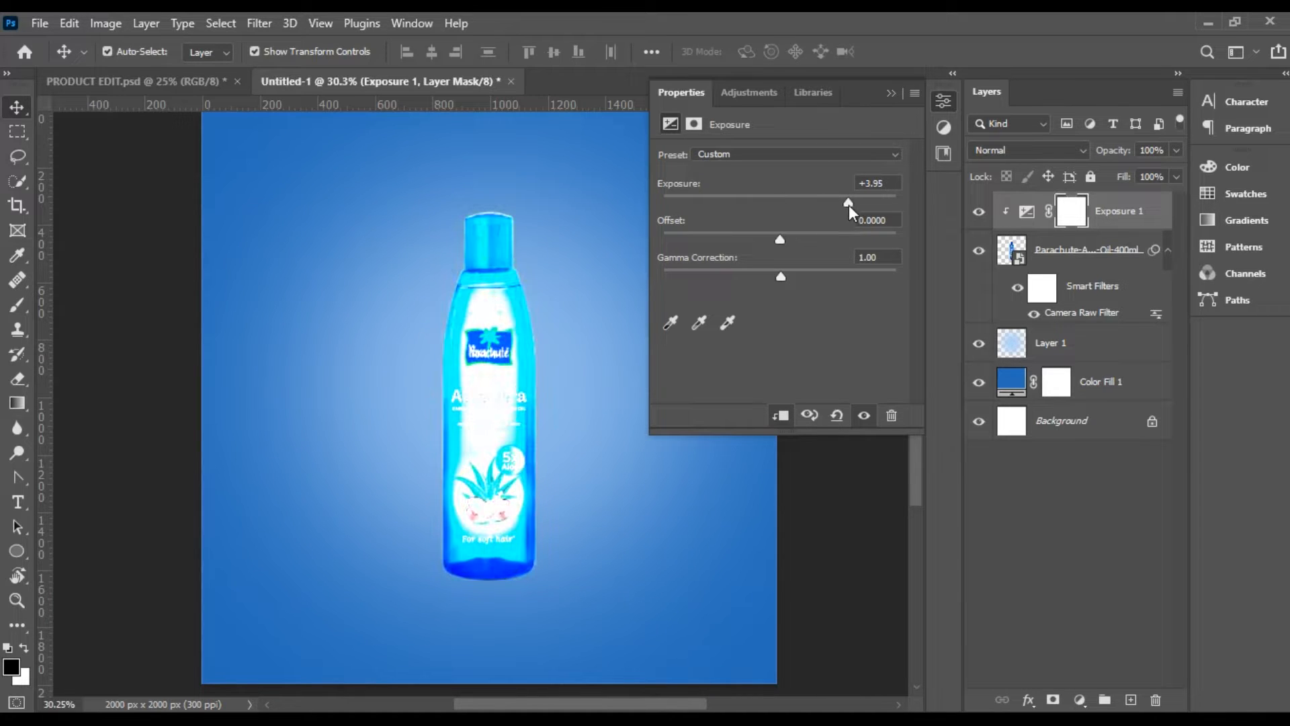
{"action": "mouse_move", "coordinate": [780, 238]}
{"action": "left_mouse_down"}
{"action": "mouse_move", "coordinate": [791, 244]}
{"action": "mouse_move", "coordinate": [780, 244]}
{"action": "left_mouse_up"}
{"action": "left_click", "coordinate": [968, 454]}
Invert the Exposure layer's mask to black and set up a 95 px Soft Round brush with white as foreground color
{"action": "left_click", "coordinate": [1083, 218]}
{"action": "key", "text": "ctrl+i"}
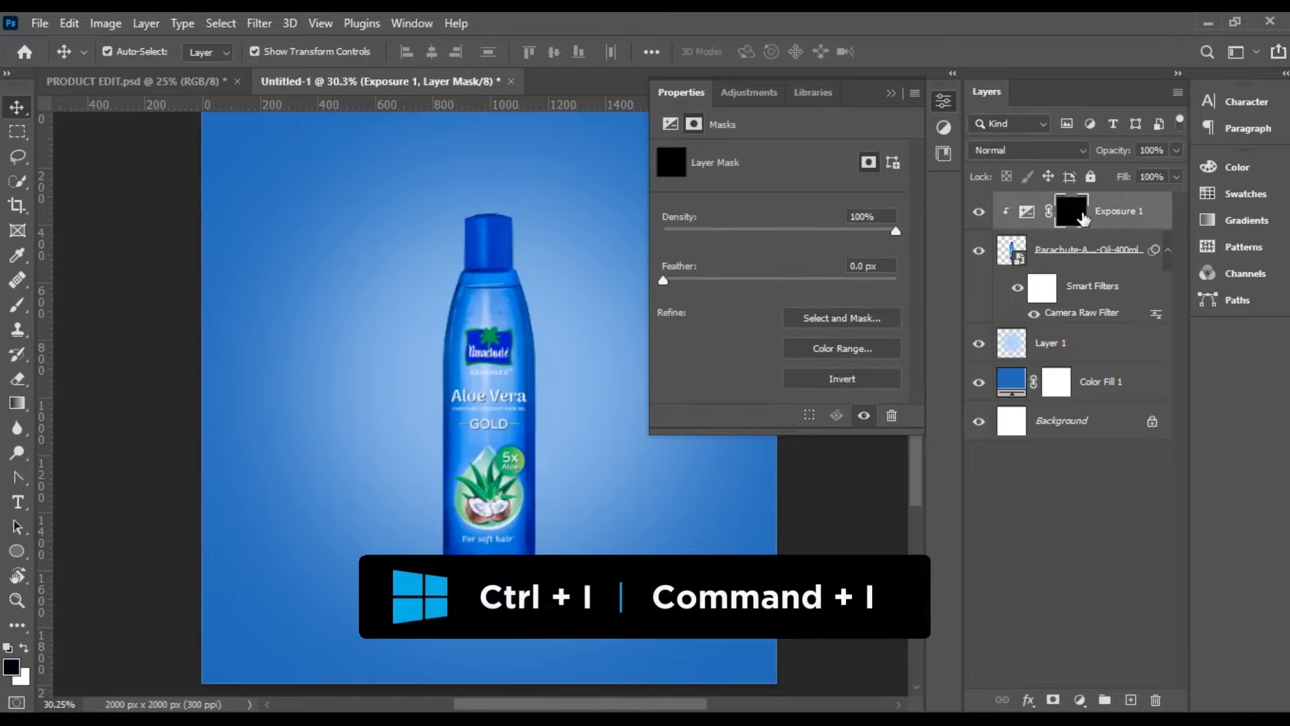
{"action": "key", "text": "b"}
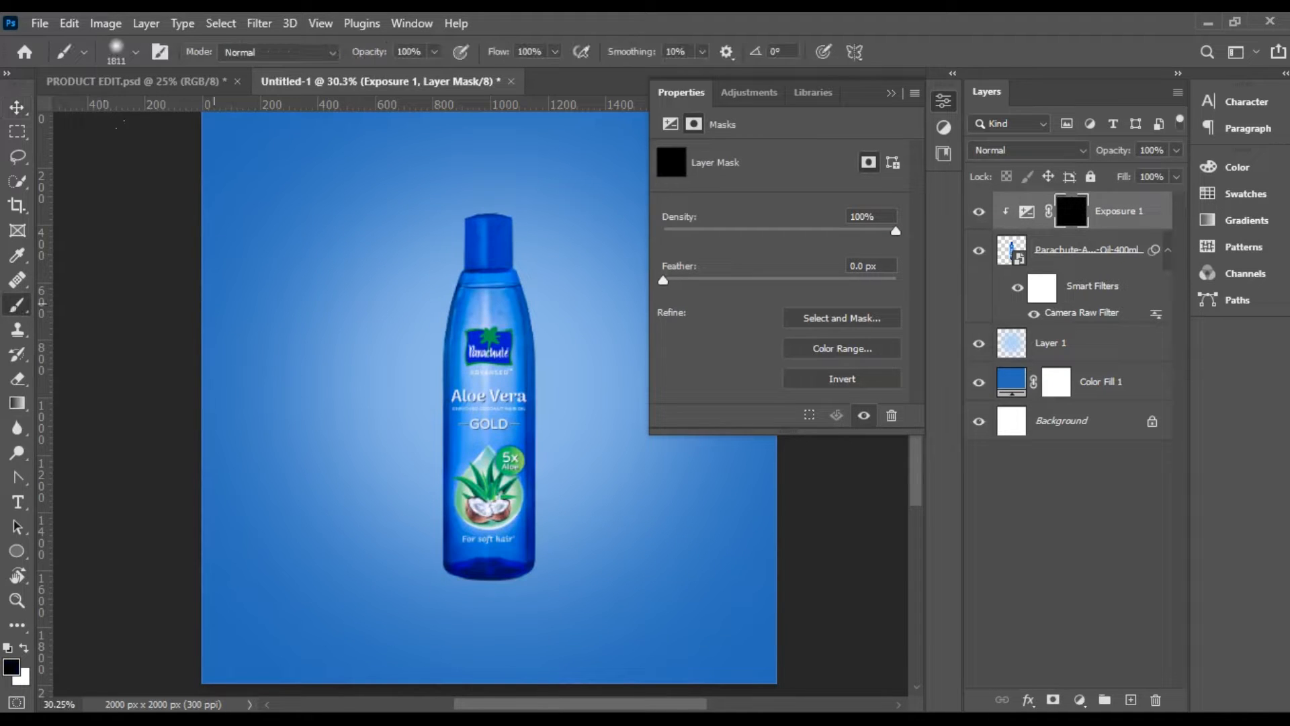
{"action": "left_click", "coordinate": [135, 52]}
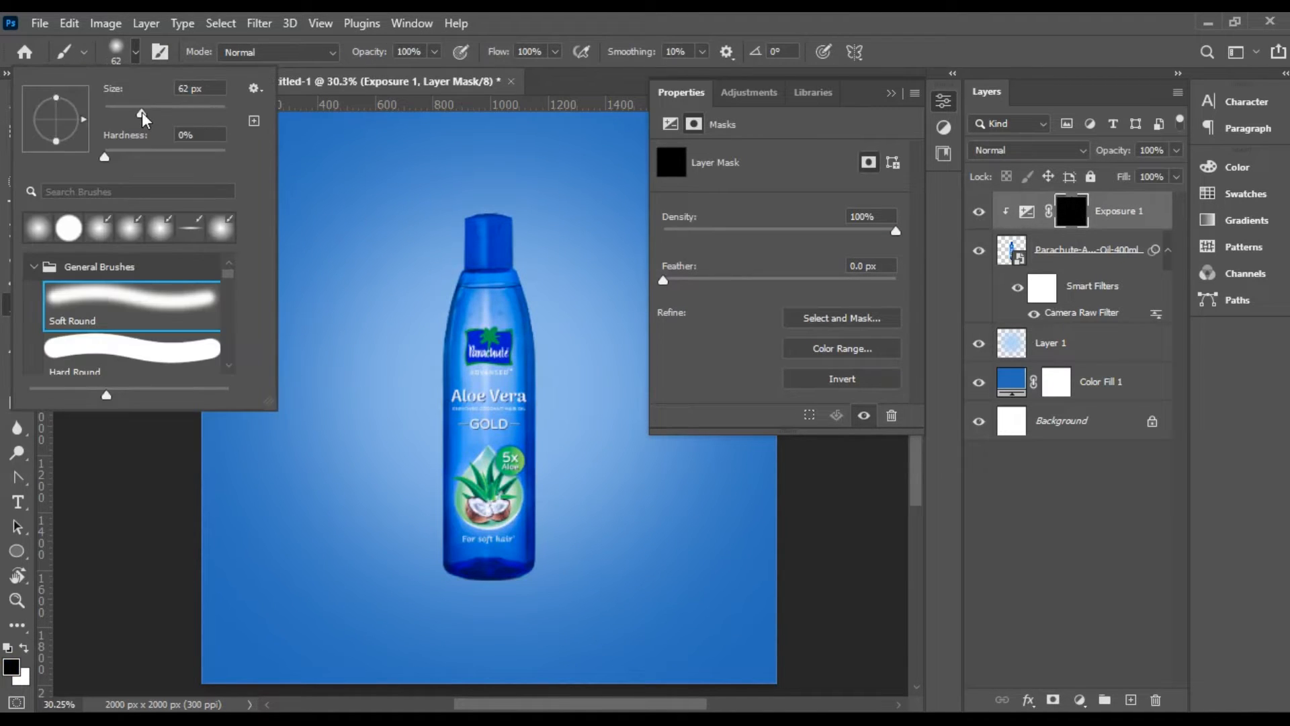
{"action": "left_click_drag", "start_coordinate": [136, 114], "coordinate": [160, 114]}
{"action": "left_click", "coordinate": [892, 94]}
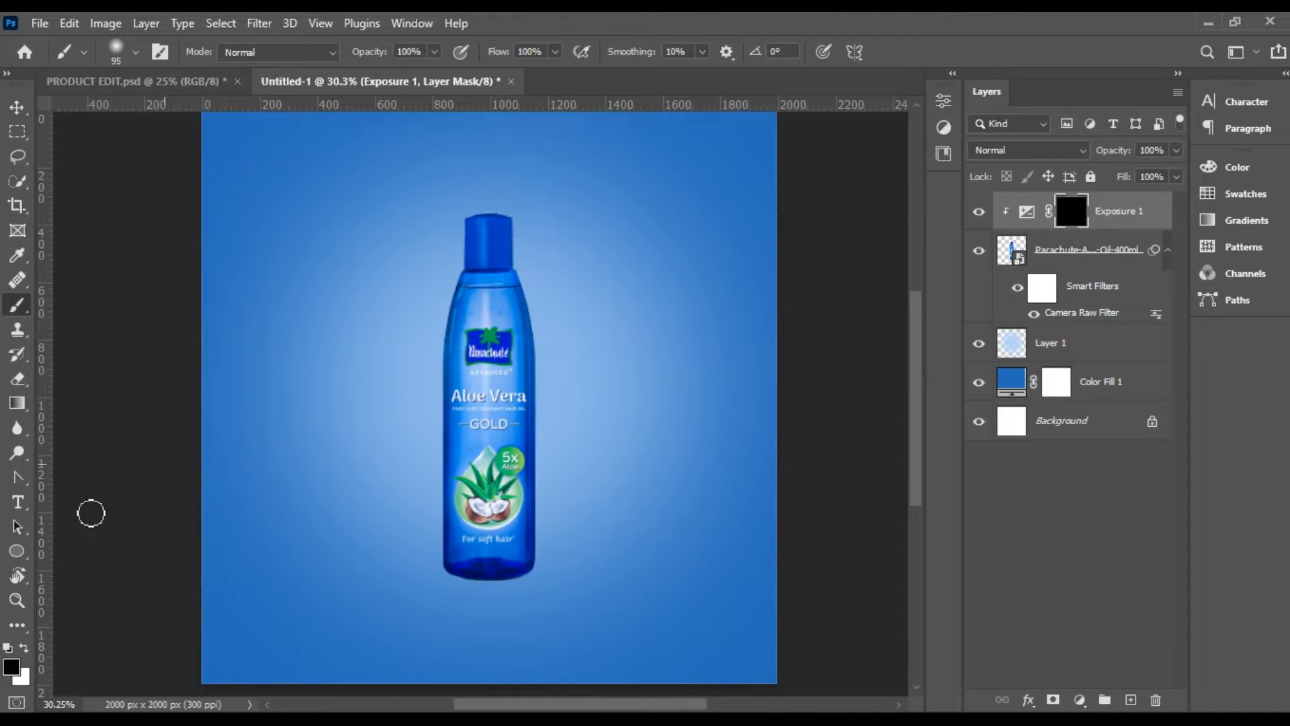
{"action": "left_click", "coordinate": [24, 649]}
With the brush reduced to 78 px, paint a bright rim highlight along the bottle's right edge on the Exposure mask
{"action": "left_click_drag", "start_coordinate": [516, 262], "coordinate": [538, 359]}
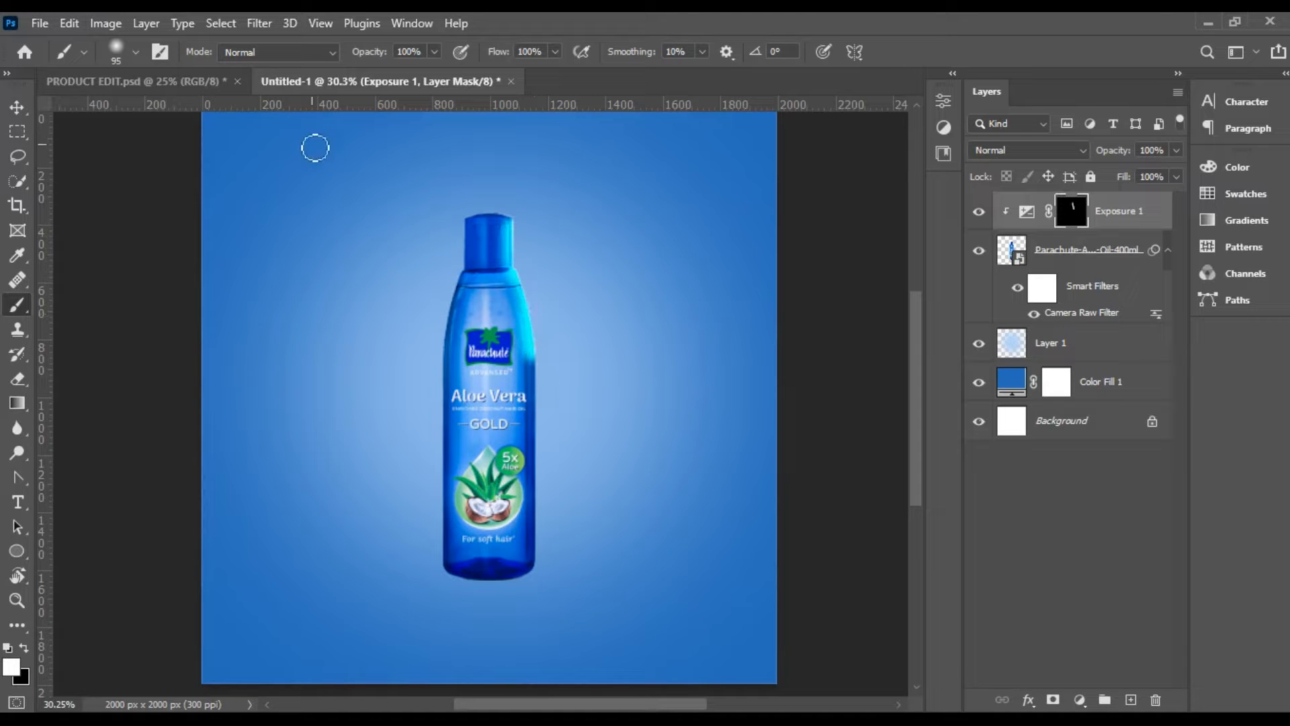
{"action": "key", "text": "ctrl+z"}
{"action": "left_click", "coordinate": [136, 52]}
{"action": "left_click_drag", "start_coordinate": [161, 114], "coordinate": [152, 114]}
{"action": "left_click", "coordinate": [509, 268]}
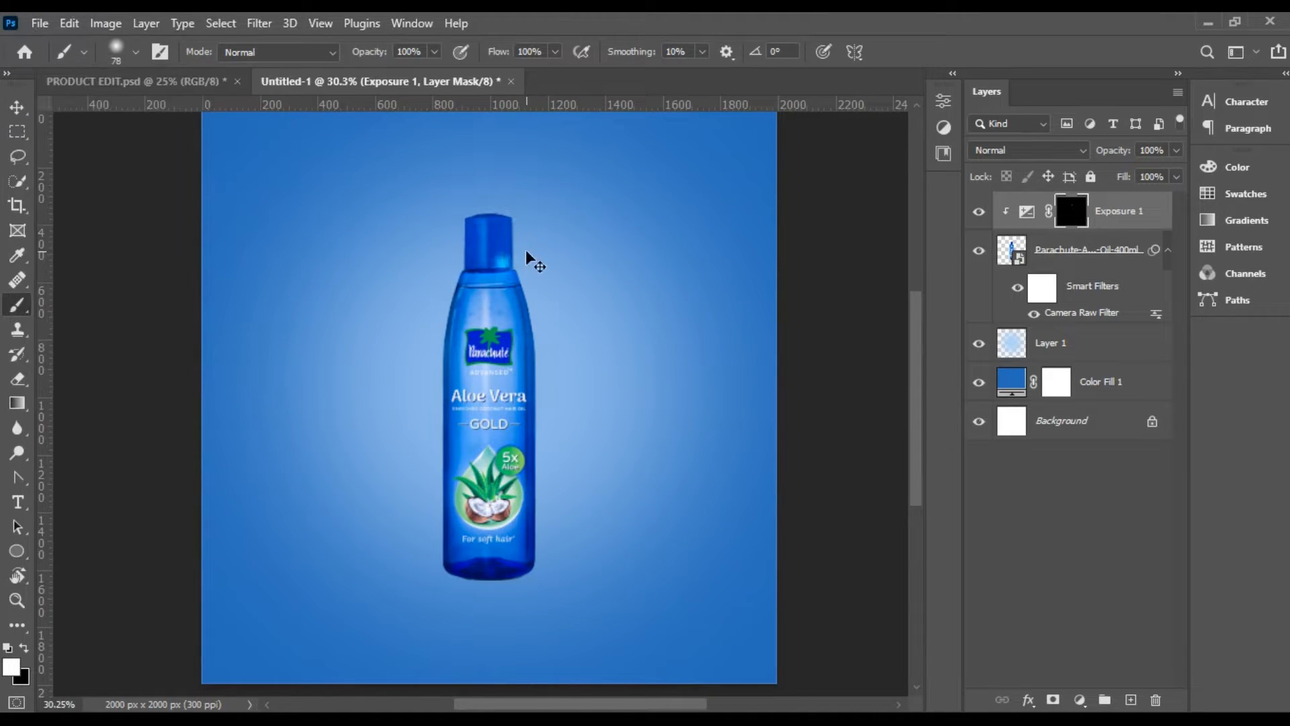
{"action": "scroll", "coordinate": [510, 252], "scroll_direction": "up", "scroll_amount": 6}
{"action": "mouse_move", "coordinate": [523, 205]}
{"action": "left_mouse_down"}
{"action": "mouse_move", "coordinate": [527, 294]}
{"action": "mouse_move", "coordinate": [597, 501]}
{"action": "left_mouse_up"}
{"action": "scroll", "coordinate": [598, 500], "scroll_direction": "down", "scroll_amount": 3}
{"action": "mouse_move", "coordinate": [548, 221]}
{"action": "left_mouse_down"}
{"action": "mouse_move", "coordinate": [562, 288]}
{"action": "mouse_move", "coordinate": [561, 668]}
{"action": "left_mouse_up"}
{"action": "key", "text": "ctrl+z"}
{"action": "mouse_move", "coordinate": [533, 151]}
{"action": "left_mouse_down"}
{"action": "mouse_move", "coordinate": [567, 321]}
{"action": "mouse_move", "coordinate": [554, 662]}
{"action": "left_mouse_up"}
{"action": "key", "text": "ctrl+z"}
{"action": "left_click_drag", "start_coordinate": [553, 243], "coordinate": [563, 638]}
{"action": "key", "text": "ctrl+z"}
{"action": "scroll", "coordinate": [570, 541], "scroll_direction": "up", "scroll_amount": 3}
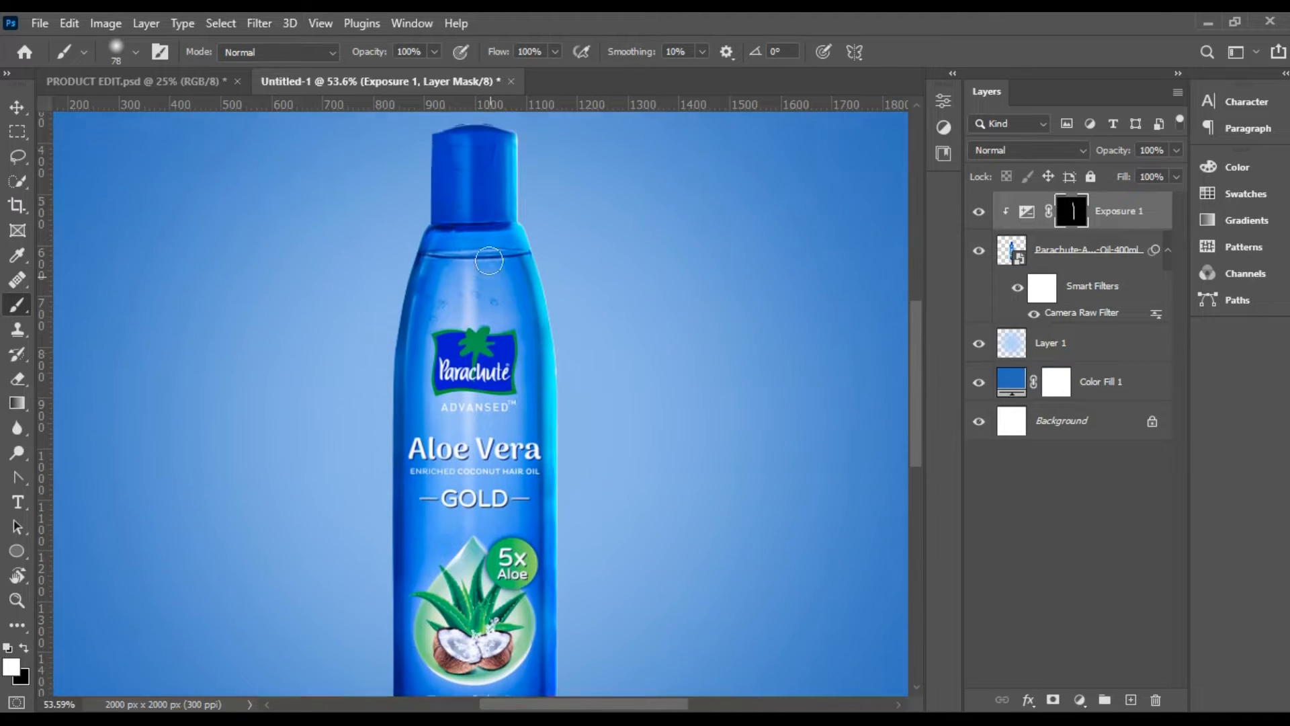
Paint the rim highlight around the cap's edges, down the bottle's left side and along its base on the Exposure mask
{"action": "mouse_move", "coordinate": [427, 240]}
{"action": "left_mouse_down"}
{"action": "mouse_move", "coordinate": [434, 206]}
{"action": "mouse_move", "coordinate": [516, 192]}
{"action": "left_mouse_up"}
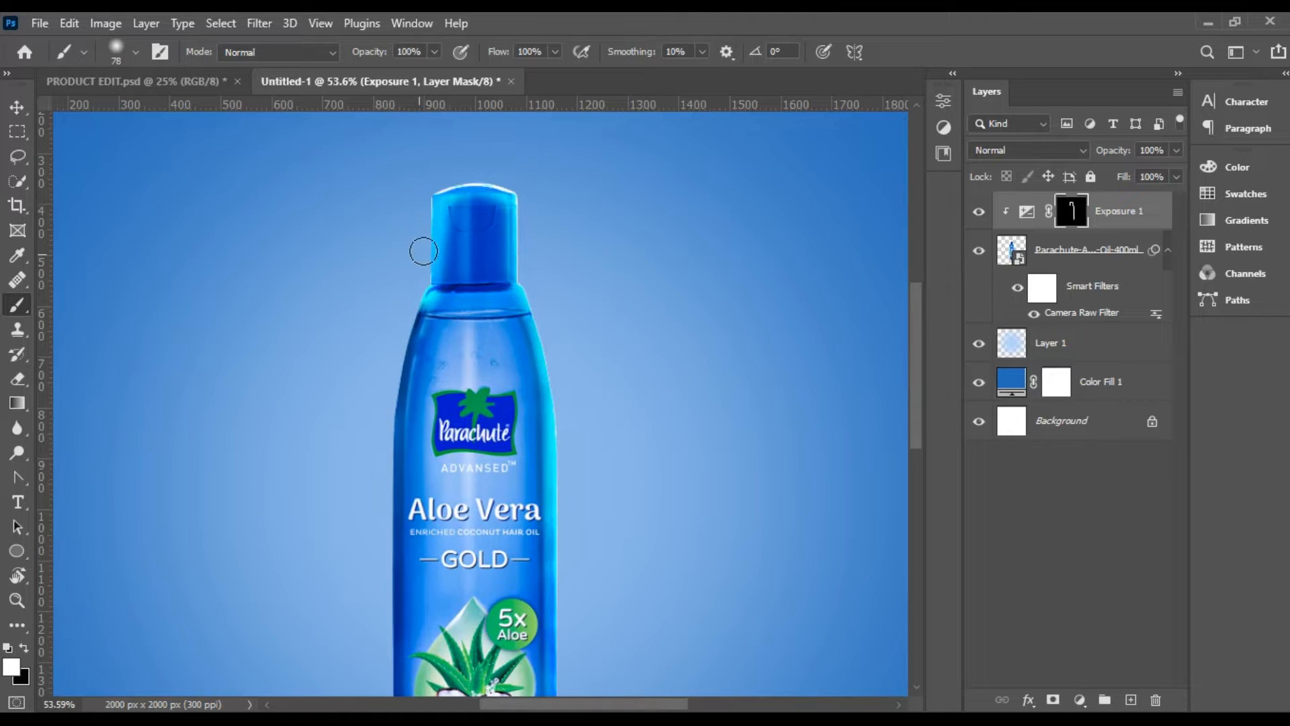
{"action": "scroll", "coordinate": [420, 237], "scroll_direction": "down", "scroll_amount": 1}
{"action": "left_click_drag", "start_coordinate": [413, 226], "coordinate": [385, 368]}
{"action": "scroll", "coordinate": [387, 363], "scroll_direction": "down", "scroll_amount": 2}
{"action": "mouse_move", "coordinate": [389, 279]}
{"action": "left_mouse_down"}
{"action": "mouse_move", "coordinate": [411, 329]}
{"action": "mouse_move", "coordinate": [378, 401]}
{"action": "left_mouse_up"}
{"action": "key", "text": "ctrl+z"}
{"action": "left_click_drag", "start_coordinate": [394, 192], "coordinate": [375, 409]}
{"action": "scroll", "coordinate": [392, 317], "scroll_direction": "down", "scroll_amount": 2}
{"action": "key", "text": "ctrl+z"}
{"action": "left_click_drag", "start_coordinate": [395, 268], "coordinate": [378, 372]}
{"action": "key", "text": "ctrl+z"}
{"action": "mouse_move", "coordinate": [394, 293]}
{"action": "left_mouse_down"}
{"action": "mouse_move", "coordinate": [397, 367]}
{"action": "mouse_move", "coordinate": [387, 284]}
{"action": "mouse_move", "coordinate": [377, 506]}
{"action": "mouse_move", "coordinate": [395, 220]}
{"action": "left_mouse_up"}
{"action": "key", "text": "ctrl+z"}
{"action": "scroll", "coordinate": [376, 484], "scroll_direction": "down", "scroll_amount": 1}
{"action": "mouse_move", "coordinate": [382, 440]}
{"action": "left_mouse_down"}
{"action": "mouse_move", "coordinate": [387, 383]}
{"action": "mouse_move", "coordinate": [440, 585]}
{"action": "mouse_move", "coordinate": [543, 571]}
{"action": "left_mouse_up"}
Lower the brush opacity to 51% and build up softer highlights along the cap and bottle edges on the Exposure mask
{"action": "scroll", "coordinate": [542, 558], "scroll_direction": "up", "scroll_amount": 8}
{"action": "left_click", "coordinate": [434, 51]}
{"action": "left_click_drag", "start_coordinate": [439, 75], "coordinate": [392, 76]}
{"action": "mouse_move", "coordinate": [425, 187]}
{"action": "left_mouse_down"}
{"action": "mouse_move", "coordinate": [405, 383]}
{"action": "mouse_move", "coordinate": [408, 579]}
{"action": "left_mouse_up"}
{"action": "scroll", "coordinate": [404, 337], "scroll_direction": "down", "scroll_amount": 3}
{"action": "mouse_move", "coordinate": [404, 337]}
{"action": "left_mouse_down"}
{"action": "mouse_move", "coordinate": [397, 489]}
{"action": "mouse_move", "coordinate": [419, 262]}
{"action": "left_mouse_up"}
{"action": "scroll", "coordinate": [506, 248], "scroll_direction": "up", "scroll_amount": 3}
{"action": "mouse_move", "coordinate": [520, 143]}
{"action": "left_mouse_down"}
{"action": "mouse_move", "coordinate": [552, 390]}
{"action": "mouse_move", "coordinate": [554, 627]}
{"action": "left_mouse_up"}
{"action": "key", "text": "ctrl+z"}
{"action": "scroll", "coordinate": [561, 469], "scroll_direction": "up", "scroll_amount": 3}
{"action": "left_click_drag", "start_coordinate": [509, 177], "coordinate": [512, 260]}
{"action": "left_click_drag", "start_coordinate": [404, 318], "coordinate": [415, 459]}
{"action": "scroll", "coordinate": [641, 381], "scroll_direction": "down", "scroll_amount": 3}
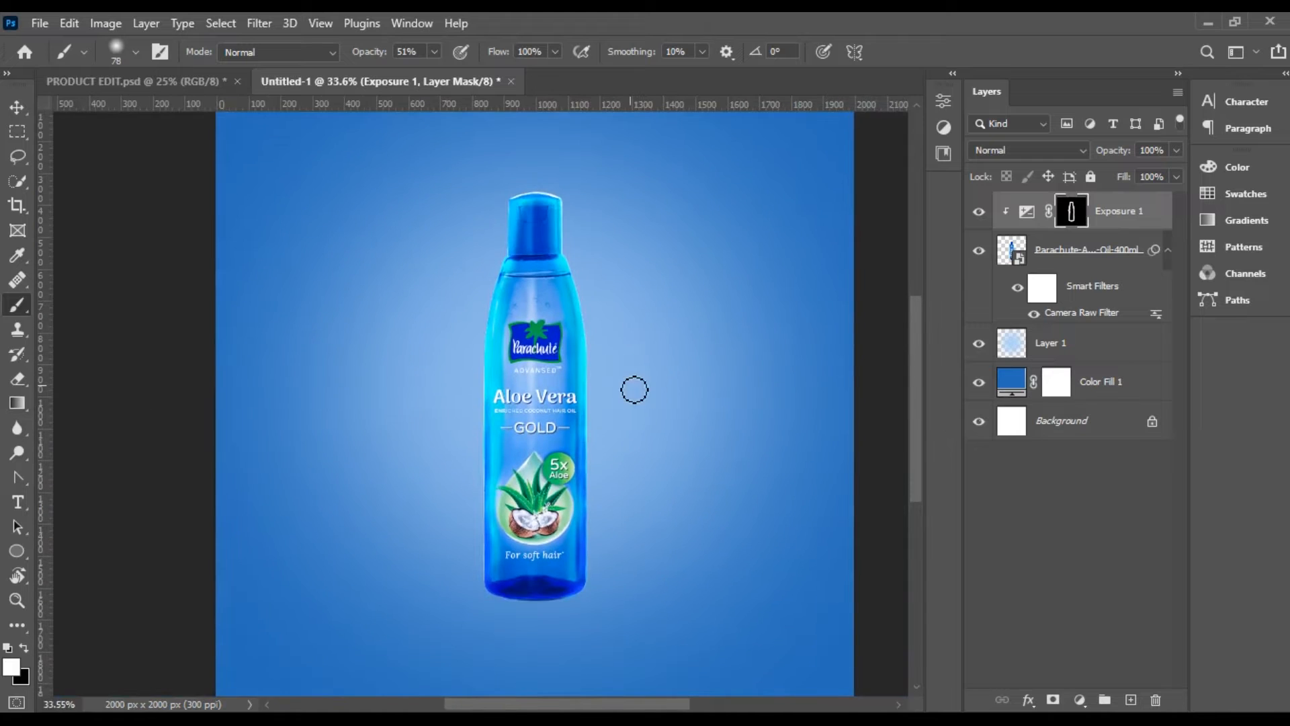
Add a Curves adjustment clipped to the bottle and lower the curve's white point to darken it
{"action": "left_click", "coordinate": [1079, 700]}
{"action": "left_click", "coordinate": [1109, 460]}
{"action": "left_click_drag", "start_coordinate": [893, 202], "coordinate": [898, 234]}
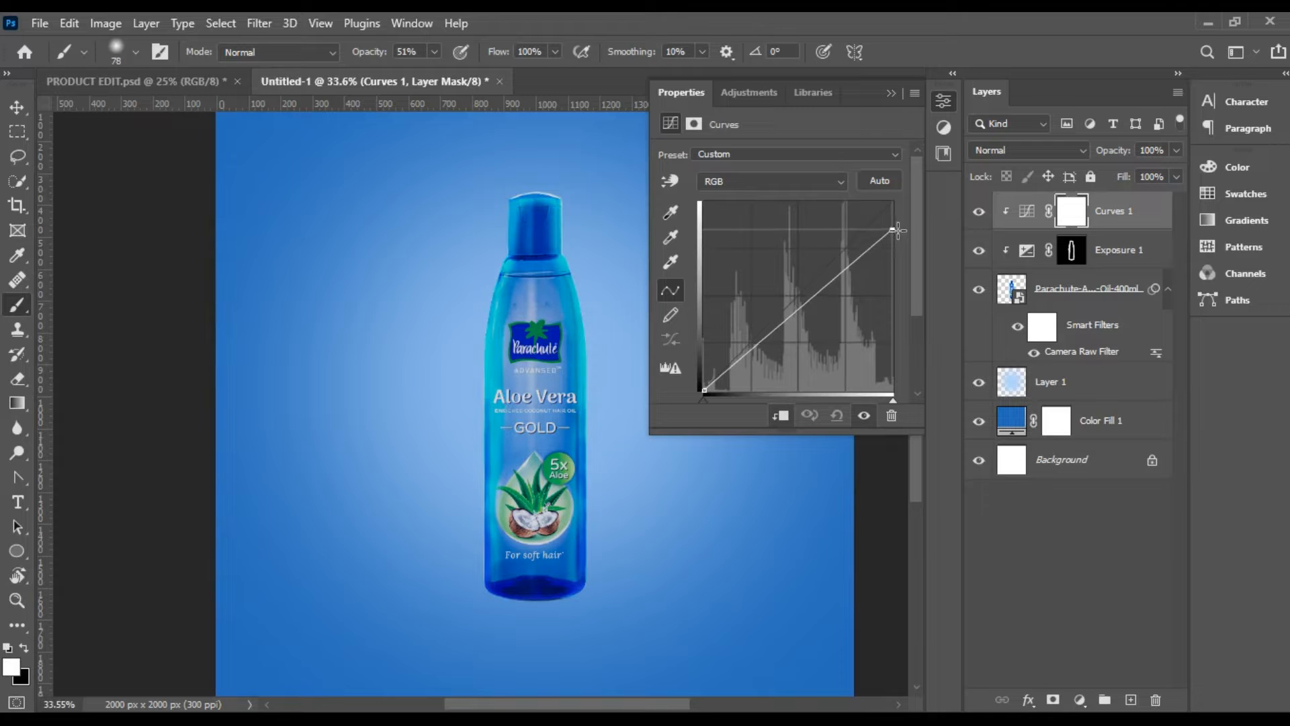
Enlarge the brush to 180 px and invert the Curves layer's mask to black, keeping white as the foreground color
{"action": "left_click", "coordinate": [1073, 213]}
{"action": "key", "text": "x"}
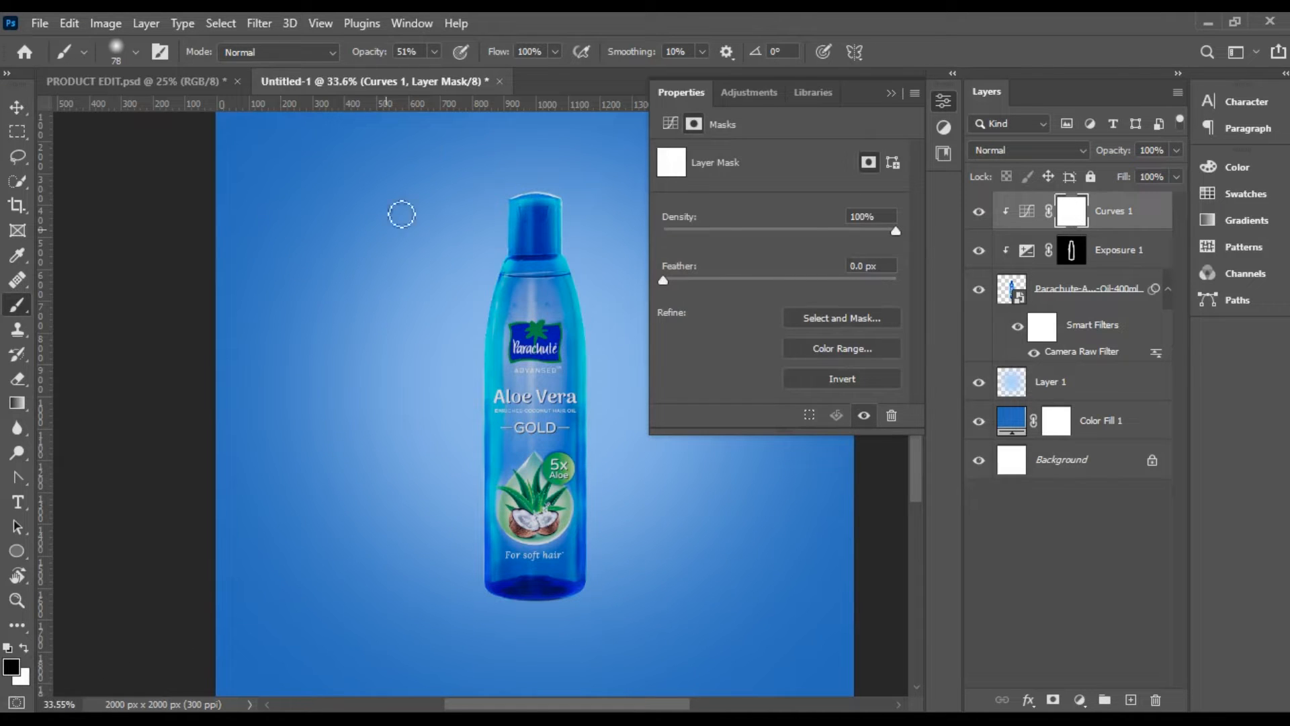
{"action": "left_click", "coordinate": [136, 53]}
{"action": "left_click_drag", "start_coordinate": [151, 113], "coordinate": [190, 116]}
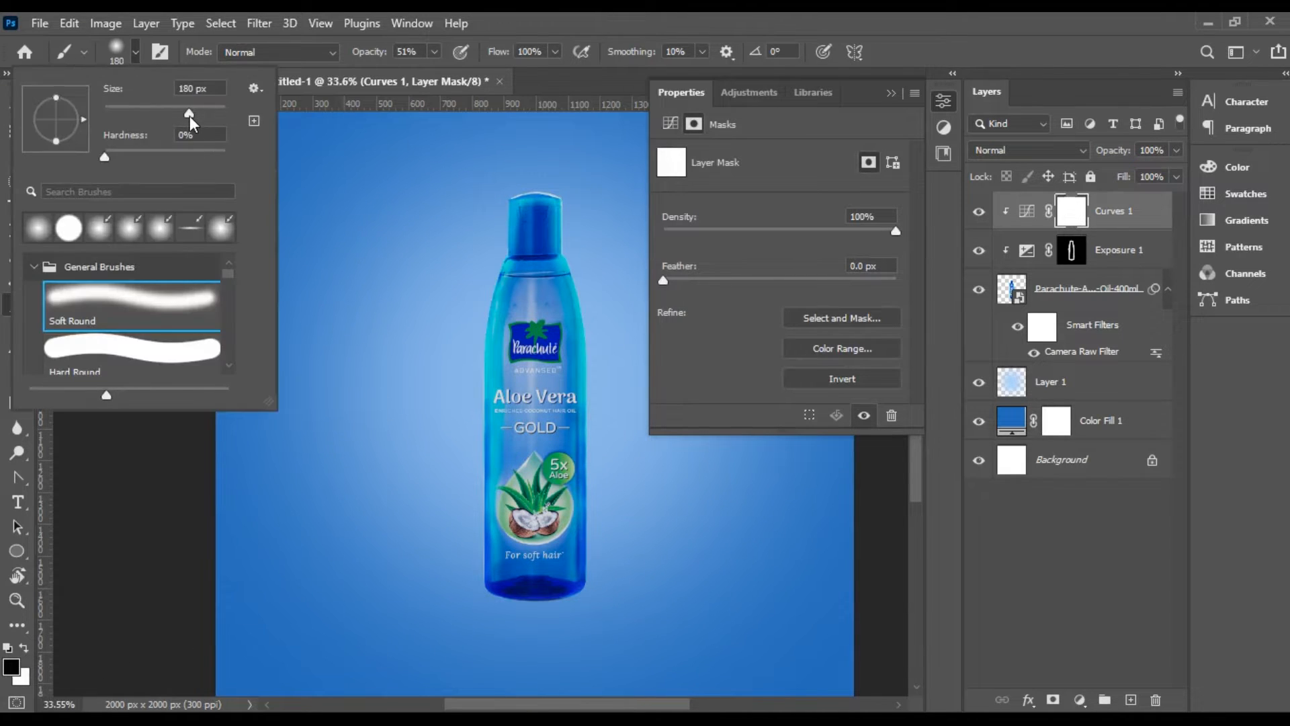
{"action": "key", "text": "Return"}
{"action": "left_click", "coordinate": [25, 647]}
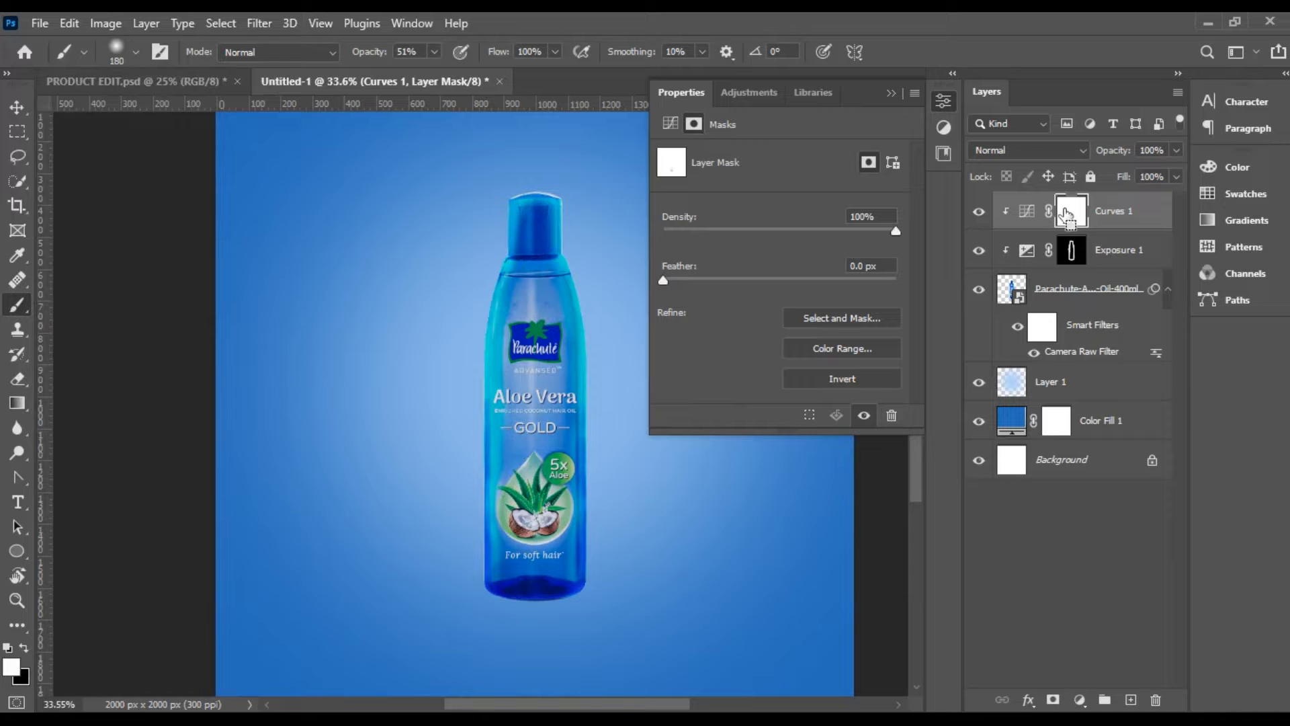
{"action": "key", "text": "ctrl+i"}
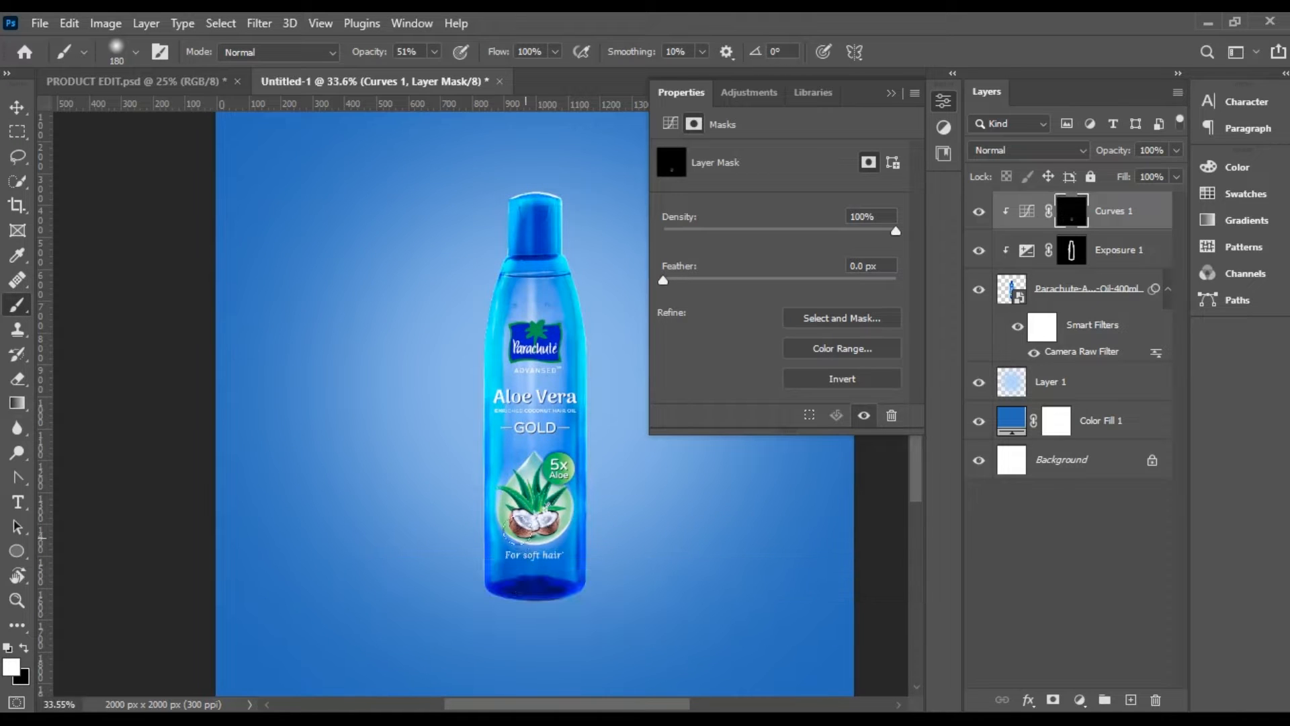
Paint white down the middle of the bottle on the Curves mask, raising the brush opacity to 80%, to darken its center
{"action": "left_click_drag", "start_coordinate": [529, 192], "coordinate": [530, 197]}
{"action": "left_click", "coordinate": [23, 647]}
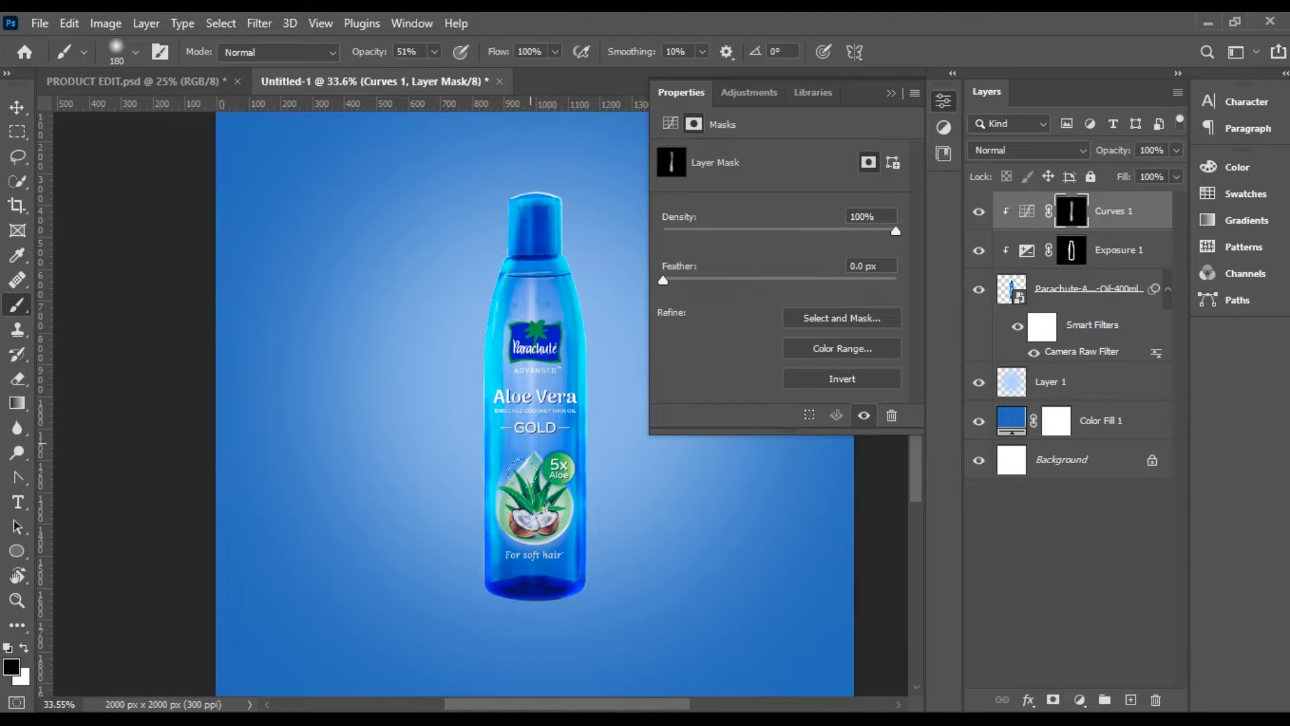
{"action": "left_click", "coordinate": [23, 648]}
{"action": "left_click", "coordinate": [434, 52]}
{"action": "left_click_drag", "start_coordinate": [436, 73], "coordinate": [462, 80]}
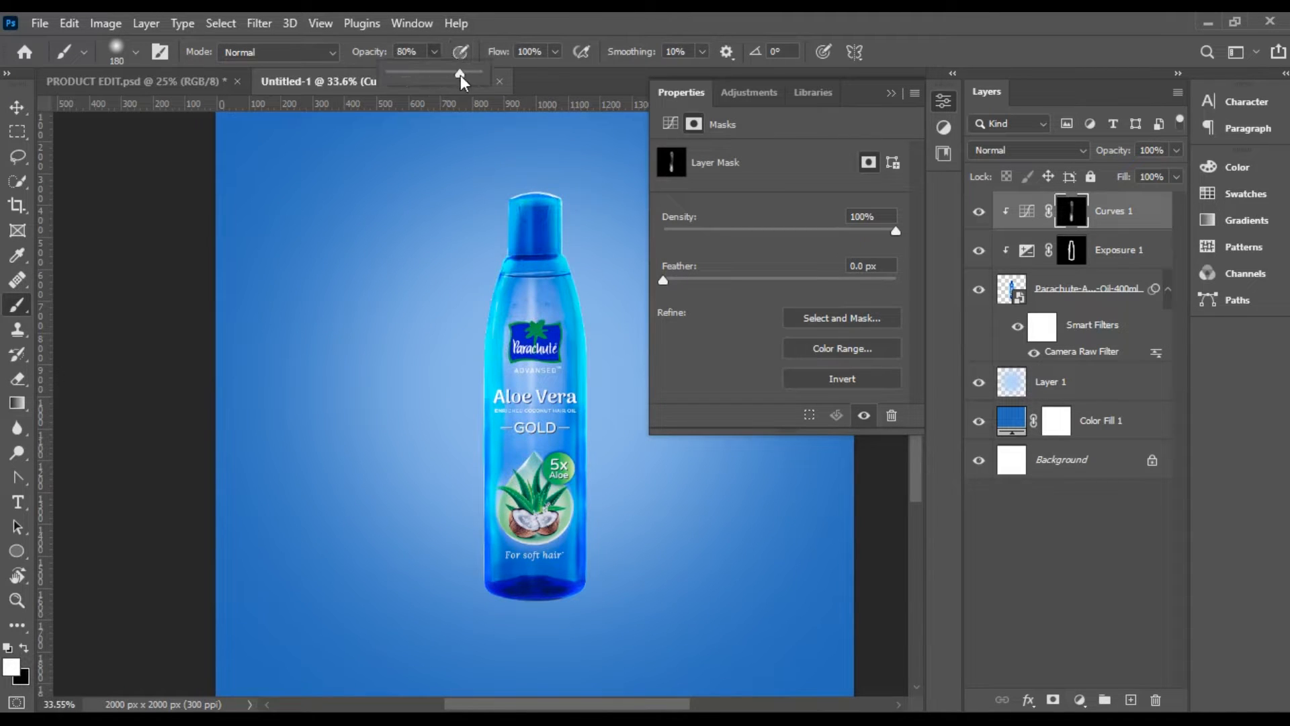
{"action": "mouse_move", "coordinate": [530, 595]}
{"action": "left_mouse_down"}
{"action": "mouse_move", "coordinate": [547, 297]}
{"action": "mouse_move", "coordinate": [536, 317]}
{"action": "mouse_move", "coordinate": [525, 297]}
{"action": "mouse_move", "coordinate": [524, 414]}
{"action": "mouse_move", "coordinate": [525, 195]}
{"action": "left_mouse_up"}
{"action": "left_click_drag", "start_coordinate": [498, 410], "coordinate": [513, 565]}
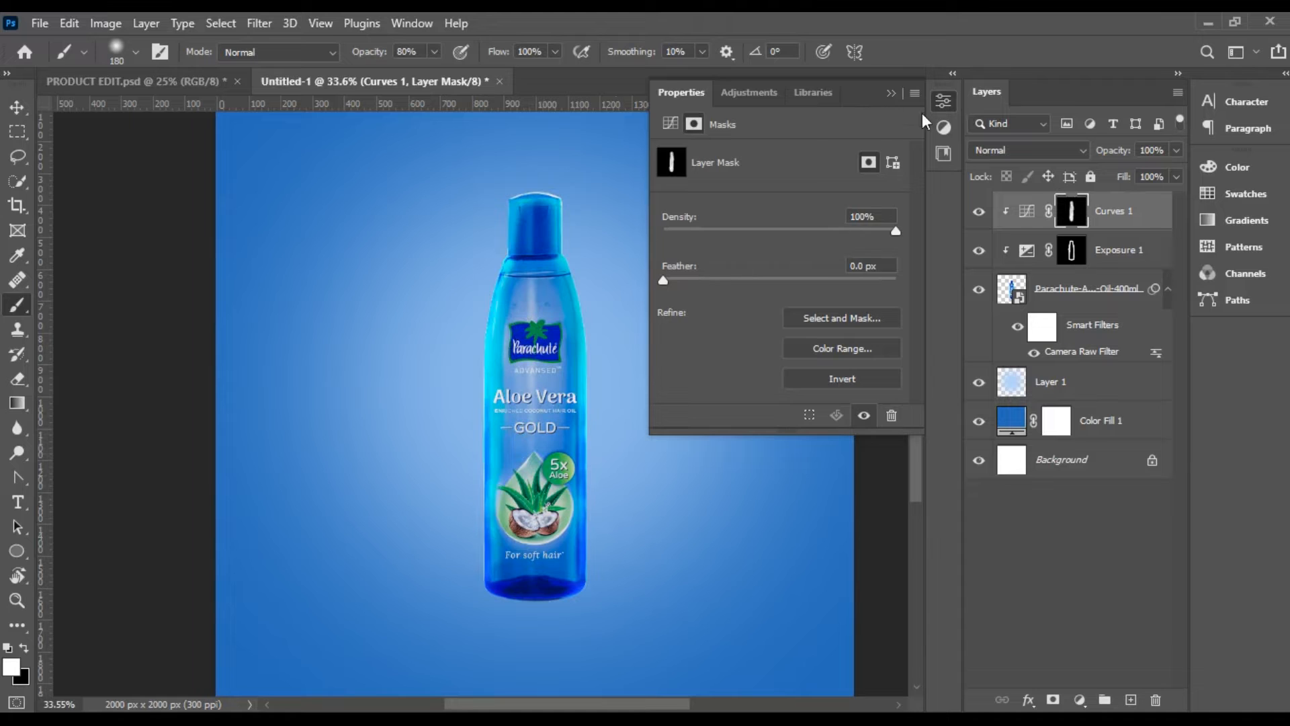
{"action": "left_click", "coordinate": [887, 94]}
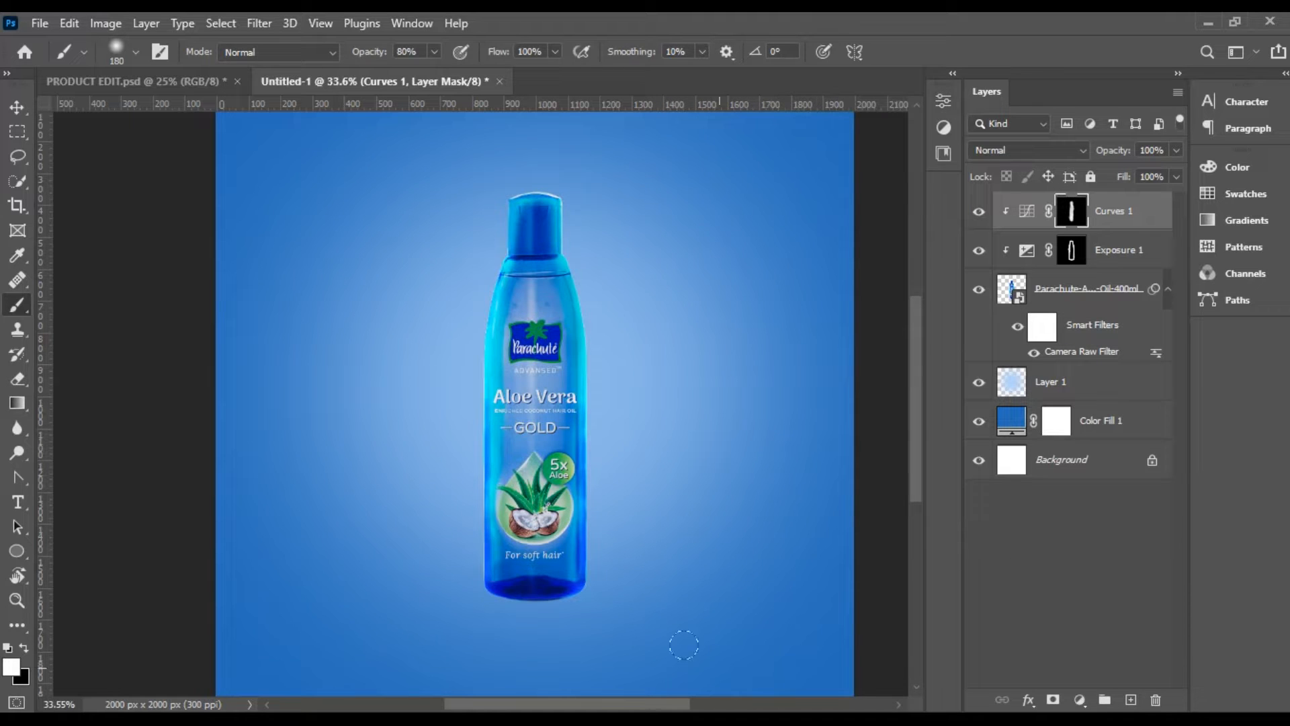
Group the bottle layer with its Curves and Exposure adjustments and name the group "bottle"
{"action": "left_click", "coordinate": [17, 108]}
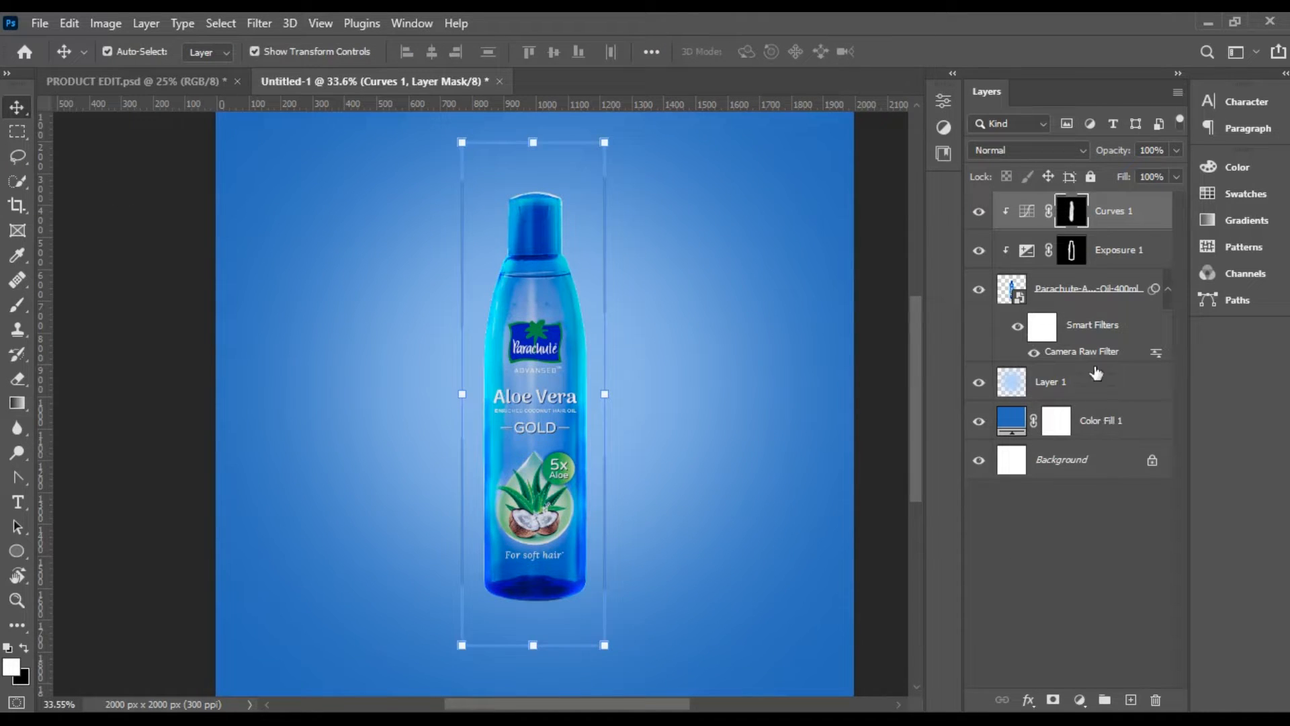
{"action": "left_click", "coordinate": [1053, 296], "text": "shift"}
{"action": "left_click", "coordinate": [1104, 699]}
{"action": "double_click", "coordinate": [1061, 204]}
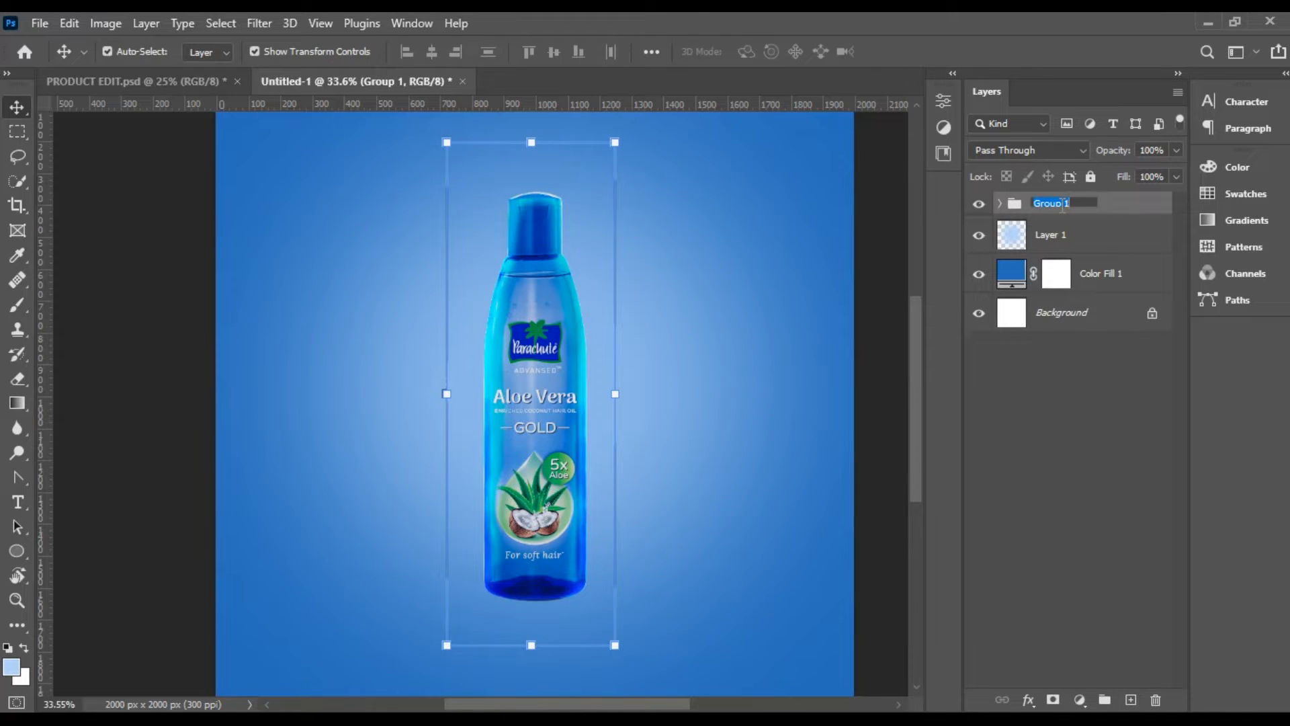
{"action": "left_click", "coordinate": [1090, 446]}
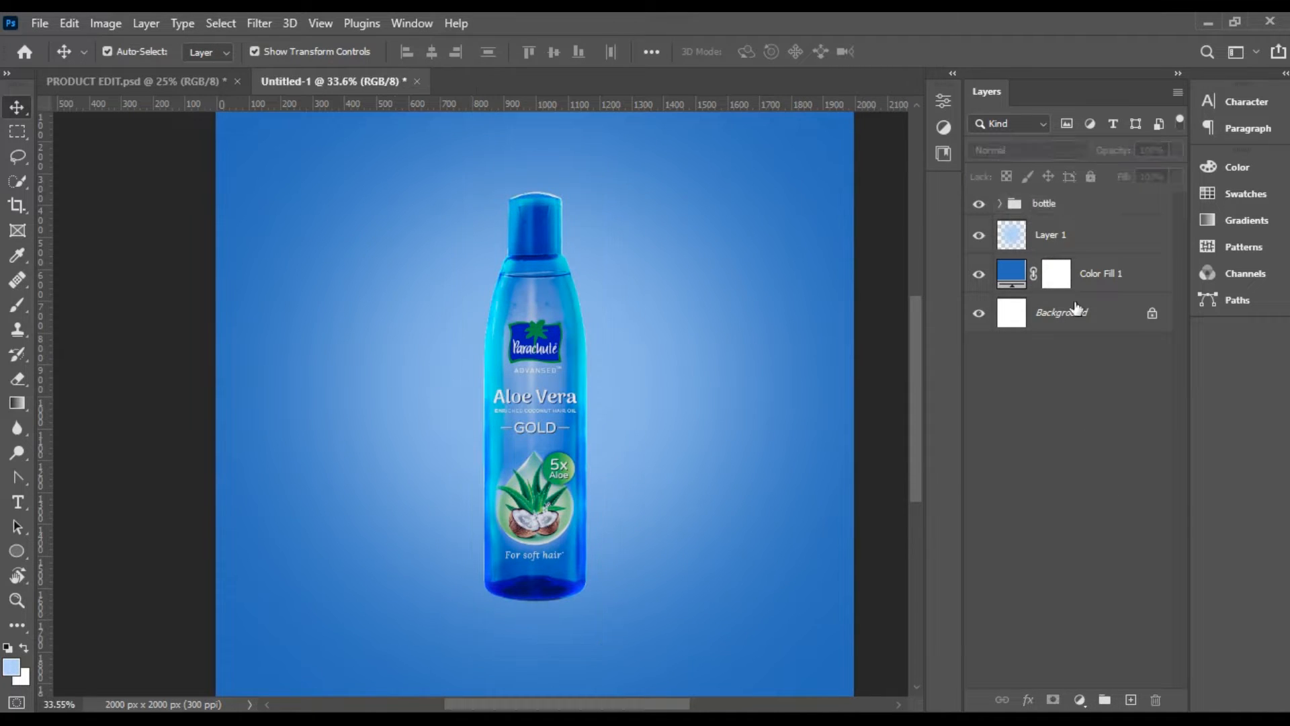
Group the glow layer and the Color Fill layer and name the group "BG"
{"action": "left_click", "coordinate": [1073, 239]}
{"action": "left_click", "coordinate": [1084, 274], "text": "shift"}
{"action": "left_click", "coordinate": [1114, 700]}
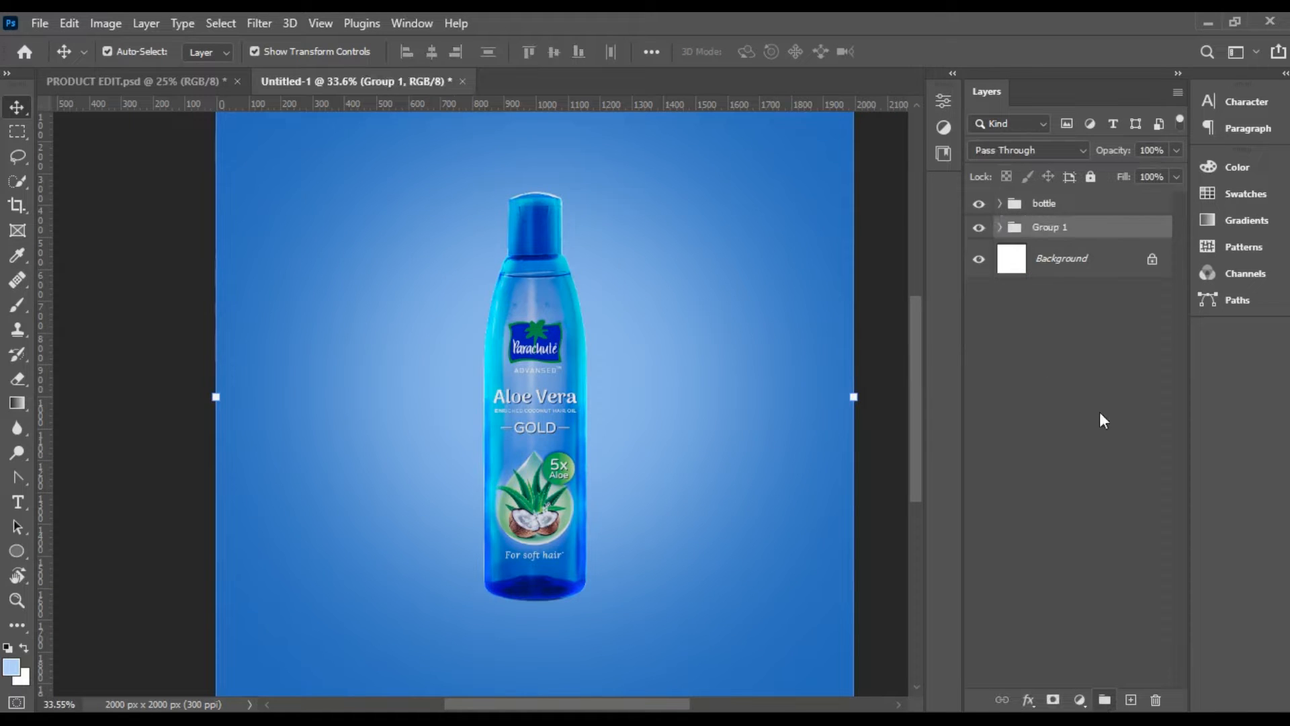
{"action": "double_click", "coordinate": [1055, 227]}
{"action": "type", "text": "BG"}
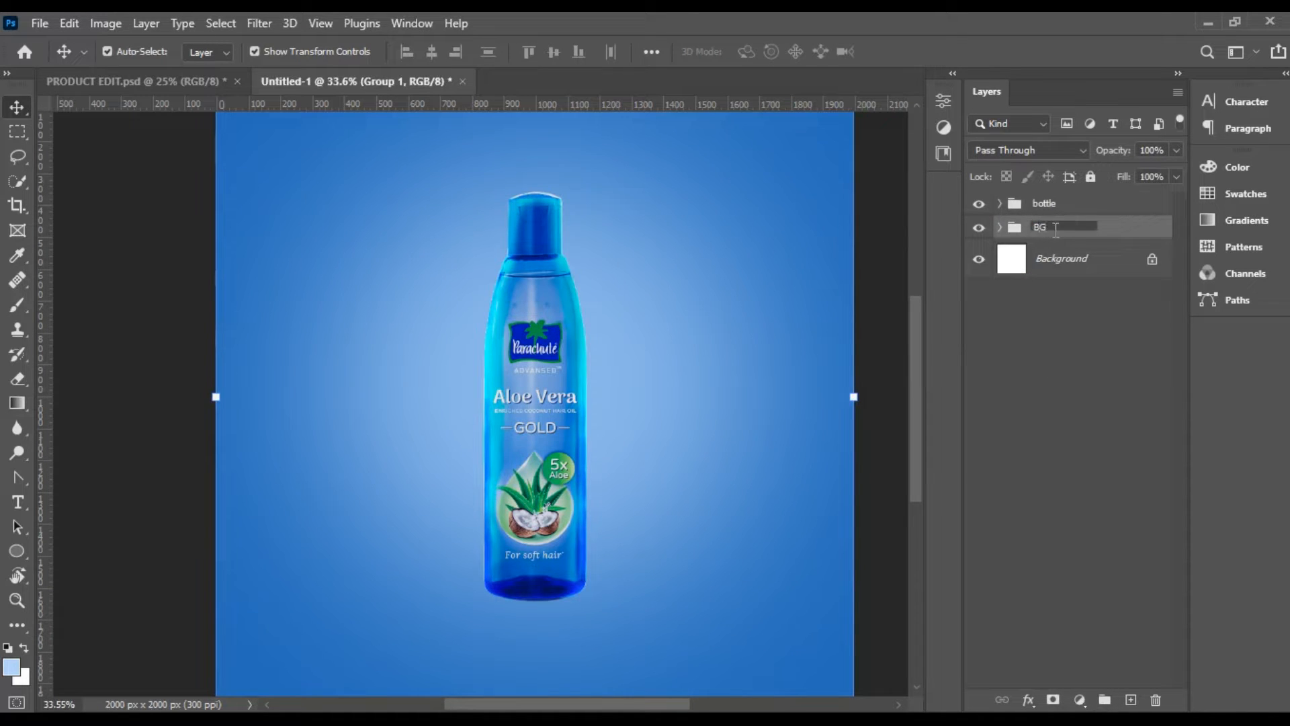
{"action": "left_click", "coordinate": [1081, 250]}
Duplicate the bottle group and convert the copy to a Smart Object
{"action": "left_click", "coordinate": [999, 204]}
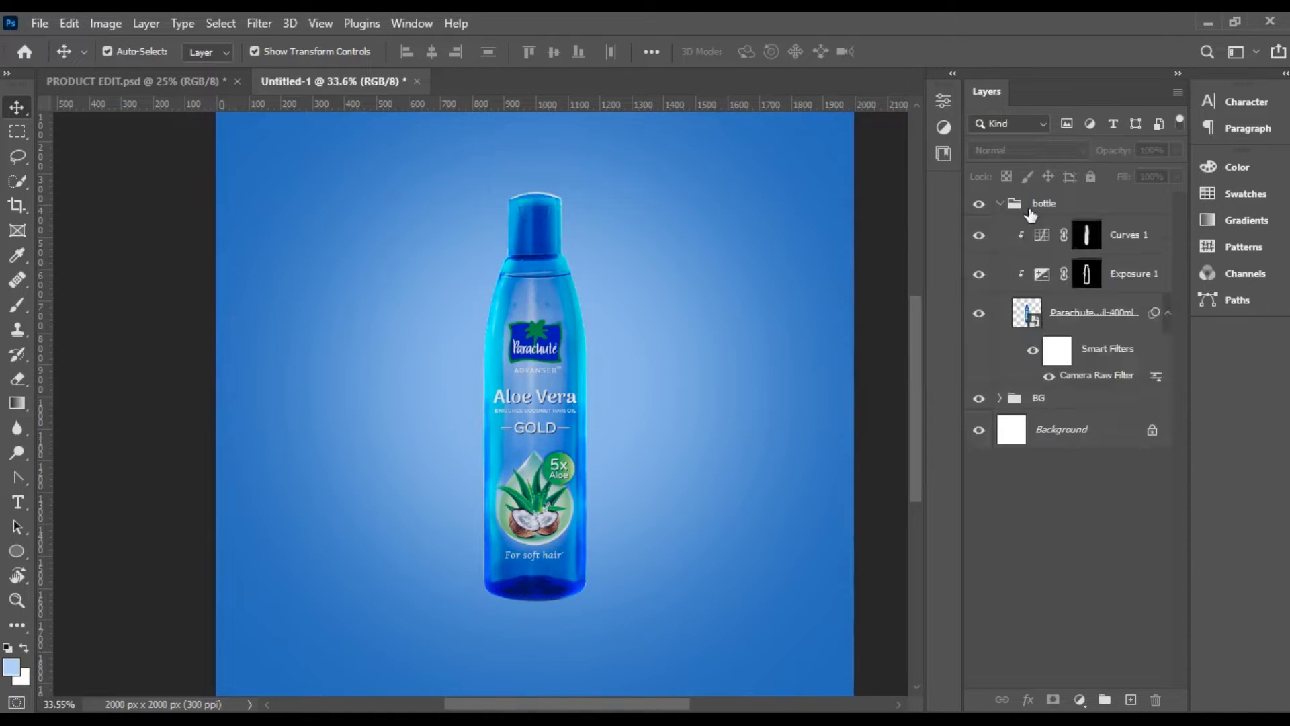
{"action": "left_click", "coordinate": [1063, 317]}
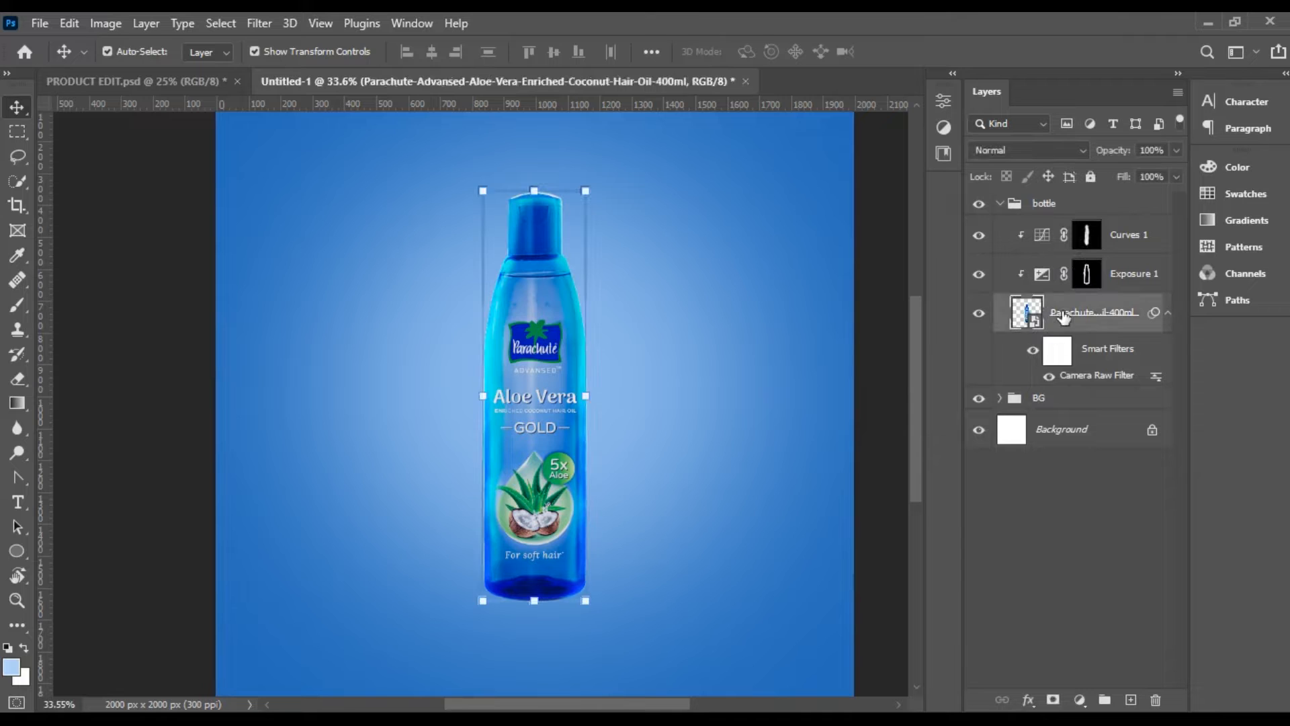
{"action": "left_click", "coordinate": [999, 203]}
{"action": "key", "text": "ctrl+j"}
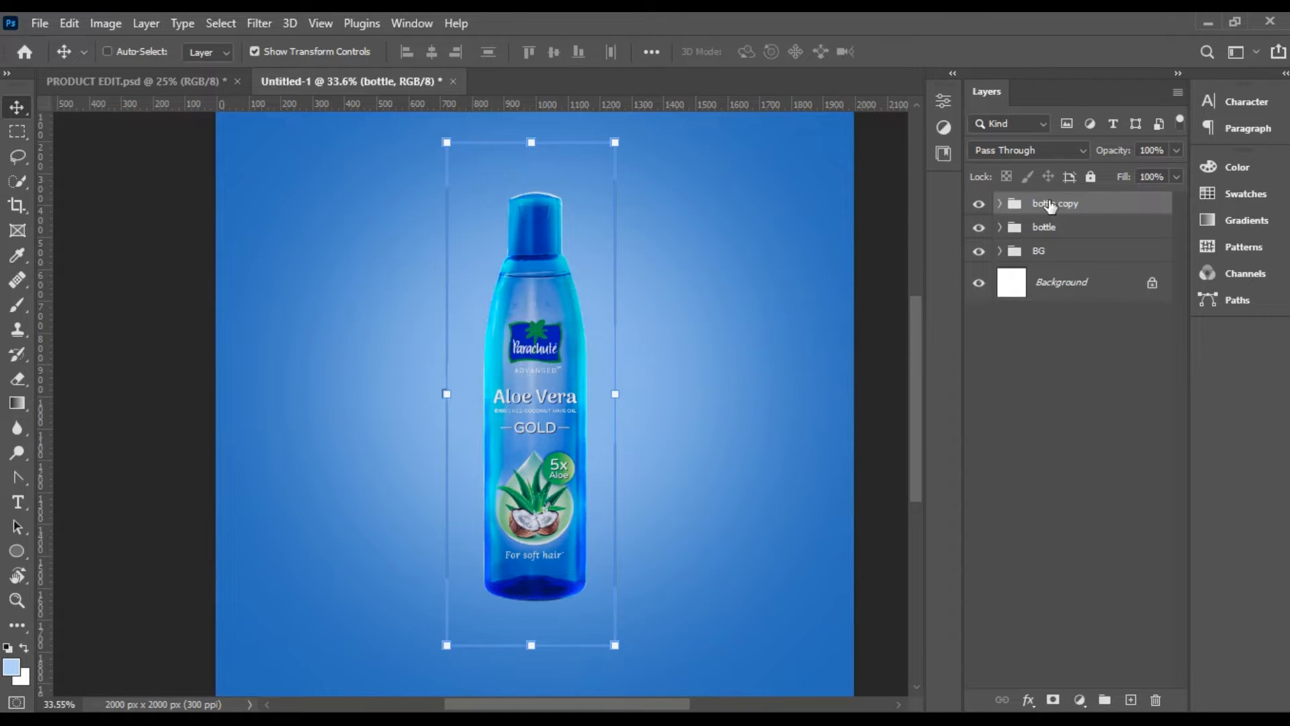
{"action": "right_click", "coordinate": [1045, 207]}
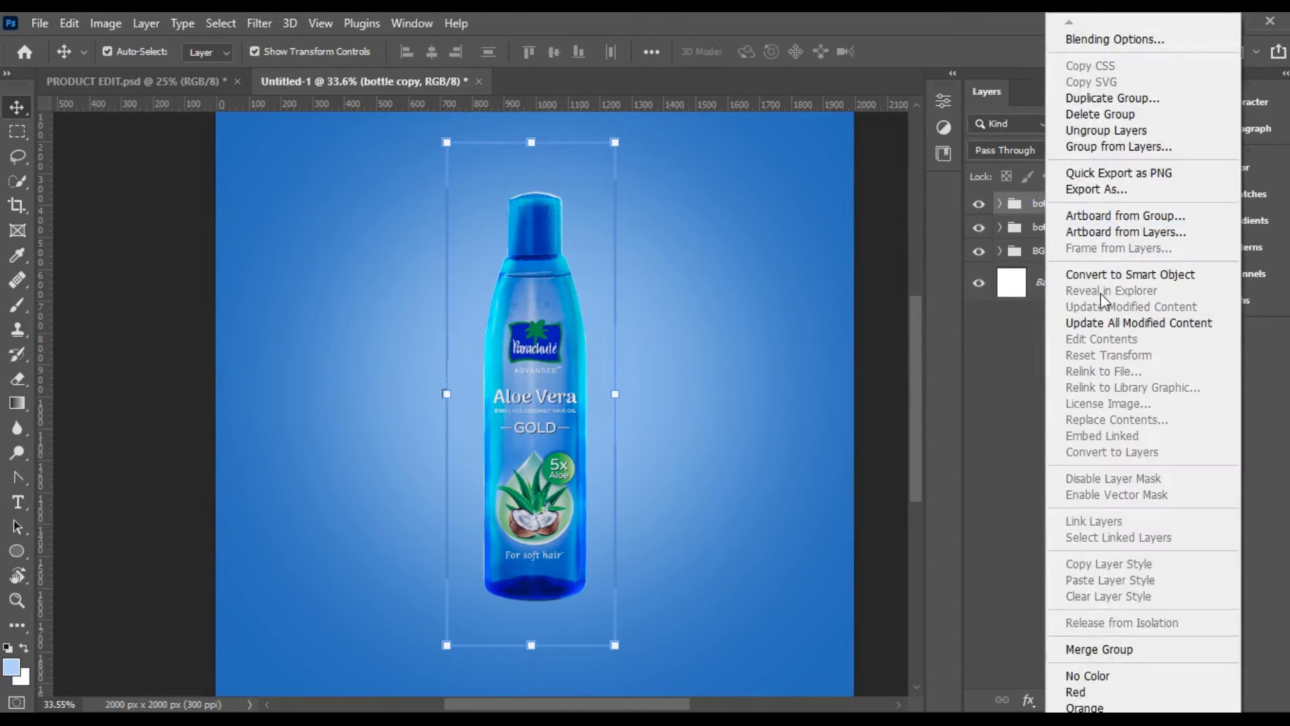
{"action": "left_click", "coordinate": [1099, 278]}
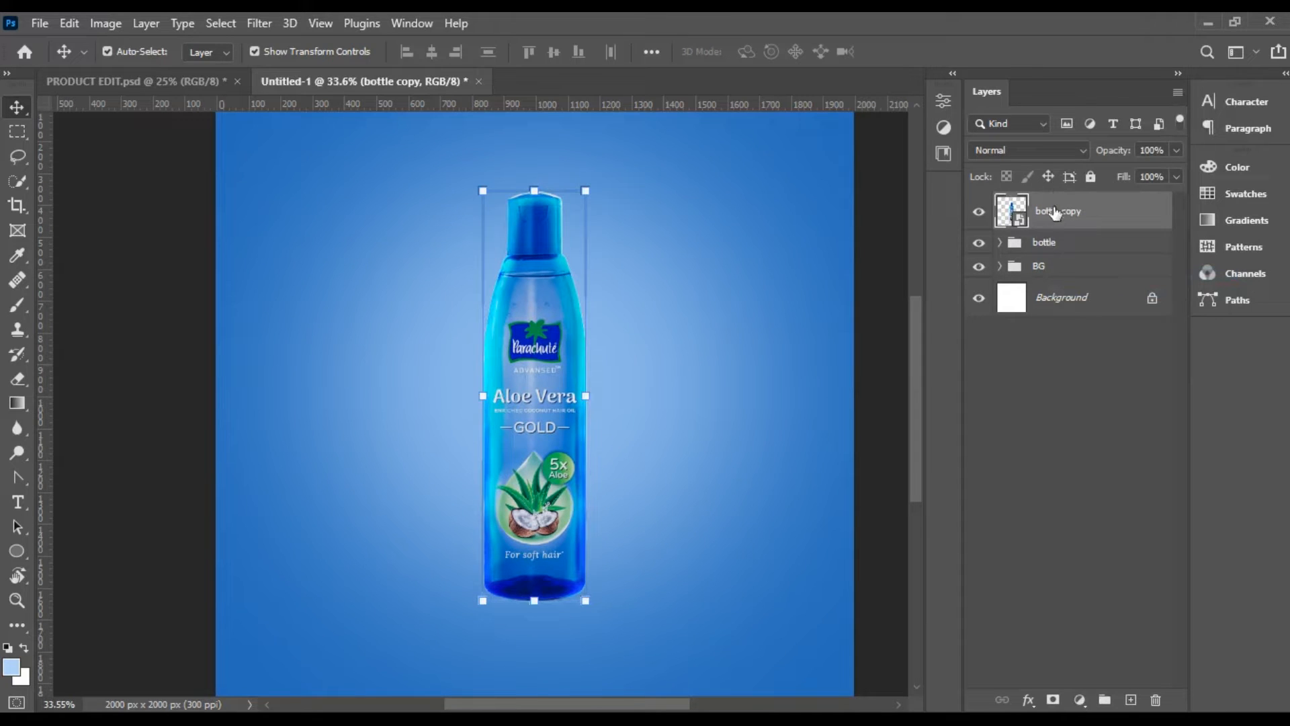
Flip the bottle copy vertically and move it directly beneath the original bottle as a reflection
{"action": "key", "text": "ctrl+t"}
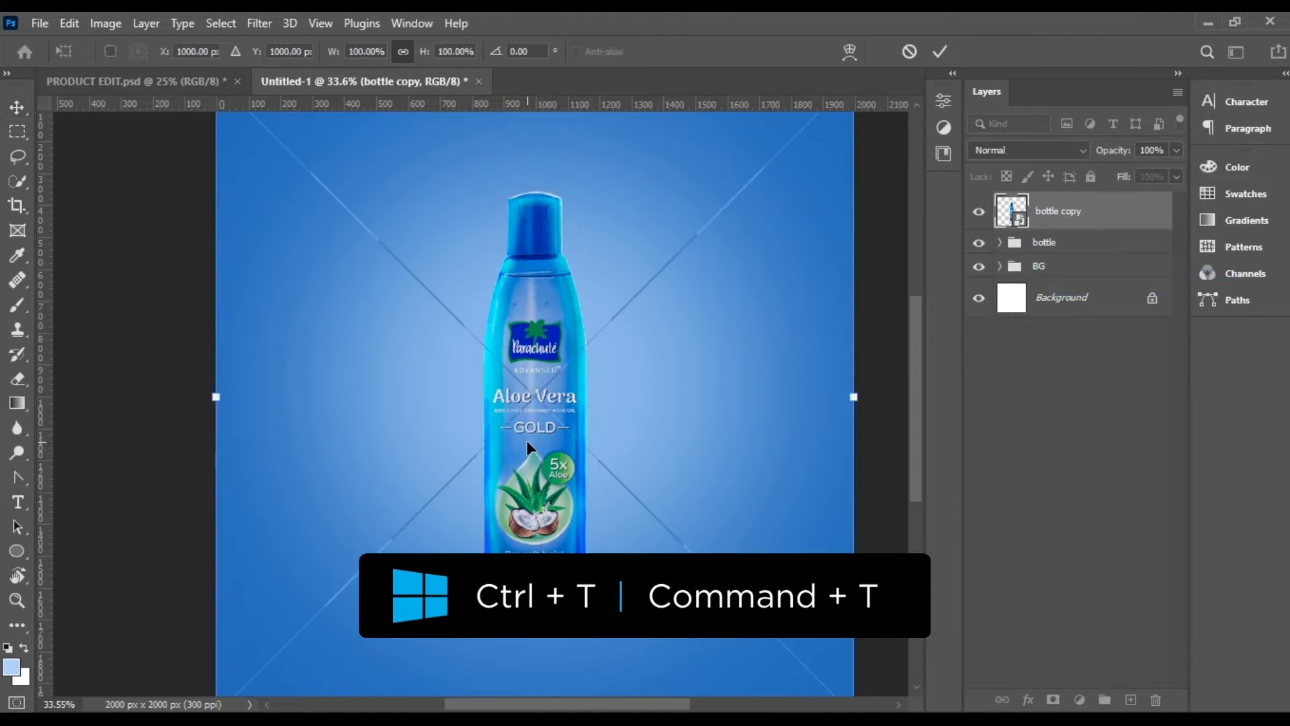
{"action": "right_click", "coordinate": [549, 481]}
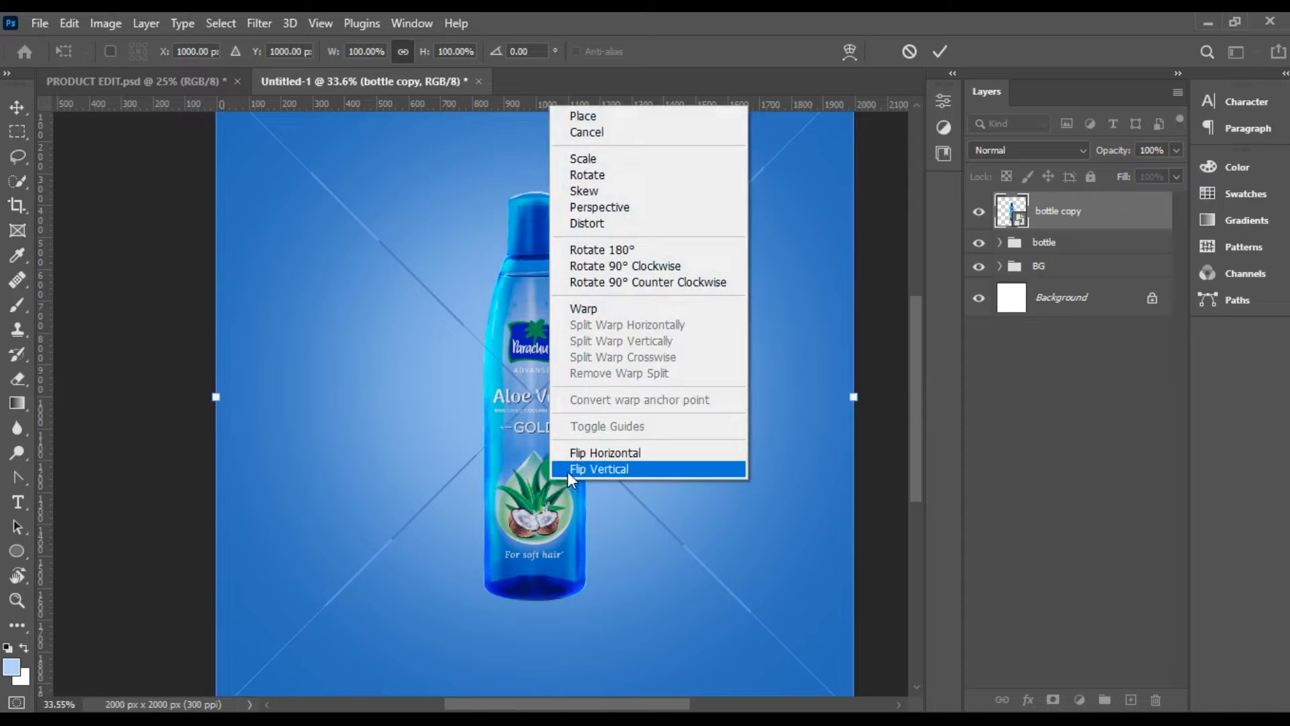
{"action": "left_click", "coordinate": [567, 470]}
{"action": "scroll", "coordinate": [563, 451], "scroll_direction": "down", "scroll_amount": 4}
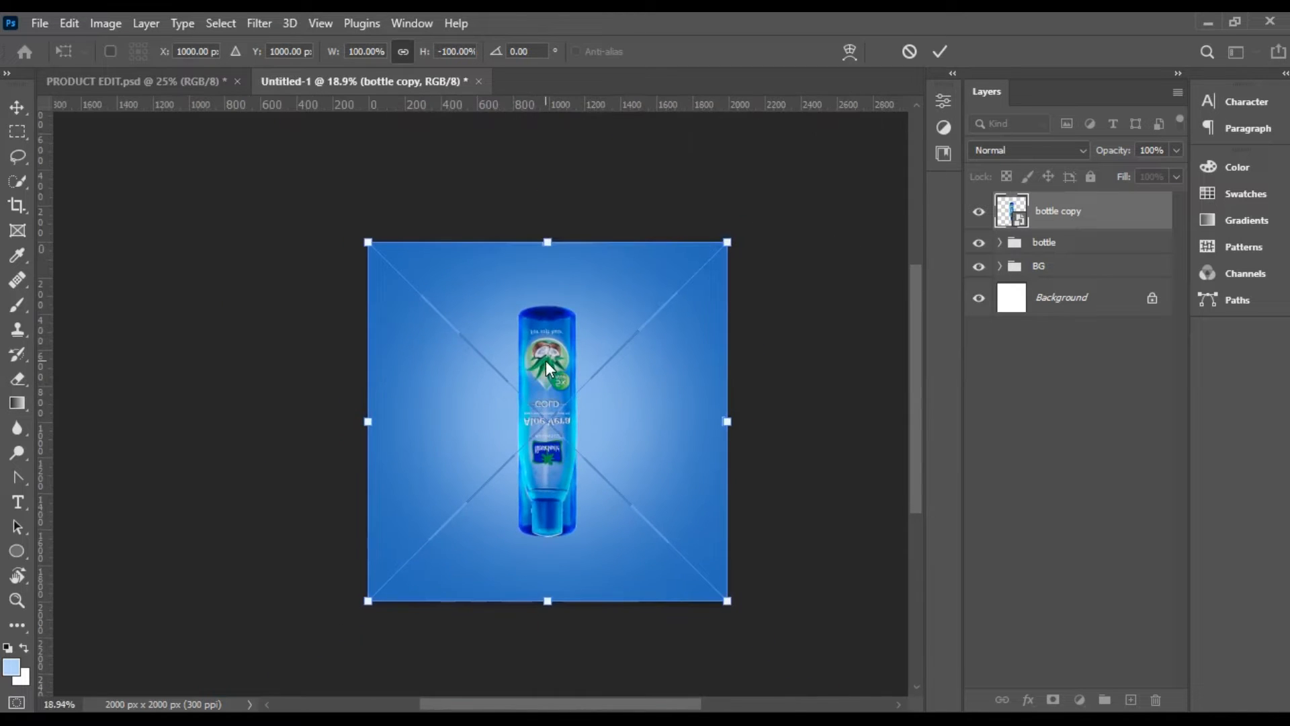
{"action": "left_click", "coordinate": [939, 52]}
{"action": "left_click_drag", "start_coordinate": [555, 375], "coordinate": [552, 599]}
Warp the flipped copy by pulling both of its upper corners up toward the sides of the bottle's base
{"action": "scroll", "coordinate": [550, 576], "scroll_direction": "up", "scroll_amount": 5}
{"action": "scroll", "coordinate": [571, 610], "scroll_direction": "up", "scroll_amount": 2}
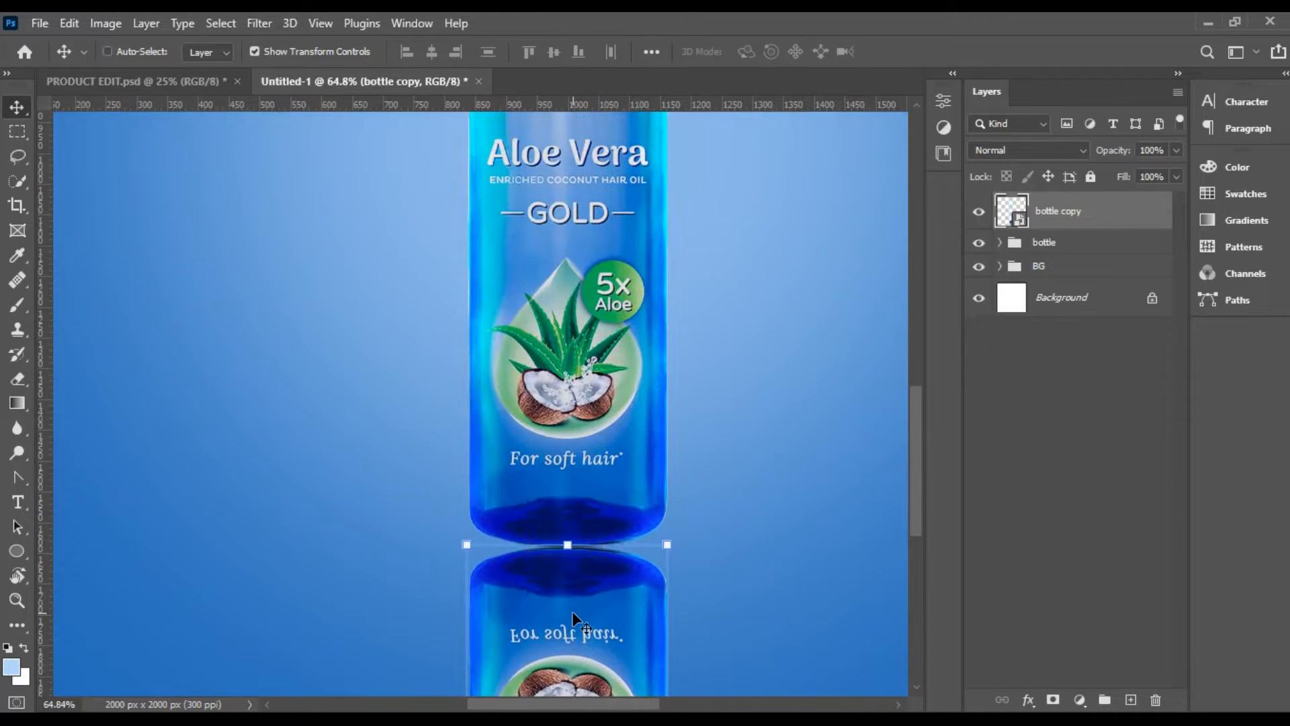
{"action": "key", "text": "ctrl+t"}
{"action": "right_click", "coordinate": [606, 602]}
{"action": "left_click", "coordinate": [664, 427]}
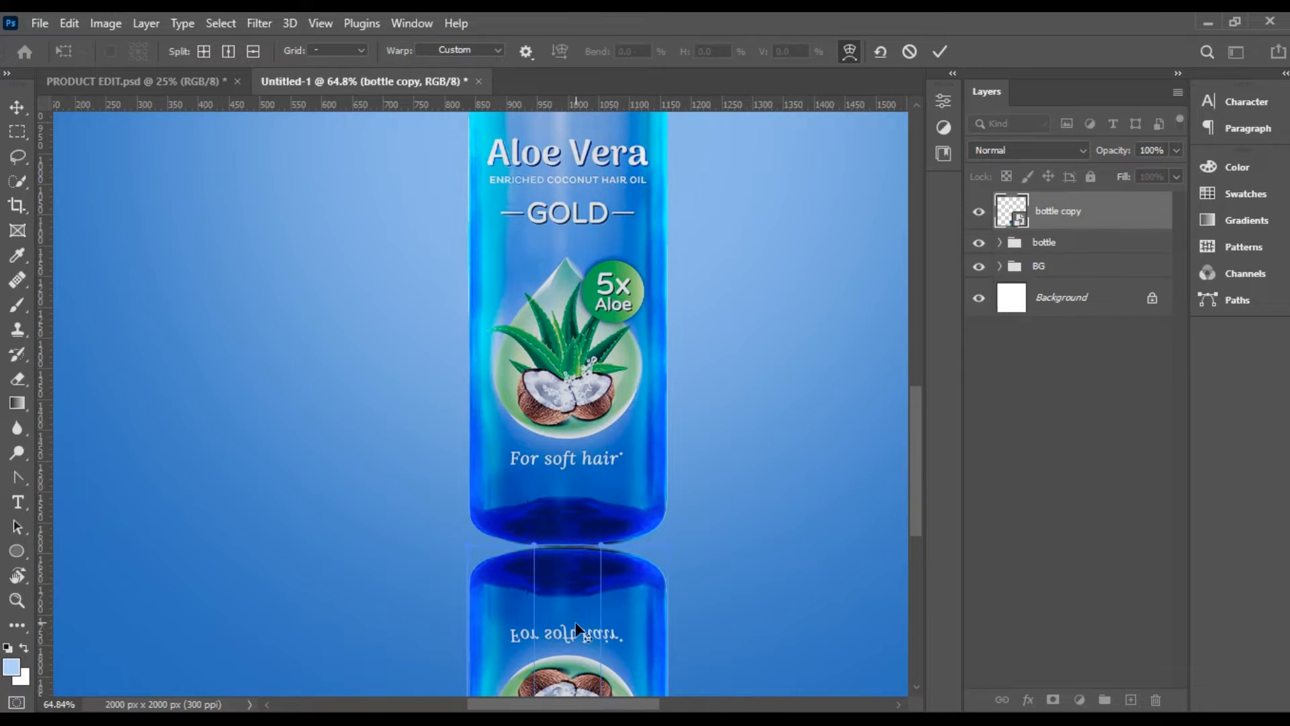
{"action": "scroll", "coordinate": [576, 622], "scroll_direction": "up", "scroll_amount": 4}
{"action": "left_click_drag", "start_coordinate": [740, 481], "coordinate": [731, 405]}
{"action": "left_click_drag", "start_coordinate": [352, 474], "coordinate": [348, 410]}
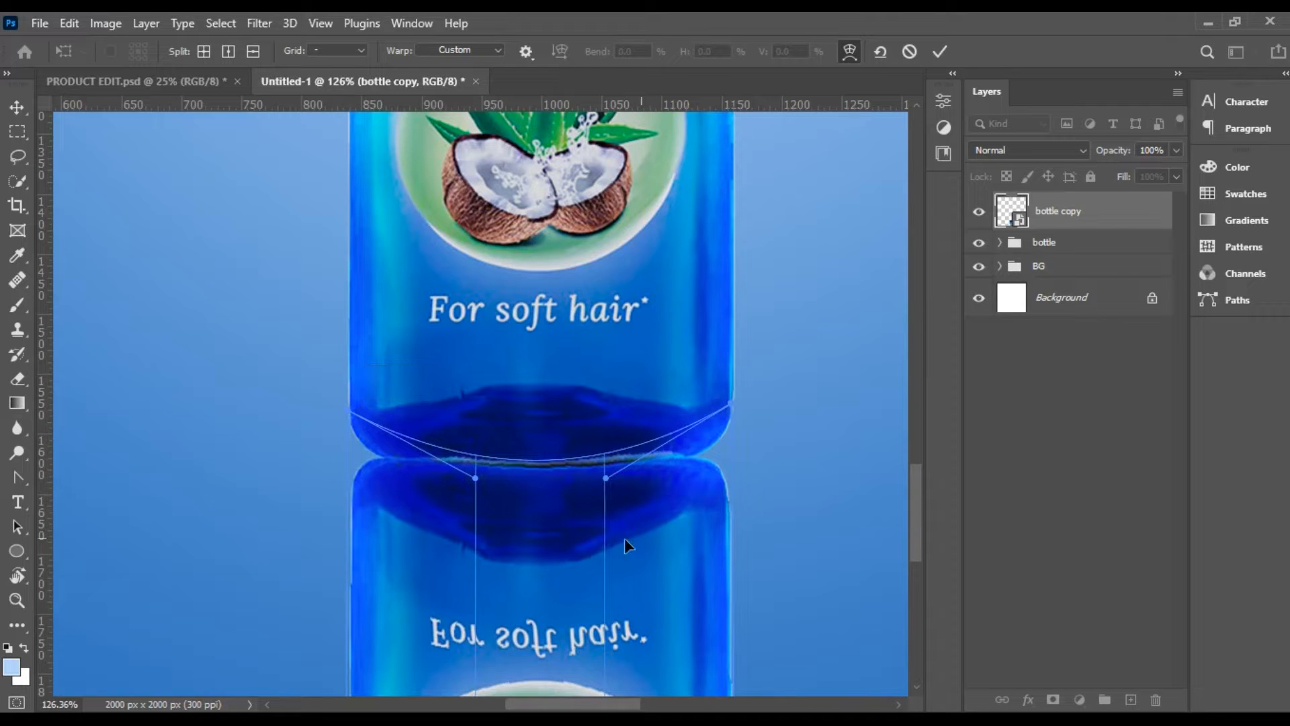
Refine the warp's top edge so the reflection follows the curve of the bottle's base, and apply the transformation
{"action": "left_click_drag", "start_coordinate": [475, 477], "coordinate": [475, 528]}
{"action": "left_click_drag", "start_coordinate": [606, 477], "coordinate": [601, 495]}
{"action": "left_click_drag", "start_coordinate": [474, 522], "coordinate": [476, 506]}
{"action": "left_click_drag", "start_coordinate": [349, 411], "coordinate": [349, 402]}
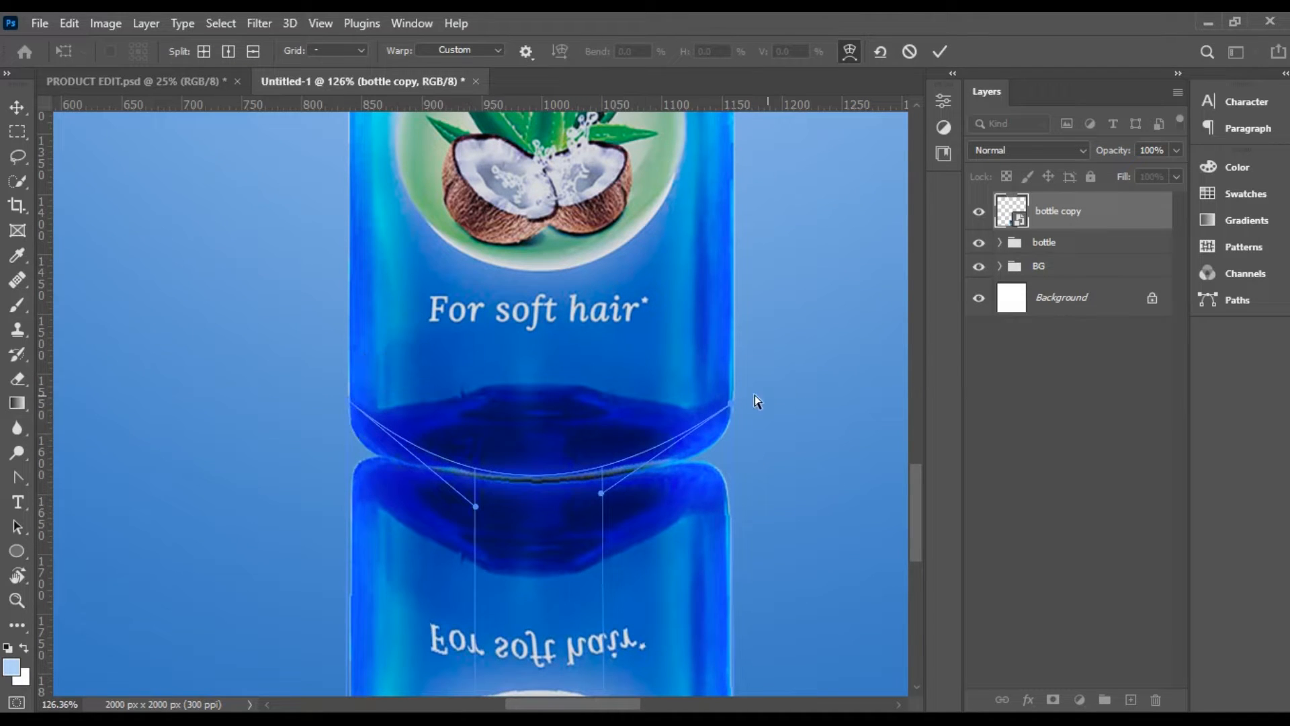
{"action": "left_click_drag", "start_coordinate": [730, 401], "coordinate": [730, 399]}
{"action": "left_click_drag", "start_coordinate": [476, 507], "coordinate": [479, 506]}
{"action": "key", "text": "Return"}
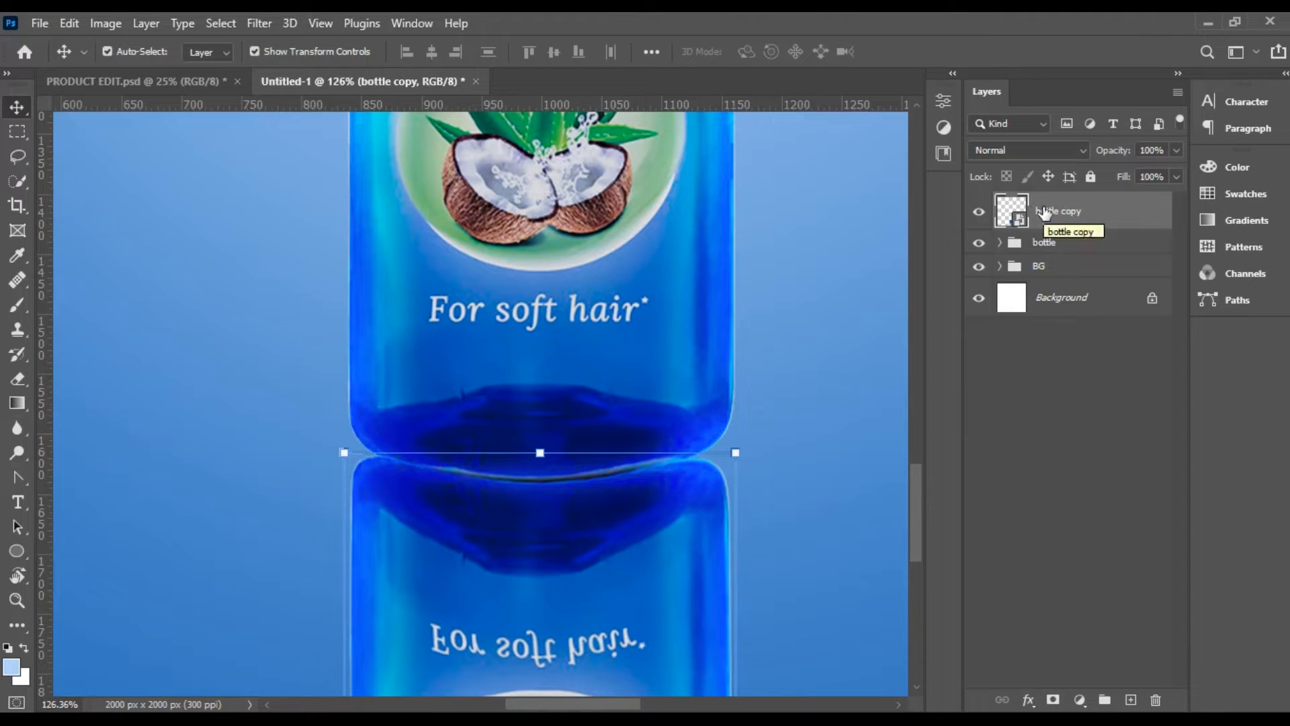
Hide the flipped bottle copy with an inverted, black layer mask and activate the Brush tool
{"action": "left_click", "coordinate": [1051, 700]}
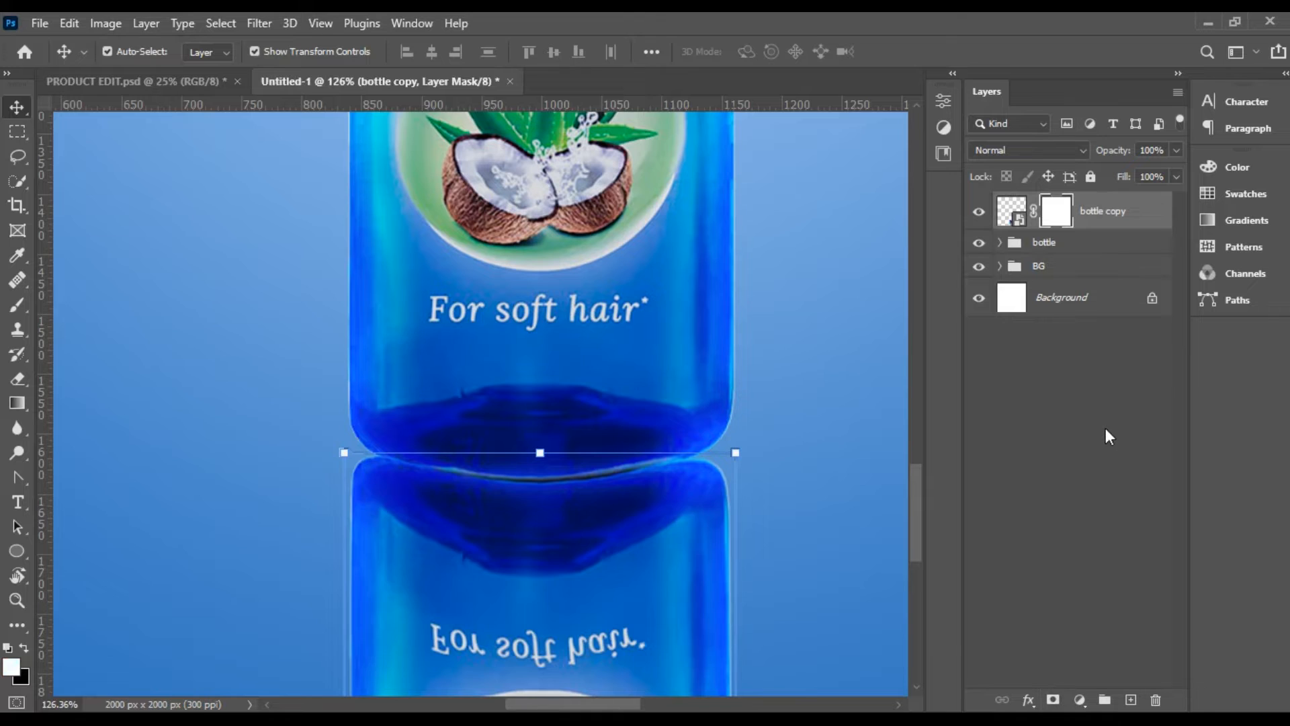
{"action": "key", "text": "ctrl+i"}
{"action": "scroll", "coordinate": [656, 483], "scroll_direction": "down", "scroll_amount": 5}
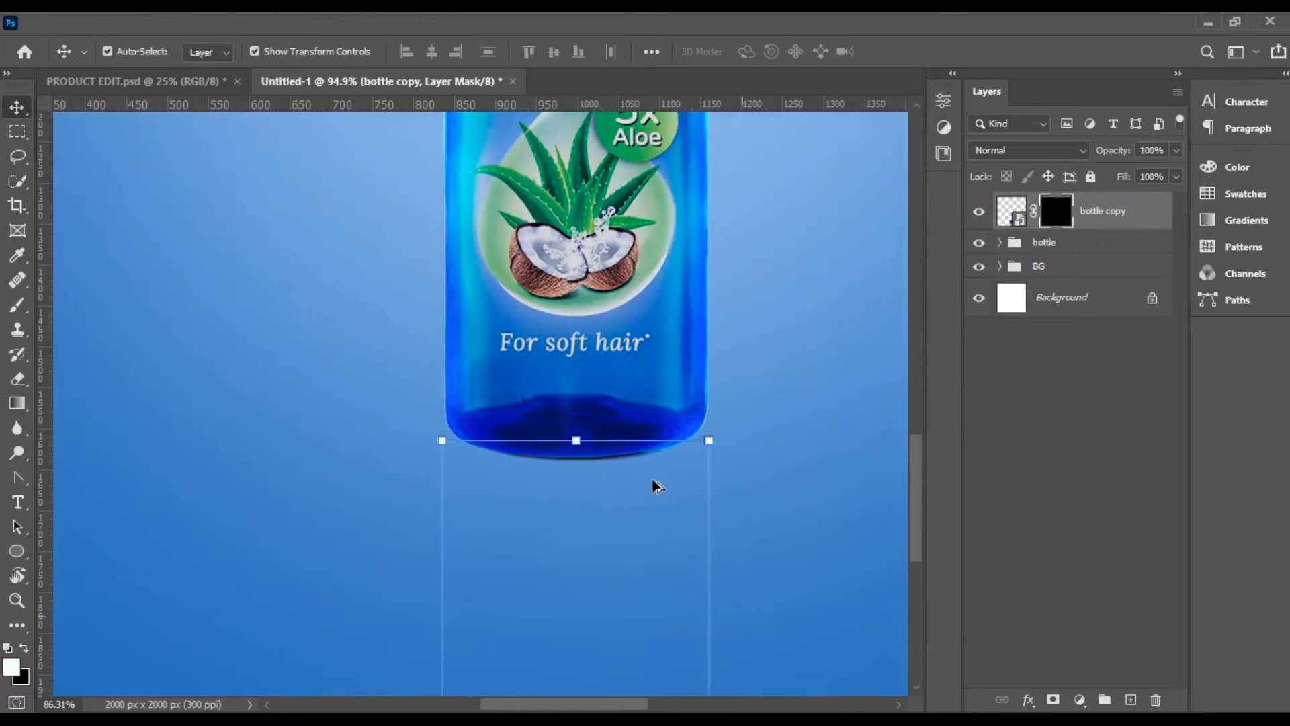
{"action": "left_click", "coordinate": [17, 304]}
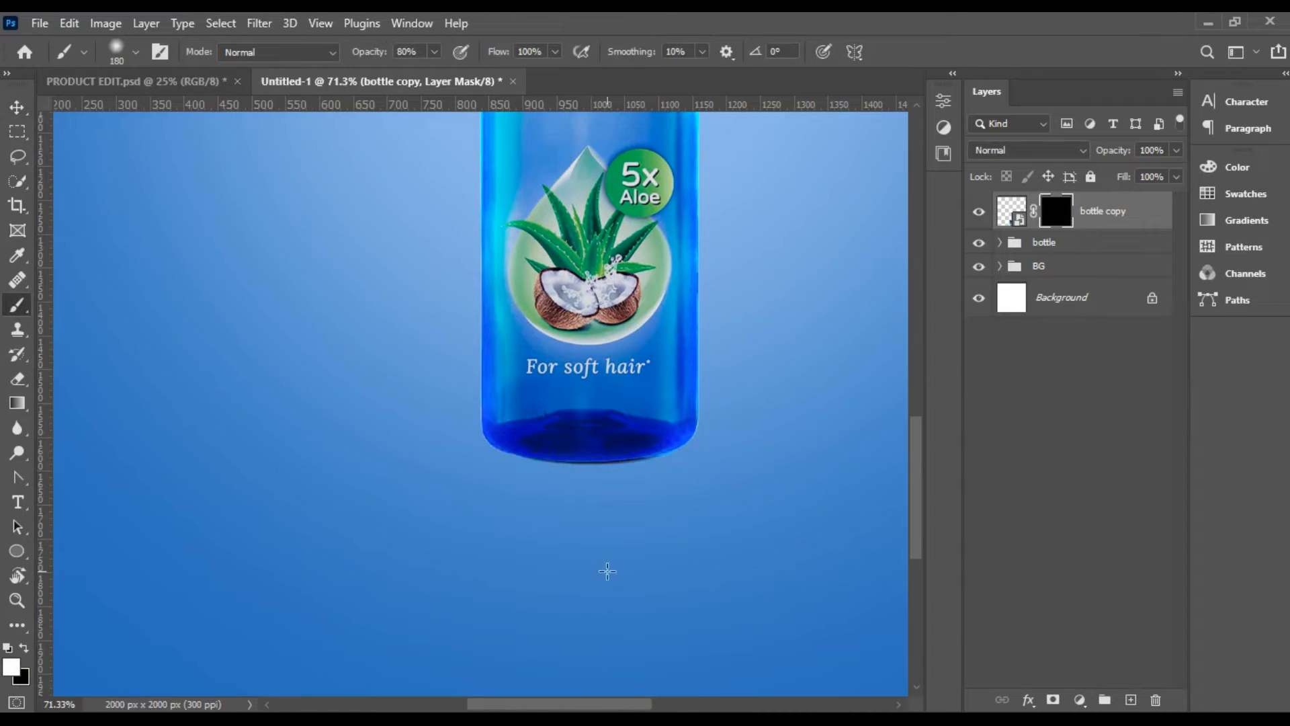
{"action": "left_click_drag", "start_coordinate": [589, 511], "coordinate": [584, 484]}
{"action": "key", "text": "ctrl+z"}
{"action": "left_click", "coordinate": [24, 648]}
{"action": "left_click", "coordinate": [25, 648]}
Paint white on the mask just below the bottle's base with a soft 417 px brush to reveal a fading reflection
{"action": "left_click", "coordinate": [135, 51]}
{"action": "left_click_drag", "start_coordinate": [188, 116], "coordinate": [209, 121]}
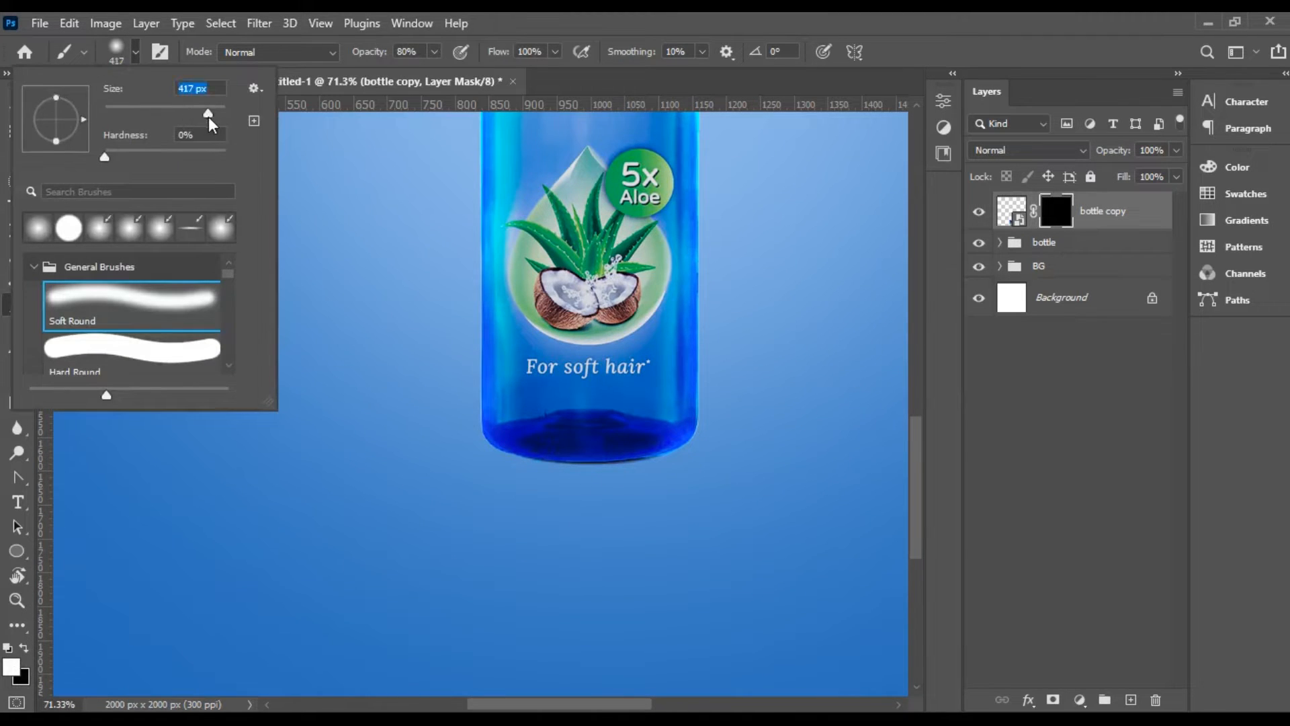
{"action": "left_click", "coordinate": [580, 569]}
{"action": "key", "text": "ctrl+z"}
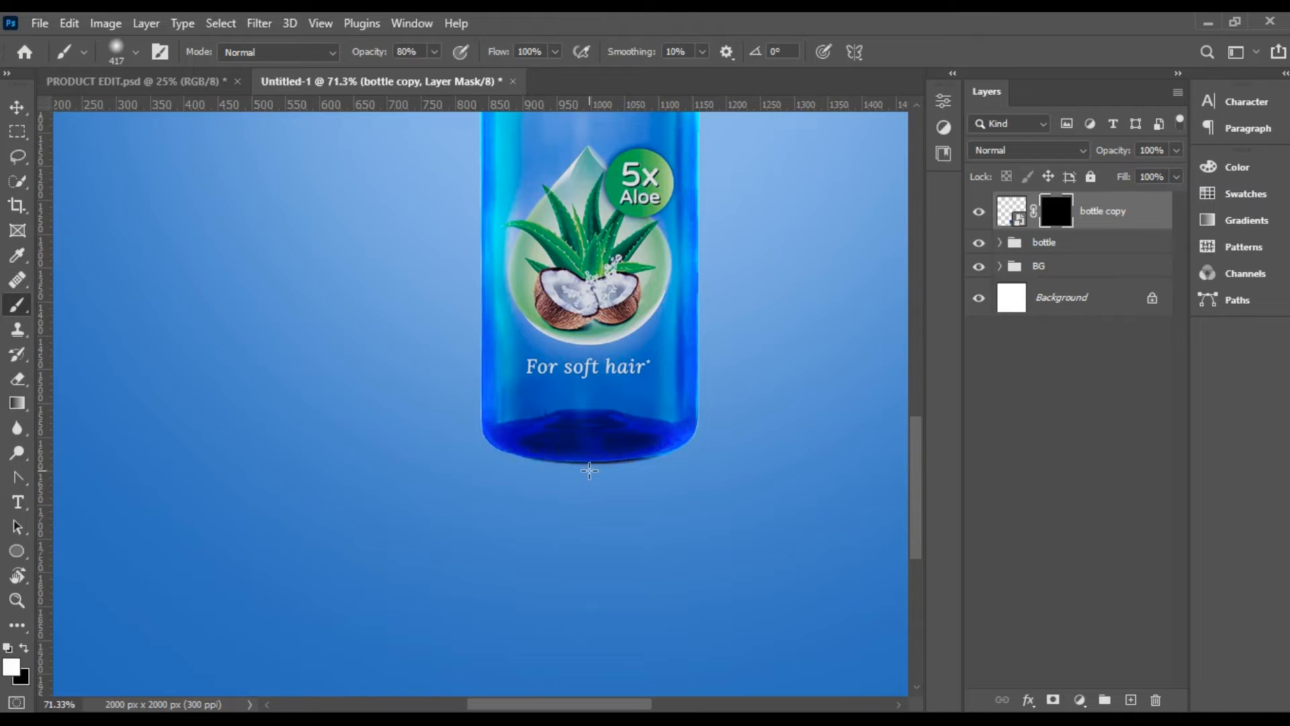
{"action": "left_click", "coordinate": [589, 468]}
Move the masked bottle copy into the bottle group
{"action": "key", "text": "v"}
{"action": "left_click_drag", "start_coordinate": [1088, 213], "coordinate": [1088, 236]}
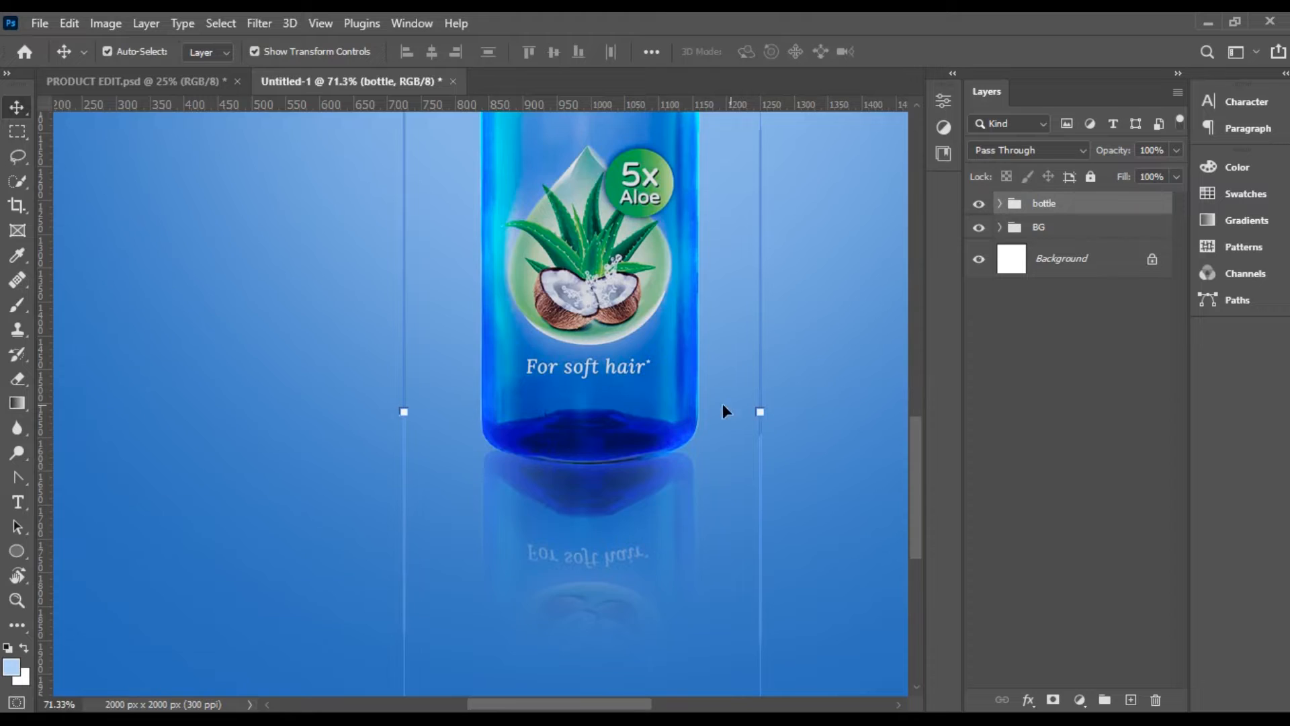
{"action": "scroll", "coordinate": [697, 403], "scroll_direction": "down", "scroll_amount": 3}
Expand the bottle group and set the reflection layer's opacity to 80%
{"action": "left_click", "coordinate": [1176, 150]}
{"action": "left_click_drag", "start_coordinate": [1154, 170], "coordinate": [1198, 172]}
{"action": "left_click", "coordinate": [1001, 203]}
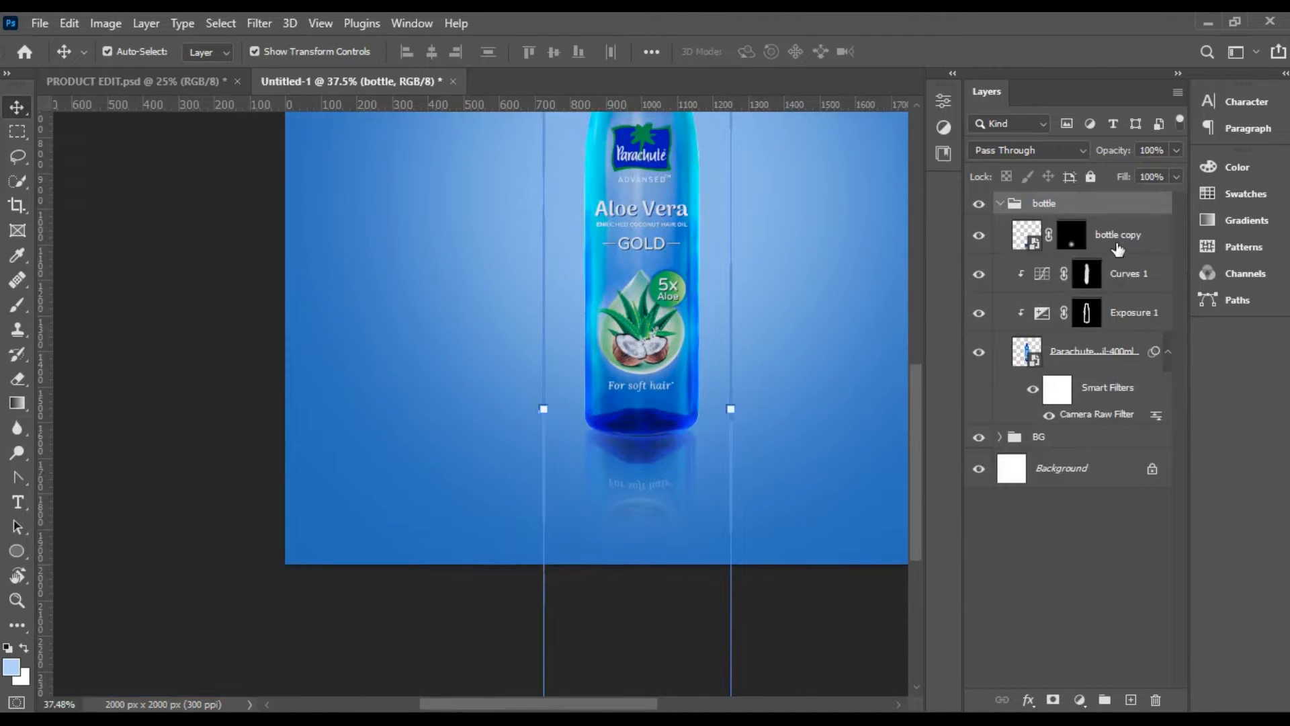
{"action": "left_click", "coordinate": [1118, 243]}
{"action": "left_click", "coordinate": [1176, 149]}
{"action": "left_click_drag", "start_coordinate": [1170, 172], "coordinate": [1156, 173]}
{"action": "left_click_drag", "start_coordinate": [617, 704], "coordinate": [655, 706]}
{"action": "scroll", "coordinate": [445, 474], "scroll_direction": "up", "scroll_amount": 4}
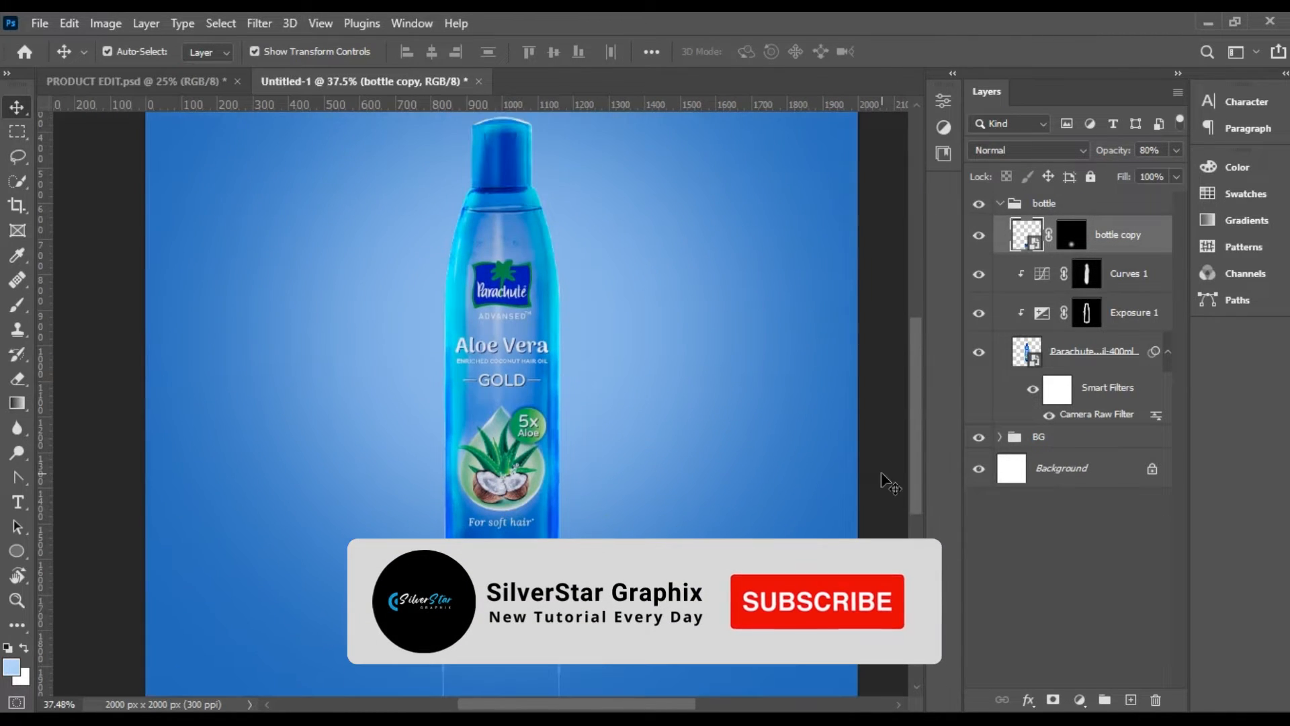
{"action": "left_click", "coordinate": [881, 471]}
{"action": "left_click", "coordinate": [40, 22]}
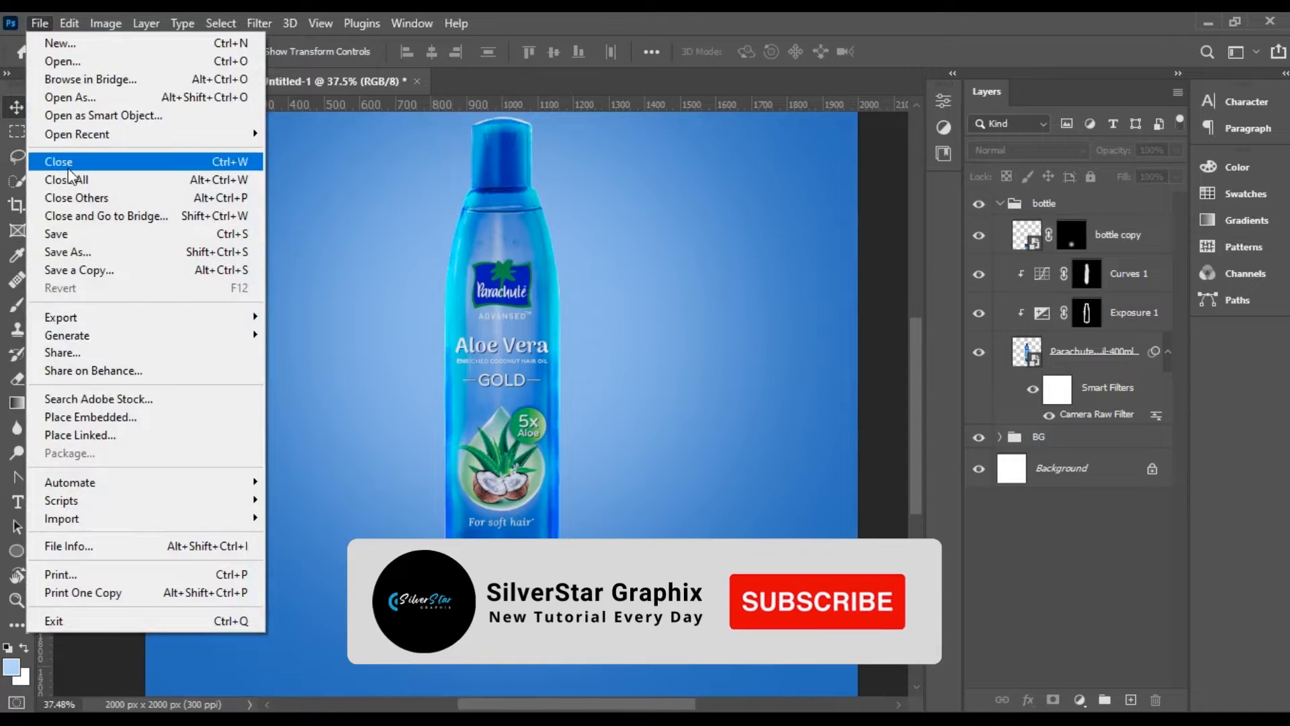
{"action": "left_click", "coordinate": [108, 415]}
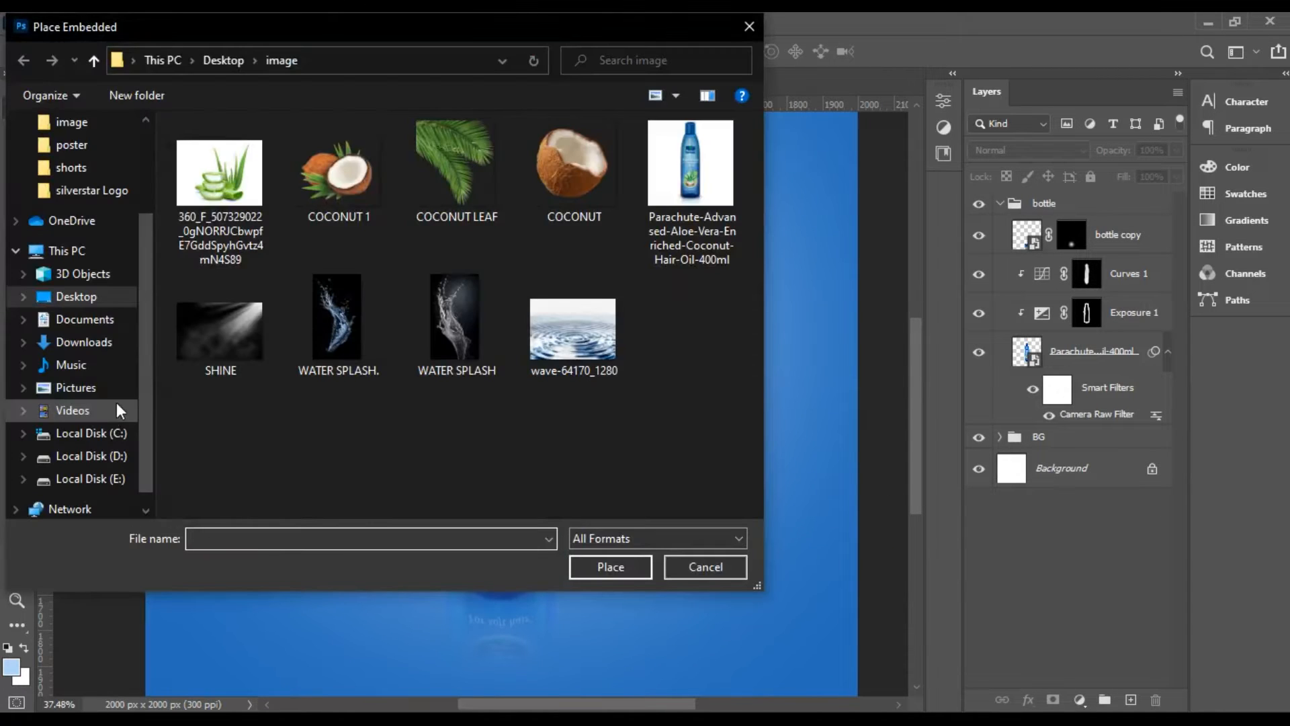
{"action": "left_click", "coordinate": [710, 571]}
Open the aloe vera stock image whose file name starts with 360_F_507329022 as a separate document
{"action": "left_click", "coordinate": [37, 23]}
{"action": "left_click", "coordinate": [47, 59]}
{"action": "left_click", "coordinate": [202, 176]}
{"action": "left_click", "coordinate": [624, 572]}
Select the aloe vera subject, mask out its white background and convert the layer to a Smart Object
{"action": "left_click", "coordinate": [225, 22]}
{"action": "left_click", "coordinate": [257, 245]}
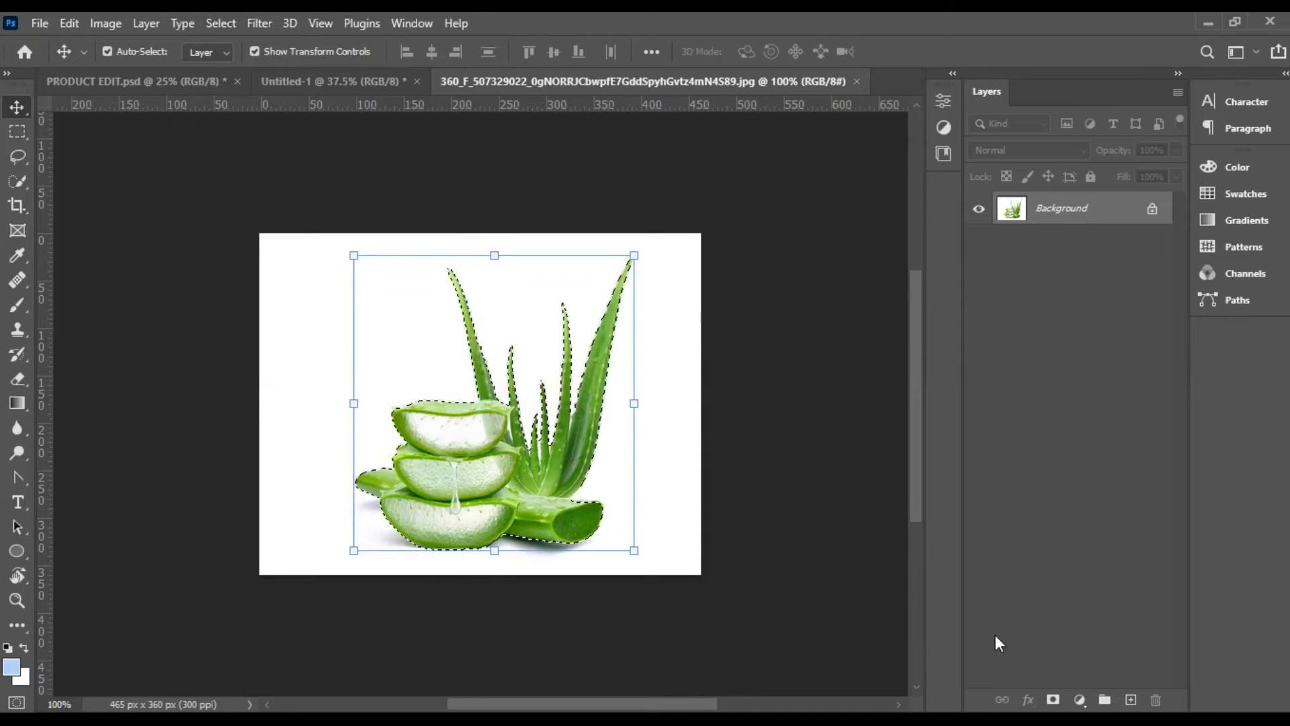
{"action": "left_click", "coordinate": [1053, 700]}
{"action": "right_click", "coordinate": [1117, 210]}
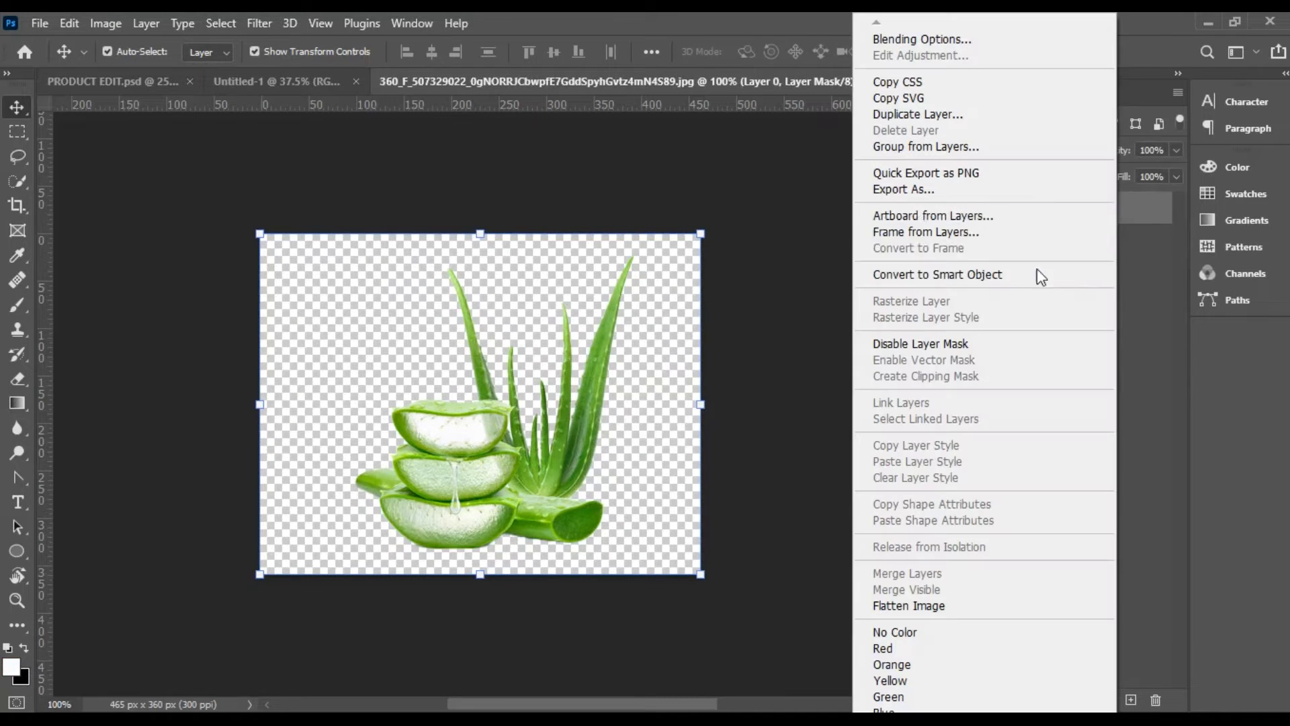
{"action": "left_click", "coordinate": [970, 273]}
Bring the aloe vera cutout into the Untitled-1 advertisement, scale it to about 189% and place it at the bottle's lower right
{"action": "left_click_drag", "start_coordinate": [470, 410], "coordinate": [555, 525]}
{"action": "left_click_drag", "start_coordinate": [608, 470], "coordinate": [757, 375]}
{"action": "left_click_drag", "start_coordinate": [590, 529], "coordinate": [586, 522]}
{"action": "left_click_drag", "start_coordinate": [720, 341], "coordinate": [701, 370]}
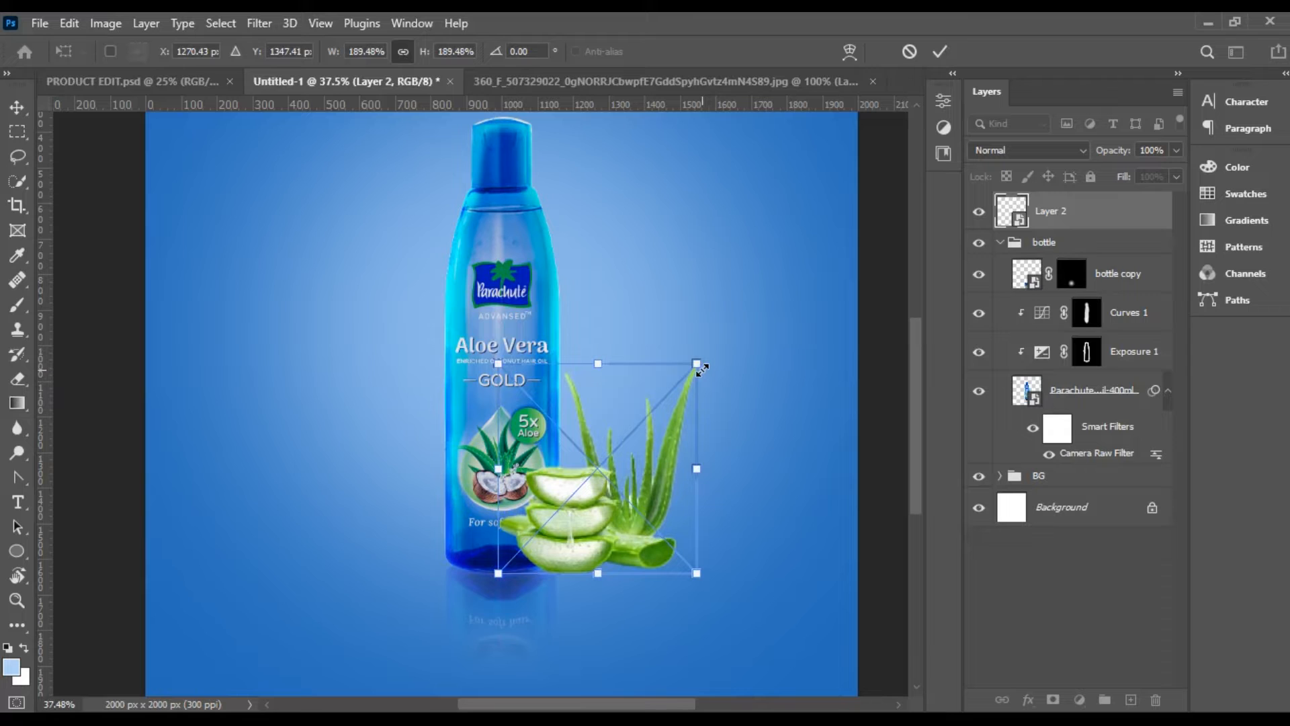
{"action": "left_click", "coordinate": [1000, 243]}
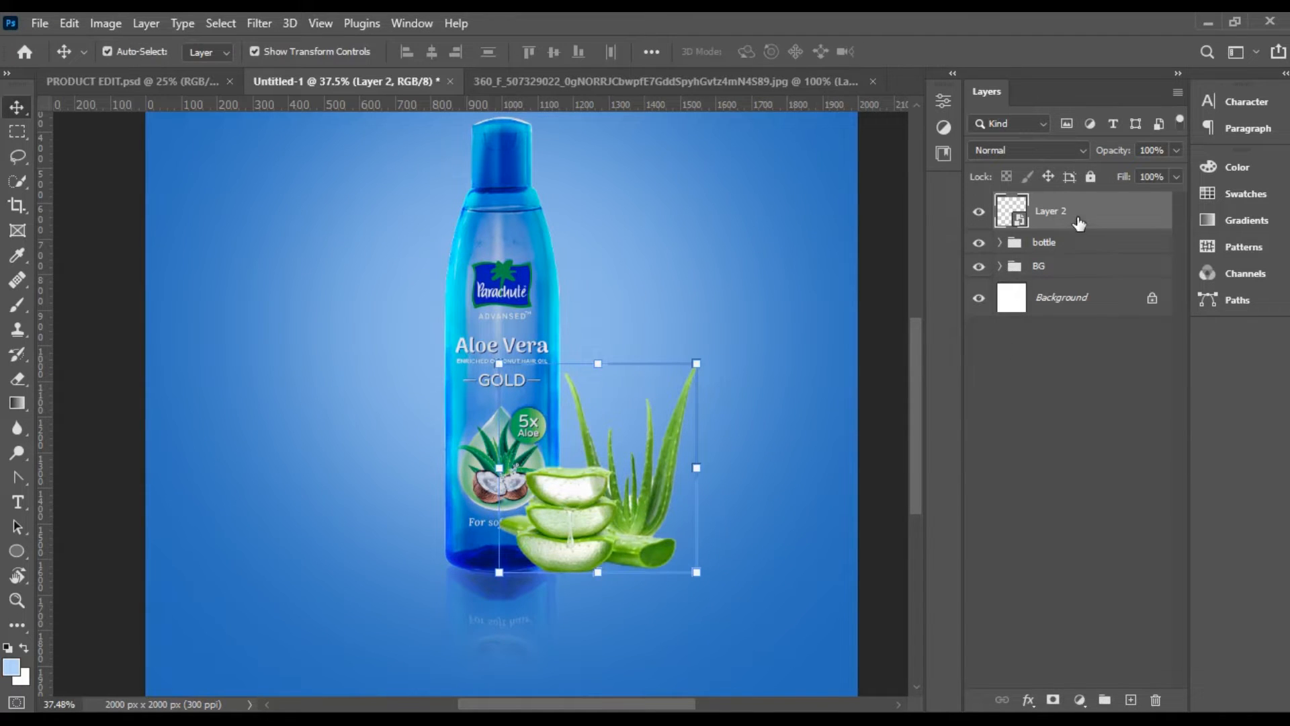
Add a Curves adjustment clipped to the aloe layer and lower its white point to darken the plant
{"action": "left_click", "coordinate": [1082, 699]}
{"action": "left_click", "coordinate": [1117, 458]}
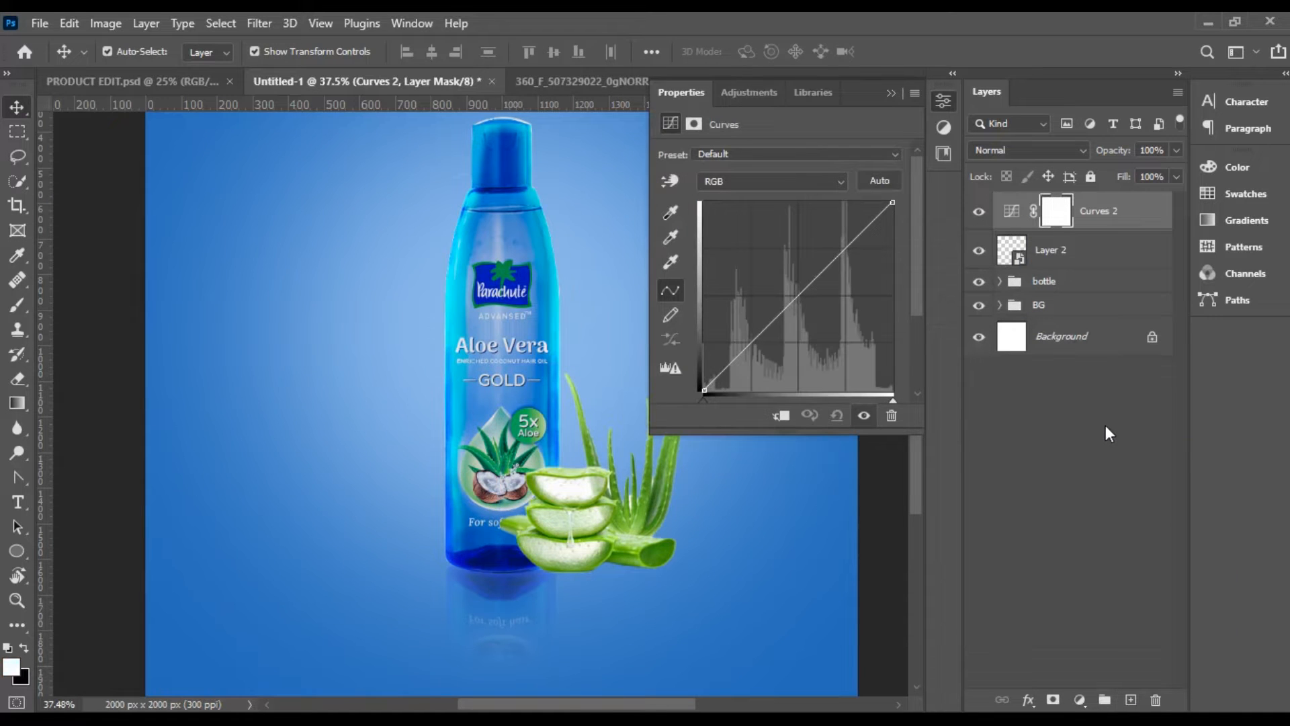
{"action": "left_click_drag", "start_coordinate": [892, 202], "coordinate": [892, 255]}
{"action": "left_click", "coordinate": [780, 415]}
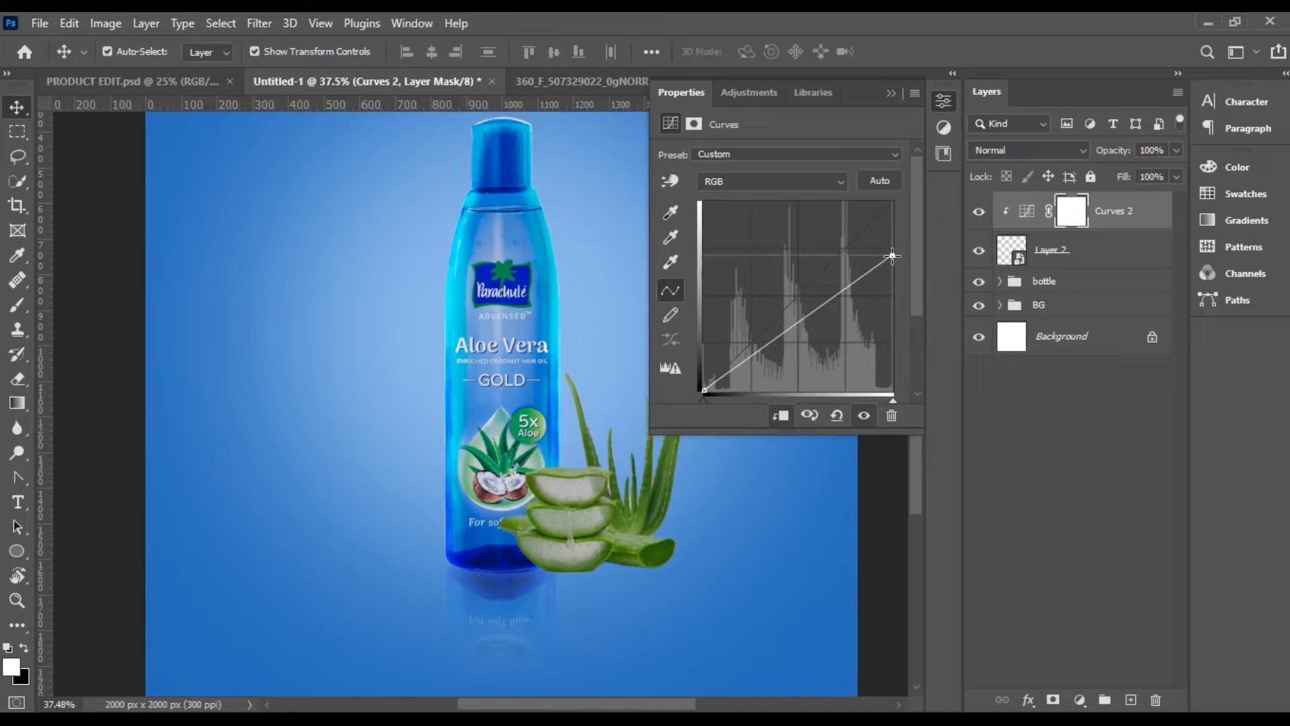
Prepare a soft round brush of 88 px for painting on the aloe Curves adjustment's mask
{"action": "left_click", "coordinate": [1082, 210]}
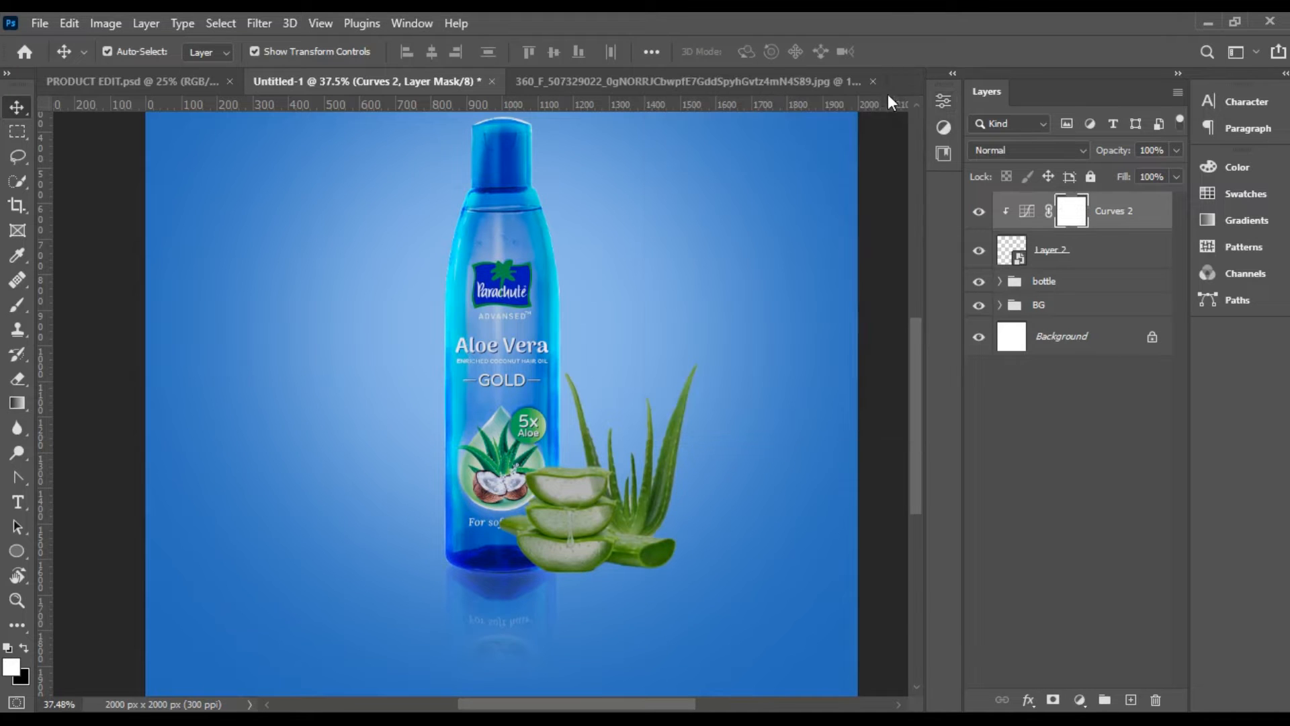
{"action": "left_click", "coordinate": [17, 304]}
{"action": "left_click", "coordinate": [135, 52]}
{"action": "left_click_drag", "start_coordinate": [207, 111], "coordinate": [166, 108]}
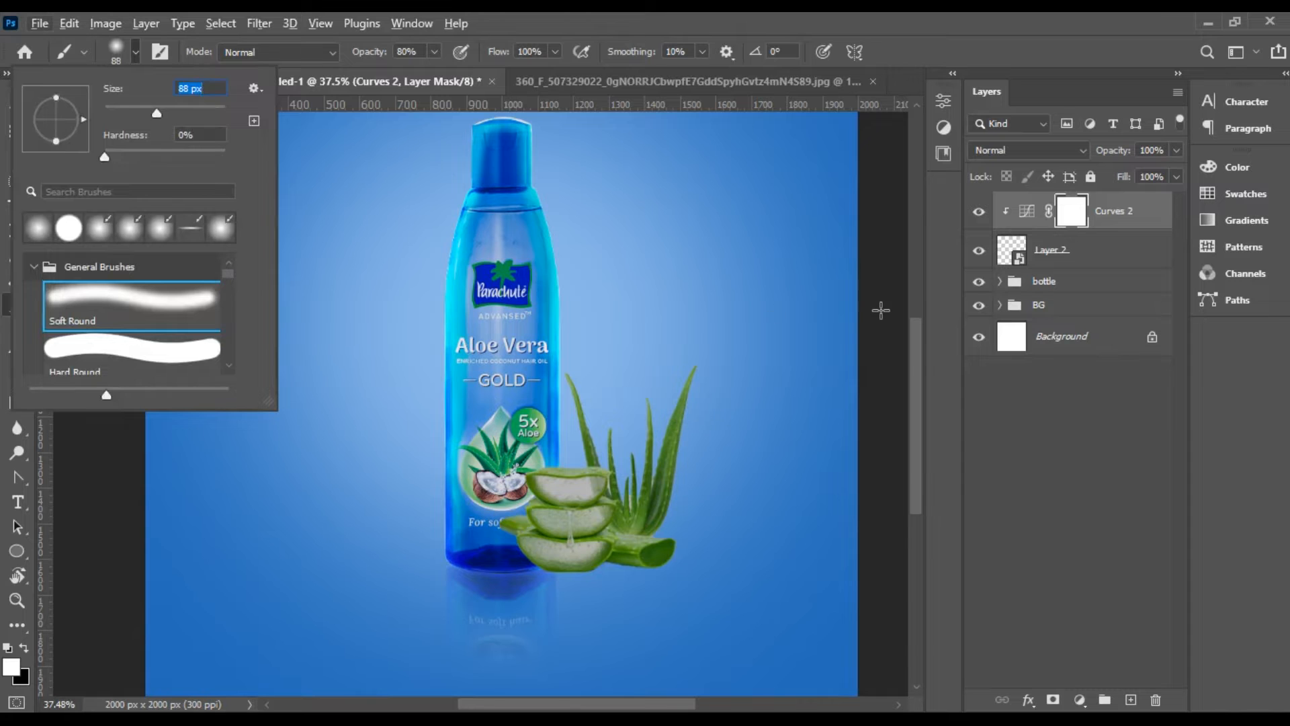
{"action": "left_click", "coordinate": [866, 323]}
{"action": "scroll", "coordinate": [642, 462], "scroll_direction": "up", "scroll_amount": 3}
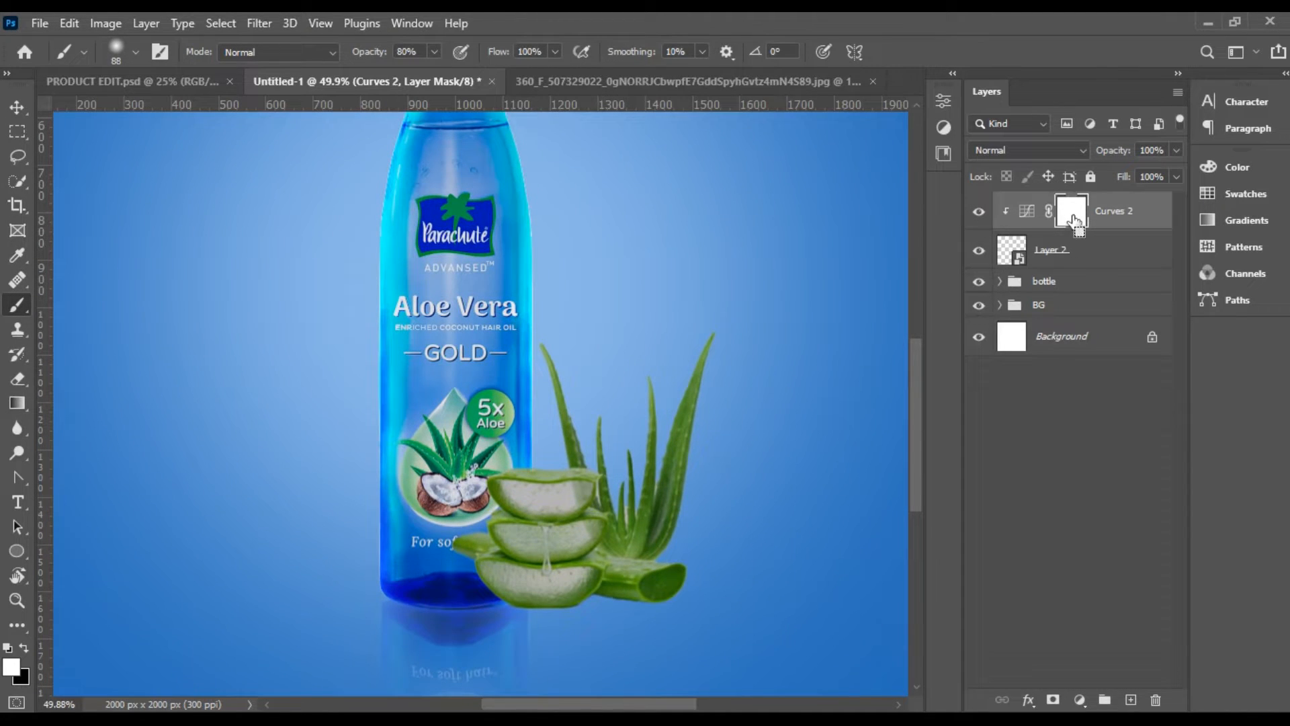
{"action": "key", "text": "ctrl+i"}
{"action": "left_click_drag", "start_coordinate": [598, 478], "coordinate": [598, 533]}
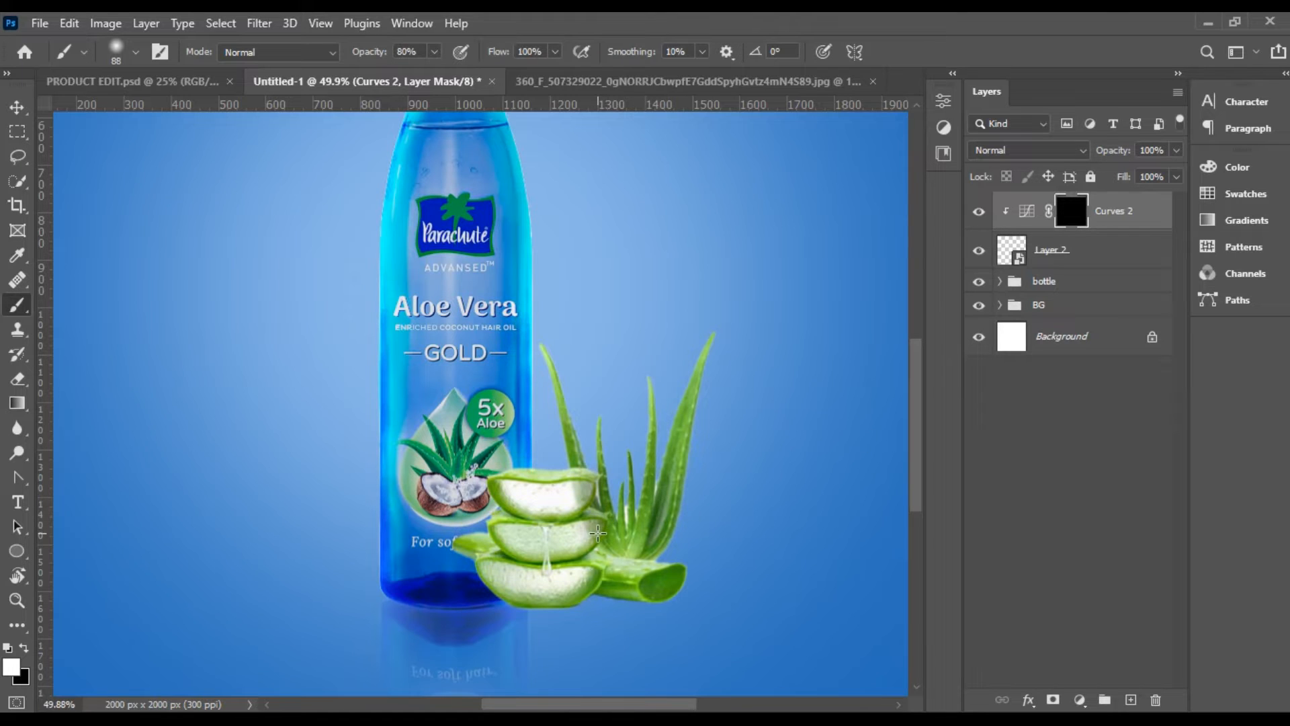
{"action": "key", "text": "ctrl+z"}
{"action": "key", "text": "ctrl+z"}
Paint black at 80% opacity on the Curves mask over the right and middle aloe leaves to bring back their brightness
{"action": "key", "text": "x"}
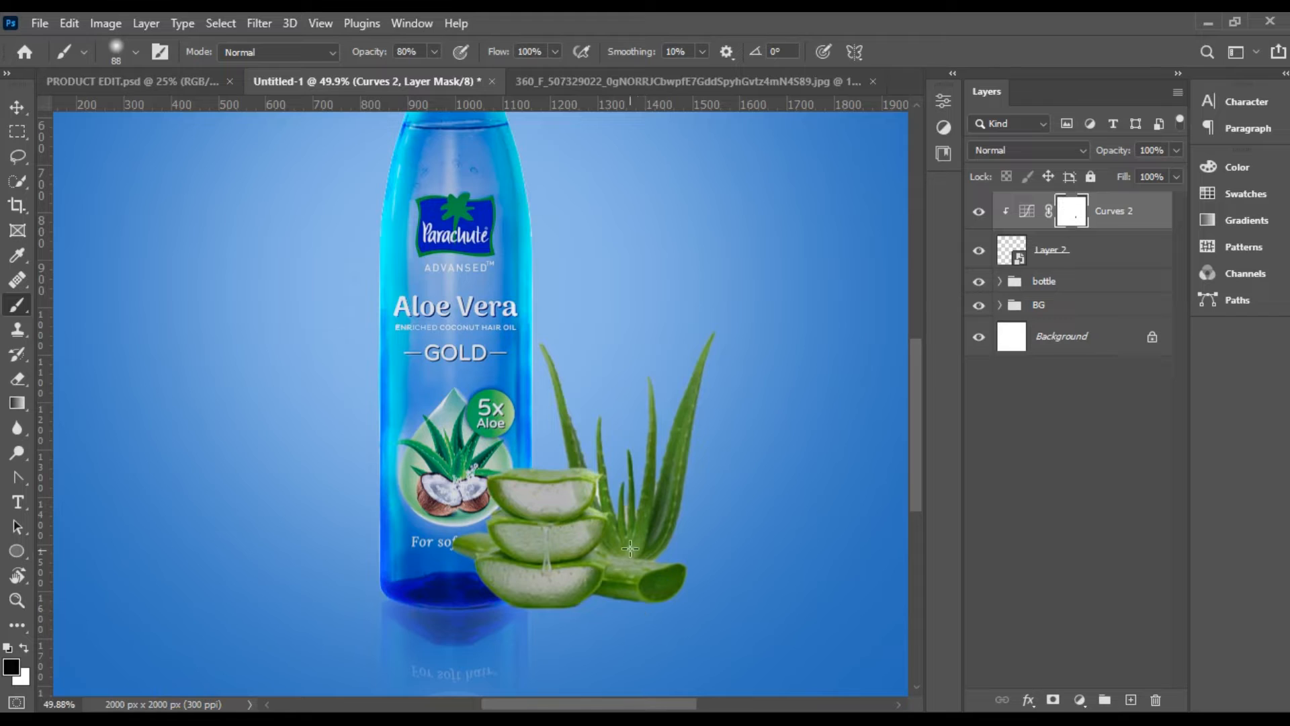
{"action": "left_click_drag", "start_coordinate": [715, 332], "coordinate": [638, 541]}
{"action": "mouse_move", "coordinate": [649, 383]}
{"action": "left_mouse_down"}
{"action": "mouse_move", "coordinate": [649, 426]}
{"action": "mouse_move", "coordinate": [598, 501]}
{"action": "left_mouse_up"}
{"action": "mouse_move", "coordinate": [638, 452]}
{"action": "left_mouse_down"}
{"action": "mouse_move", "coordinate": [630, 507]}
{"action": "mouse_move", "coordinate": [616, 486]}
{"action": "left_mouse_up"}
{"action": "left_click_drag", "start_coordinate": [608, 434], "coordinate": [604, 511]}
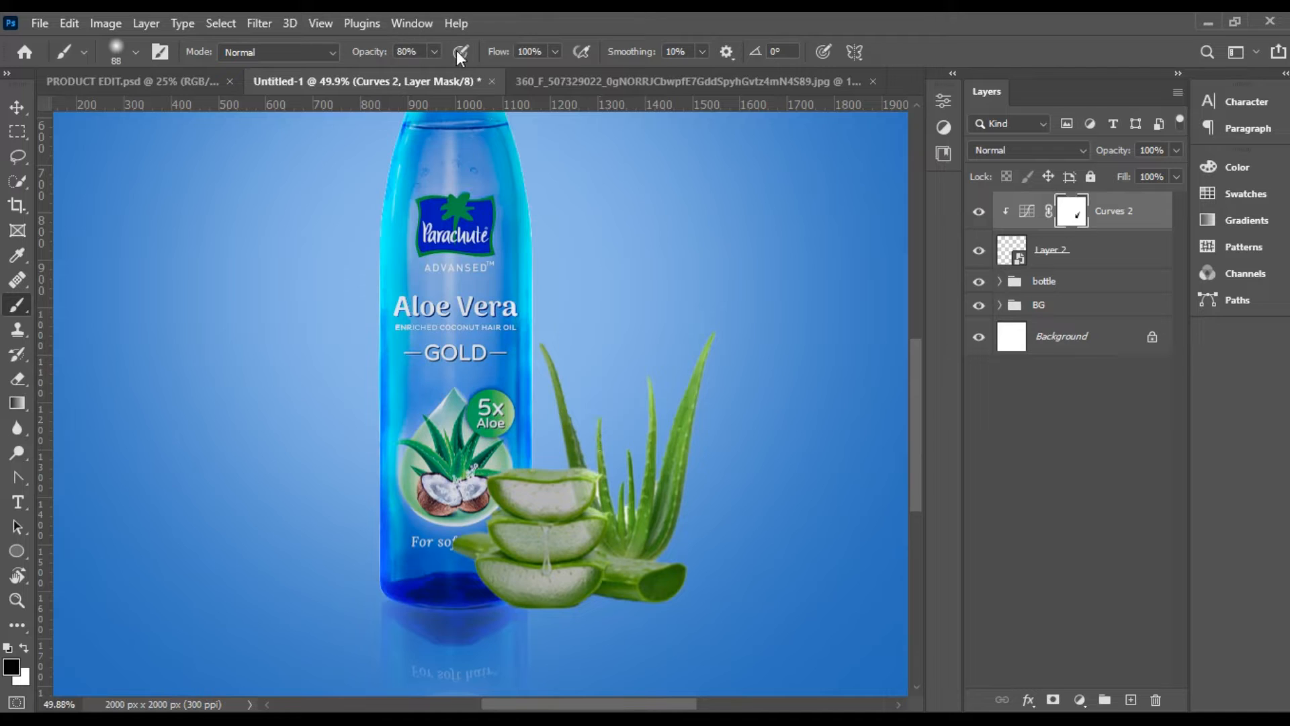
Raise the brush opacity to 100% and paint black over the left leaf, slice rims, cut stem and right leaf to brighten them
{"action": "left_click_drag", "start_coordinate": [434, 52], "coordinate": [505, 94]}
{"action": "left_click_drag", "start_coordinate": [544, 347], "coordinate": [572, 484]}
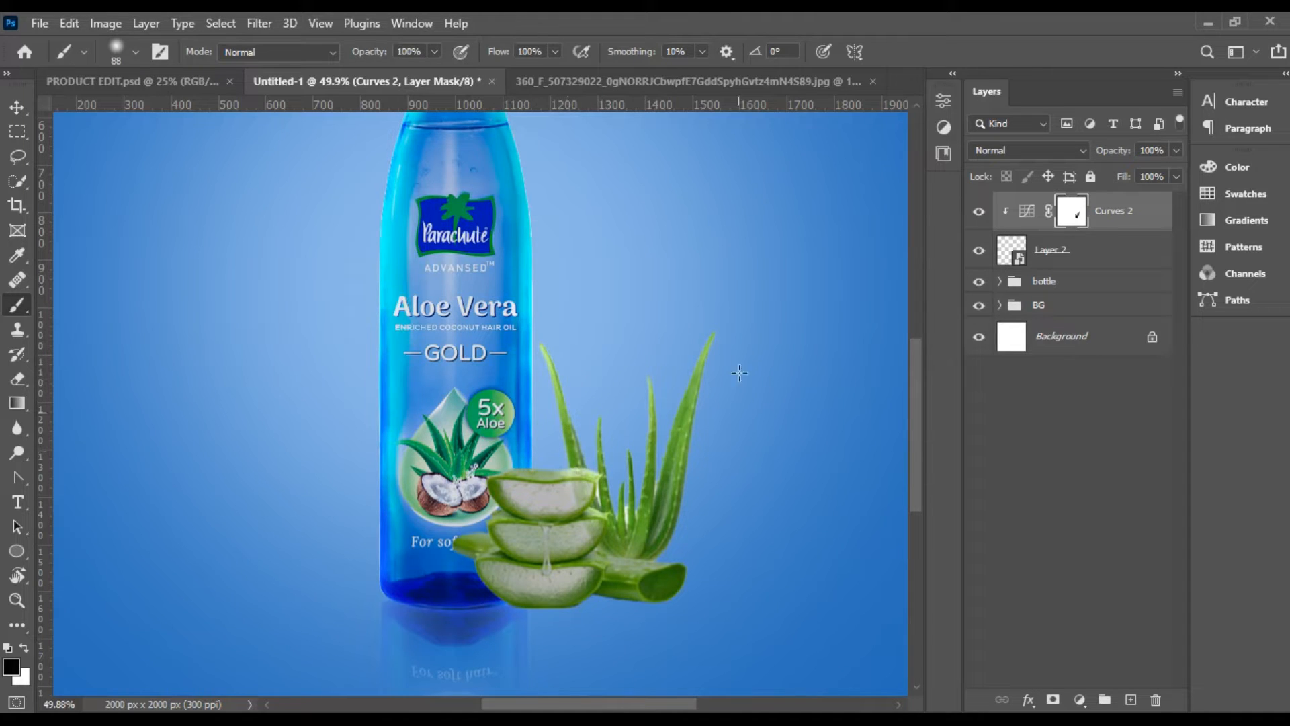
{"action": "mouse_move", "coordinate": [603, 523]}
{"action": "left_mouse_down"}
{"action": "mouse_move", "coordinate": [590, 570]}
{"action": "mouse_move", "coordinate": [606, 586]}
{"action": "mouse_move", "coordinate": [582, 600]}
{"action": "left_mouse_up"}
{"action": "mouse_move", "coordinate": [491, 482]}
{"action": "left_mouse_down"}
{"action": "mouse_move", "coordinate": [504, 517]}
{"action": "mouse_move", "coordinate": [517, 473]}
{"action": "mouse_move", "coordinate": [486, 555]}
{"action": "mouse_move", "coordinate": [520, 460]}
{"action": "mouse_move", "coordinate": [551, 472]}
{"action": "left_mouse_up"}
{"action": "mouse_move", "coordinate": [648, 561]}
{"action": "left_mouse_down"}
{"action": "mouse_move", "coordinate": [621, 554]}
{"action": "mouse_move", "coordinate": [672, 564]}
{"action": "mouse_move", "coordinate": [676, 591]}
{"action": "mouse_move", "coordinate": [635, 595]}
{"action": "mouse_move", "coordinate": [717, 579]}
{"action": "left_mouse_up"}
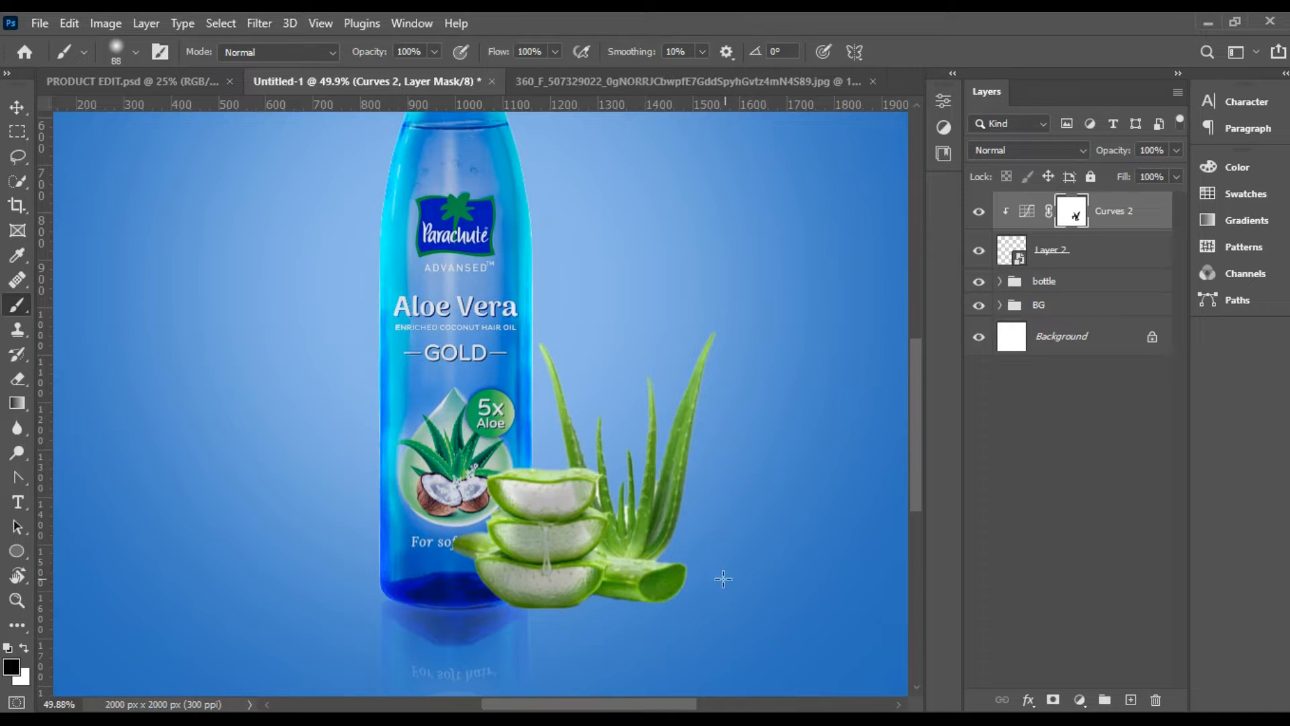
{"action": "left_click_drag", "start_coordinate": [695, 406], "coordinate": [667, 552]}
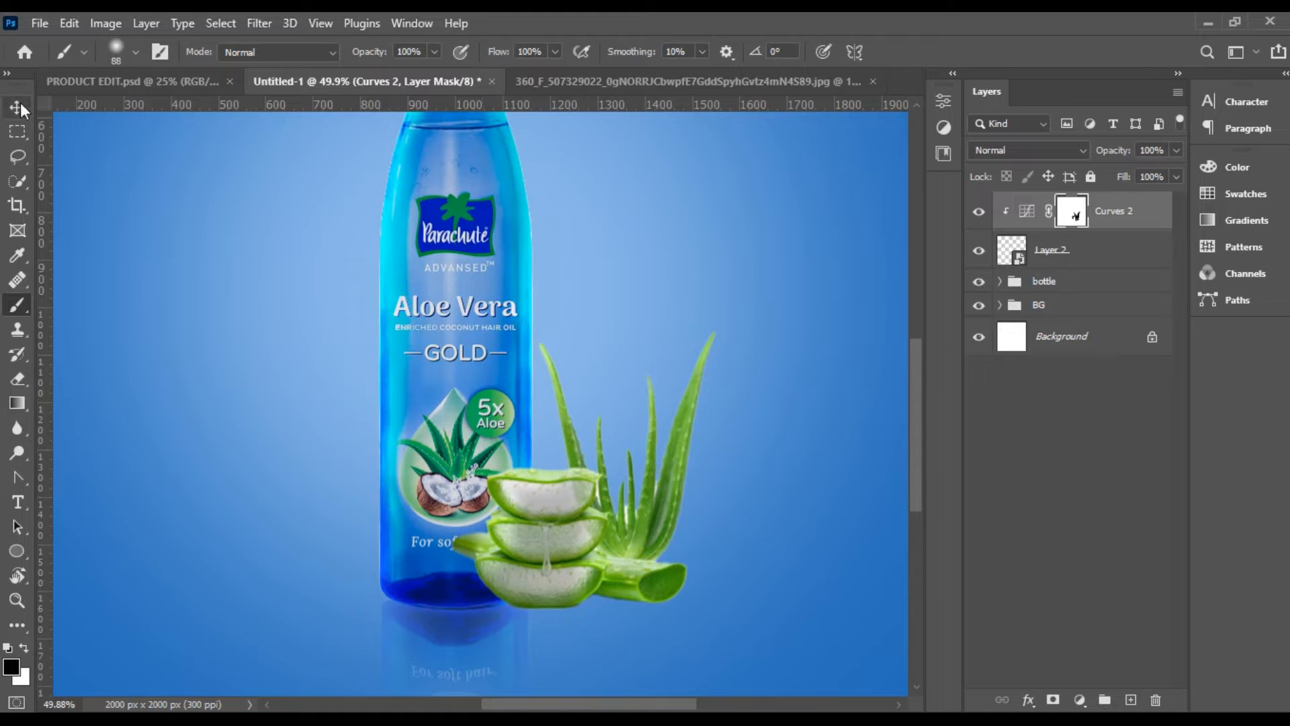
Group the aloe layer with its clipped Curves adjustment and name the group "ALOW VERA"
{"action": "key", "text": "v"}
{"action": "scroll", "coordinate": [702, 504], "scroll_direction": "down", "scroll_amount": 3}
{"action": "scroll", "coordinate": [706, 505], "scroll_direction": "up", "scroll_amount": 2}
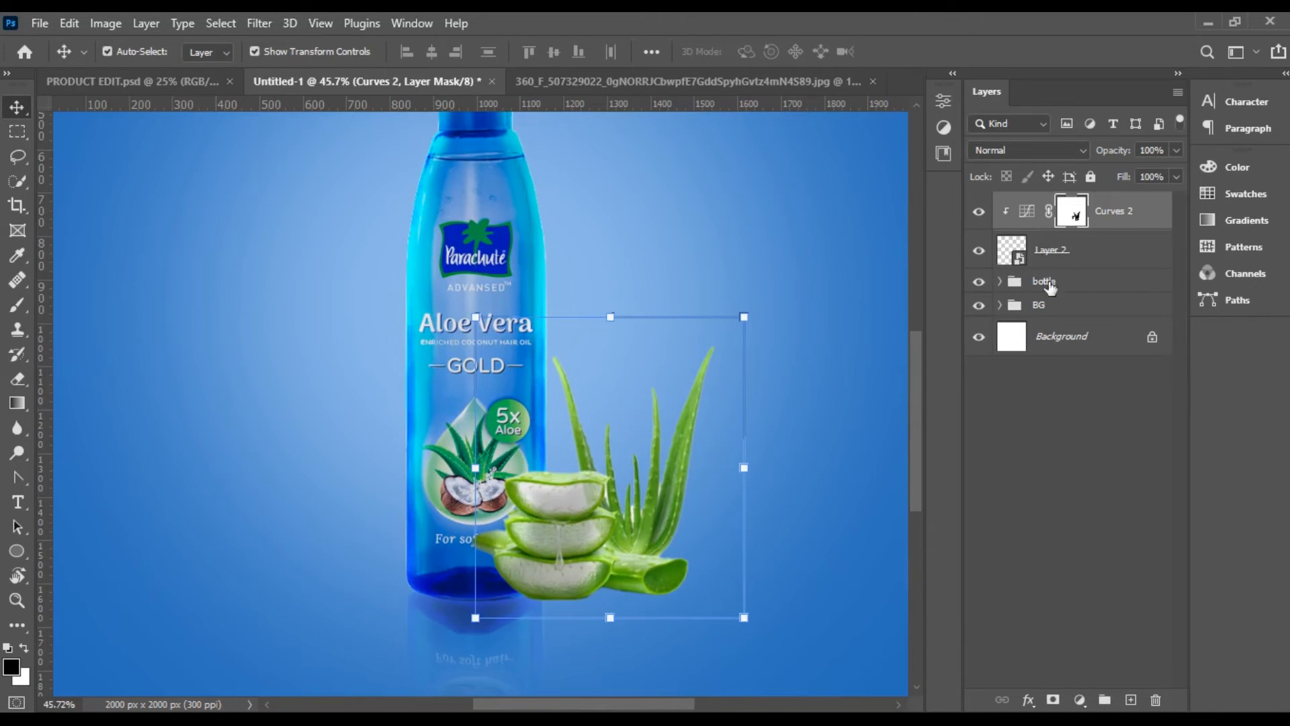
{"action": "left_click", "coordinate": [1057, 251]}
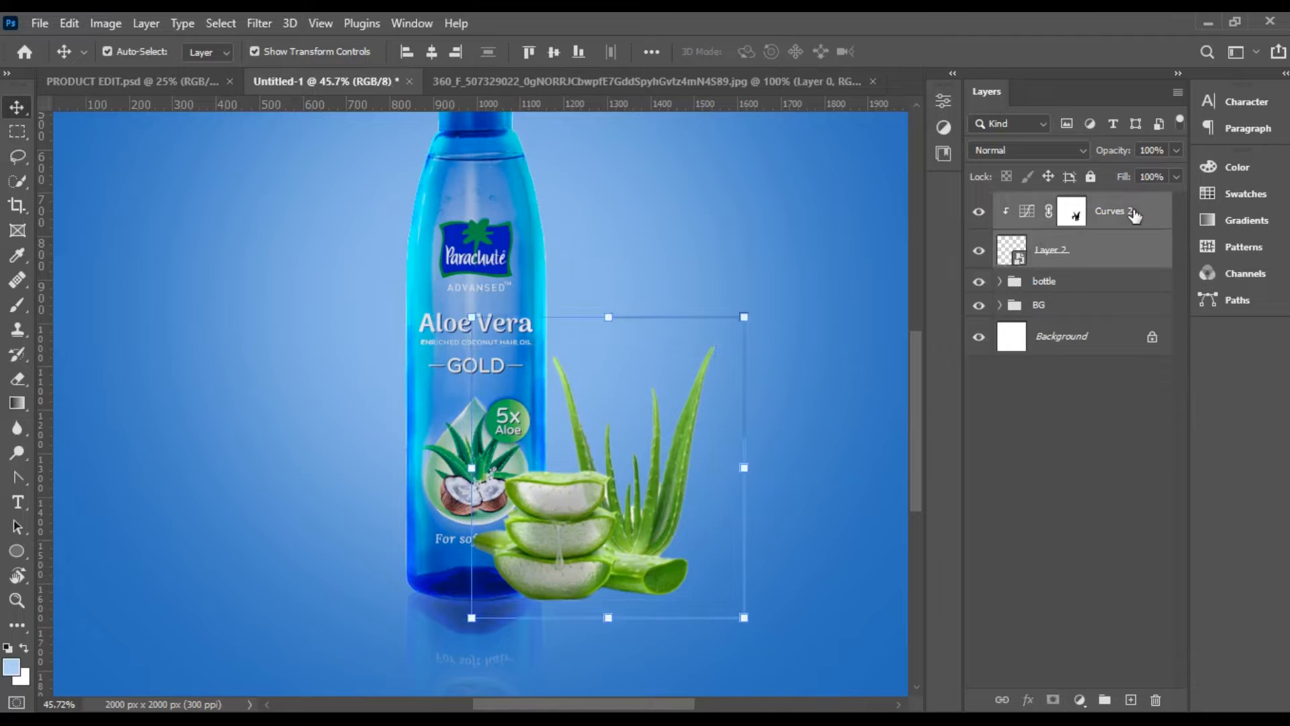
{"action": "left_click", "coordinate": [1105, 699]}
{"action": "double_click", "coordinate": [1045, 203]}
{"action": "type", "text": "ALO"}
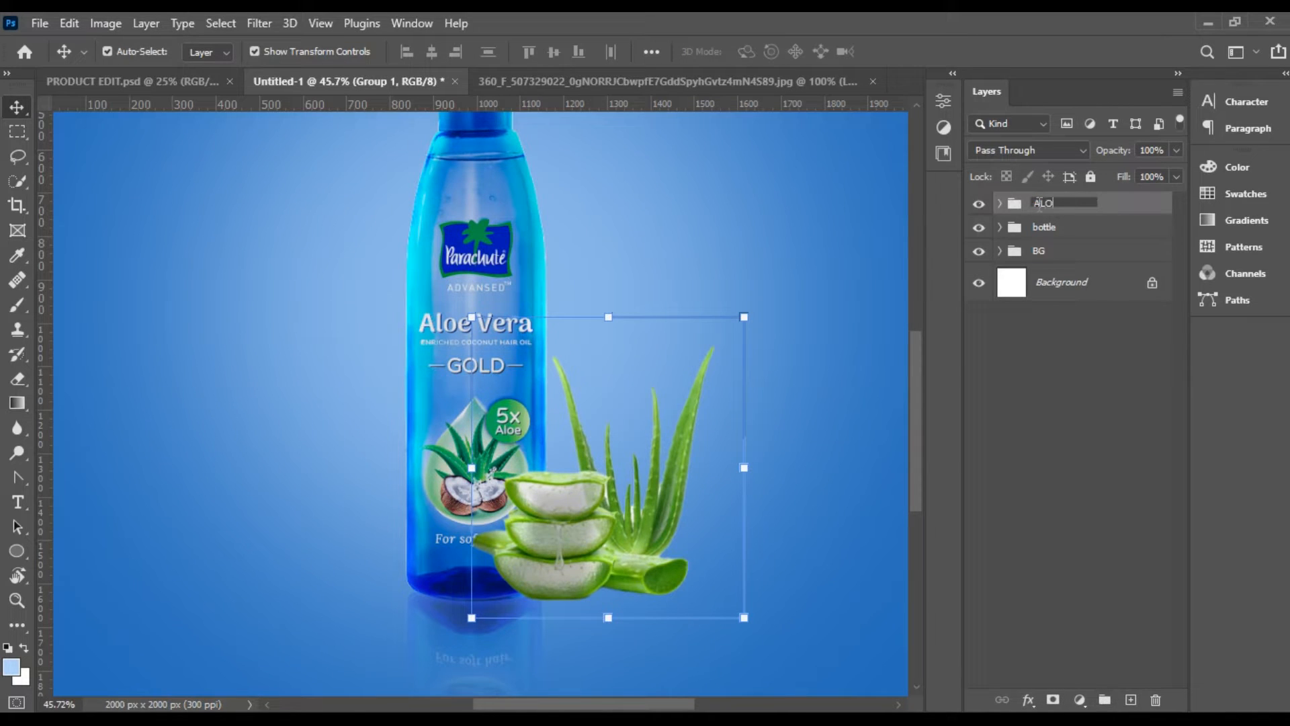
{"action": "type", "text": "W VERA"}
{"action": "left_click", "coordinate": [1041, 408]}
Duplicate the ALOW VERA group and convert the copy to a smart object
{"action": "left_click", "coordinate": [1066, 201]}
{"action": "key", "text": "ctrl+j"}
{"action": "right_click", "coordinate": [1066, 203]}
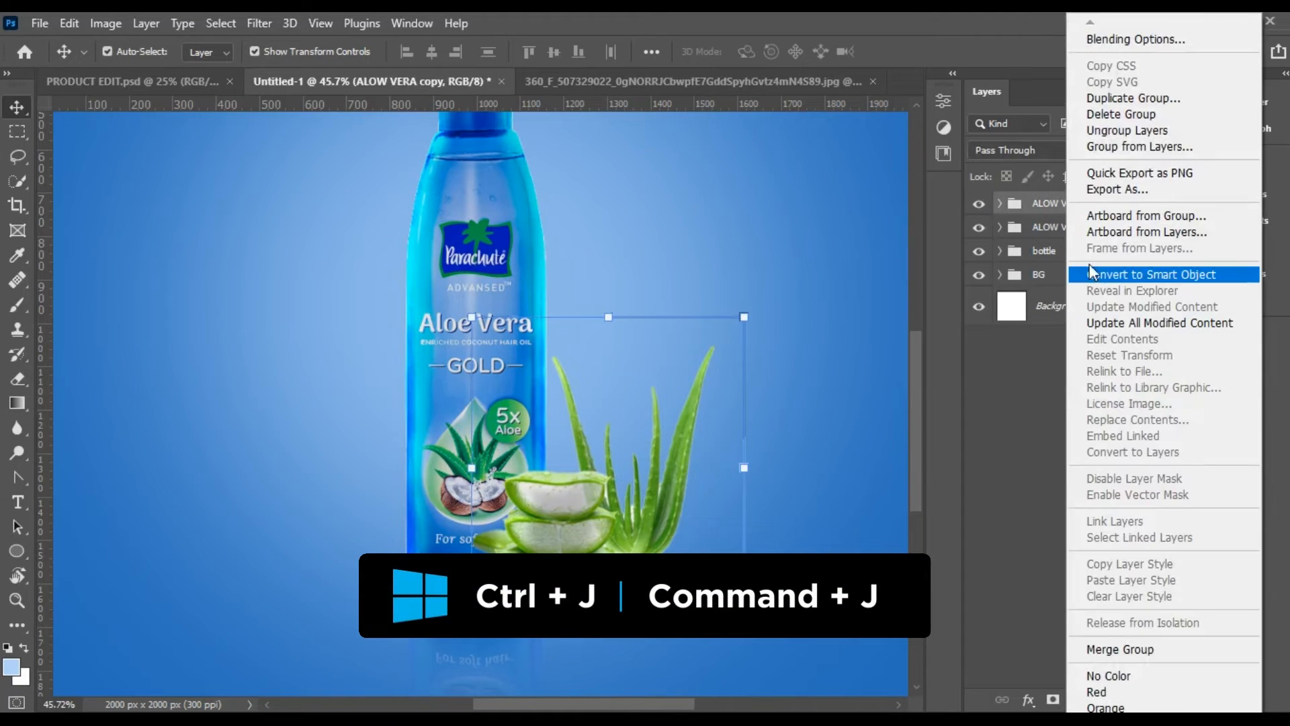
{"action": "left_click", "coordinate": [1102, 274]}
{"action": "left_click", "coordinate": [979, 215]}
{"action": "left_click", "coordinate": [979, 213]}
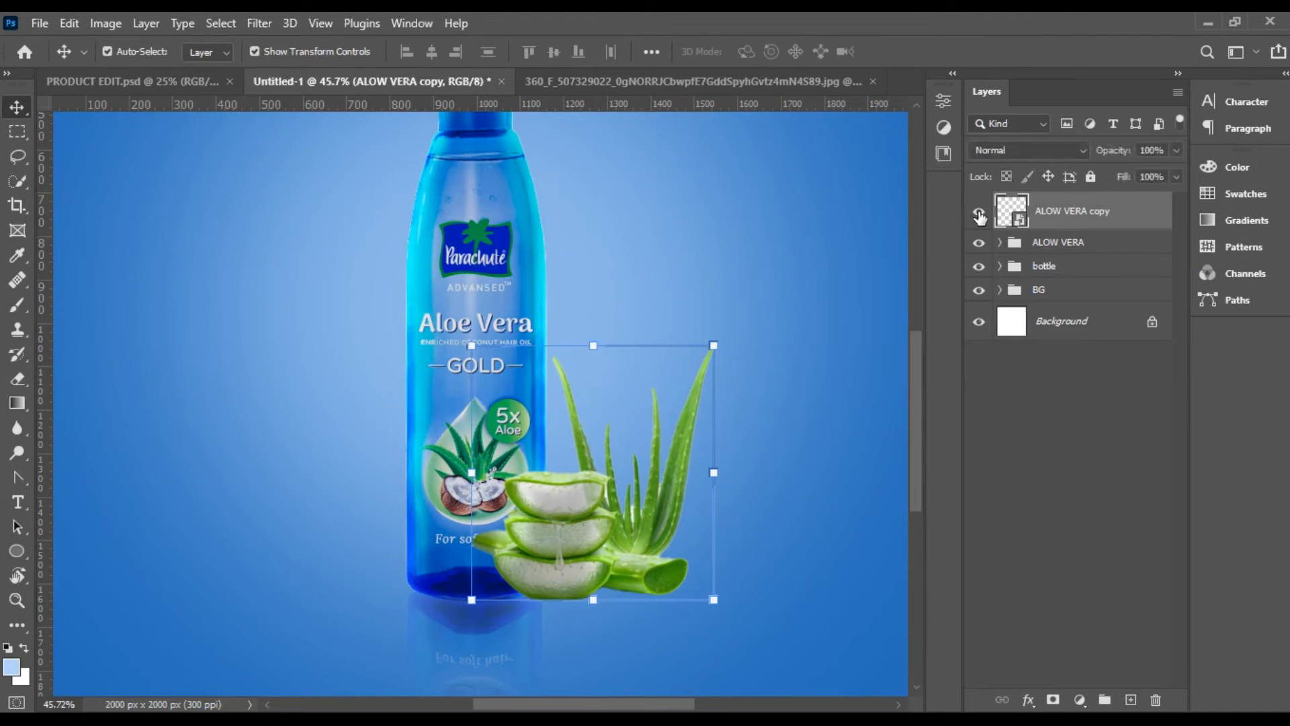
Flip the aloe copy vertically and move it directly below the original plant as a reflection
{"action": "key", "text": "ctrl"}
{"action": "key", "text": "ctrl+t"}
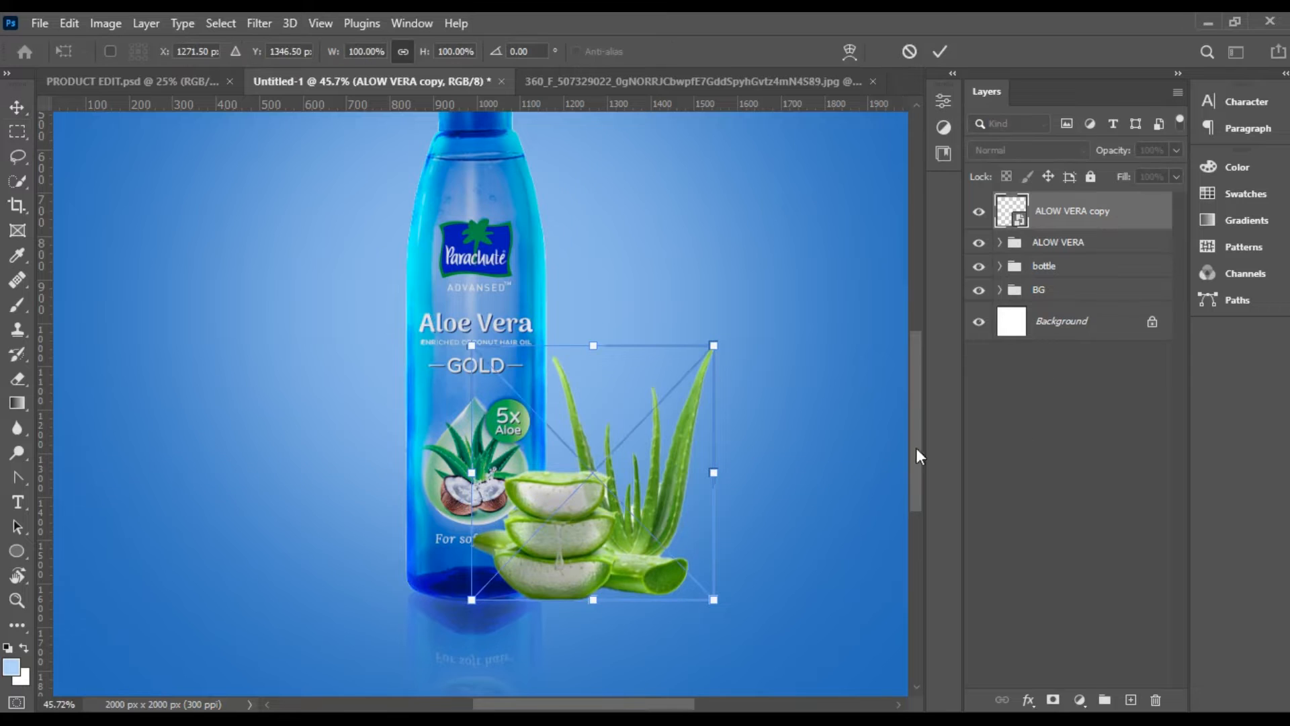
{"action": "right_click", "coordinate": [619, 498]}
{"action": "left_click", "coordinate": [739, 486]}
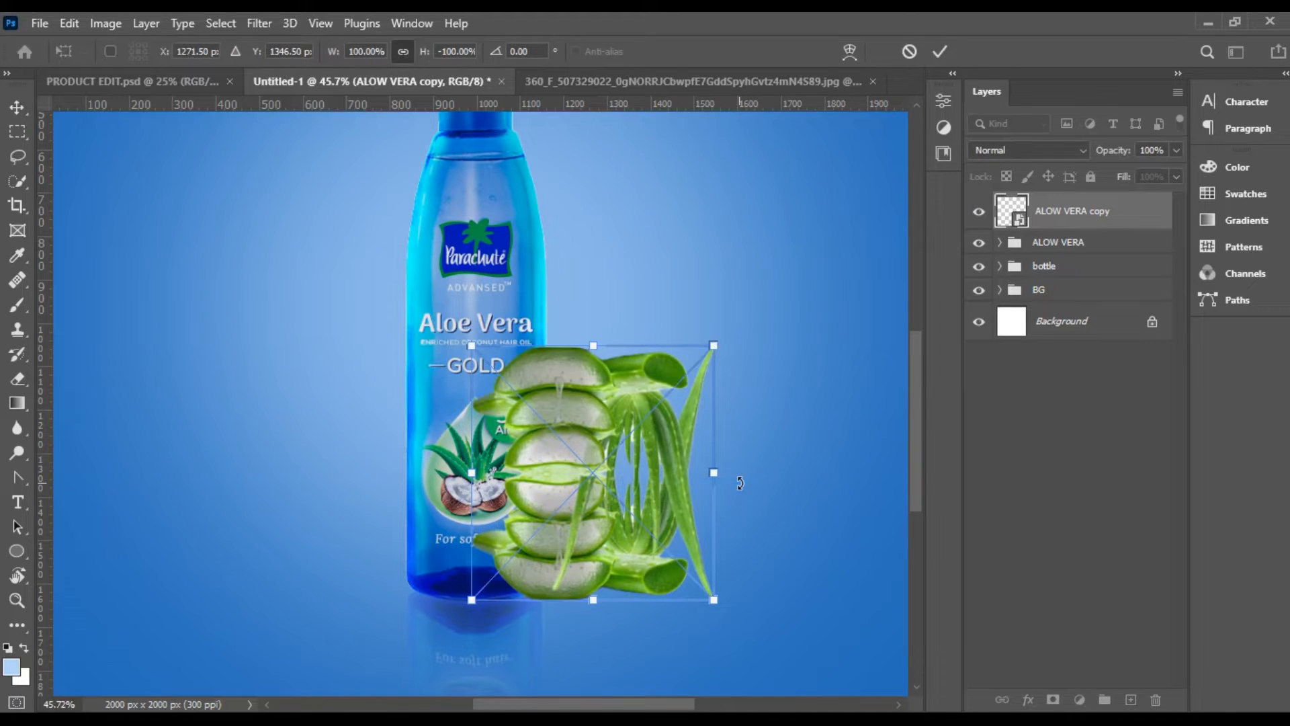
{"action": "left_click_drag", "start_coordinate": [556, 471], "coordinate": [575, 658]}
{"action": "scroll", "coordinate": [579, 576], "scroll_direction": "up", "scroll_amount": 3}
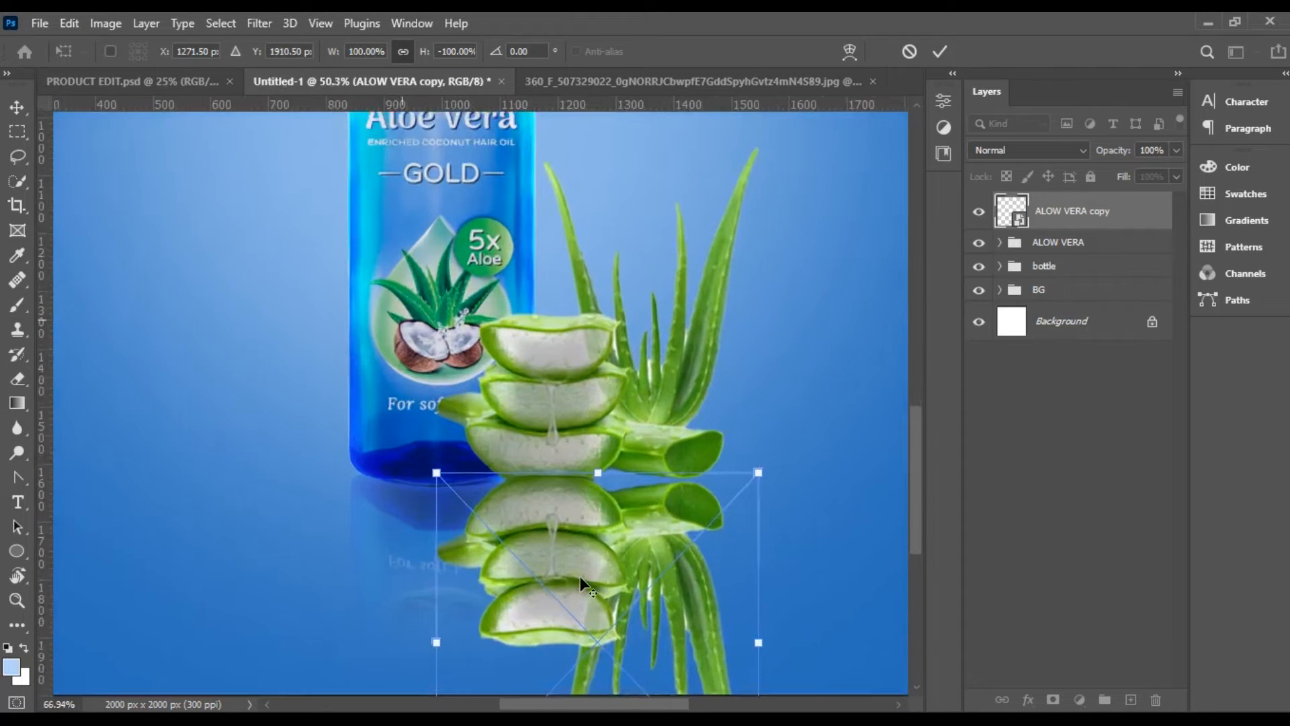
{"action": "scroll", "coordinate": [584, 602], "scroll_direction": "down", "scroll_amount": 3}
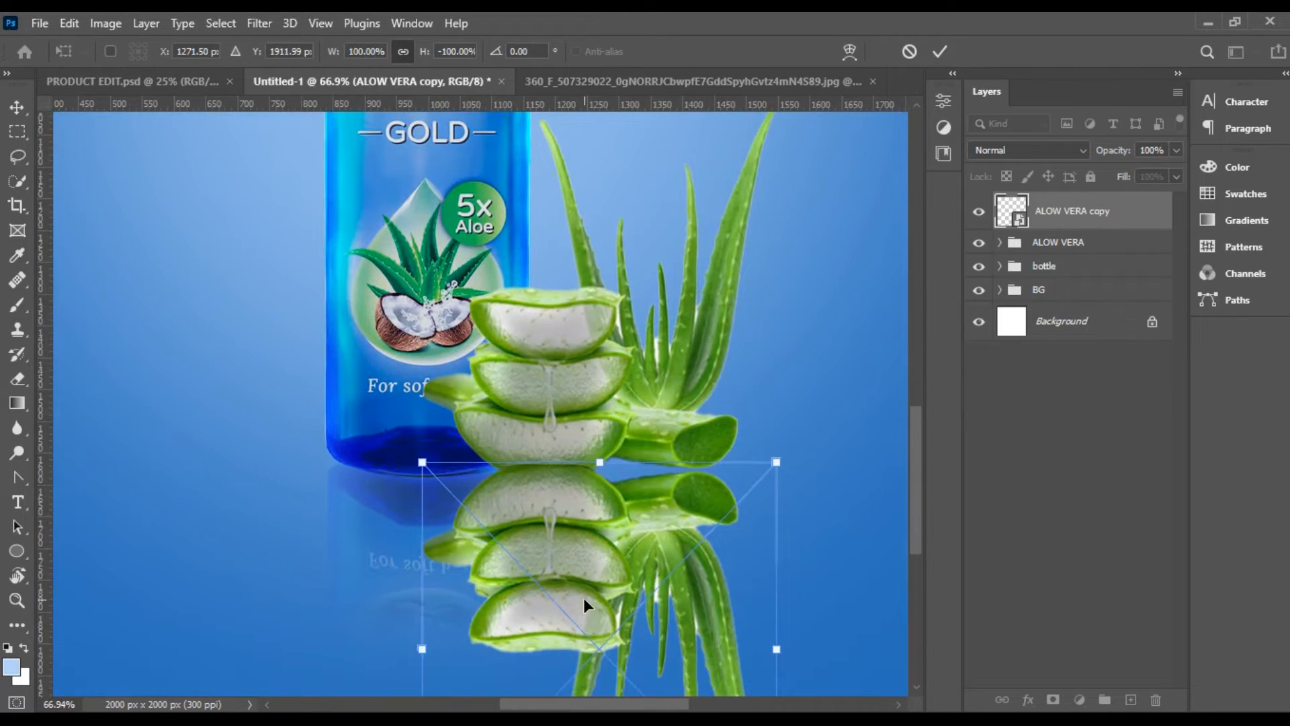
Nudge the flipped aloe down until its top edge meets the base of the slices, and apply the transform
{"action": "key", "text": "Down"}
{"action": "key", "text": "Down"}
{"action": "key", "text": "Down"}
{"action": "key", "text": "Down"}
{"action": "key", "text": "Down"}
{"action": "key", "text": "Down"}
{"action": "key", "text": "Down"}
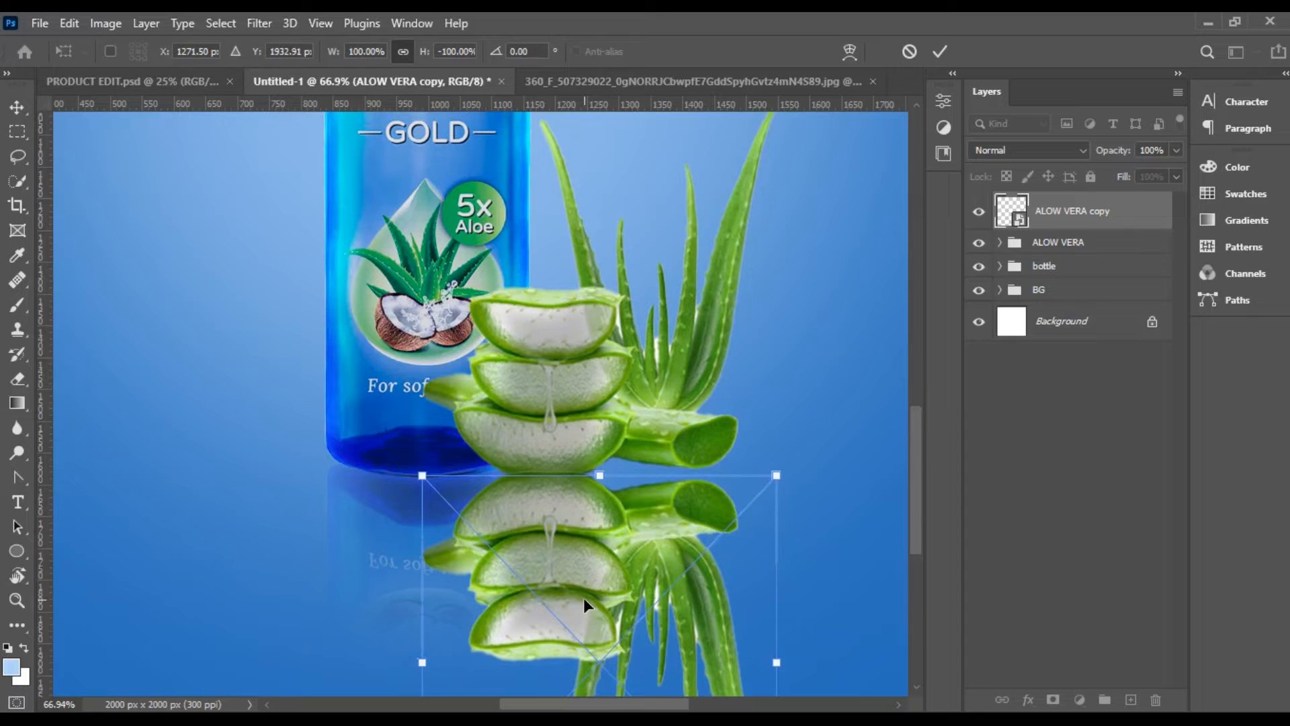
{"action": "key", "text": "Up"}
{"action": "key", "text": "Up"}
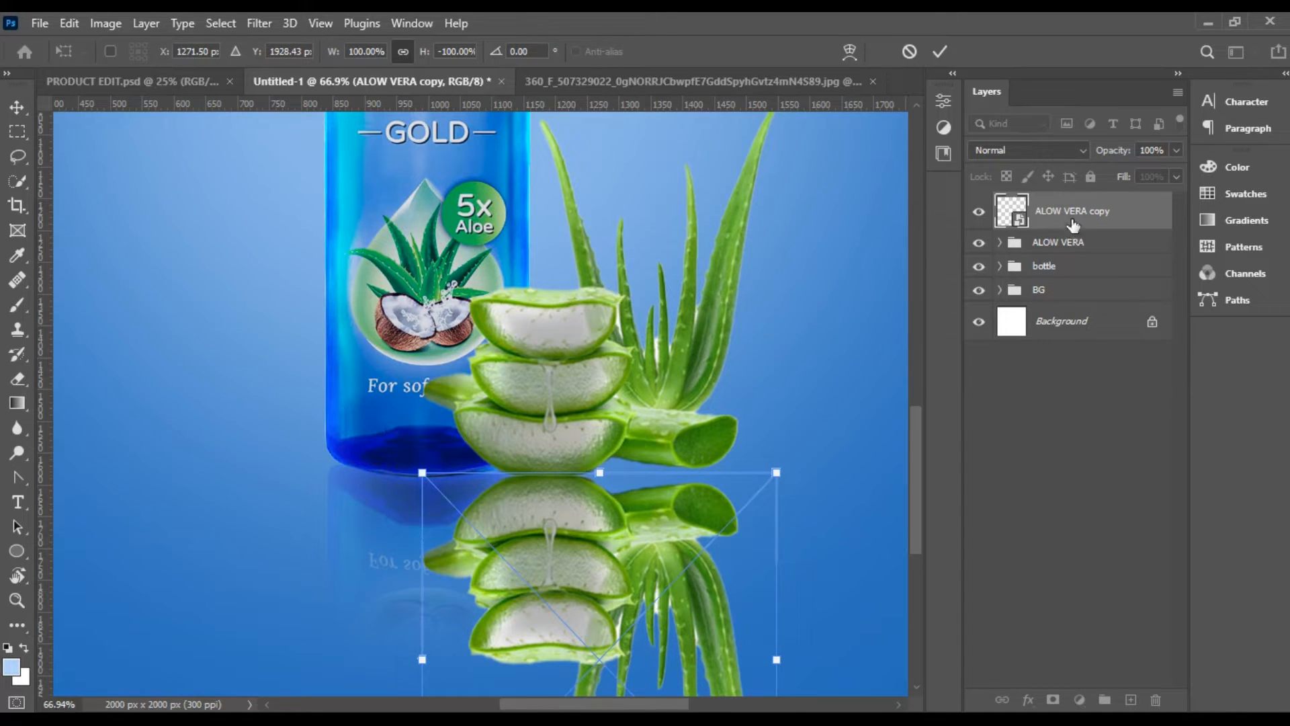
{"action": "left_click", "coordinate": [940, 52]}
Add a layer mask to the flipped aloe copy, invert it to black, and enlarge the soft round brush to 495 px
{"action": "left_click", "coordinate": [1052, 699]}
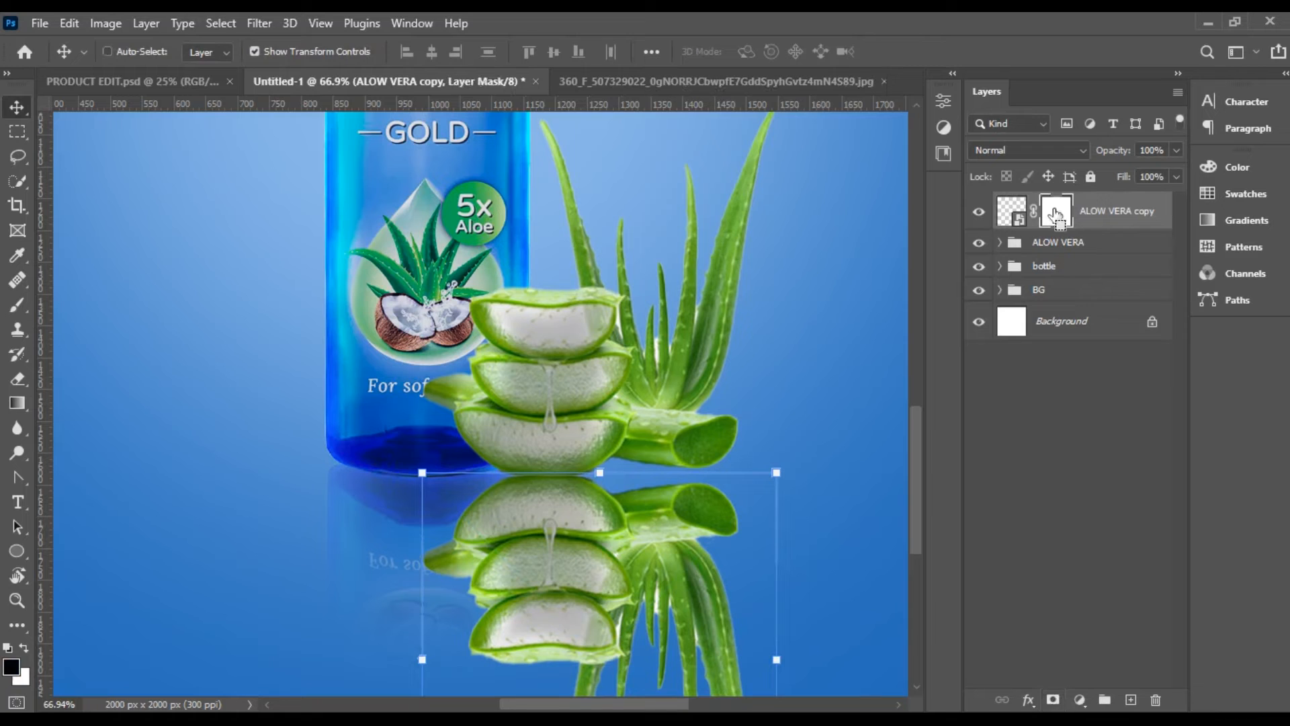
{"action": "key", "text": "ctrl+i"}
{"action": "left_click", "coordinate": [17, 304]}
{"action": "left_click", "coordinate": [135, 52]}
{"action": "mouse_move", "coordinate": [127, 91]}
{"action": "left_mouse_down"}
{"action": "mouse_move", "coordinate": [195, 91]}
{"action": "mouse_move", "coordinate": [213, 114]}
{"action": "left_mouse_up"}
{"action": "left_click", "coordinate": [557, 481]}
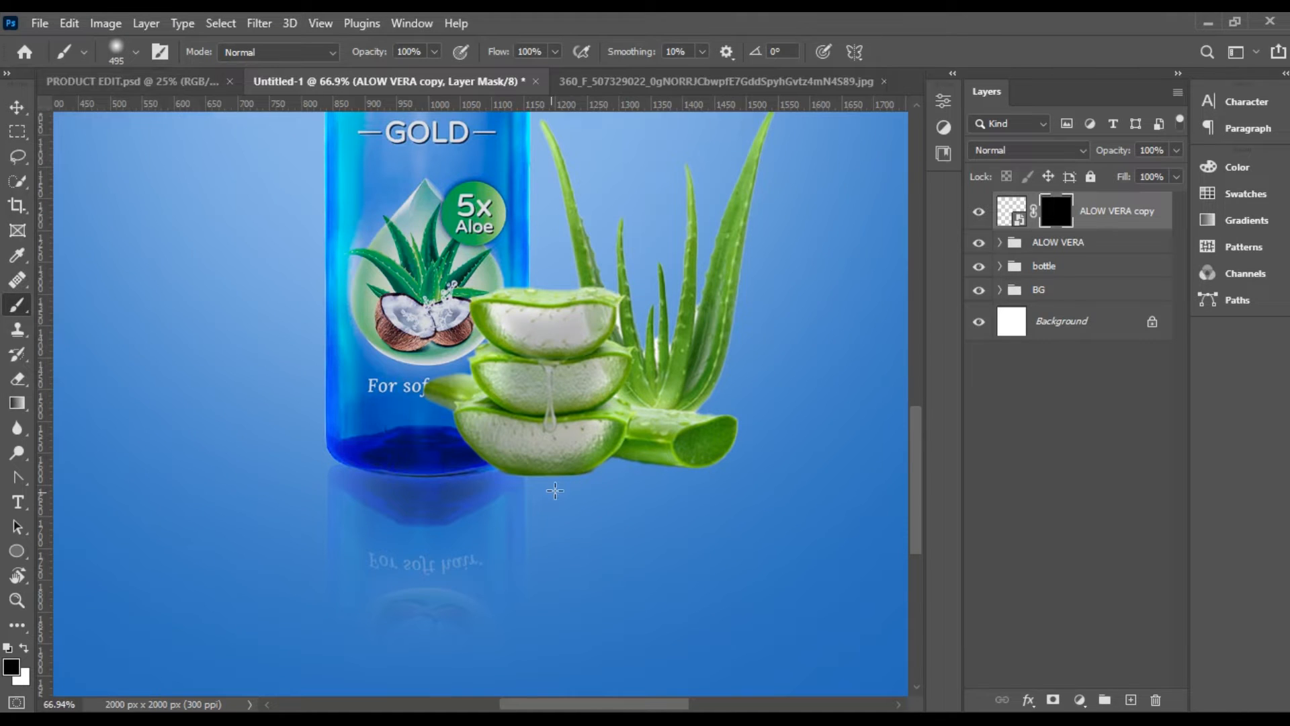
Paint white with a 338 px soft brush on the mask below the slices and cut stem, and lower the reflection layer's opacity
{"action": "left_click", "coordinate": [20, 650]}
{"action": "left_click", "coordinate": [552, 483]}
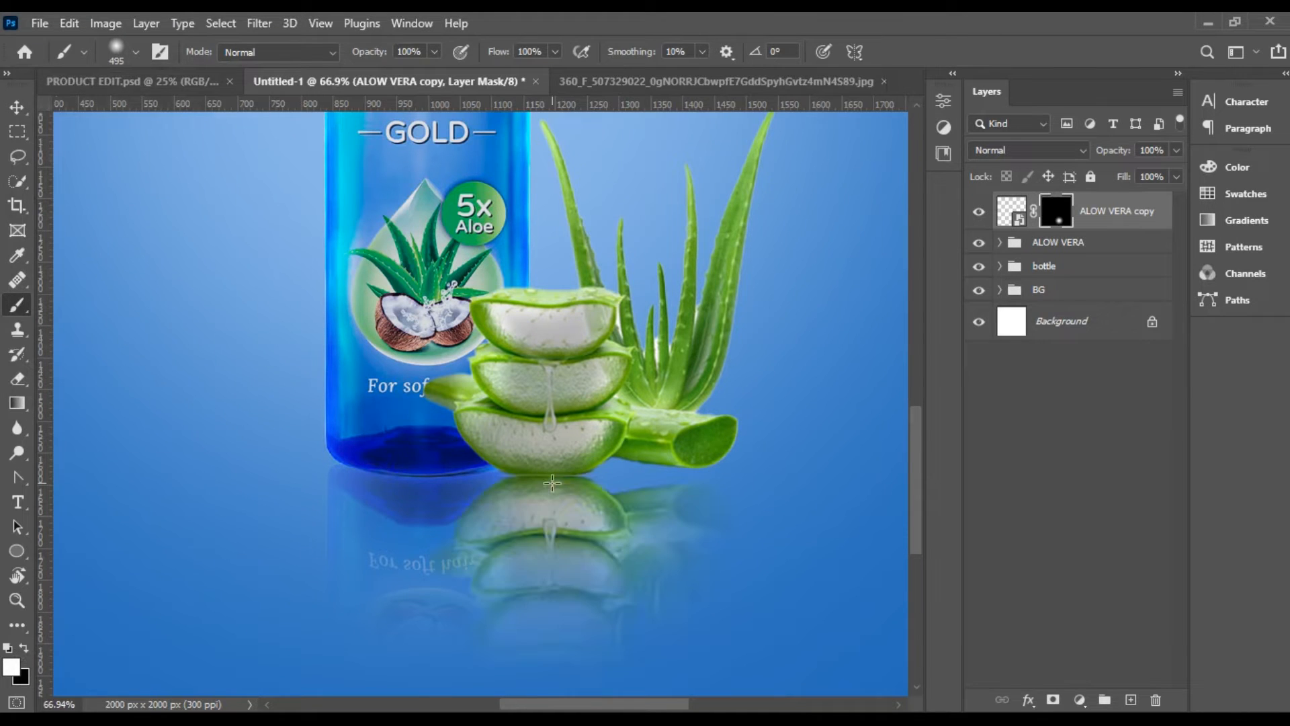
{"action": "key", "text": "ctrl+z"}
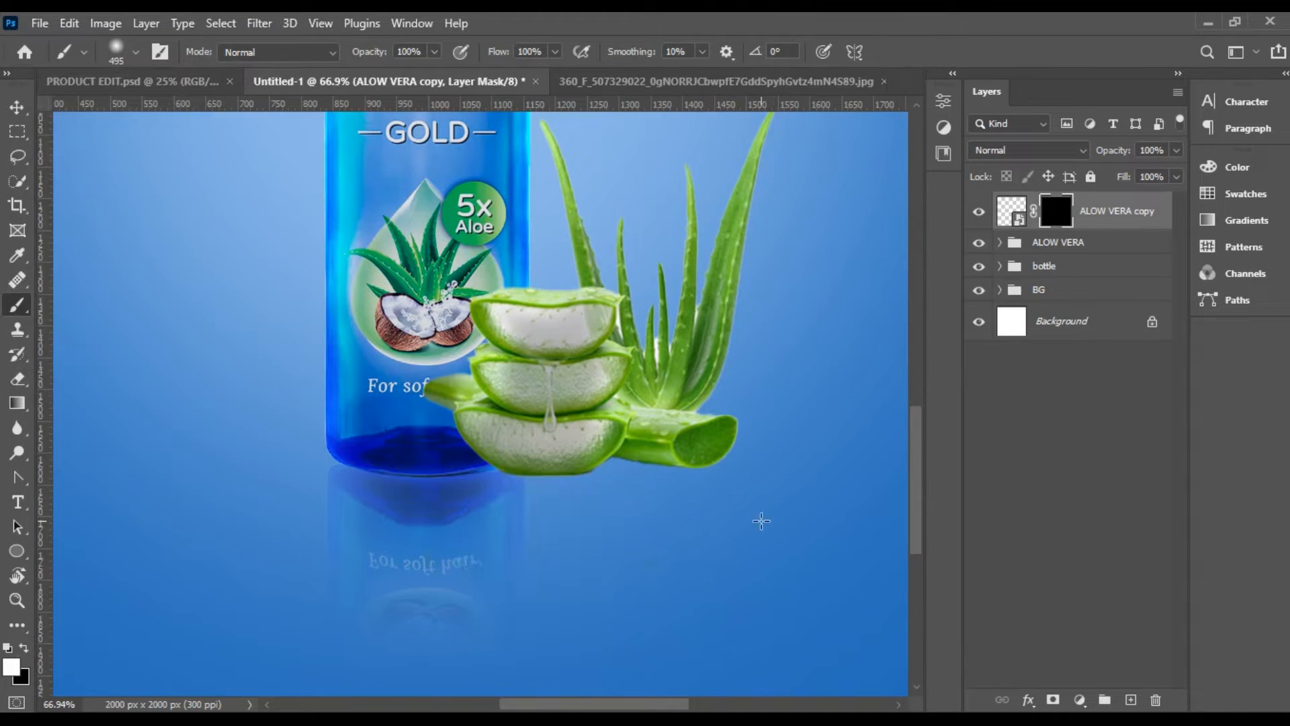
{"action": "left_click", "coordinate": [137, 52]}
{"action": "left_click_drag", "start_coordinate": [212, 113], "coordinate": [203, 113]}
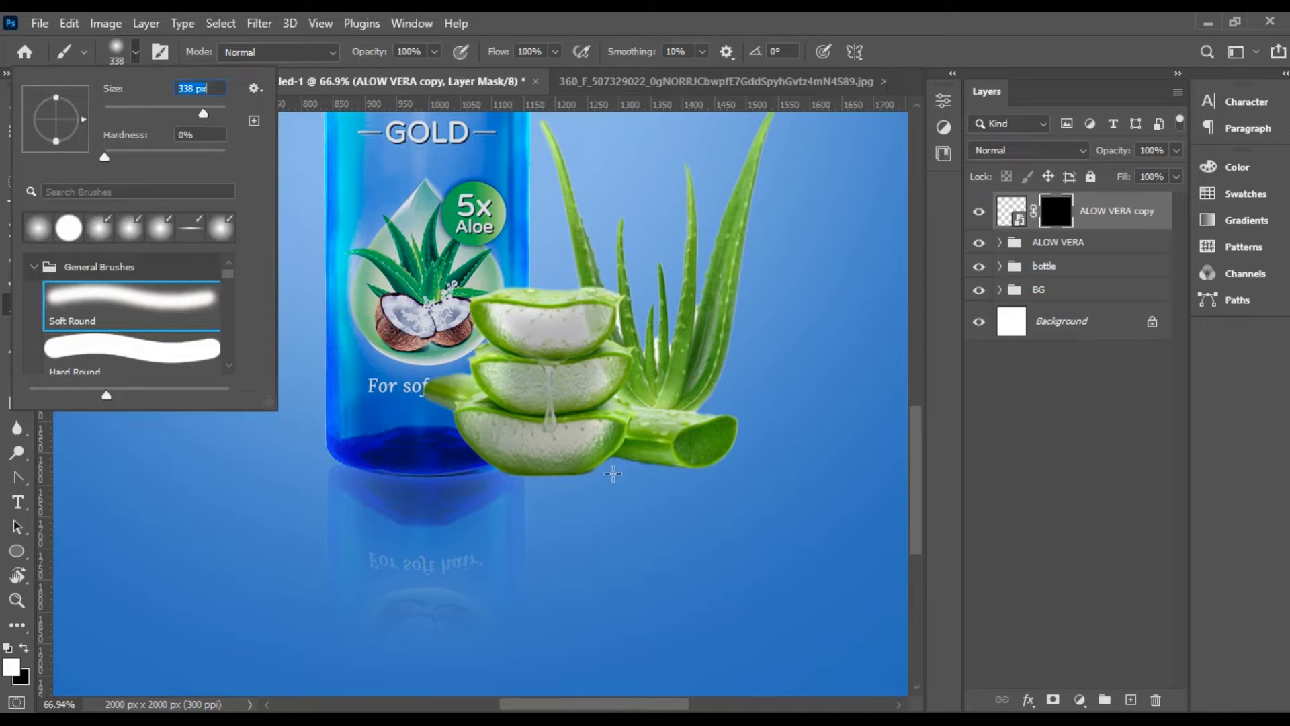
{"action": "left_click", "coordinate": [615, 457]}
{"action": "key", "text": "ctrl+z"}
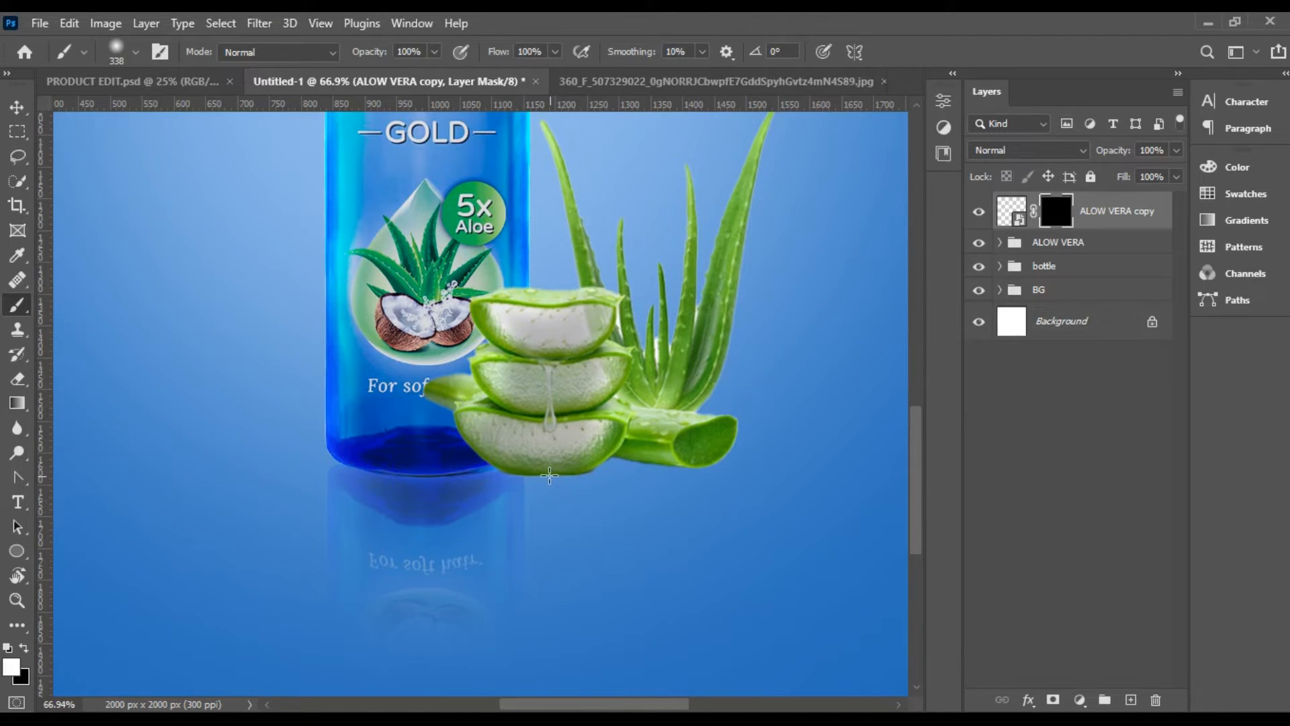
{"action": "left_click", "coordinate": [550, 475]}
{"action": "left_click", "coordinate": [706, 468]}
{"action": "left_click", "coordinate": [1176, 150]}
{"action": "left_click_drag", "start_coordinate": [1170, 175], "coordinate": [1134, 175]}
Add an empty layer directly beneath the bottle layer inside the bottle group
{"action": "key", "text": "v"}
{"action": "left_click", "coordinate": [480, 203]}
{"action": "left_click", "coordinate": [1073, 338]}
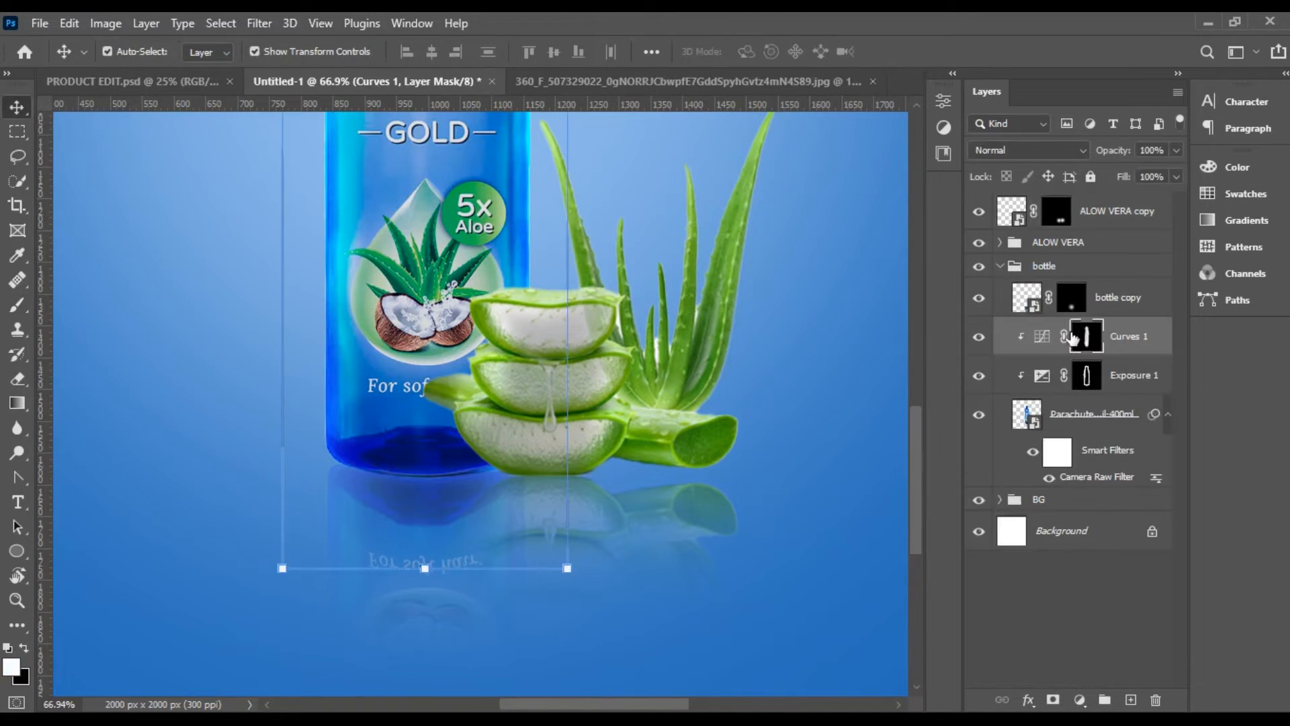
{"action": "left_click", "coordinate": [1075, 420]}
{"action": "left_click", "coordinate": [1131, 699]}
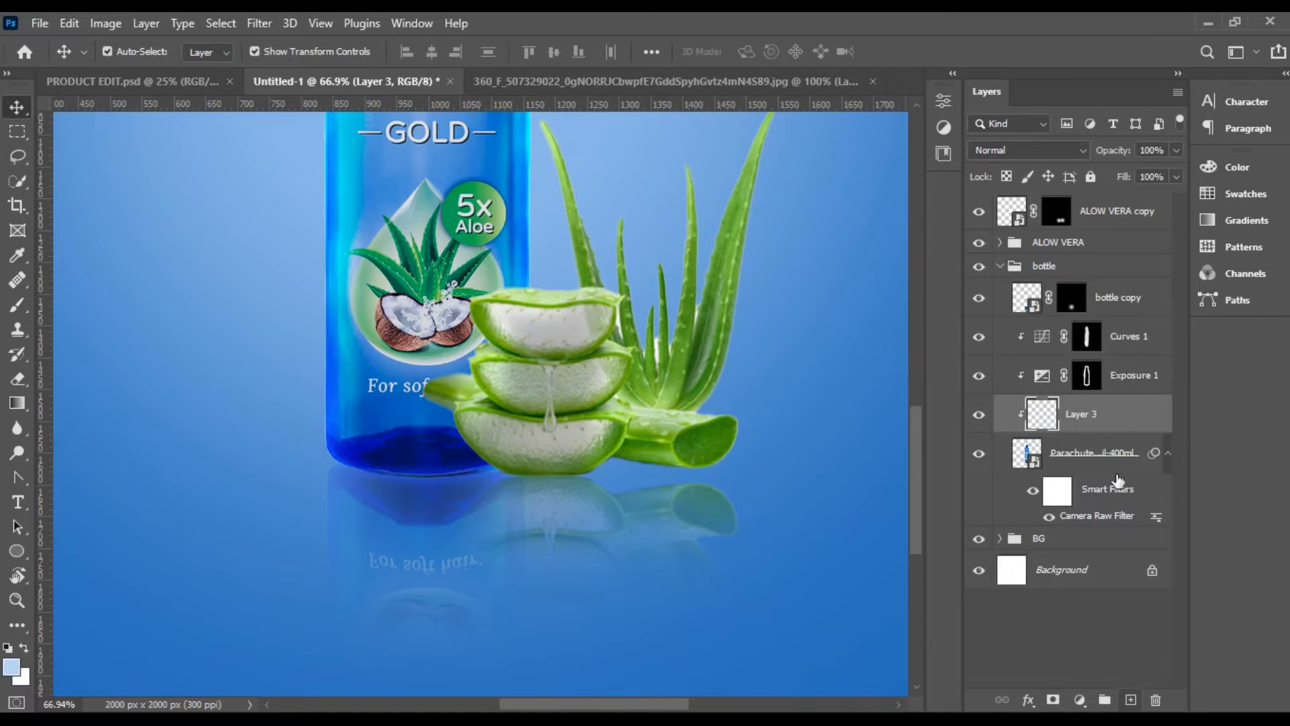
{"action": "left_click_drag", "start_coordinate": [1143, 413], "coordinate": [1082, 470]}
Set the foreground colour to black and flatten the soft round brush into a thin horizontal ellipse at 193 px
{"action": "left_click", "coordinate": [19, 302]}
{"action": "key", "text": "d"}
{"action": "left_click", "coordinate": [134, 52]}
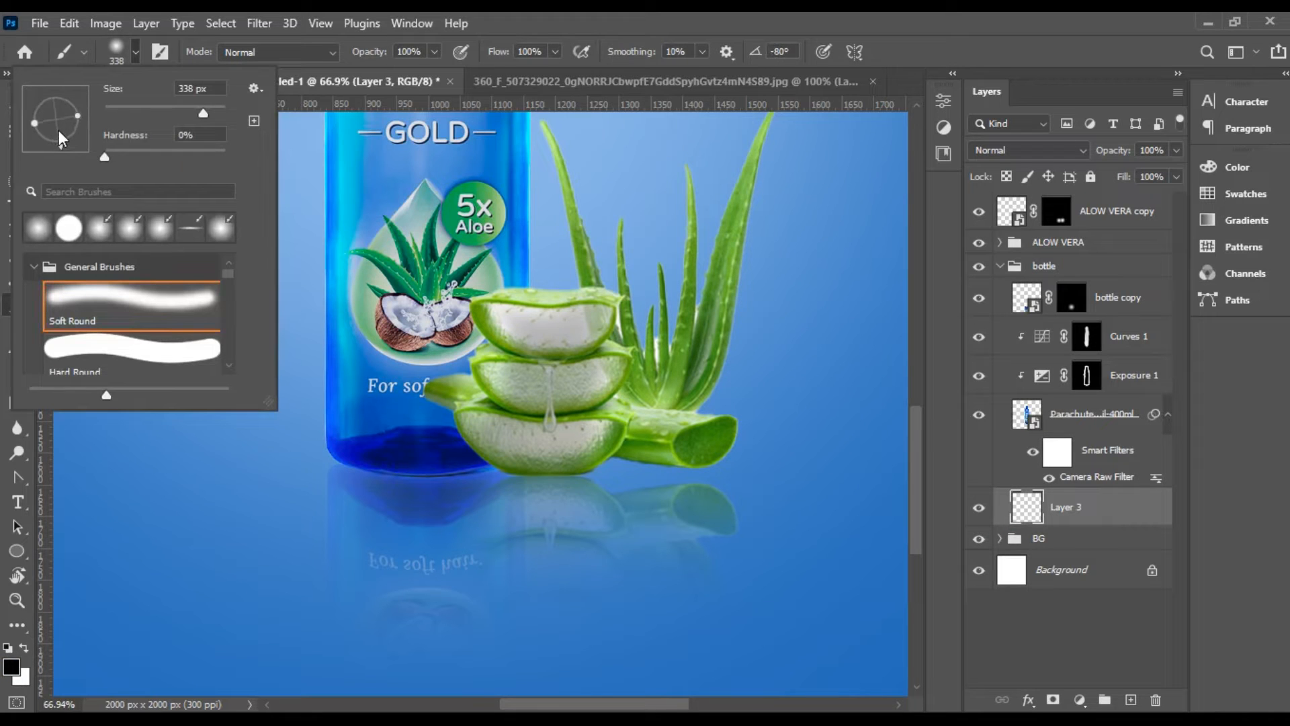
{"action": "left_click_drag", "start_coordinate": [57, 140], "coordinate": [57, 122]}
{"action": "left_click_drag", "start_coordinate": [203, 113], "coordinate": [193, 114]}
{"action": "key", "text": "Return"}
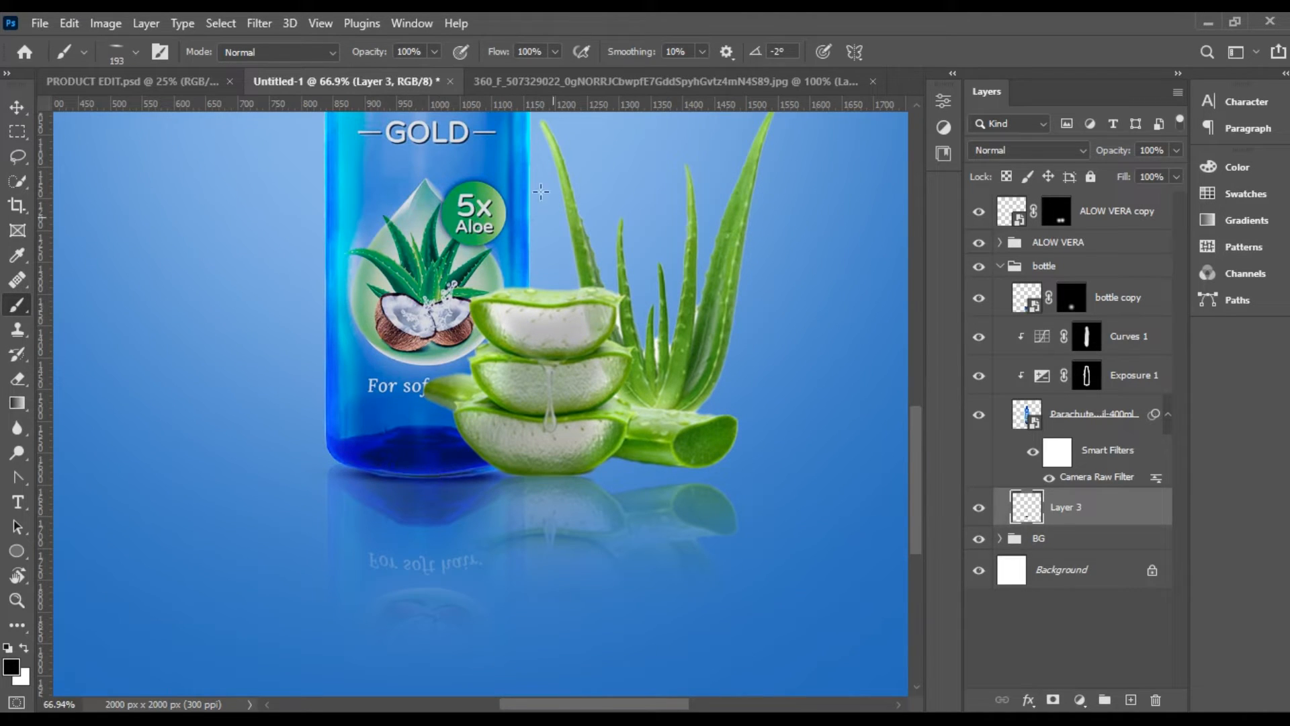
Stamp a black contact shadow under the bottle with the flattened brush at 480 px, and lower the shadow layer's opacity
{"action": "left_click", "coordinate": [135, 52]}
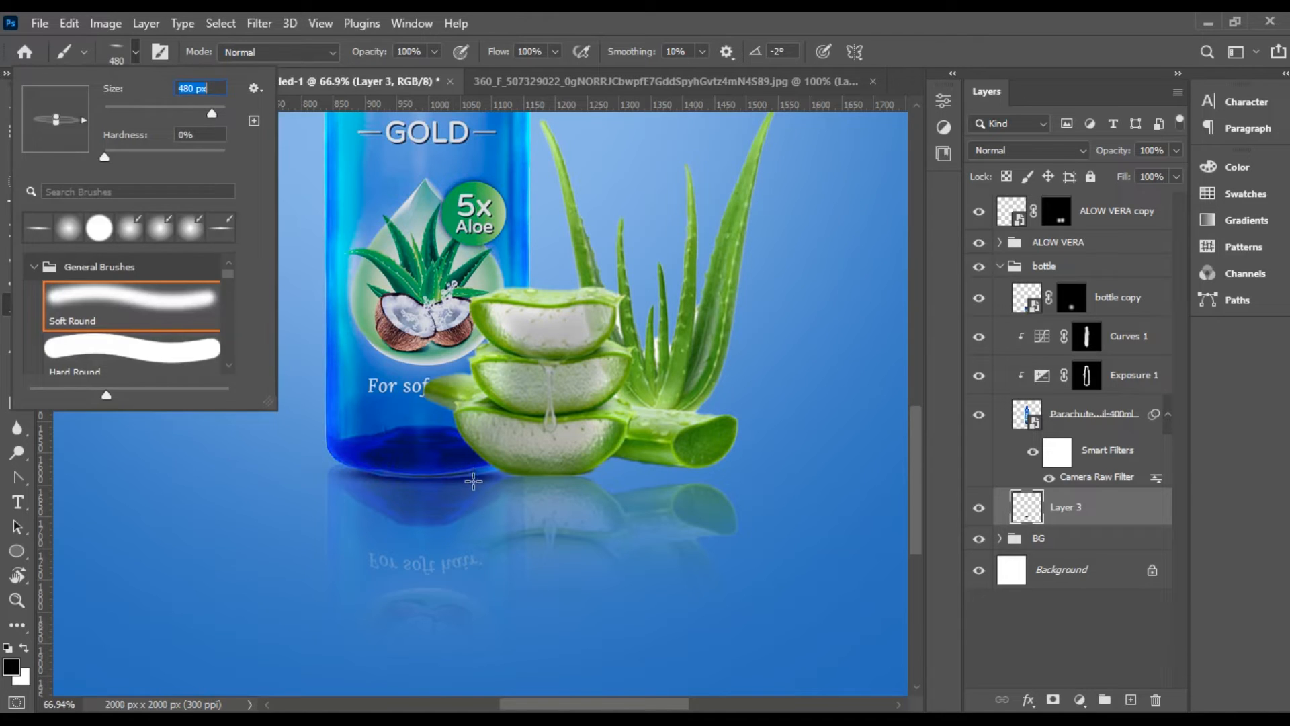
{"action": "left_click", "coordinate": [411, 480]}
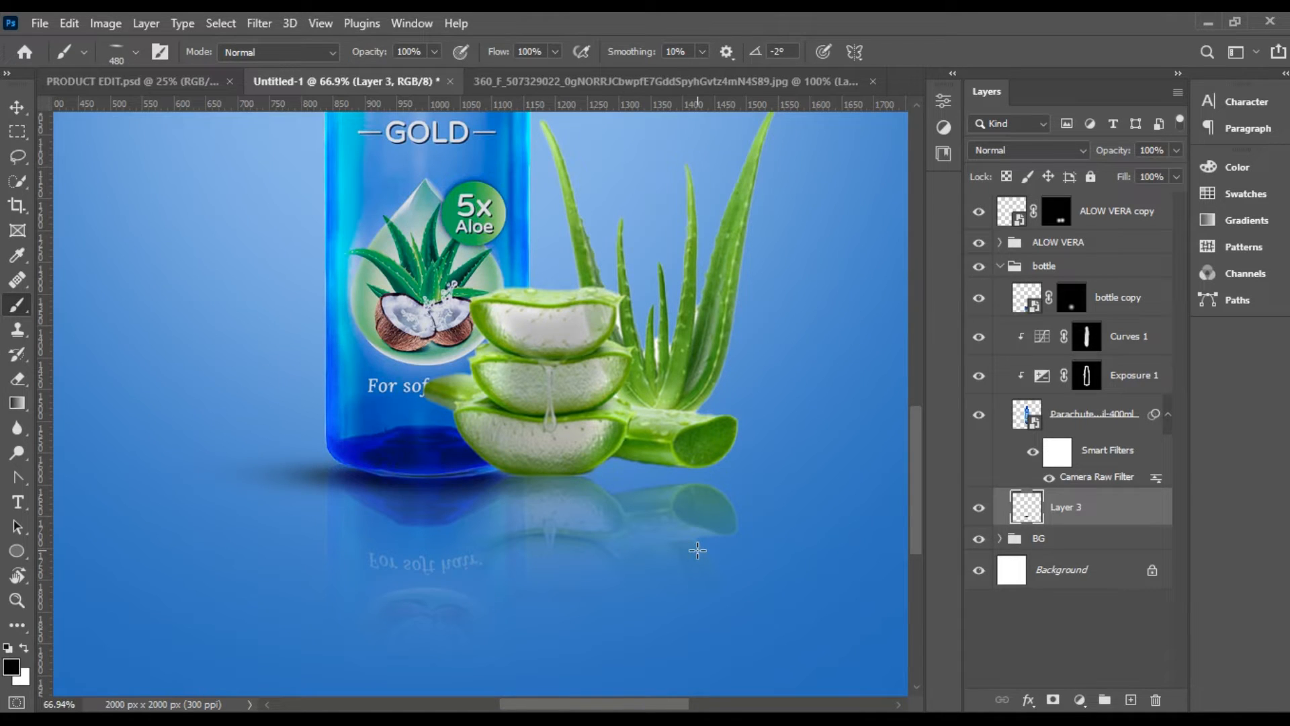
{"action": "left_click", "coordinate": [1176, 151]}
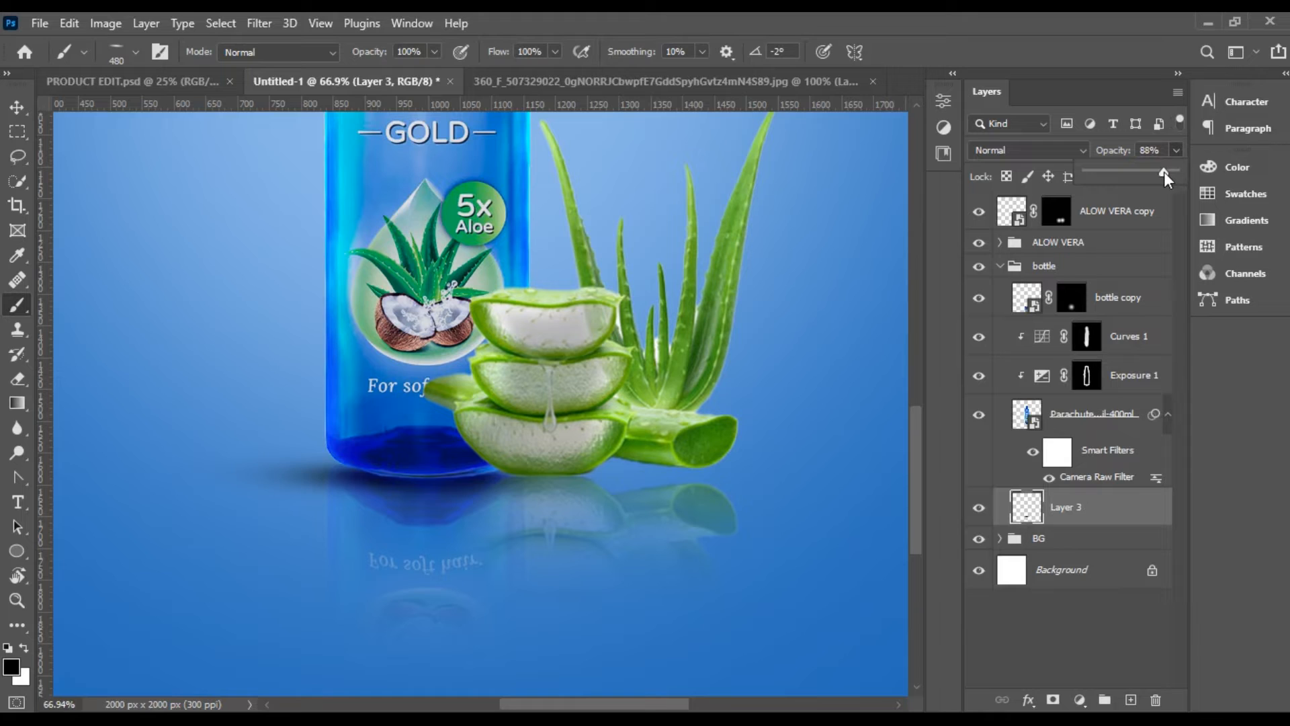
Add an empty layer directly beneath the aloe layer inside the ALOW VERA group
{"action": "left_click", "coordinate": [1000, 266]}
{"action": "left_click", "coordinate": [1000, 243]}
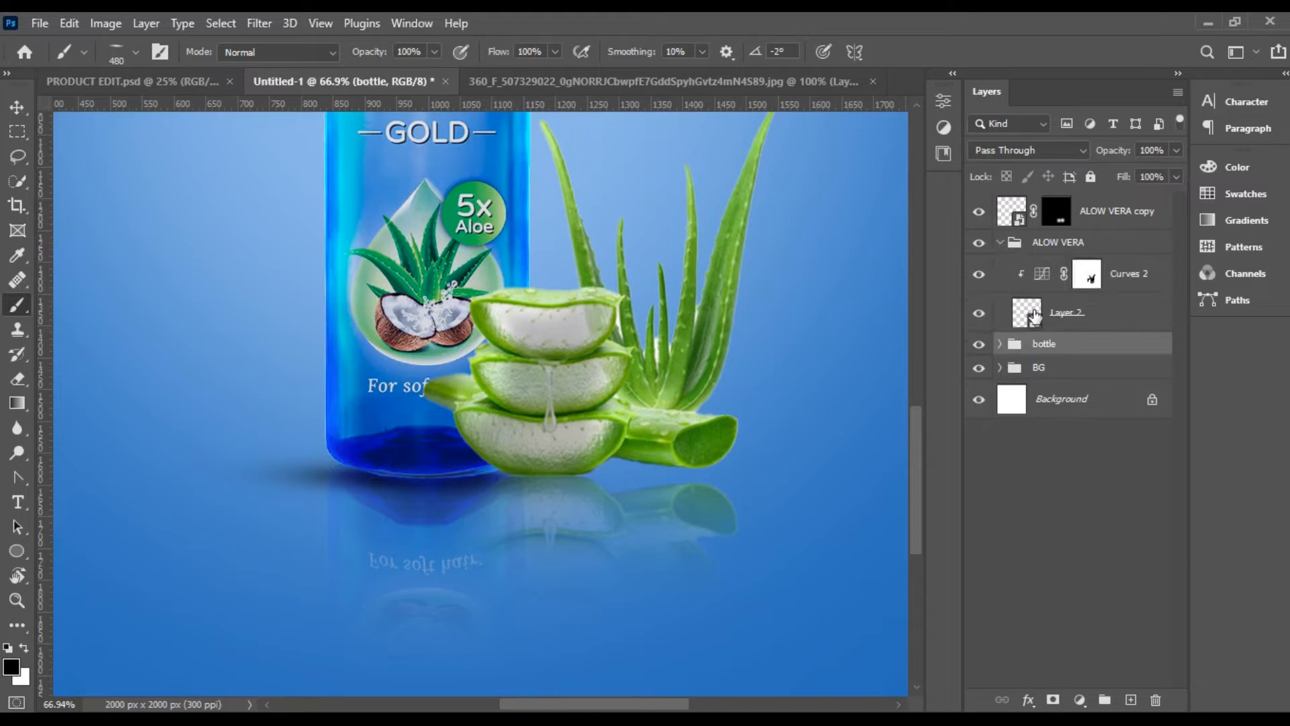
{"action": "left_click", "coordinate": [1065, 317]}
{"action": "left_click", "coordinate": [1131, 701]}
{"action": "left_click_drag", "start_coordinate": [1077, 313], "coordinate": [1075, 362]}
Stamp a black contact shadow under the stacked aloe slices with the 480 px flattened brush at 68% opacity
{"action": "left_click", "coordinate": [552, 474]}
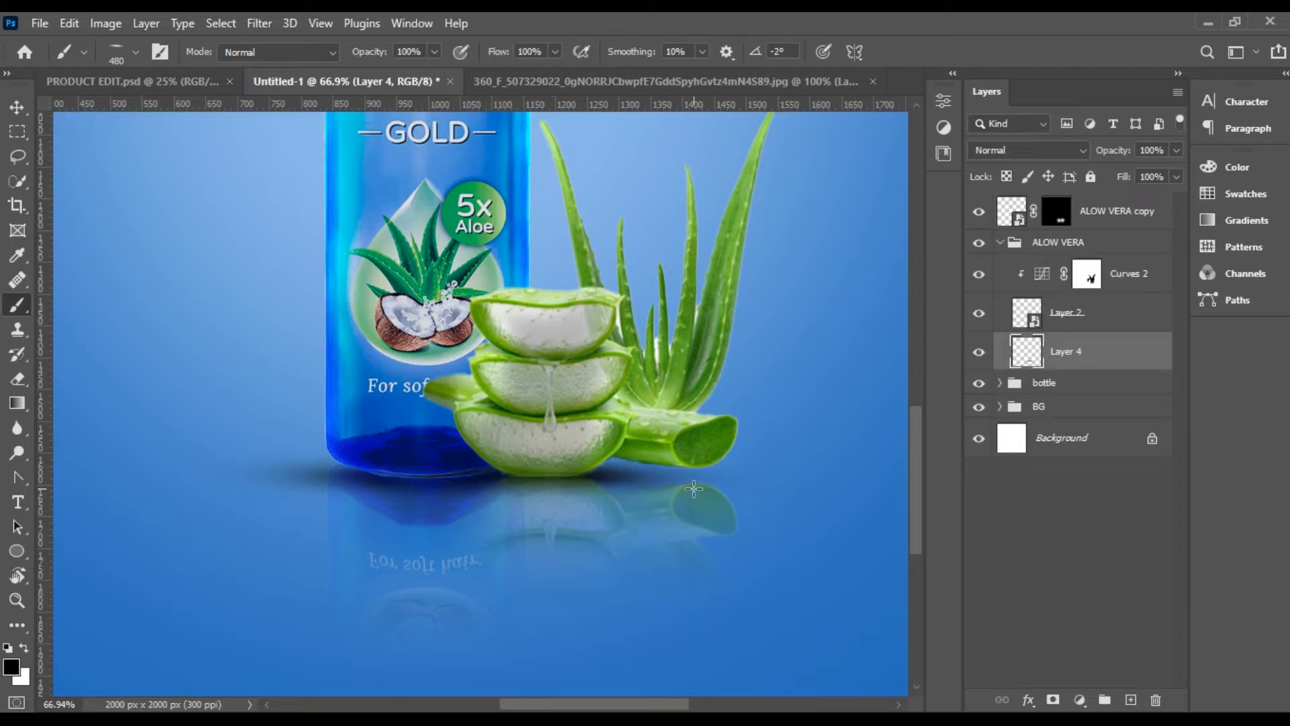
{"action": "key", "text": "ctrl+z"}
{"action": "left_click", "coordinate": [435, 52]}
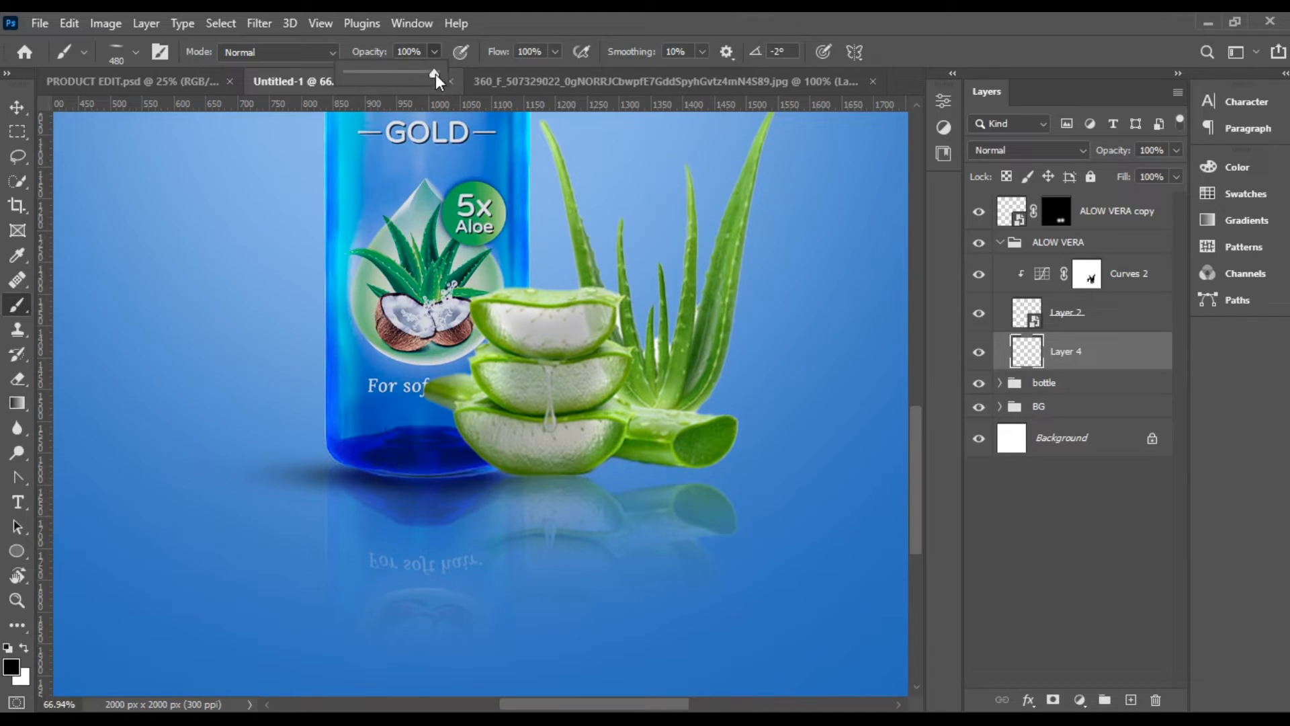
{"action": "left_click", "coordinate": [560, 475]}
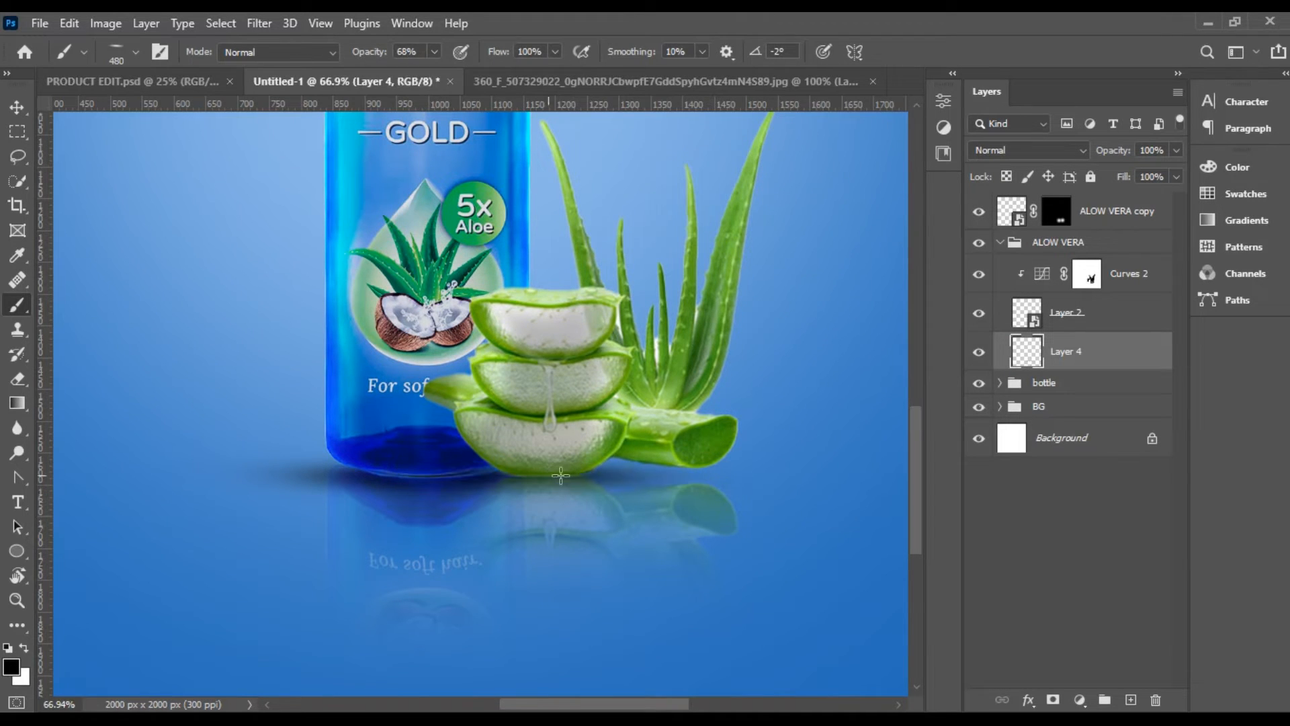
Stamp a shadow under the cut aloe stem with the flattened brush at 228 px, and set the shadow layer's opacity to 64%
{"action": "left_click", "coordinate": [699, 476]}
{"action": "key", "text": "ctrl+z"}
{"action": "left_click", "coordinate": [135, 52]}
{"action": "left_click_drag", "start_coordinate": [212, 113], "coordinate": [208, 113]}
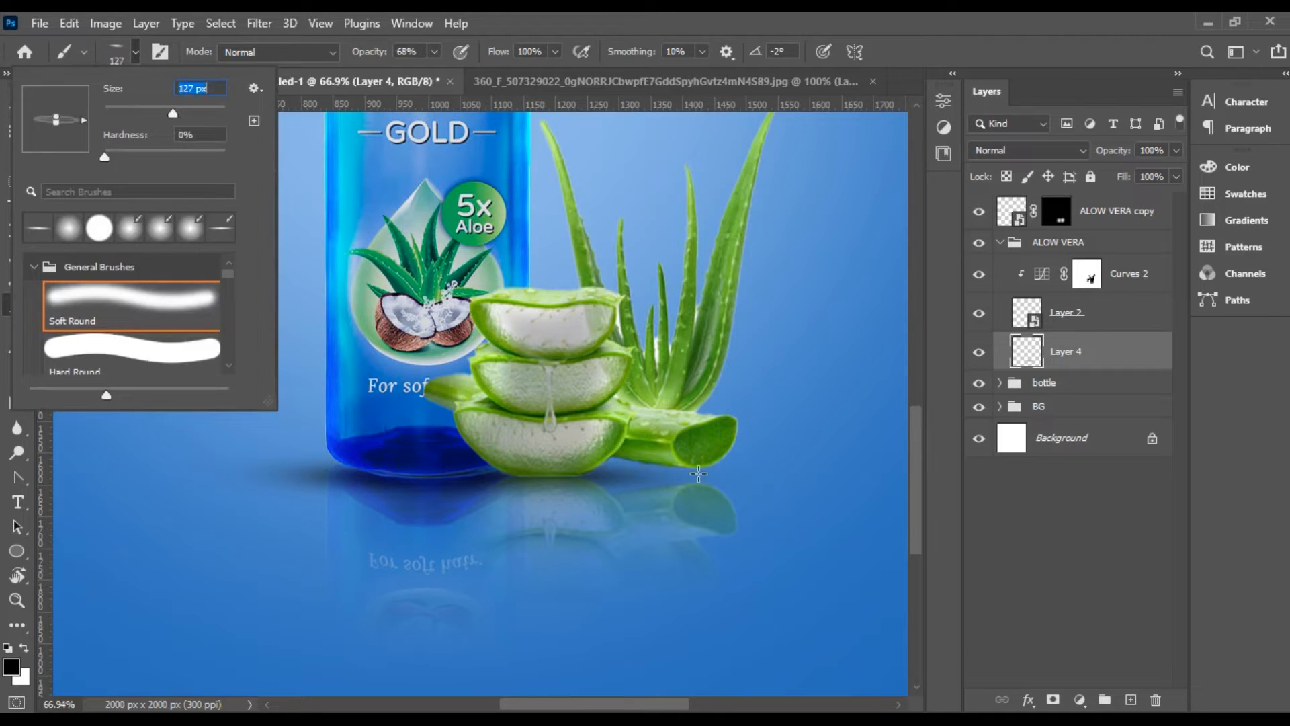
{"action": "left_click", "coordinate": [699, 474]}
{"action": "key", "text": "ctrl+z"}
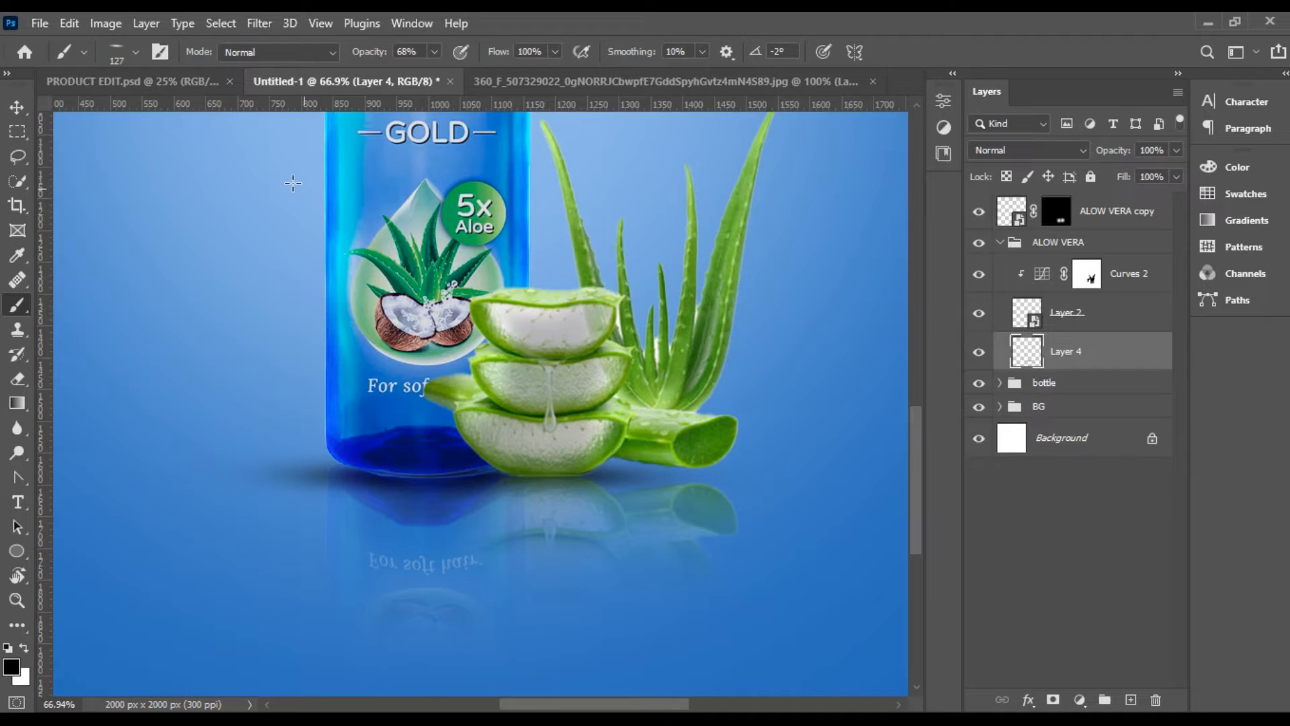
{"action": "left_click", "coordinate": [123, 52]}
{"action": "left_click_drag", "start_coordinate": [176, 114], "coordinate": [196, 113]}
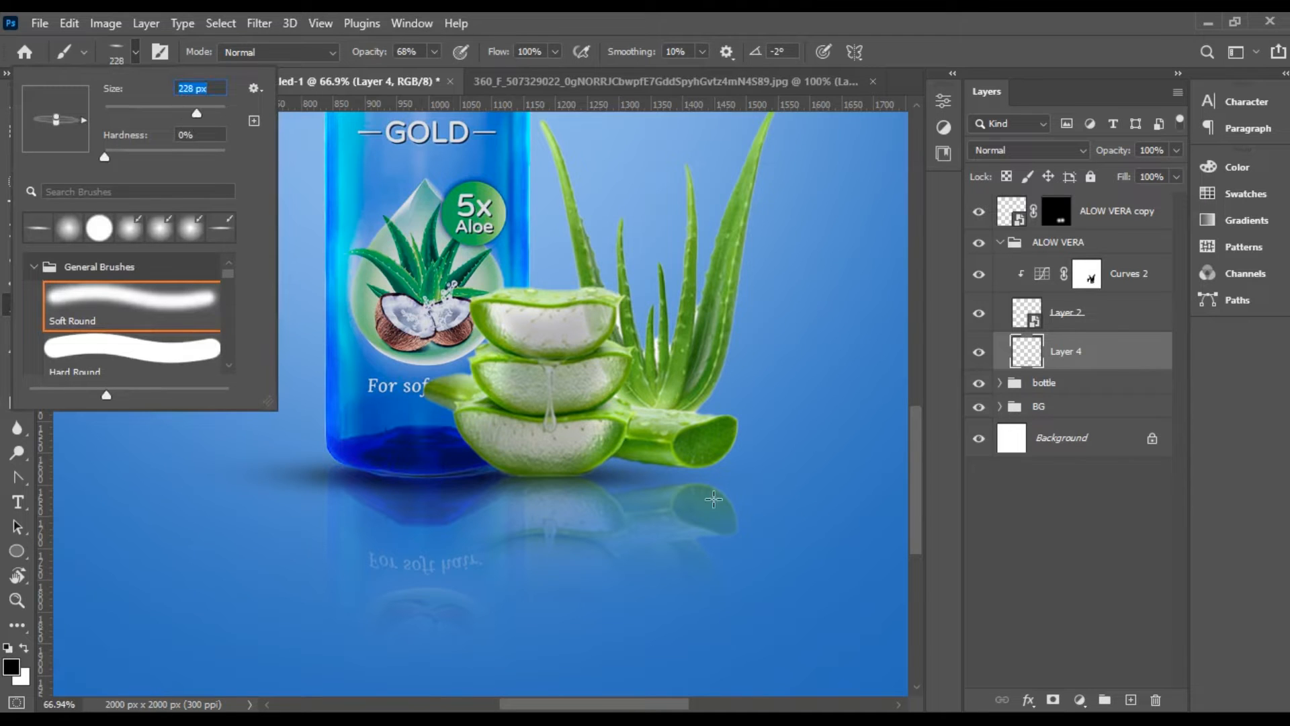
{"action": "left_click", "coordinate": [692, 475]}
{"action": "left_click", "coordinate": [1177, 150]}
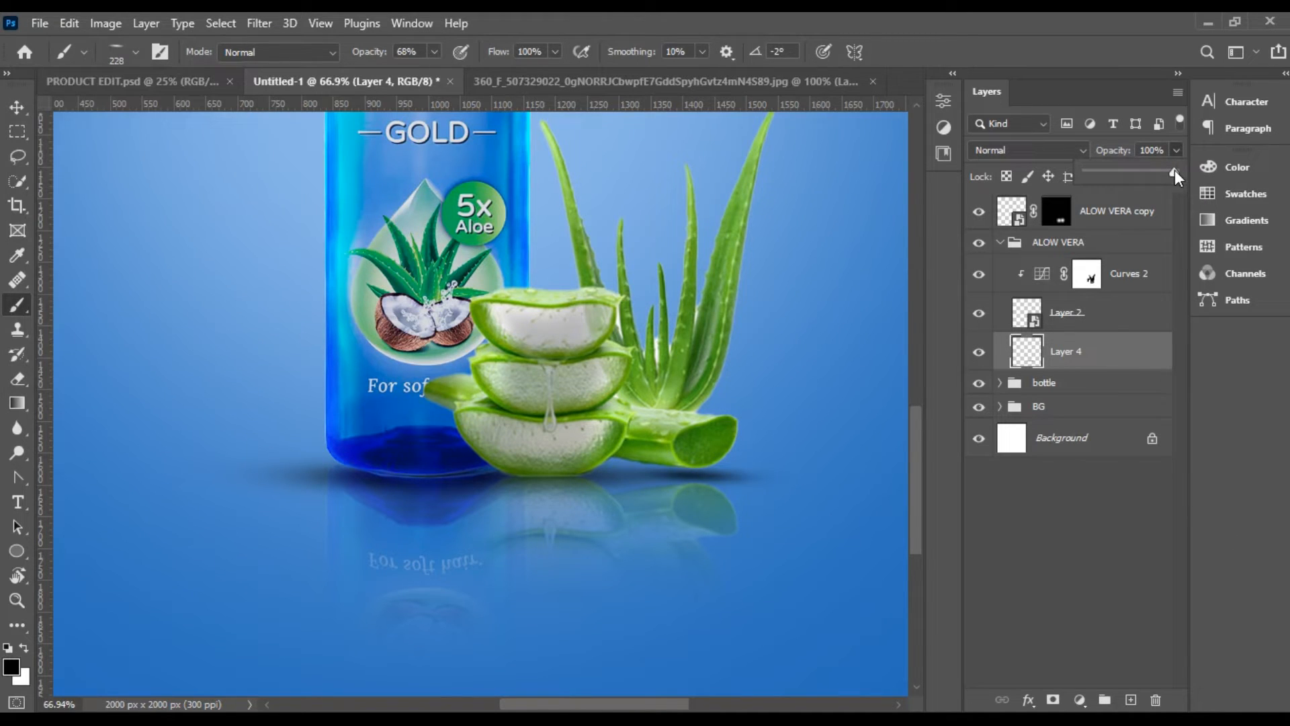
{"action": "left_click_drag", "start_coordinate": [1154, 176], "coordinate": [1146, 180]}
Nudge the aloe shadow layer slightly up and to the left so it sits under the slices and stem
{"action": "key", "text": "v"}
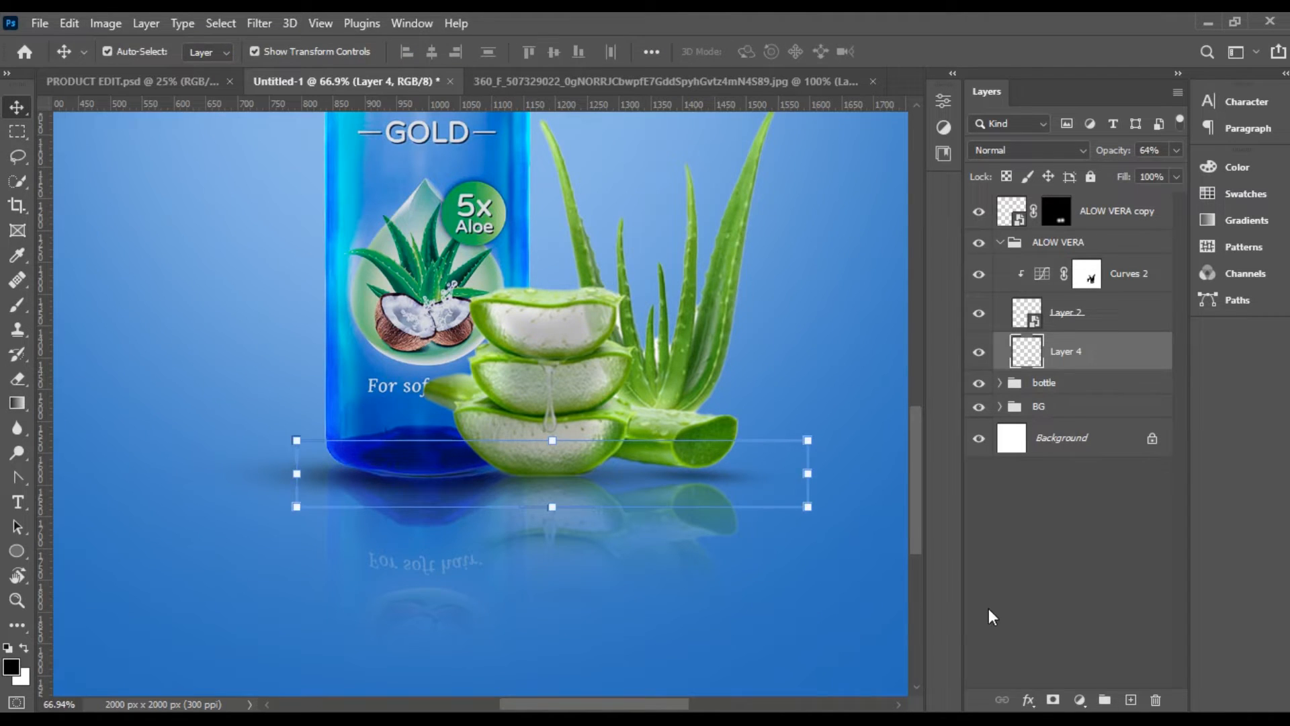
{"action": "scroll", "coordinate": [577, 587], "scroll_direction": "down", "scroll_amount": 3}
{"action": "key", "text": "Up"}
{"action": "key", "text": "Up"}
{"action": "key", "text": "Up"}
{"action": "key", "text": "Up"}
{"action": "key", "text": "Up"}
{"action": "key", "text": "Up"}
{"action": "key", "text": "Up"}
{"action": "key", "text": "Up"}
{"action": "key", "text": "Up"}
{"action": "key", "text": "Up"}
{"action": "key", "text": "Up"}
{"action": "key", "text": "Up"}
{"action": "key", "text": "Up"}
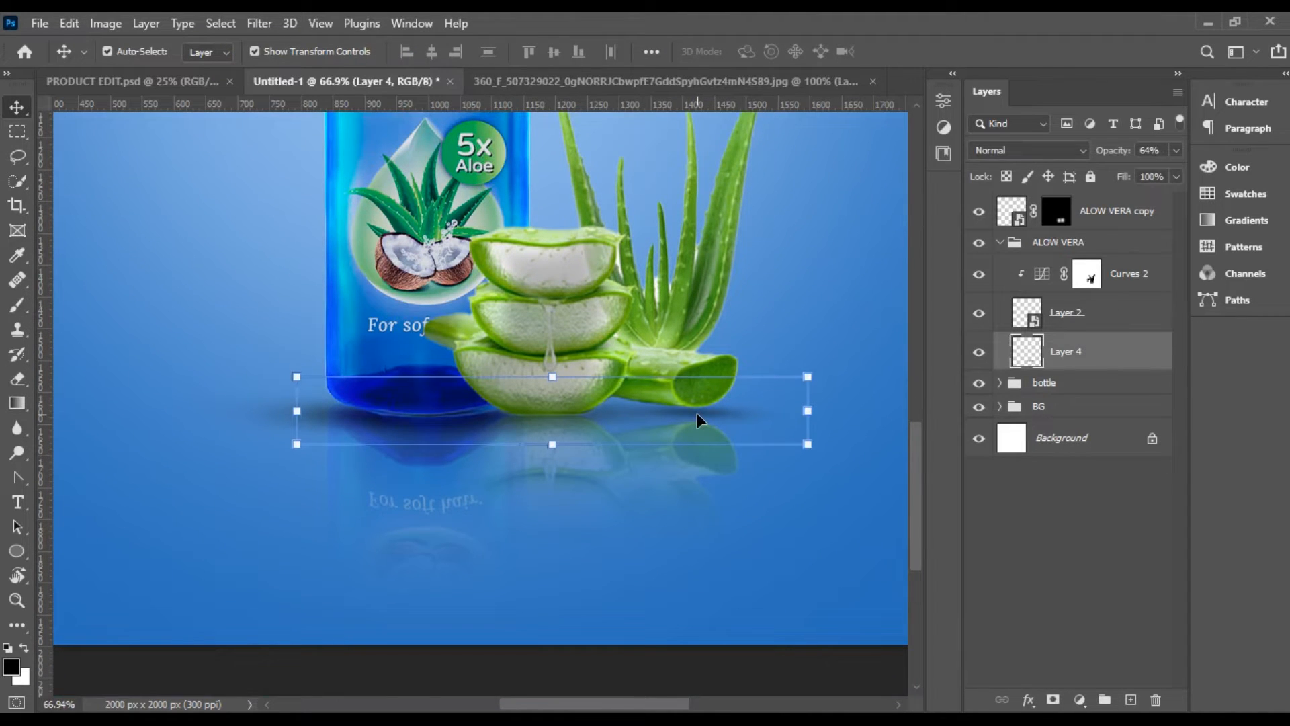
{"action": "key", "text": "Left"}
{"action": "key", "text": "Left"}
{"action": "key", "text": "Left"}
{"action": "key", "text": "Left"}
{"action": "key", "text": "Left"}
{"action": "key", "text": "Left"}
{"action": "key", "text": "Left"}
{"action": "key", "text": "Left"}
{"action": "key", "text": "Left"}
{"action": "key", "text": "Left"}
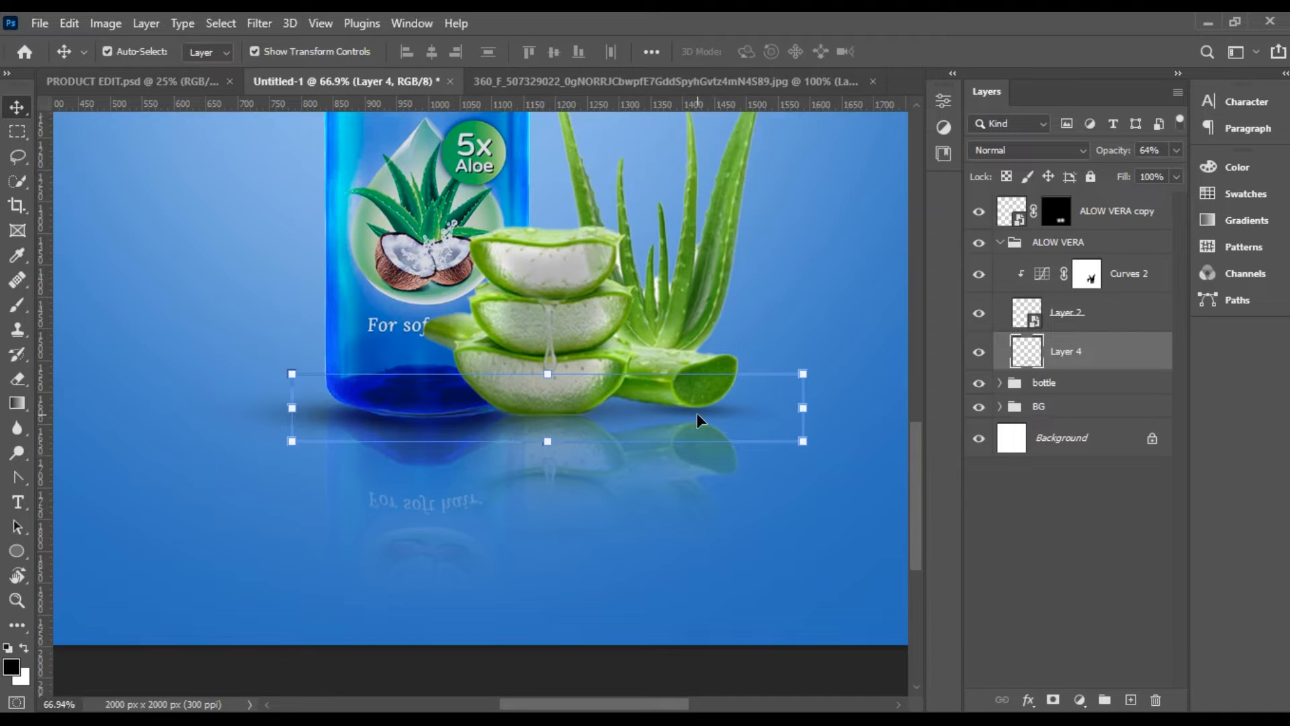
Move the ALOW VERA copy reflection layer into the ALOW VERA group and check the aloe and bottle groups by toggling their visibility
{"action": "left_click", "coordinate": [768, 628]}
{"action": "scroll", "coordinate": [768, 622], "scroll_direction": "down", "scroll_amount": 4}
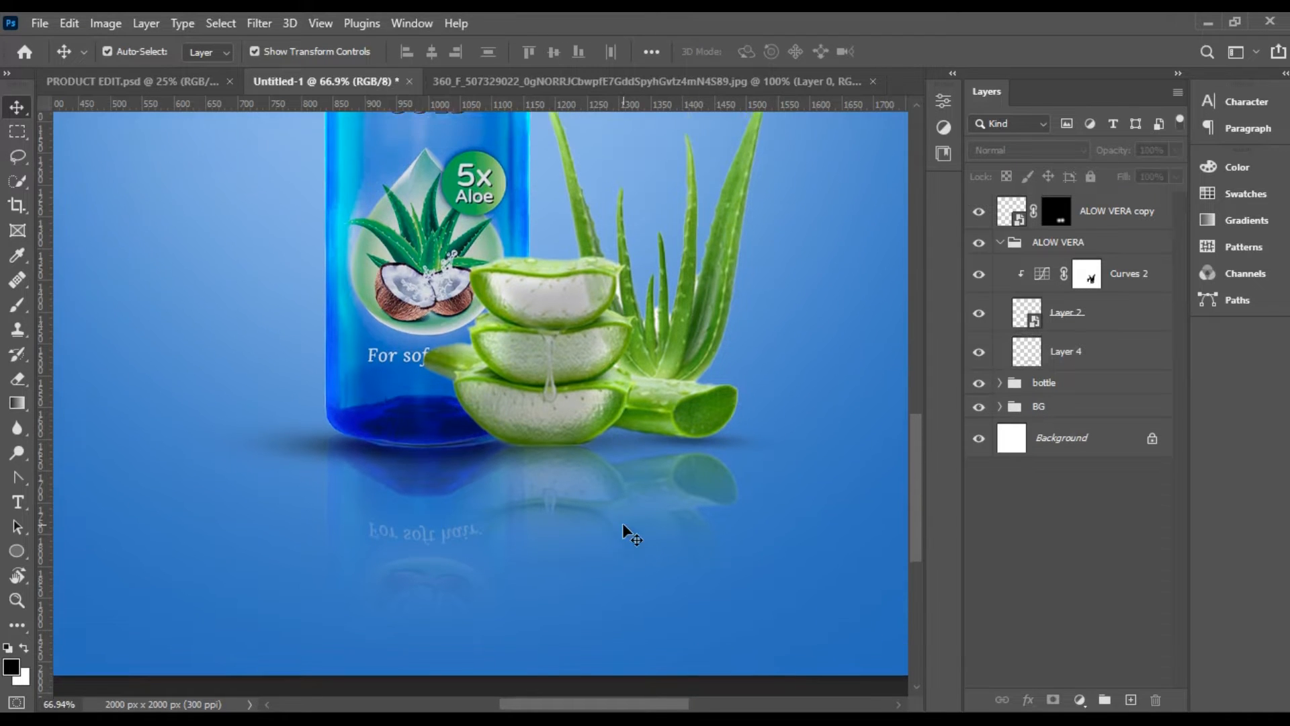
{"action": "left_click", "coordinate": [979, 212]}
{"action": "left_click", "coordinate": [979, 212]}
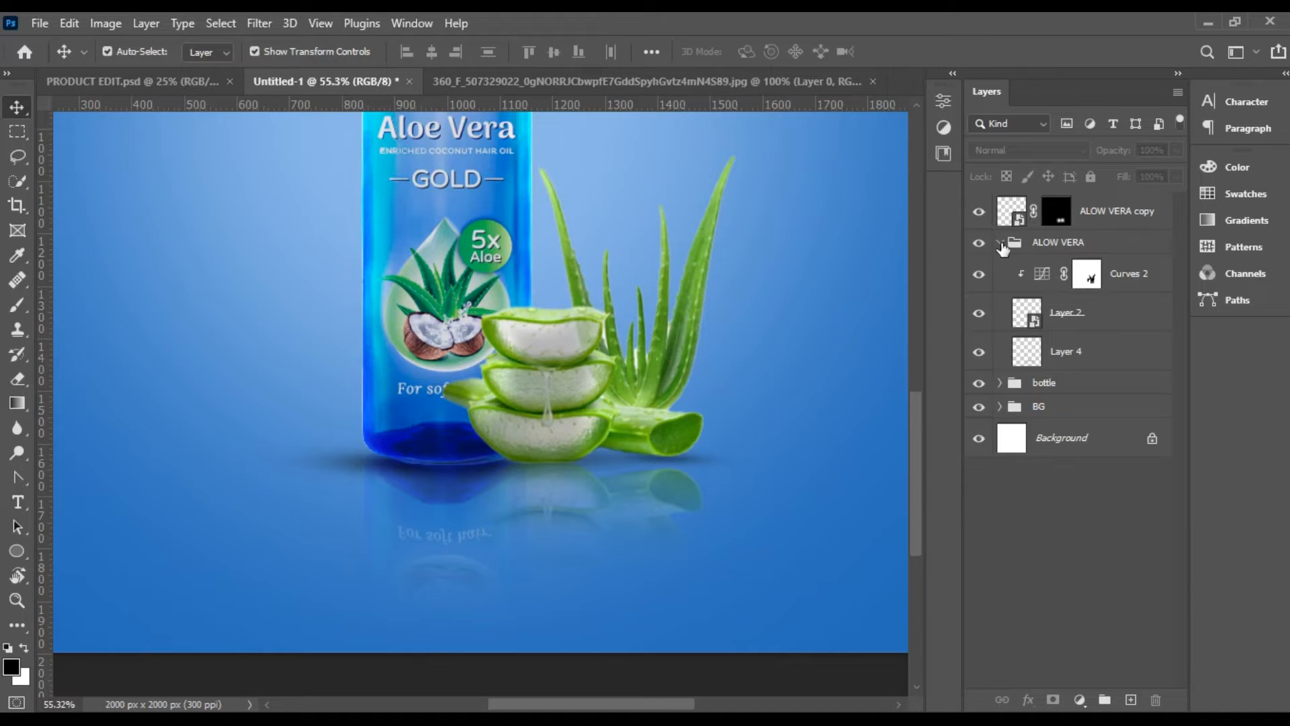
{"action": "left_click", "coordinate": [999, 242]}
{"action": "left_click_drag", "start_coordinate": [1095, 214], "coordinate": [1029, 228]}
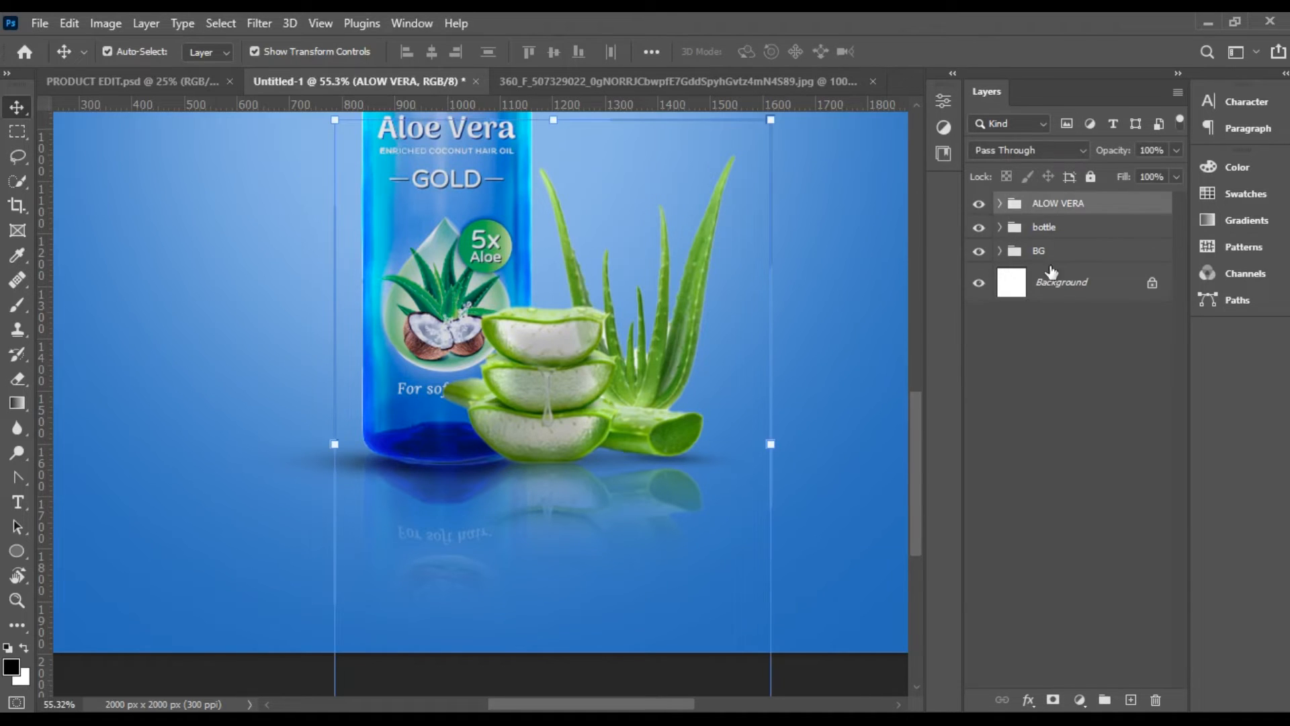
{"action": "left_click", "coordinate": [981, 209]}
{"action": "left_click", "coordinate": [980, 210]}
{"action": "left_click", "coordinate": [979, 228]}
{"action": "left_click", "coordinate": [978, 228]}
{"action": "scroll", "coordinate": [763, 506], "scroll_direction": "down", "scroll_amount": 1}
{"action": "scroll", "coordinate": [762, 504], "scroll_direction": "up", "scroll_amount": 2}
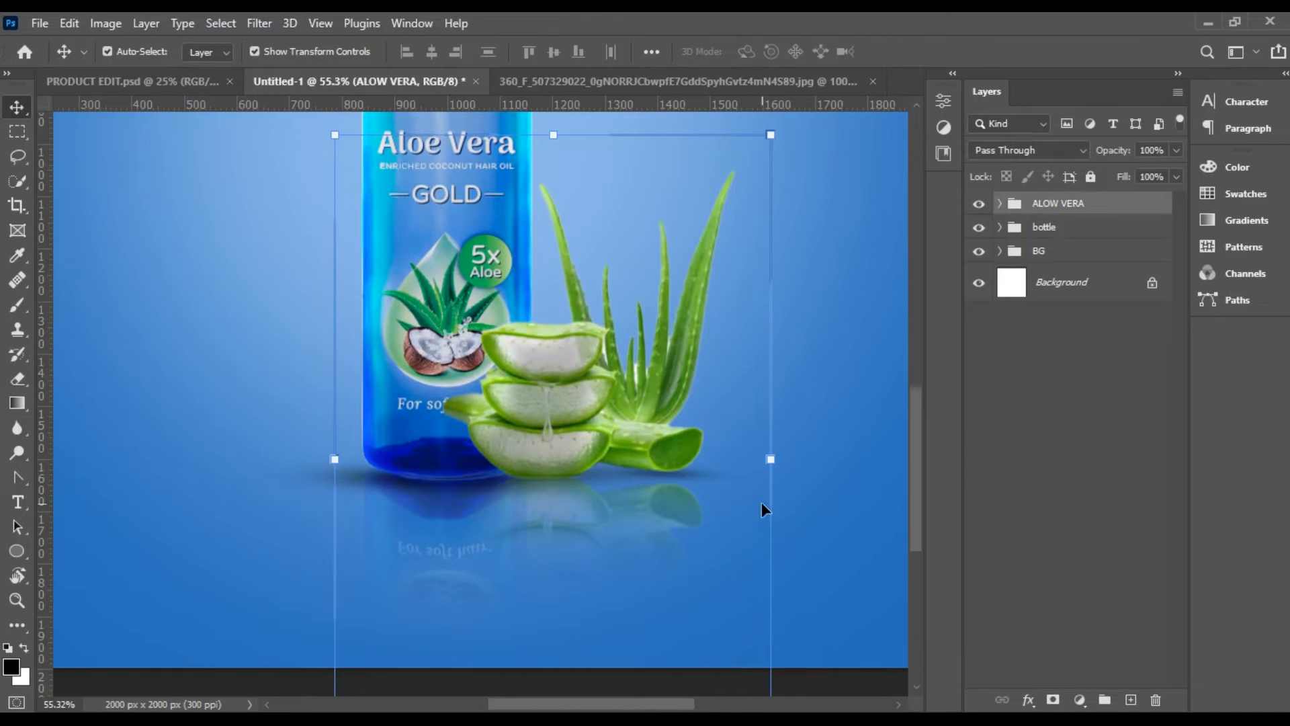
Place the COCONUT 1 image into the composition as a new layer
{"action": "left_click", "coordinate": [40, 23]}
{"action": "left_click", "coordinate": [91, 416]}
{"action": "left_click", "coordinate": [607, 566]}
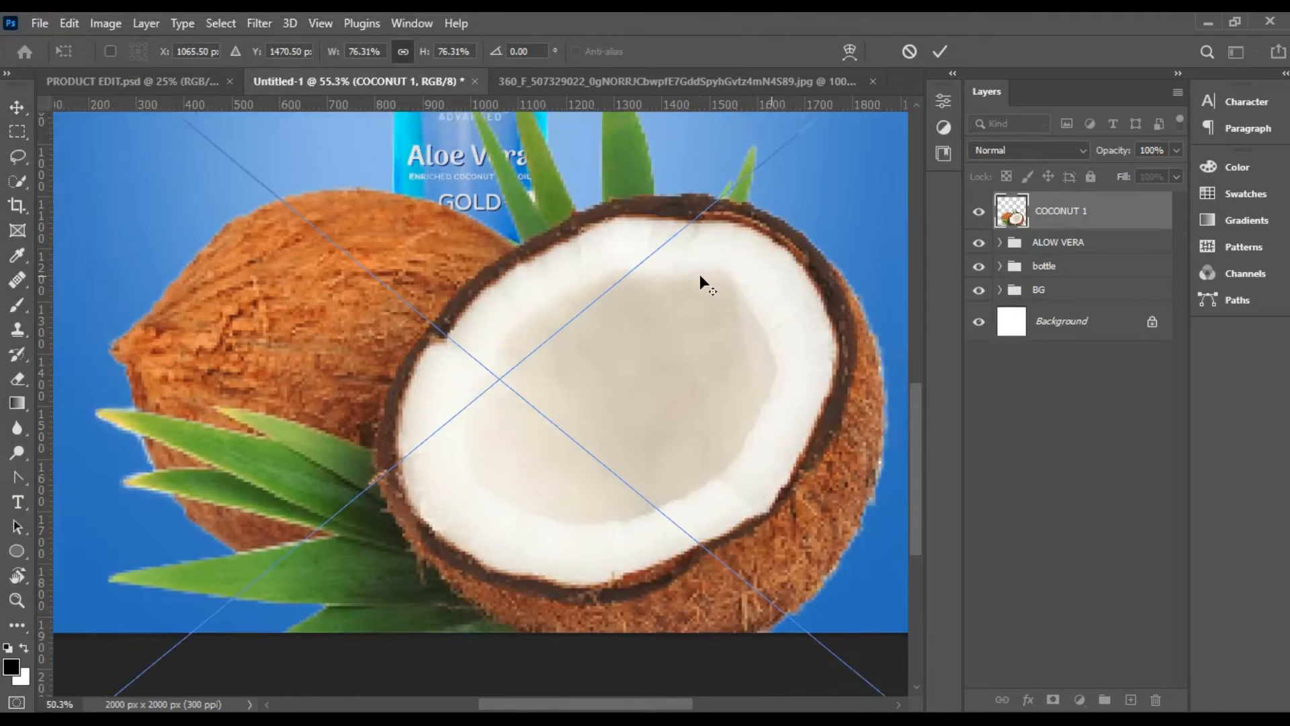
Scale the coconut image to 16.53% and position it on the ground against the left side of the bottle's base
{"action": "scroll", "coordinate": [700, 274], "scroll_direction": "down", "scroll_amount": 5}
{"action": "left_click_drag", "start_coordinate": [816, 149], "coordinate": [522, 388]}
{"action": "left_click_drag", "start_coordinate": [470, 430], "coordinate": [563, 309]}
{"action": "scroll", "coordinate": [637, 240], "scroll_direction": "up", "scroll_amount": 1}
{"action": "scroll", "coordinate": [610, 256], "scroll_direction": "up", "scroll_amount": 3}
{"action": "left_click_drag", "start_coordinate": [595, 390], "coordinate": [541, 431]}
{"action": "left_click_drag", "start_coordinate": [485, 527], "coordinate": [510, 493]}
{"action": "key", "text": "Right"}
{"action": "key", "text": "Right"}
{"action": "key", "text": "Right"}
{"action": "key", "text": "Right"}
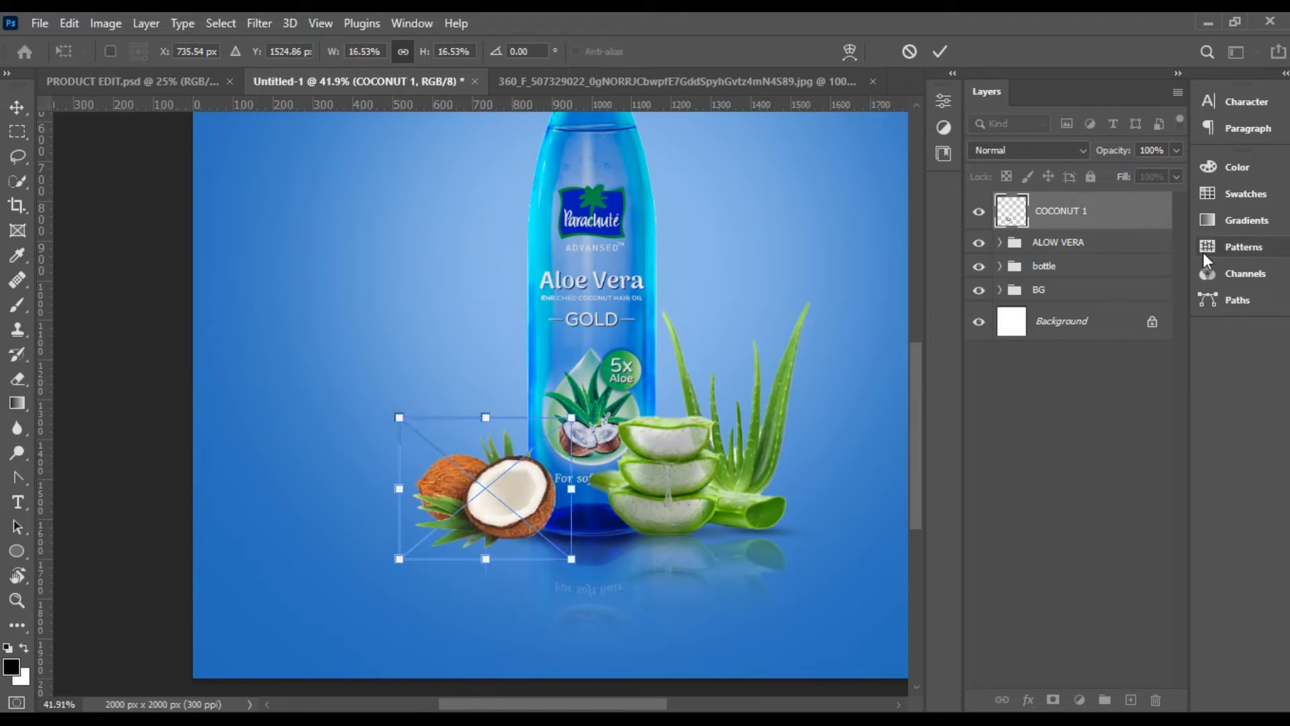
{"action": "key", "text": "Return"}
{"action": "left_click", "coordinate": [1054, 454]}
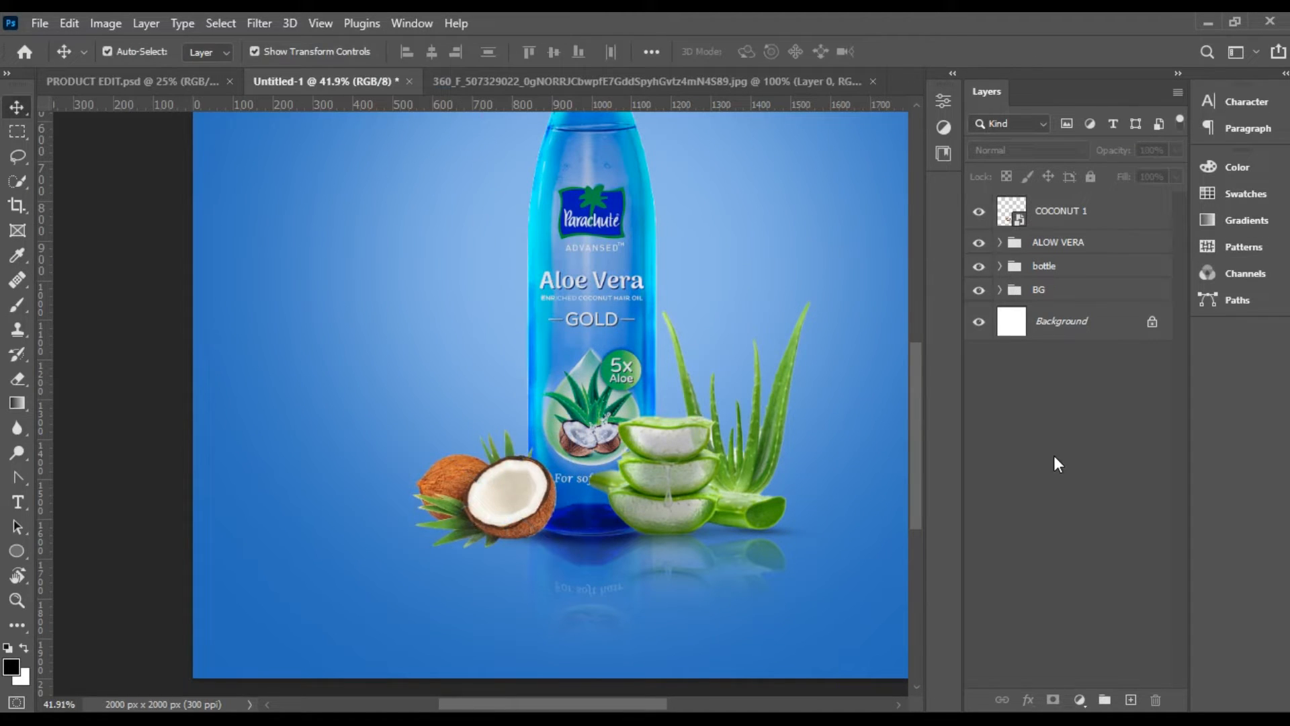
Darken the coconut with a Curves adjustment that lowers the white output, clip it to COCONUT 1, and target its mask for brushing
{"action": "left_click", "coordinate": [1055, 219]}
{"action": "left_click", "coordinate": [1080, 699]}
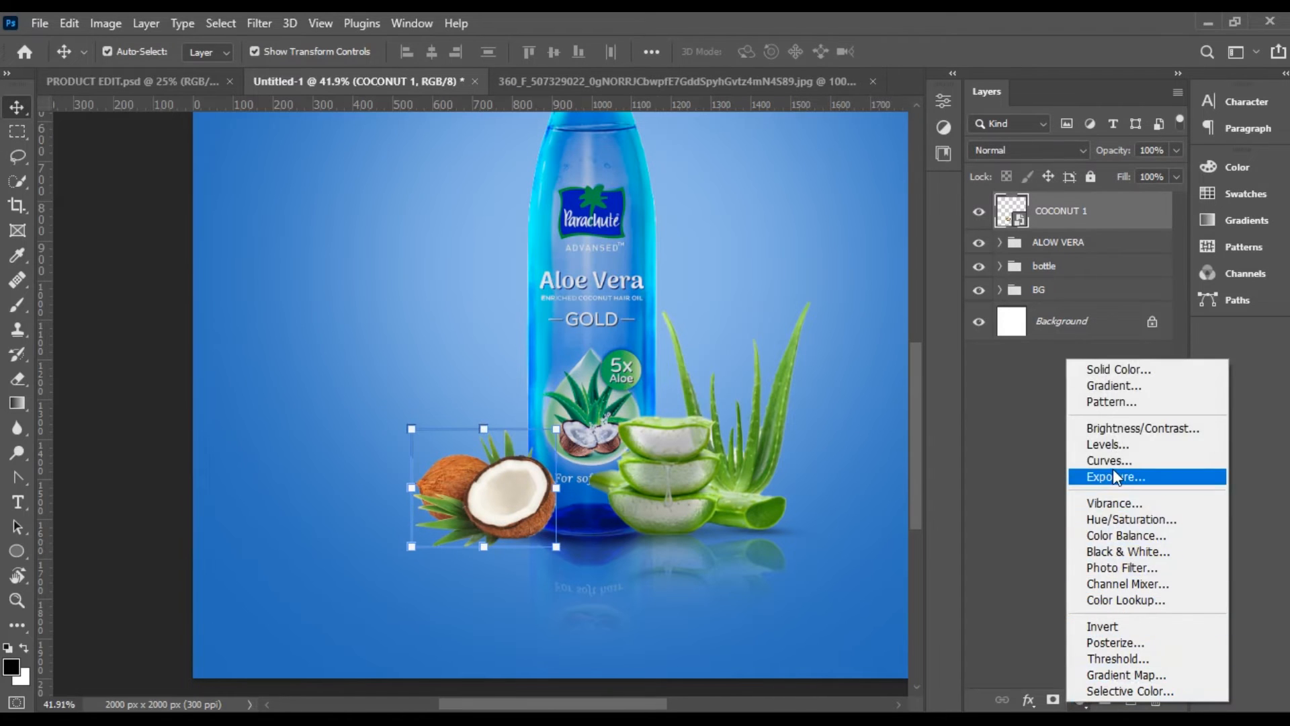
{"action": "left_click", "coordinate": [1110, 465]}
{"action": "left_click_drag", "start_coordinate": [893, 202], "coordinate": [892, 260]}
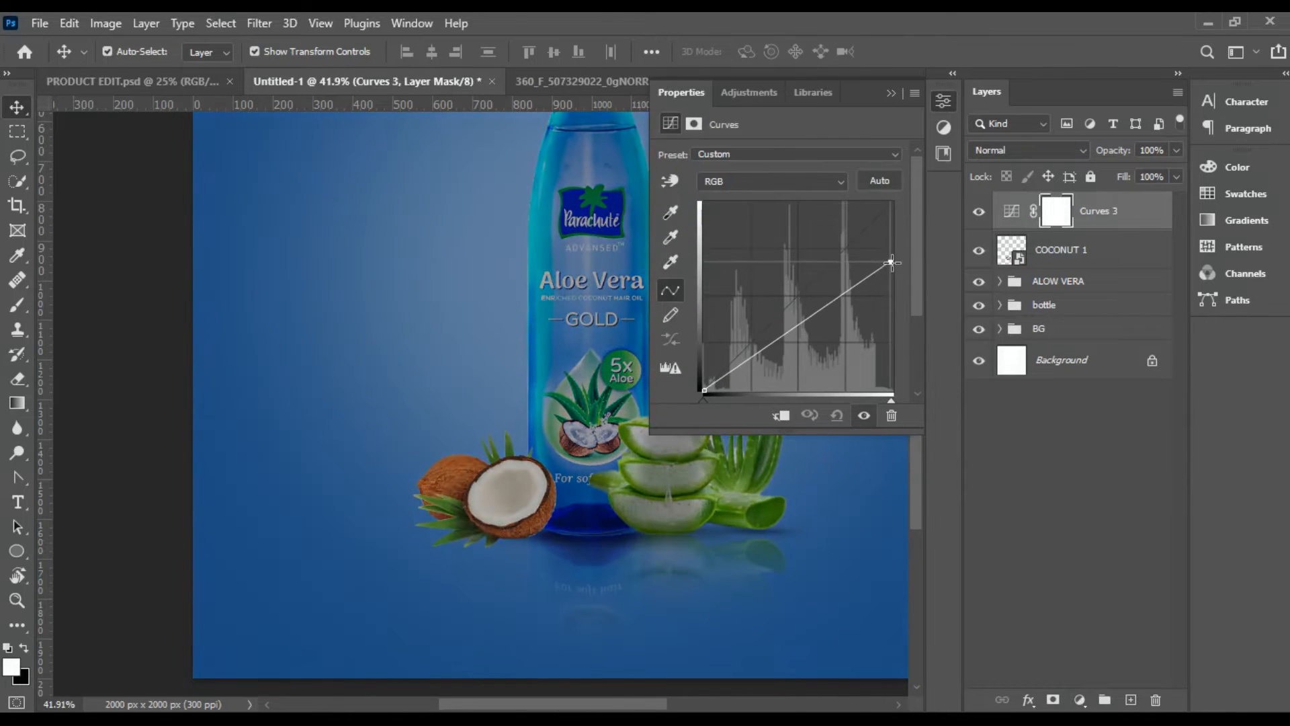
{"action": "left_click", "coordinate": [779, 416]}
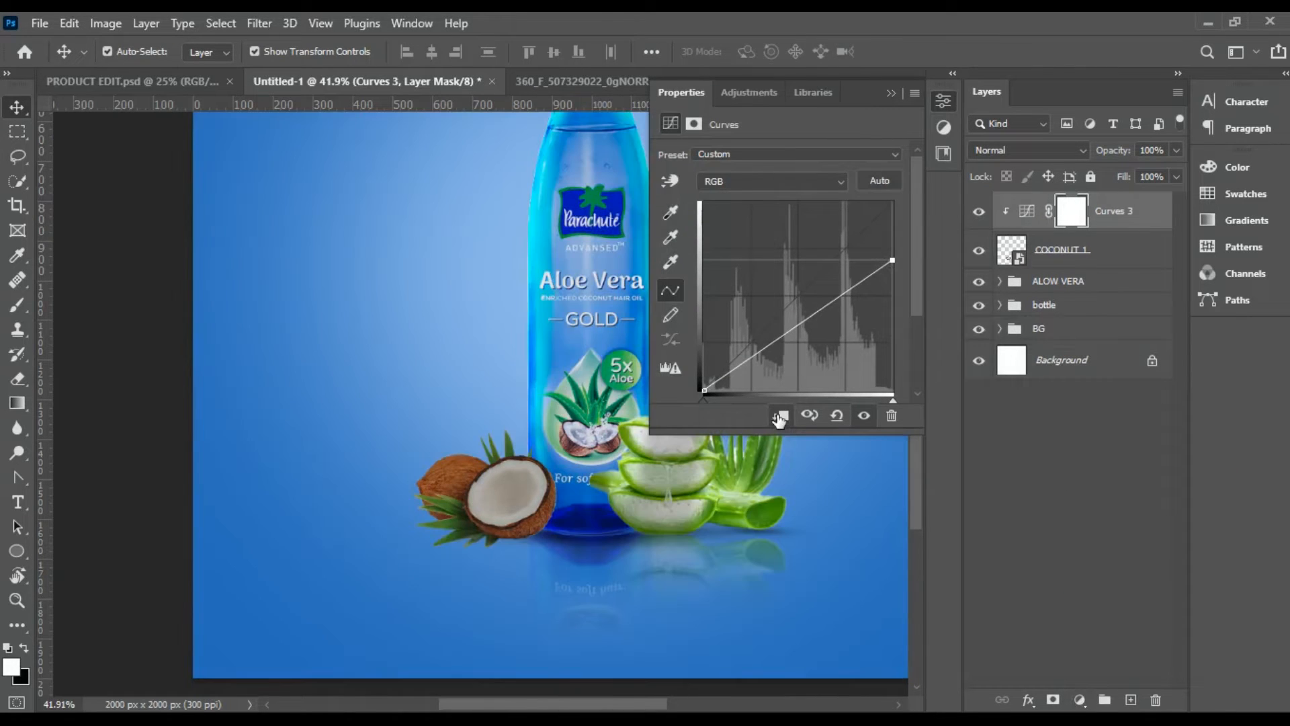
{"action": "left_click", "coordinate": [1080, 218]}
{"action": "key", "text": "b"}
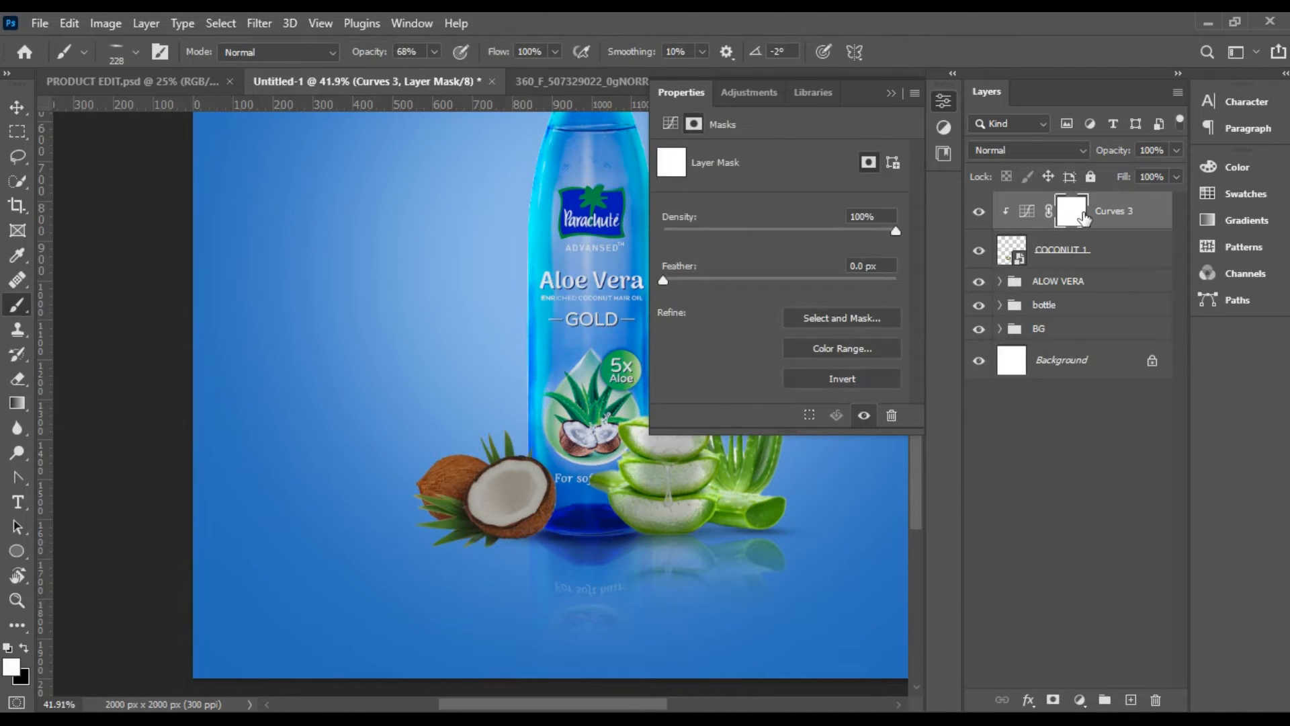
{"action": "key", "text": "ctrl+i"}
{"action": "left_click_drag", "start_coordinate": [509, 463], "coordinate": [540, 485]}
{"action": "key", "text": "ctrl+z"}
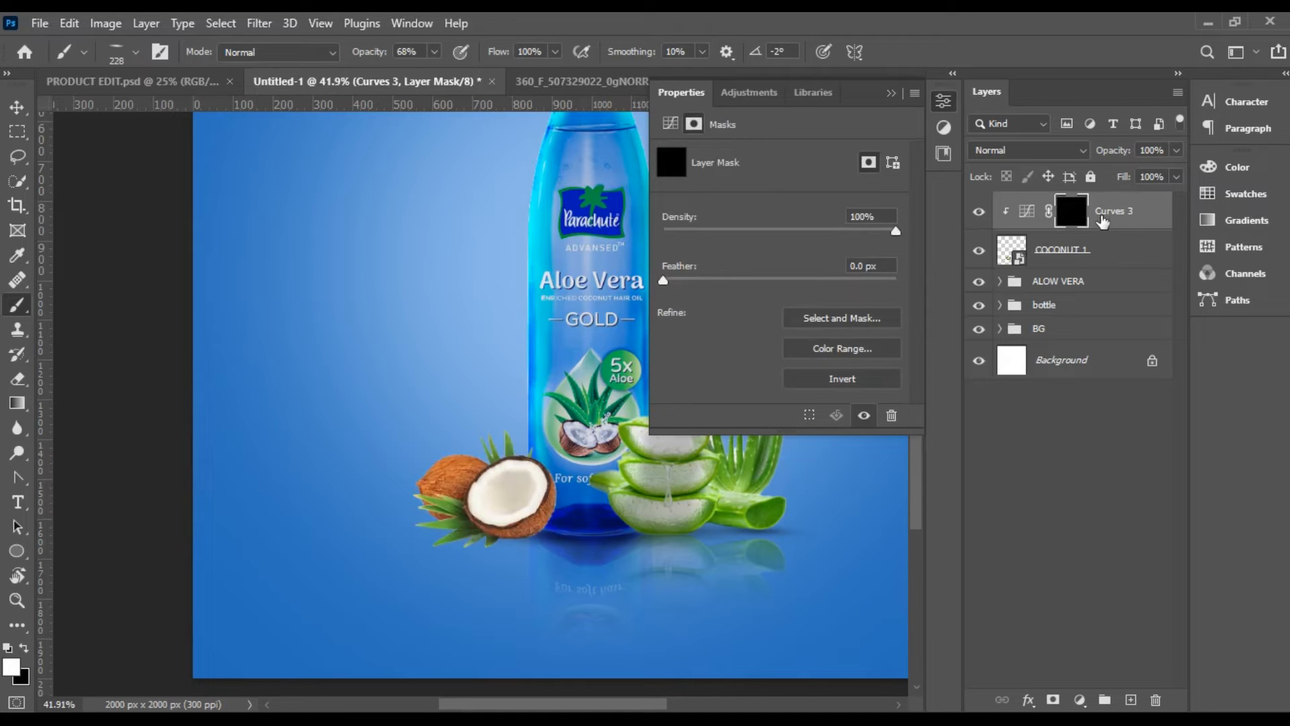
{"action": "key", "text": "ctrl+i"}
Paint black on the Curves 3 mask over the cut coconut with a soft round 228 px brush at 68% opacity
{"action": "left_click", "coordinate": [24, 648]}
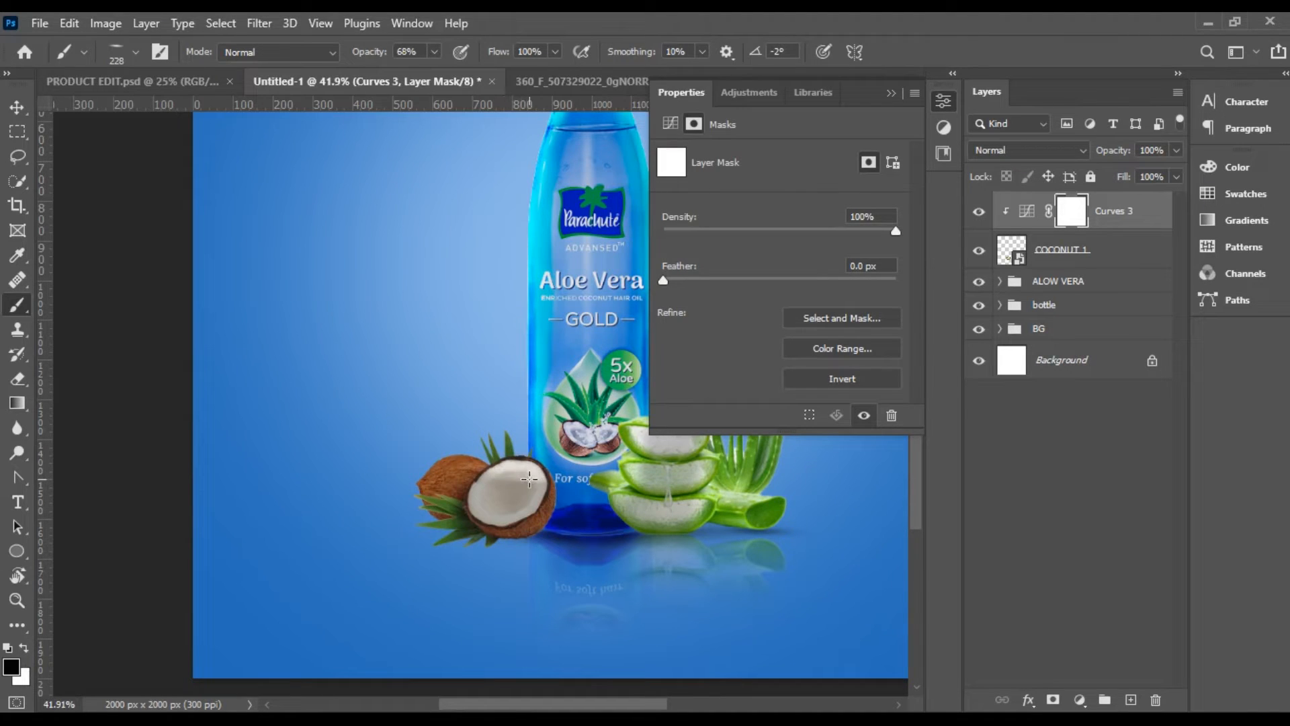
{"action": "left_click", "coordinate": [135, 52]}
{"action": "left_click_drag", "start_coordinate": [54, 124], "coordinate": [55, 141]}
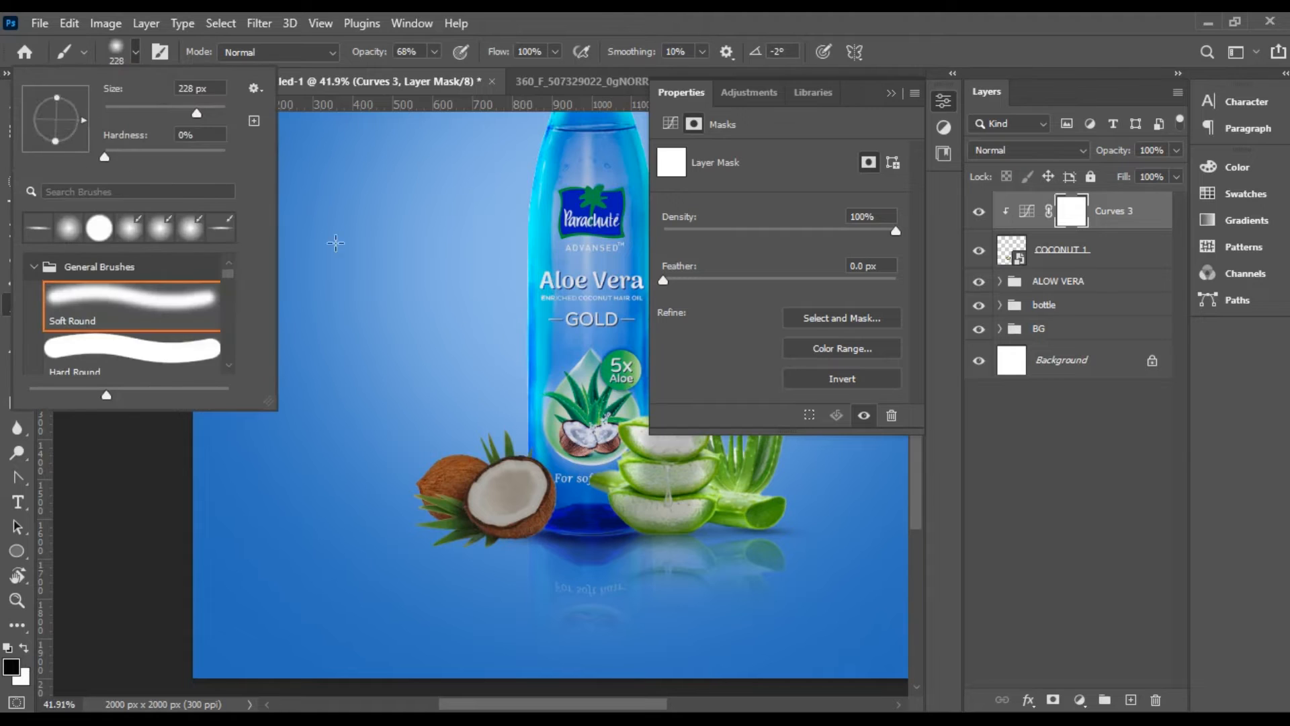
{"action": "mouse_move", "coordinate": [495, 466]}
{"action": "left_mouse_down"}
{"action": "mouse_move", "coordinate": [537, 485]}
{"action": "mouse_move", "coordinate": [539, 464]}
{"action": "mouse_move", "coordinate": [548, 518]}
{"action": "mouse_move", "coordinate": [550, 501]}
{"action": "mouse_move", "coordinate": [438, 503]}
{"action": "left_mouse_up"}
{"action": "key", "text": "ctrl+z"}
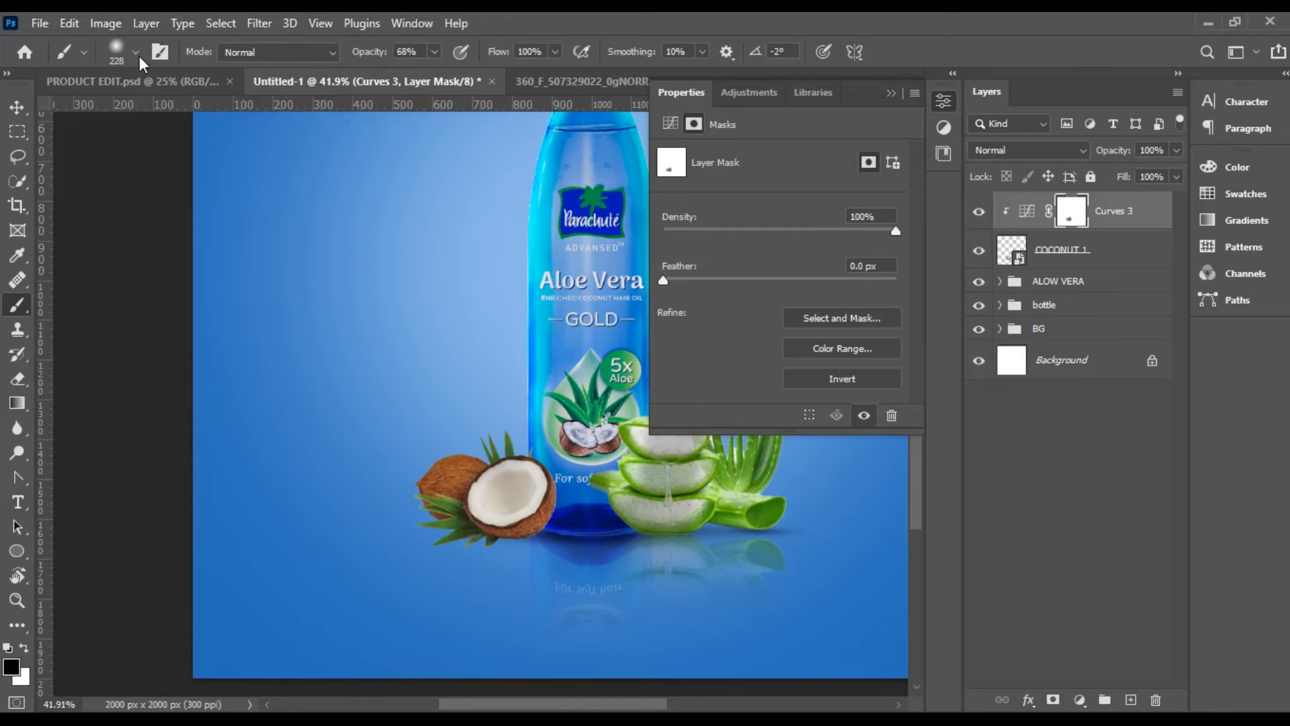
Refine the Curves 3 mask by painting black over the whole coconut and leaves with the soft brush at 78 px
{"action": "left_click", "coordinate": [135, 52]}
{"action": "left_click_drag", "start_coordinate": [198, 125], "coordinate": [154, 124]}
{"action": "left_click", "coordinate": [430, 479]}
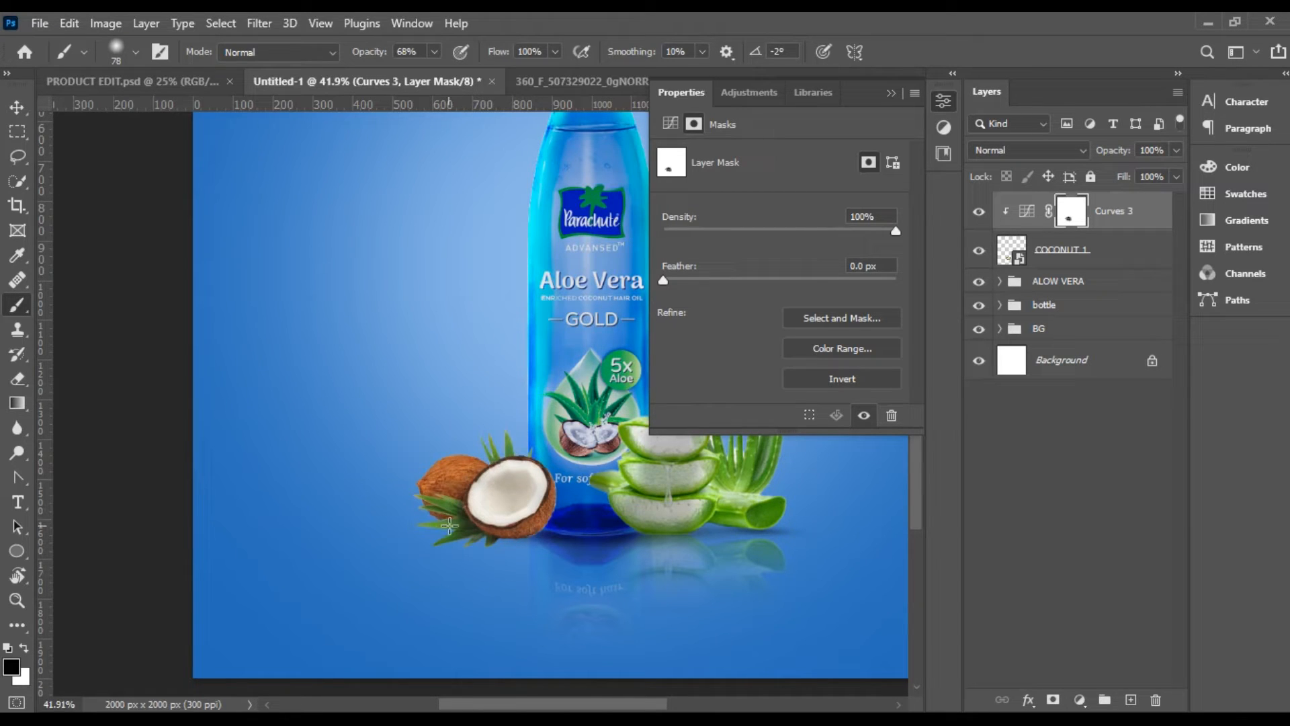
{"action": "left_click", "coordinate": [890, 92]}
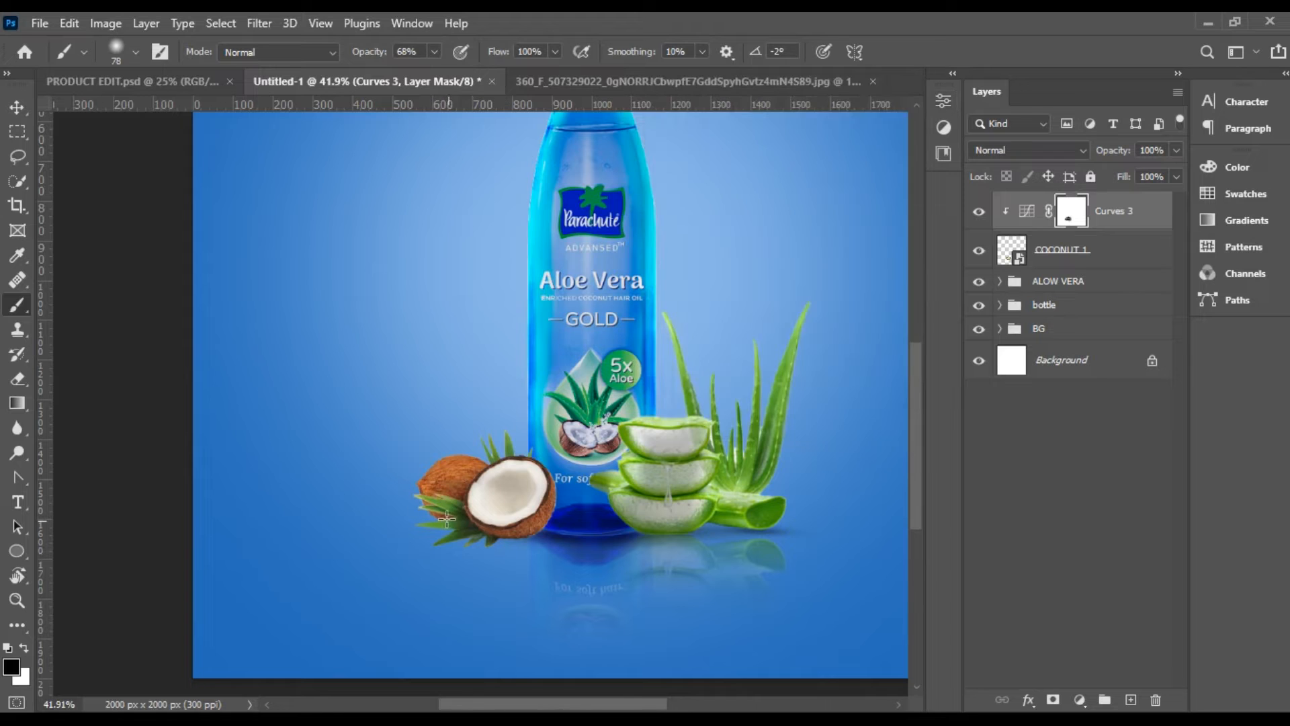
{"action": "scroll", "coordinate": [445, 344], "scroll_direction": "up", "scroll_amount": 2}
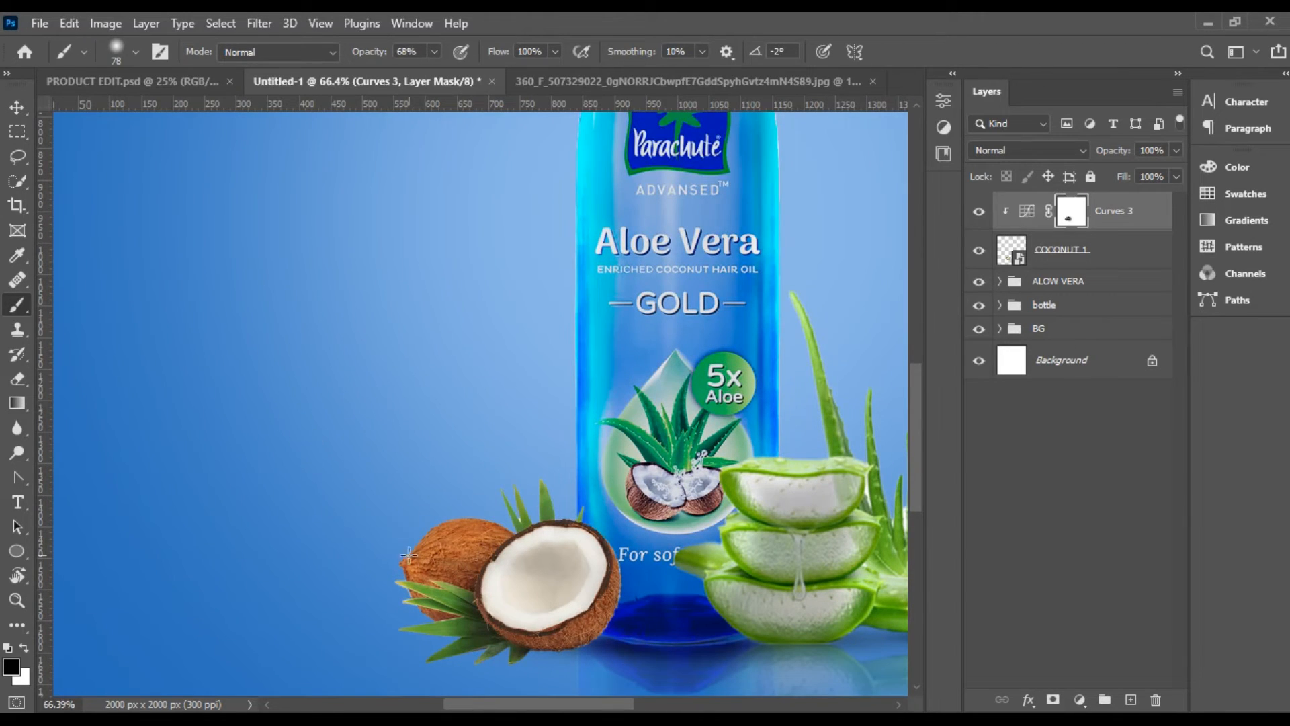
{"action": "scroll", "coordinate": [482, 609], "scroll_direction": "down", "scroll_amount": 2}
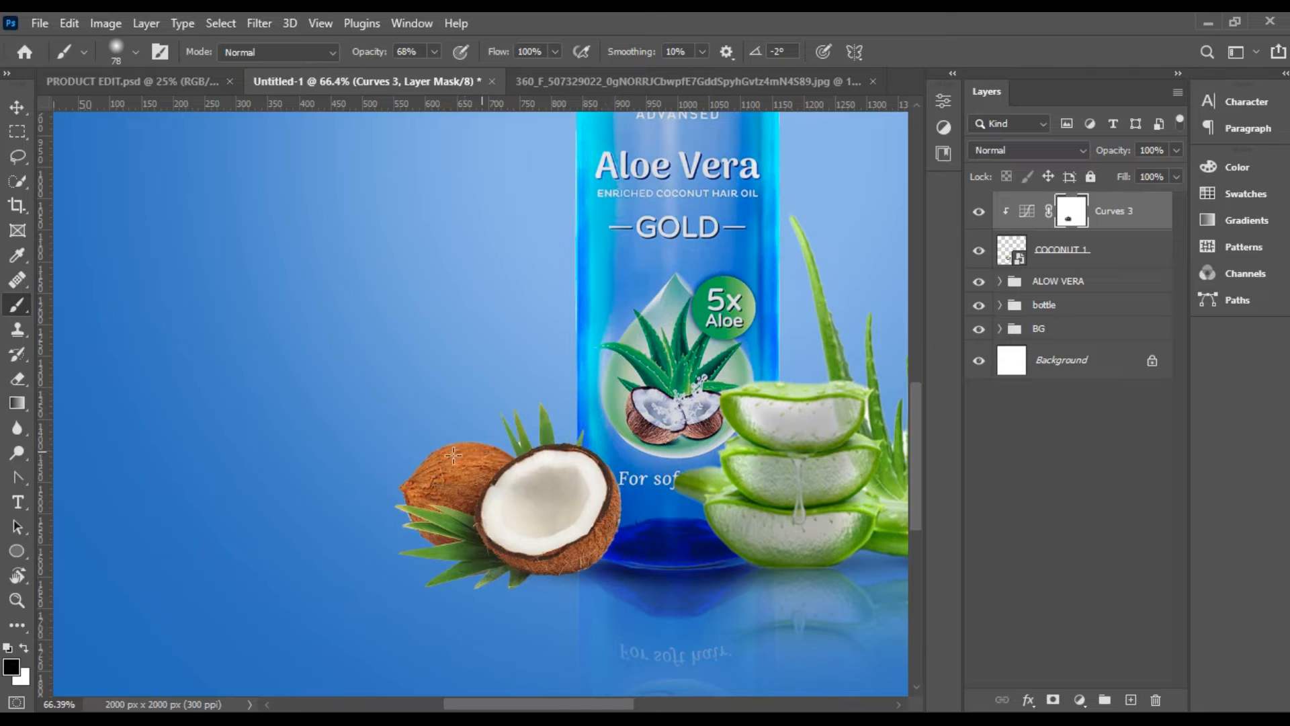
{"action": "scroll", "coordinate": [593, 509], "scroll_direction": "down", "scroll_amount": 2}
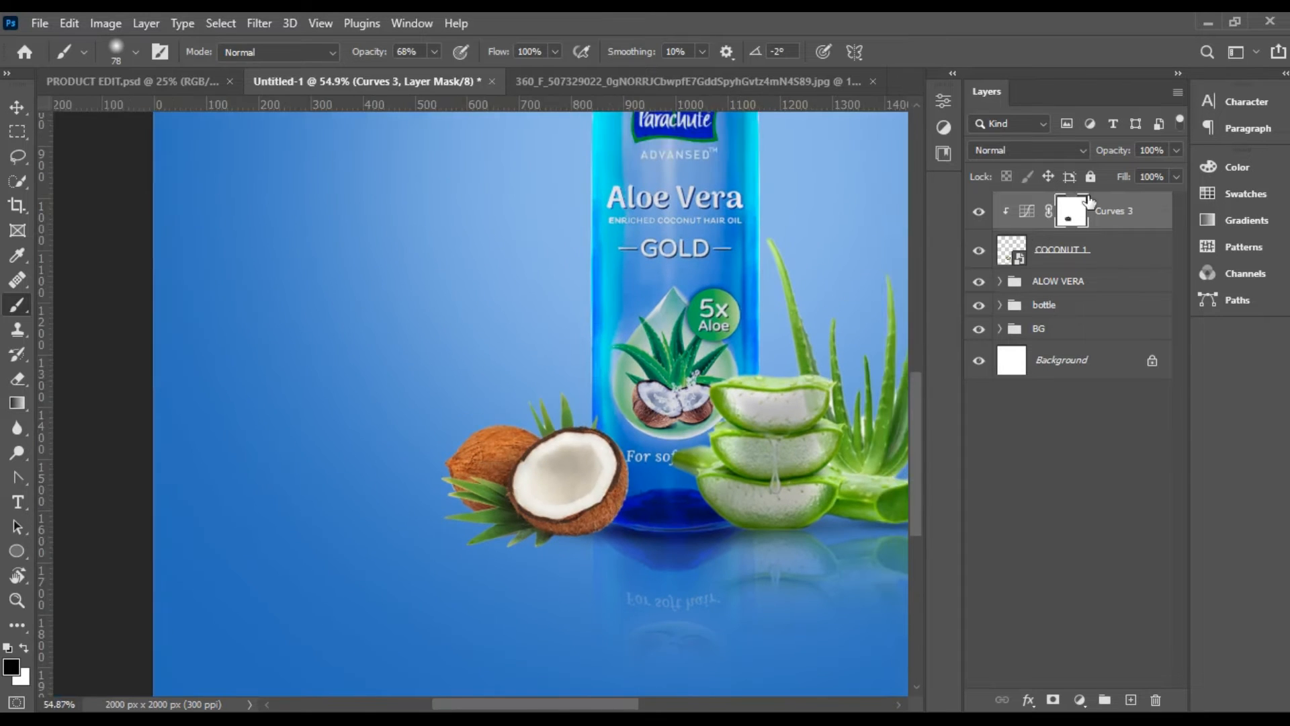
Group the COCONUT 1 layer with its Curves adjustment and name the group COCONUT
{"action": "left_click", "coordinate": [1041, 260]}
{"action": "left_click", "coordinate": [1108, 213], "text": "shift"}
{"action": "left_click", "coordinate": [1105, 699]}
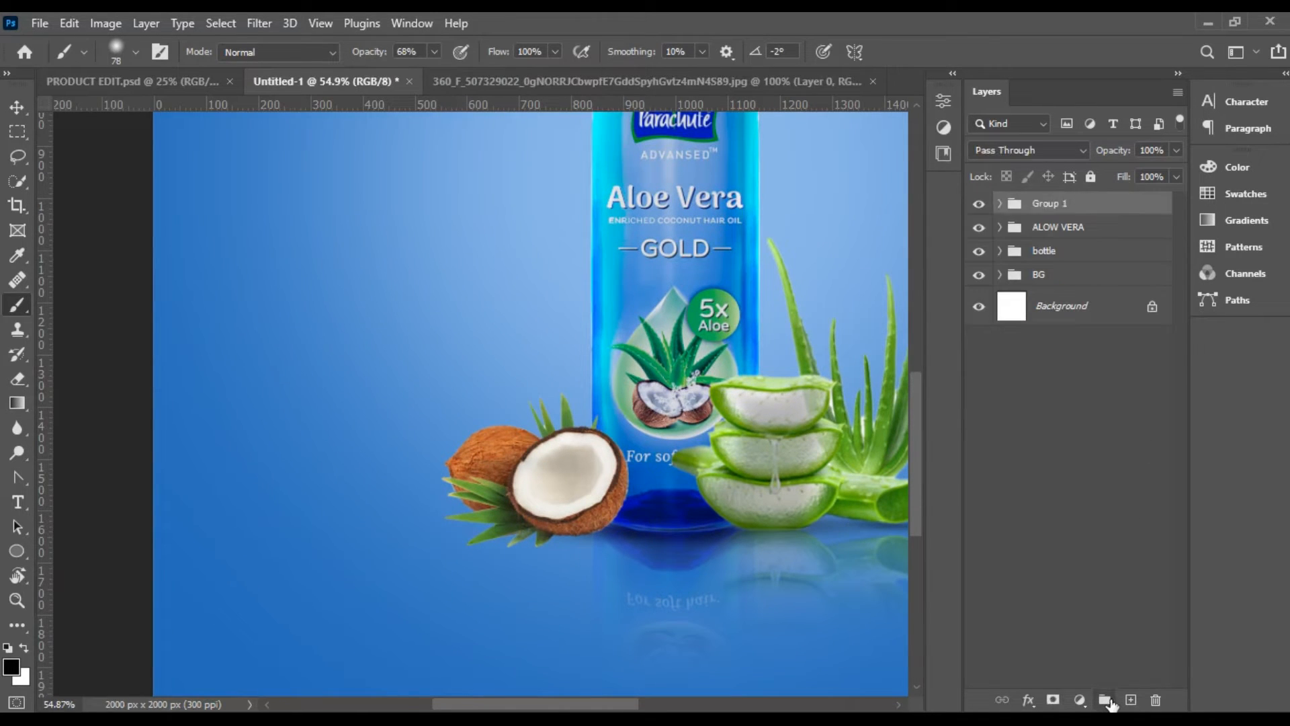
{"action": "double_click", "coordinate": [1048, 203]}
{"action": "type", "text": "coc"}
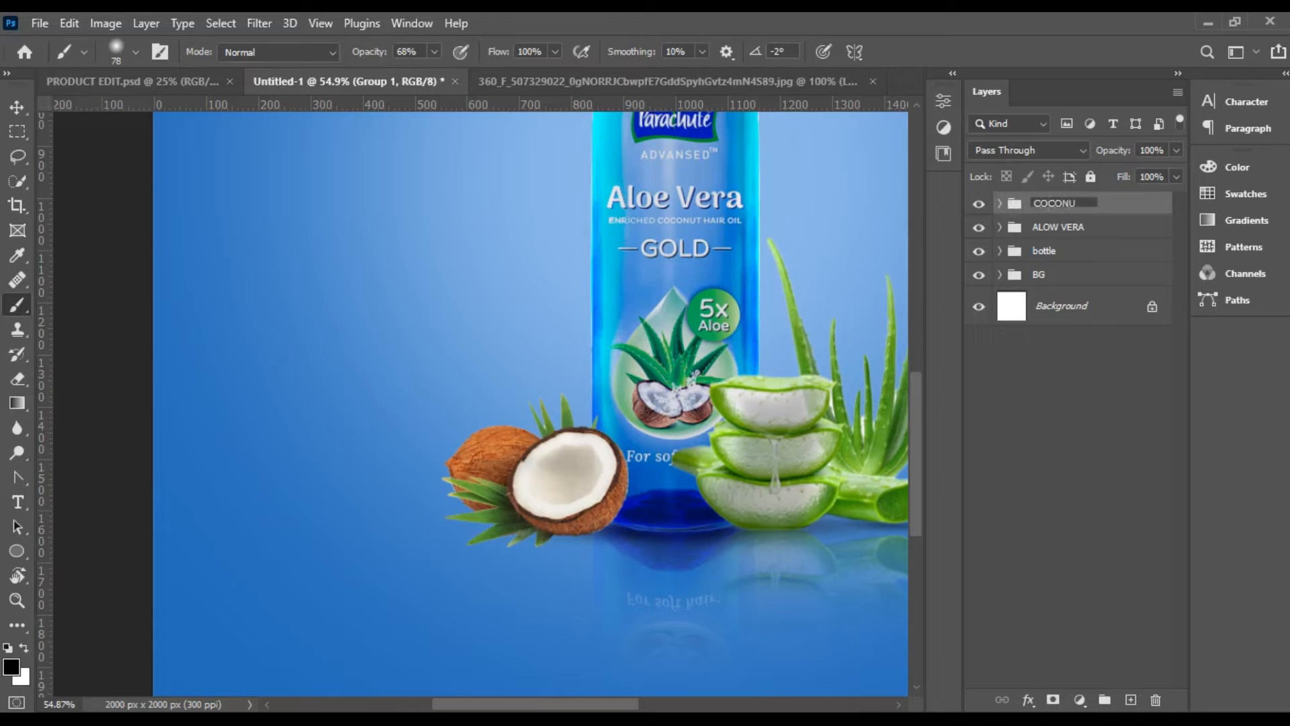
{"action": "key", "text": "Return"}
Duplicate the COCONUT group and convert the copy to a smart object
{"action": "key", "text": "ctrl+j"}
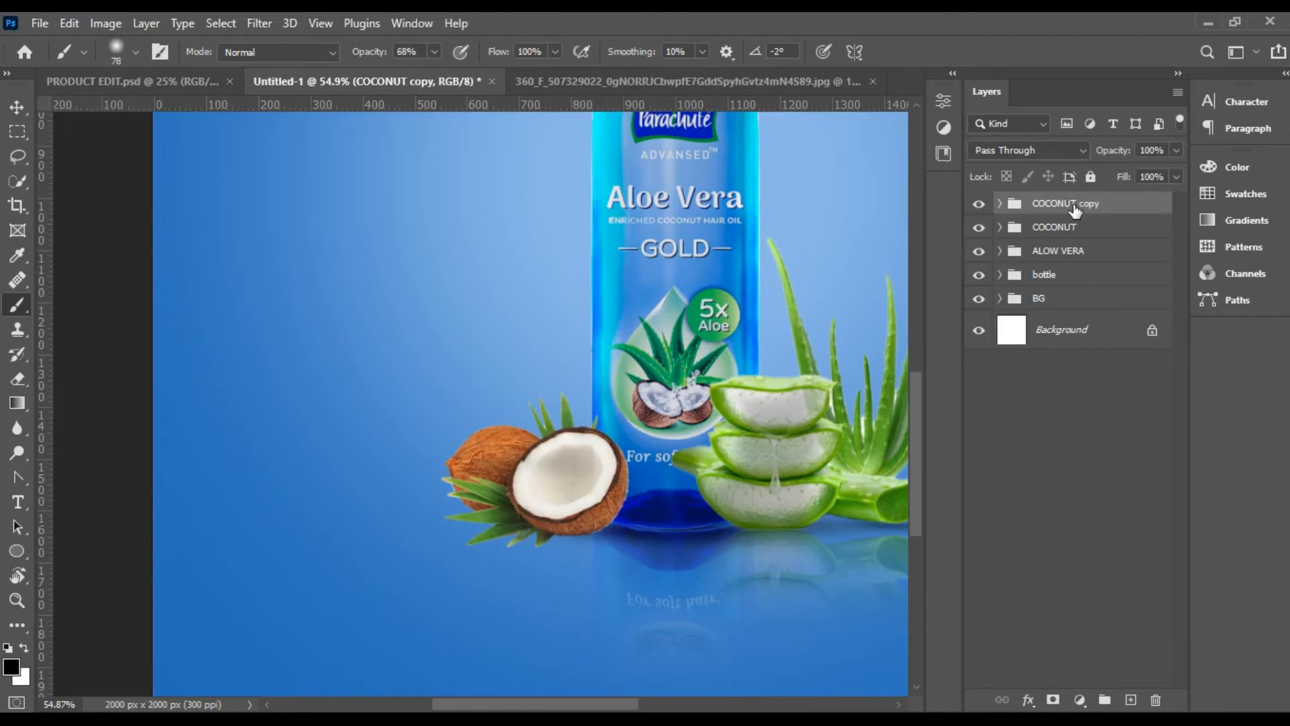
{"action": "right_click", "coordinate": [1072, 206]}
{"action": "left_click", "coordinate": [1136, 272]}
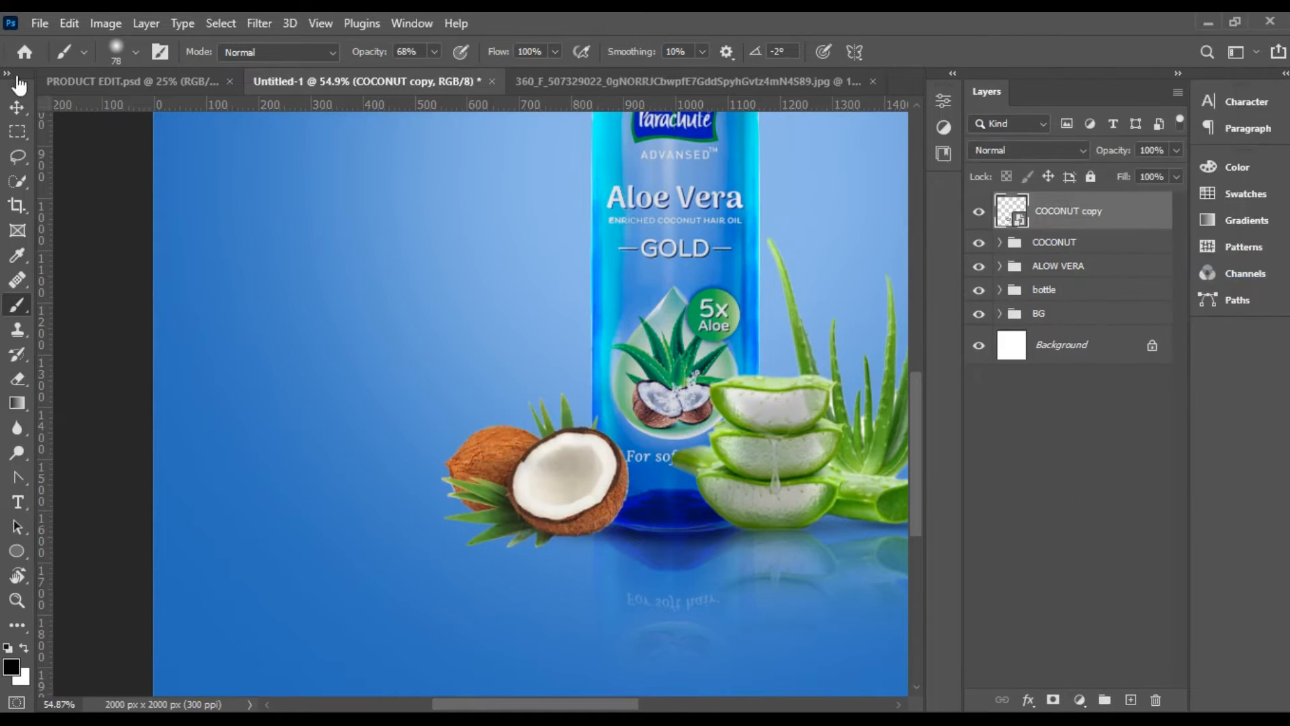
Flip the COCONUT copy vertically and move it 253 px straight down beneath the original coconut
{"action": "key", "text": "v"}
{"action": "right_click", "coordinate": [547, 498]}
{"action": "key", "text": "Escape"}
{"action": "key", "text": "ctrl+t"}
{"action": "right_click", "coordinate": [546, 437]}
{"action": "left_click", "coordinate": [578, 426]}
{"action": "left_click_drag", "start_coordinate": [556, 444], "coordinate": [554, 554]}
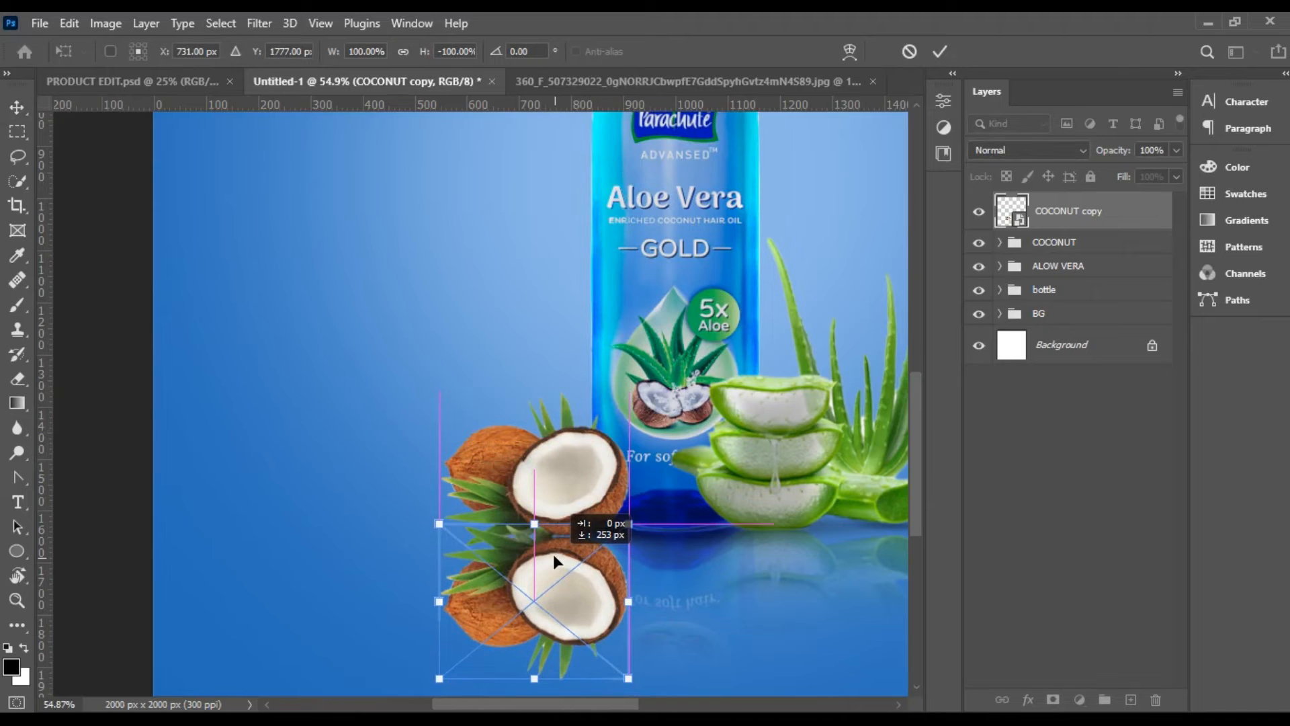
Nudge the flipped coconut up 5 px to Y 1772 px so it meets the original's base, and apply the transform
{"action": "scroll", "coordinate": [548, 553], "scroll_direction": "up", "scroll_amount": 2}
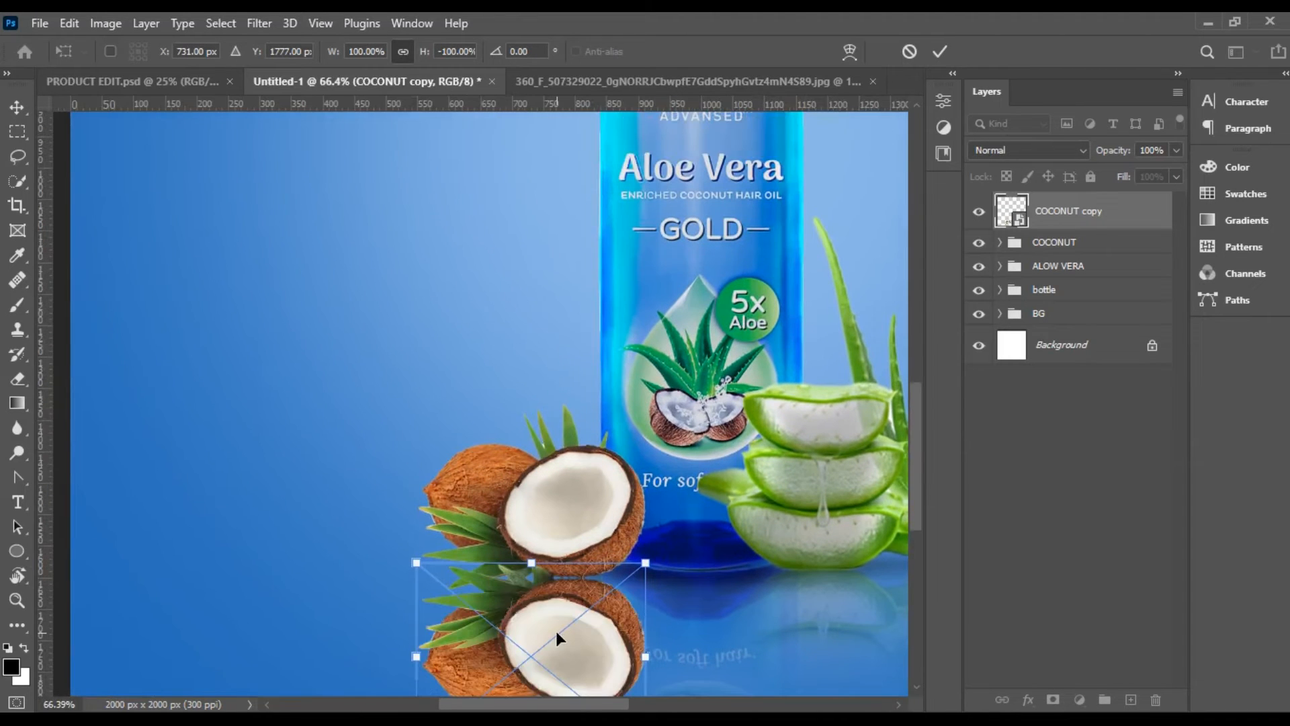
{"action": "scroll", "coordinate": [559, 631], "scroll_direction": "up", "scroll_amount": 5}
{"action": "key", "text": "alt+space"}
{"action": "scroll", "coordinate": [559, 631], "scroll_direction": "up", "scroll_amount": 1}
{"action": "key", "text": "Escape"}
{"action": "key", "text": "Up"}
{"action": "key", "text": "Up"}
{"action": "key", "text": "Up"}
{"action": "key", "text": "Up"}
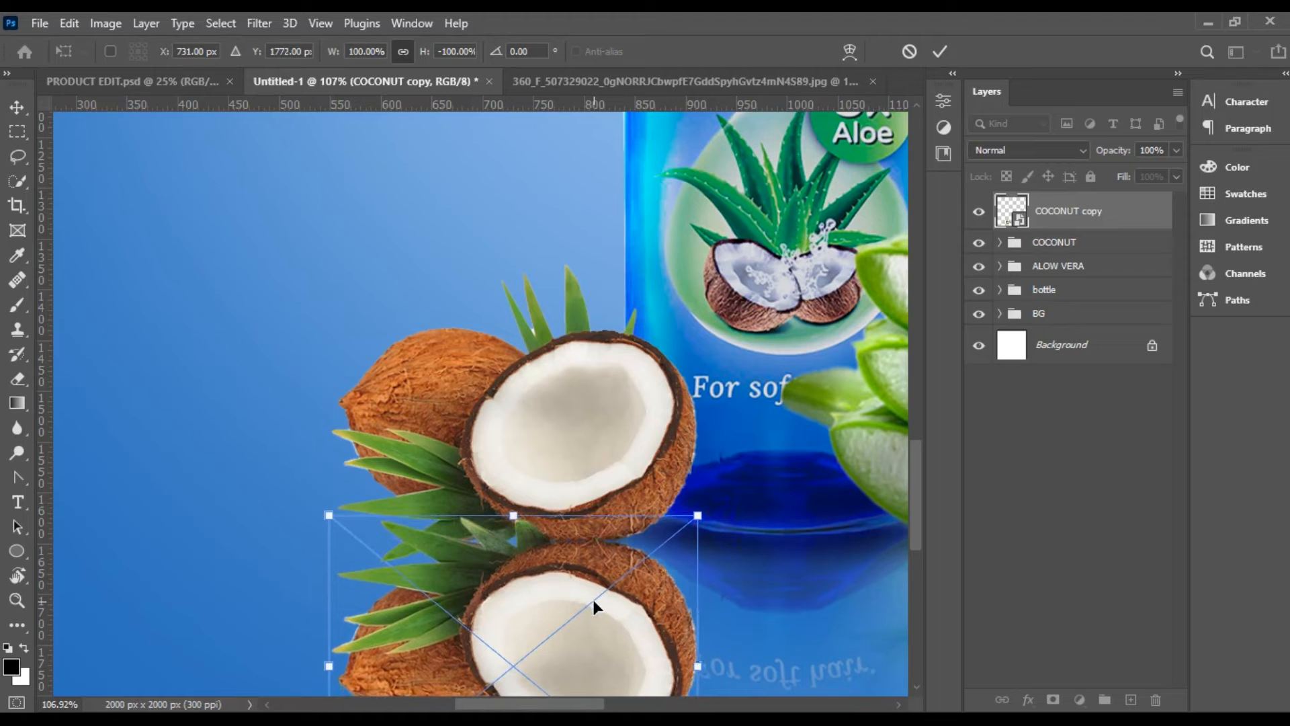
{"action": "left_click", "coordinate": [939, 52]}
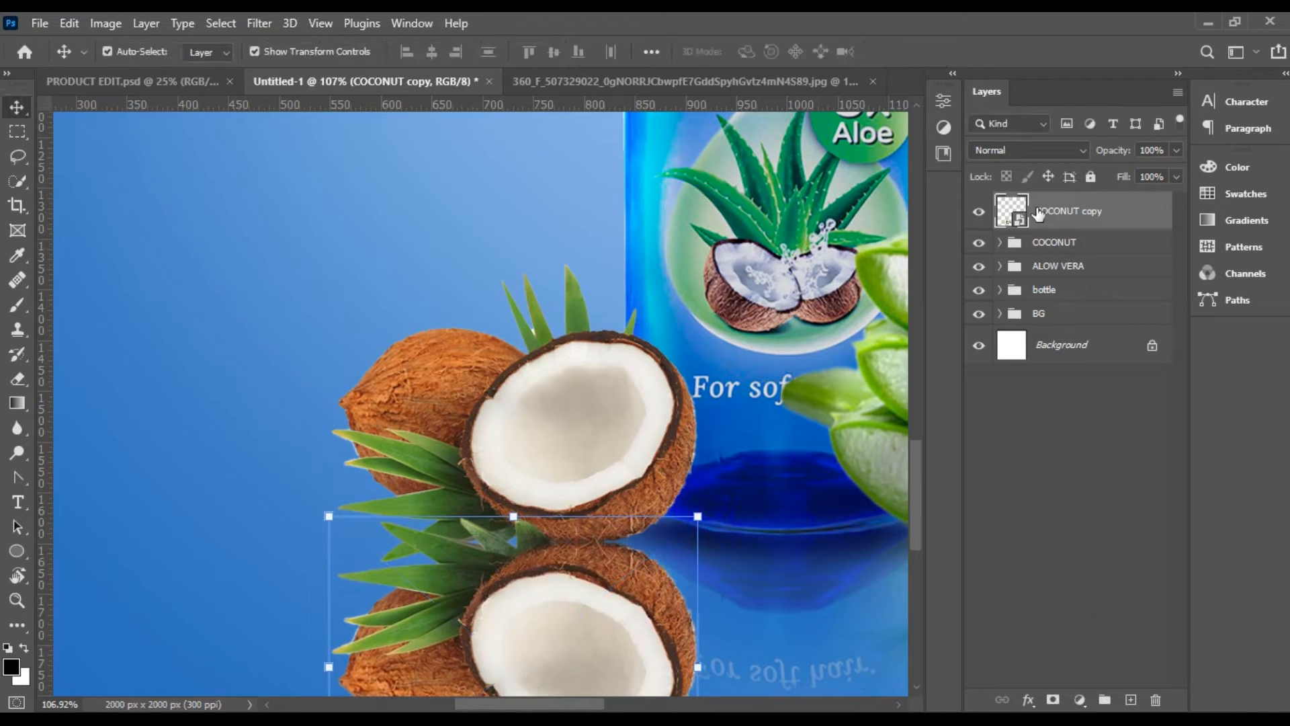
Add a black mask to the COCONUT copy and reveal its upper part in white with a soft 385 px brush
{"action": "left_click", "coordinate": [1053, 699]}
{"action": "key", "text": "ctrl+i"}
{"action": "key", "text": "b"}
{"action": "key", "text": "x"}
{"action": "left_click", "coordinate": [116, 49]}
{"action": "left_click_drag", "start_coordinate": [154, 113], "coordinate": [206, 113]}
{"action": "left_click", "coordinate": [560, 545]}
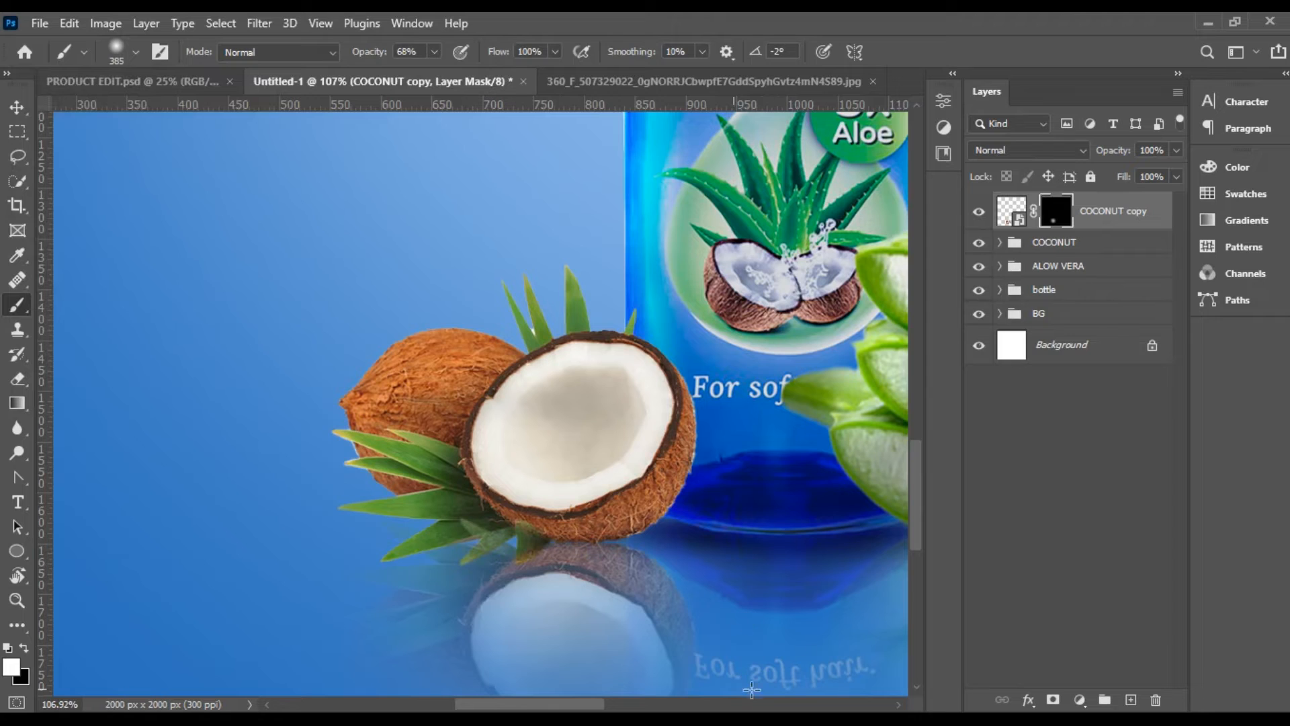
Lower the coconut reflection's opacity and move its layer into the COCONUT group
{"action": "left_click_drag", "start_coordinate": [1179, 150], "coordinate": [1098, 243]}
{"action": "left_click", "coordinate": [17, 108]}
{"action": "left_click", "coordinate": [1000, 203]}
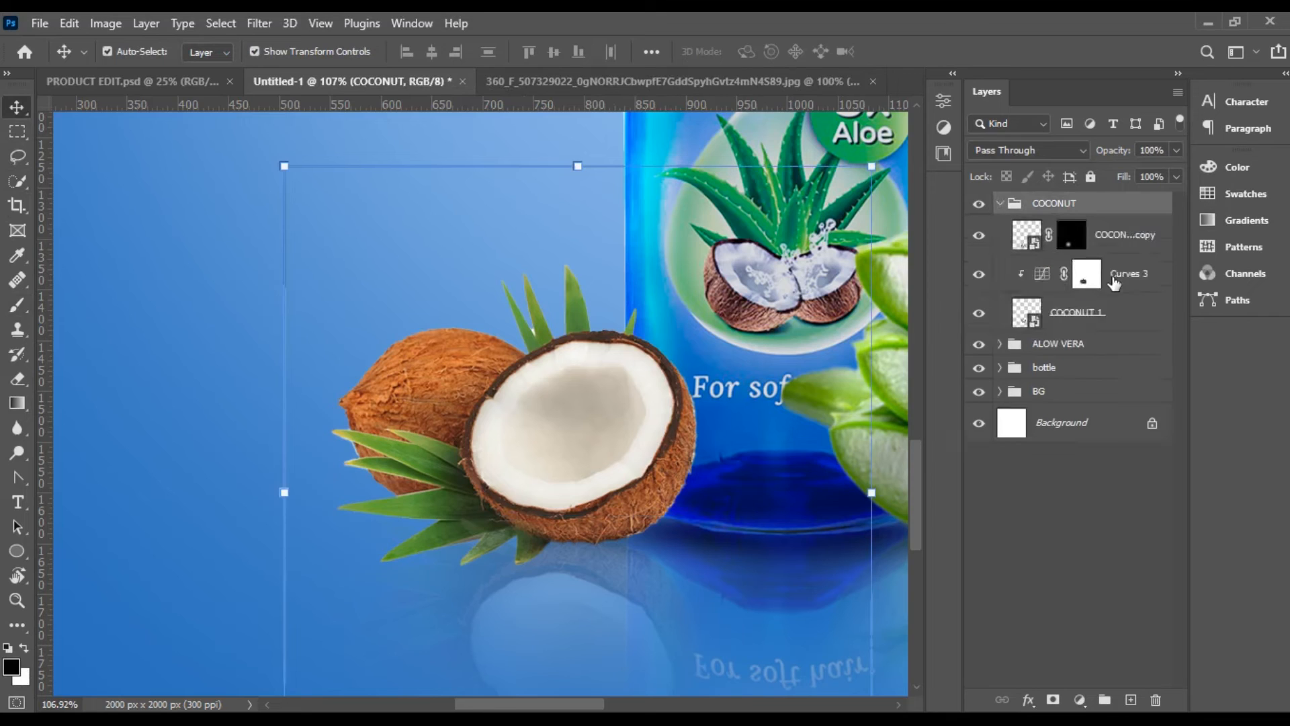
Add an empty layer directly beneath the COCONUT 1 layer inside the COCONUT group and activate the Brush for it
{"action": "left_click", "coordinate": [1114, 279]}
{"action": "left_click", "coordinate": [1097, 324]}
{"action": "left_click", "coordinate": [1133, 700]}
{"action": "left_click_drag", "start_coordinate": [1075, 313], "coordinate": [1104, 349]}
{"action": "left_click", "coordinate": [19, 321]}
{"action": "left_click", "coordinate": [17, 306]}
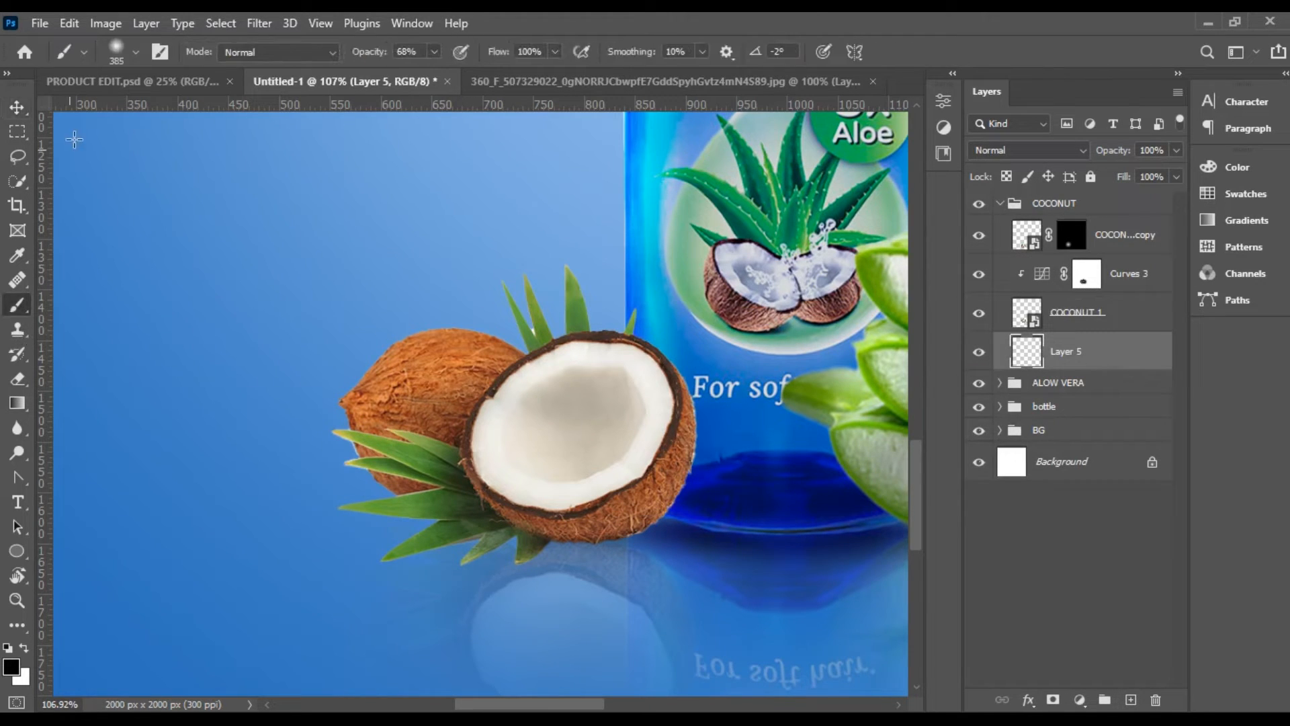
{"action": "left_click", "coordinate": [134, 53]}
{"action": "left_click", "coordinate": [574, 545]}
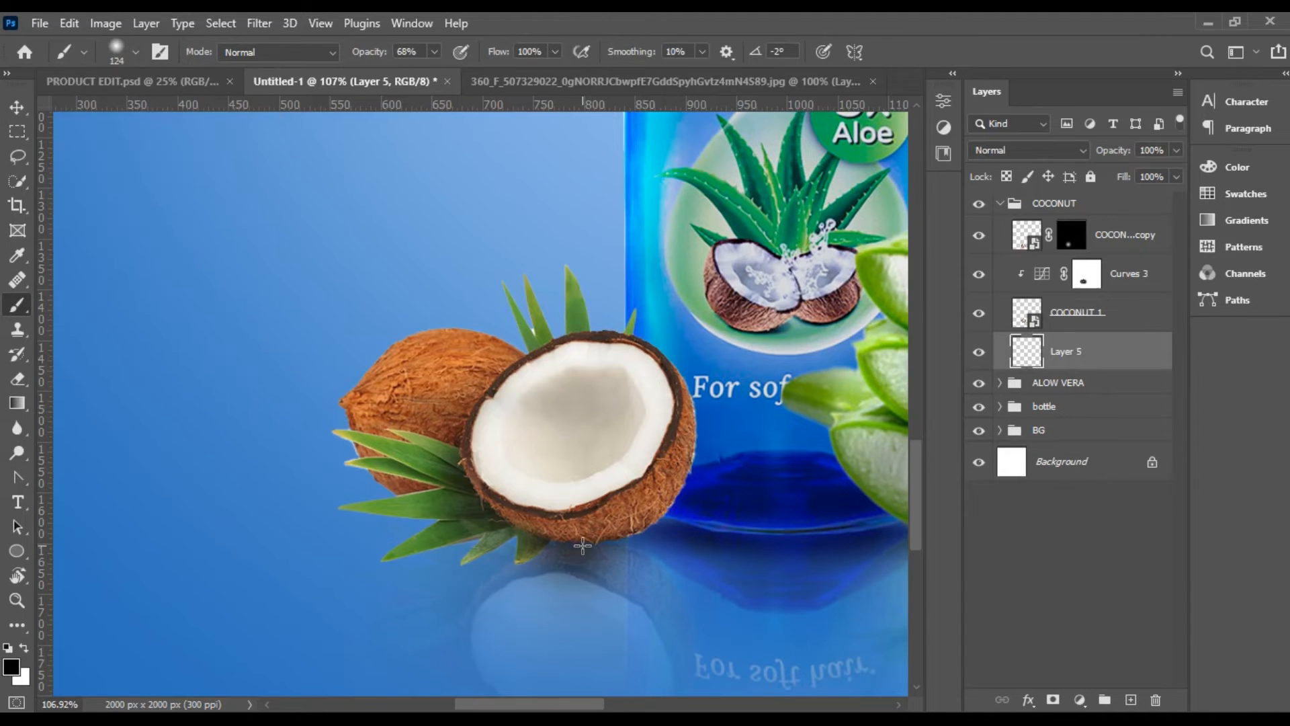
{"action": "left_click", "coordinate": [84, 52]}
Flatten the soft round brush tip into a thin horizontal ellipse and set its size to 152 px
{"action": "left_click", "coordinate": [135, 52]}
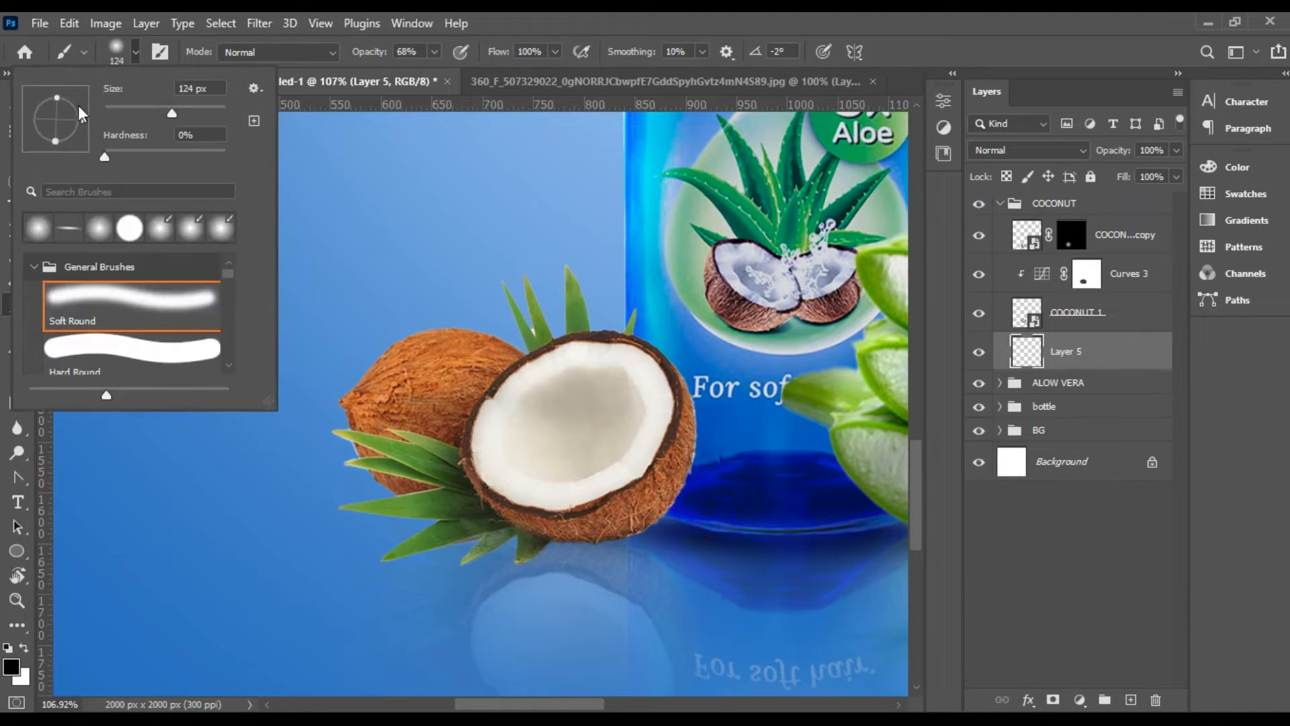
{"action": "left_click_drag", "start_coordinate": [172, 112], "coordinate": [176, 115]}
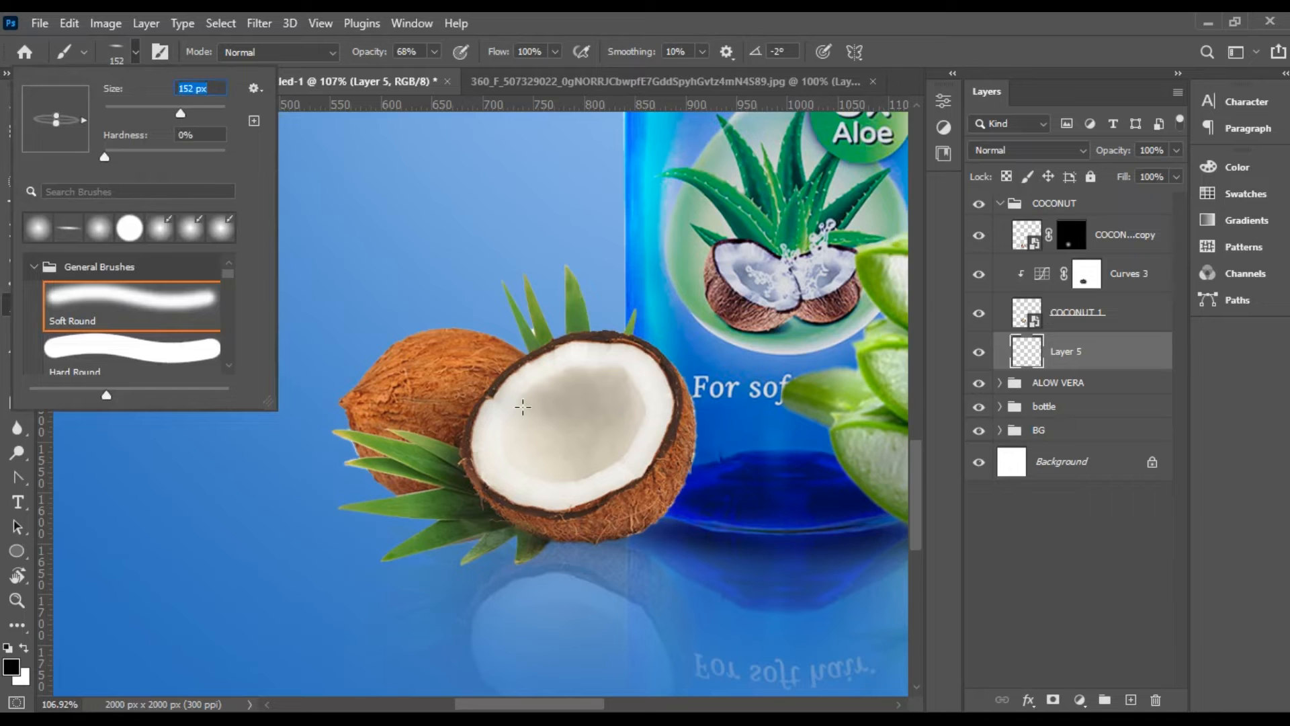
{"action": "left_click", "coordinate": [1005, 548]}
{"action": "scroll", "coordinate": [739, 511], "scroll_direction": "down", "scroll_amount": 2}
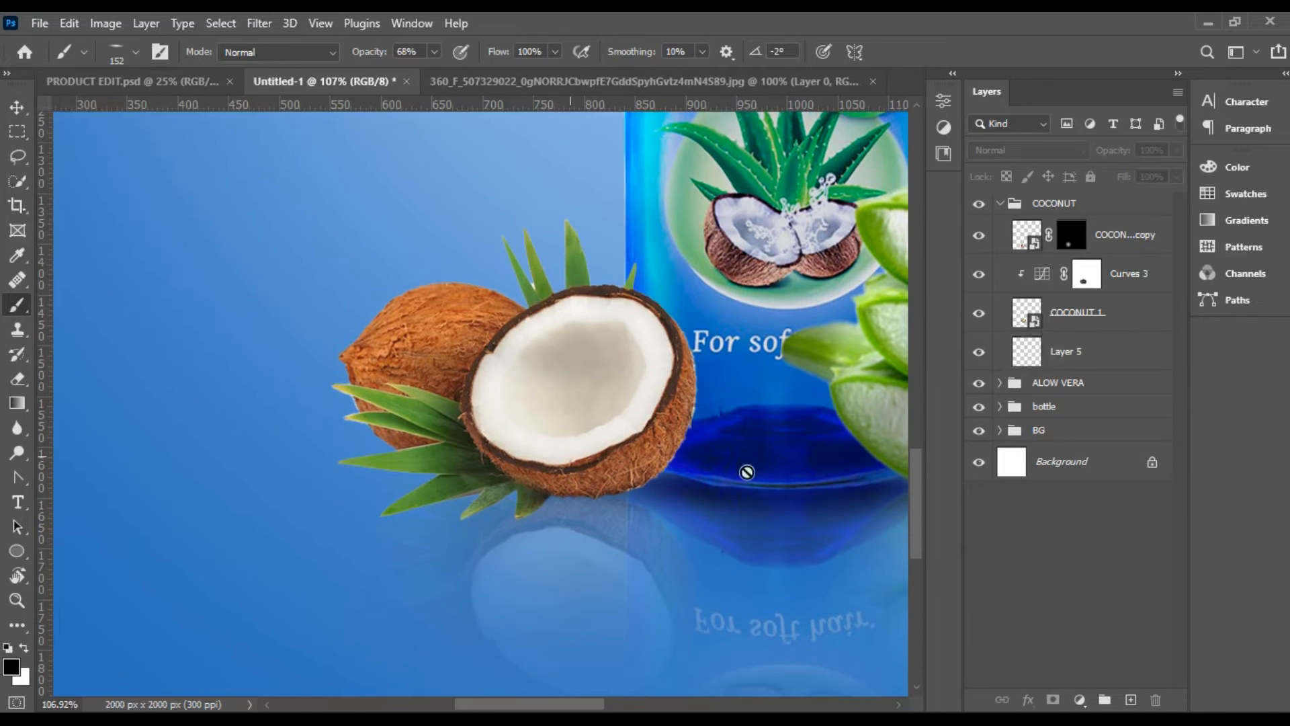
Paint soft black contact shadows beneath the front coconut and the leaves on Layer 5, and collapse the COCONUT group
{"action": "left_click", "coordinate": [1057, 364]}
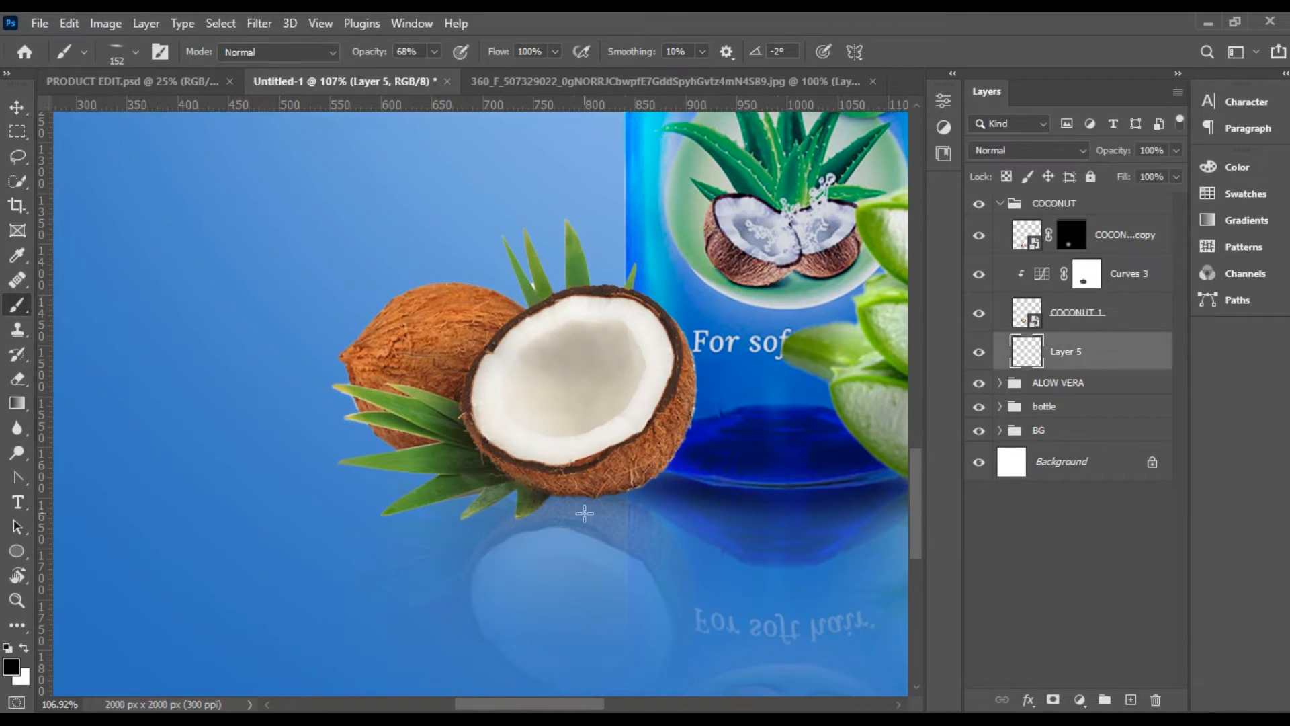
{"action": "left_click", "coordinate": [583, 501]}
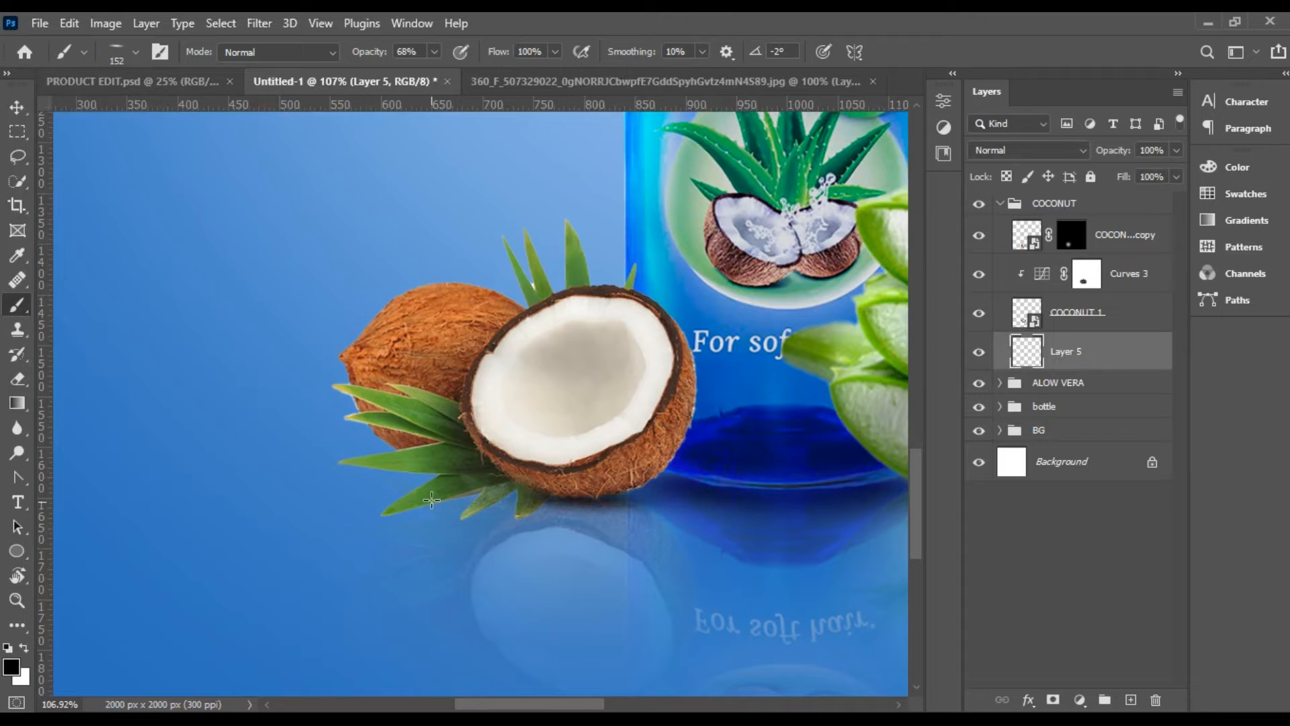
{"action": "left_click", "coordinate": [430, 476]}
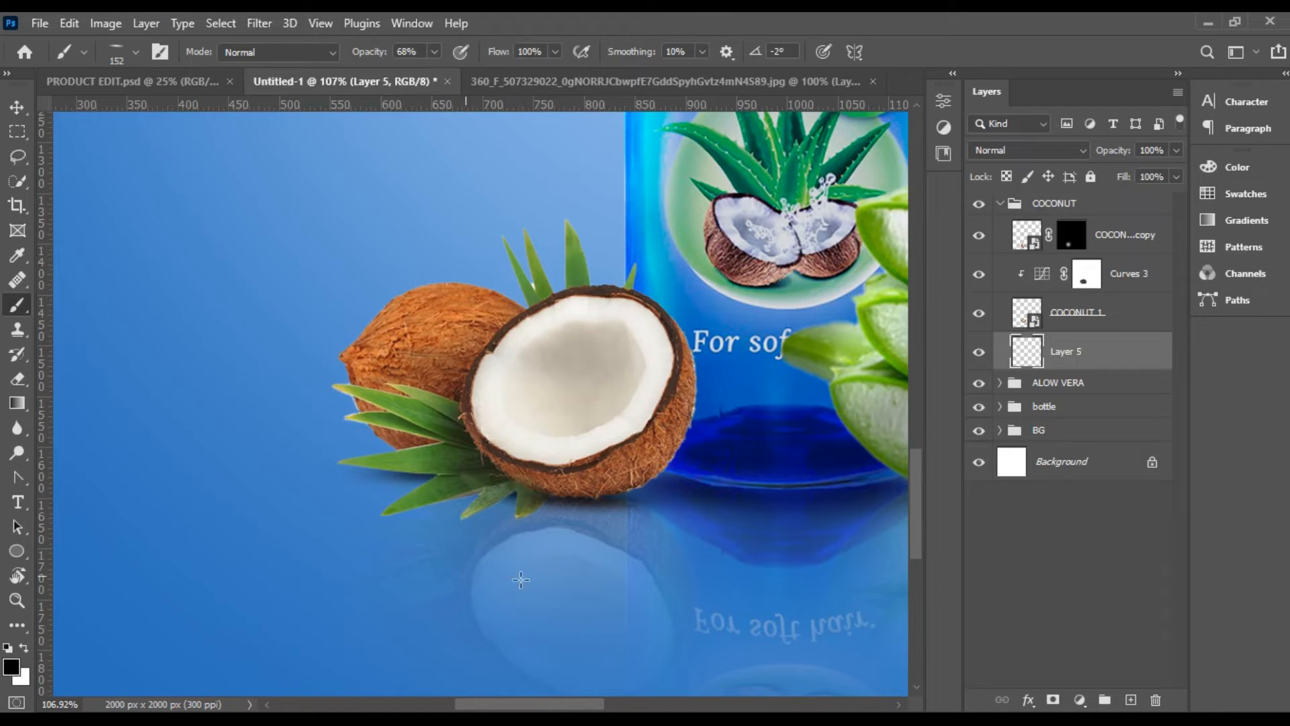
{"action": "scroll", "coordinate": [604, 599], "scroll_direction": "down", "scroll_amount": 8}
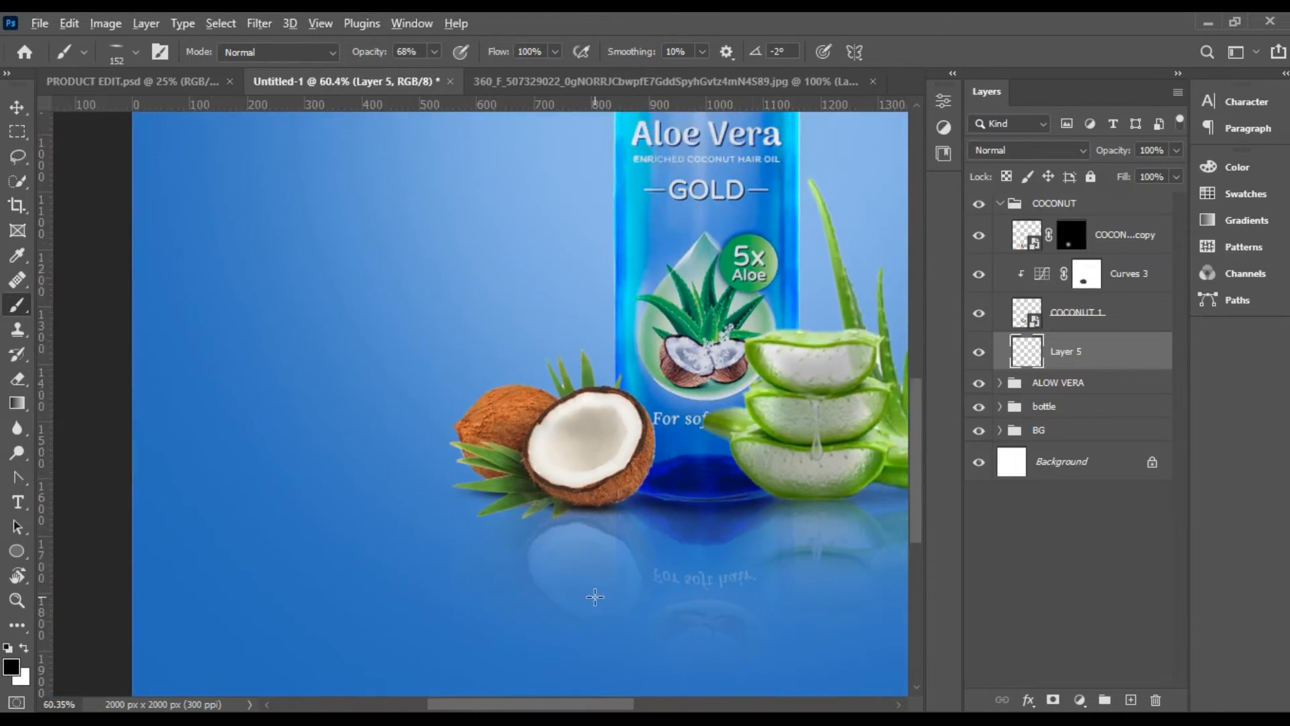
{"action": "left_click", "coordinate": [1175, 150]}
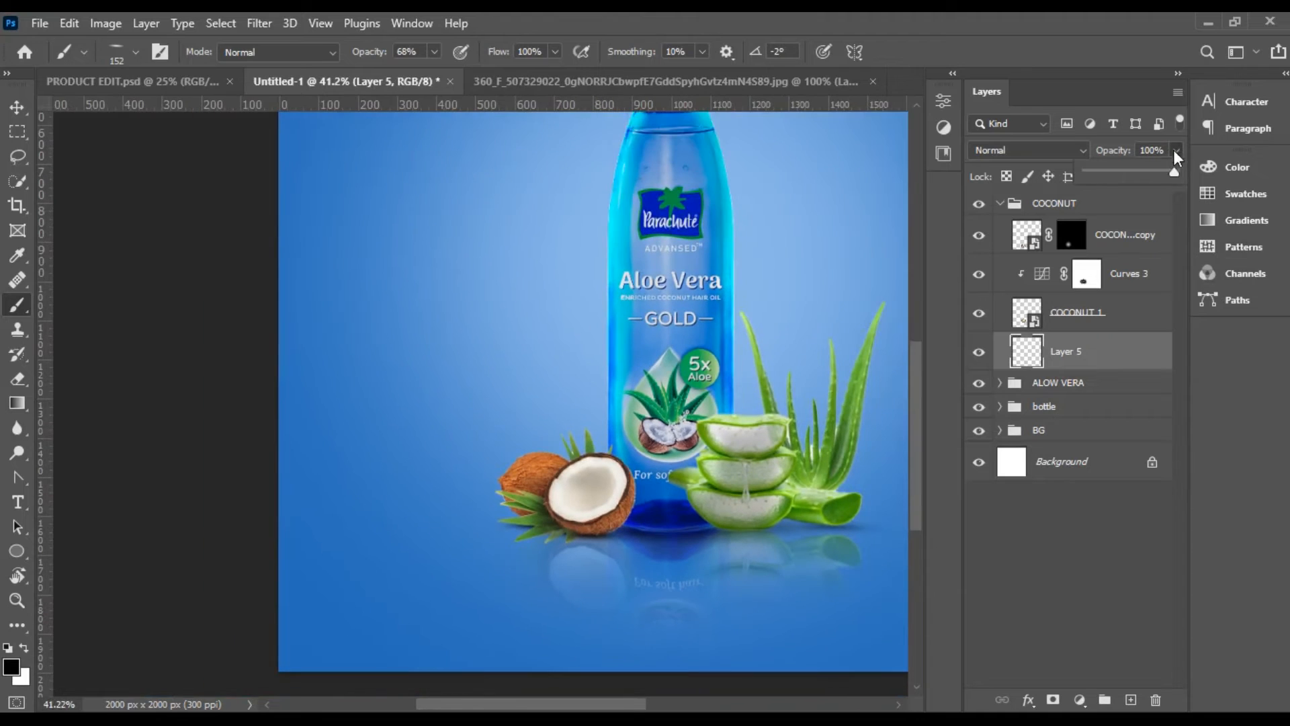
{"action": "left_click", "coordinate": [20, 112]}
{"action": "left_click", "coordinate": [336, 492]}
{"action": "left_click", "coordinate": [1000, 203]}
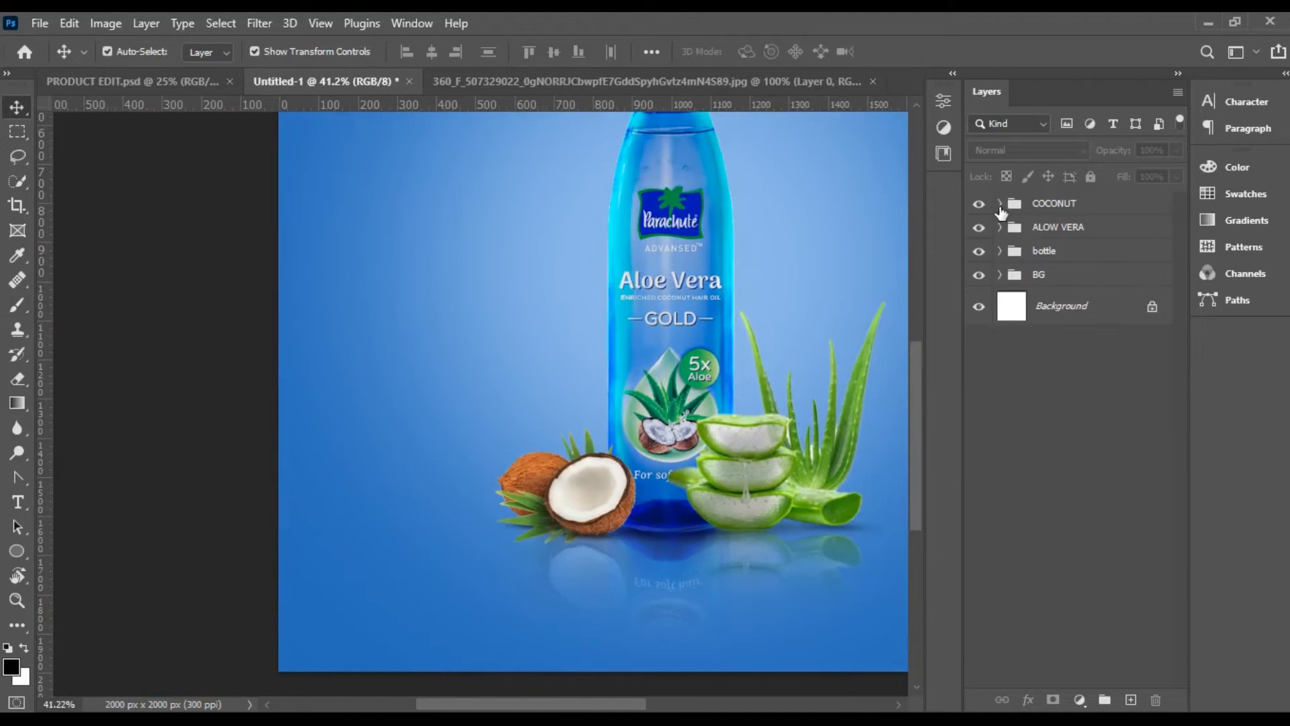
{"action": "left_click_drag", "start_coordinate": [624, 708], "coordinate": [661, 709]}
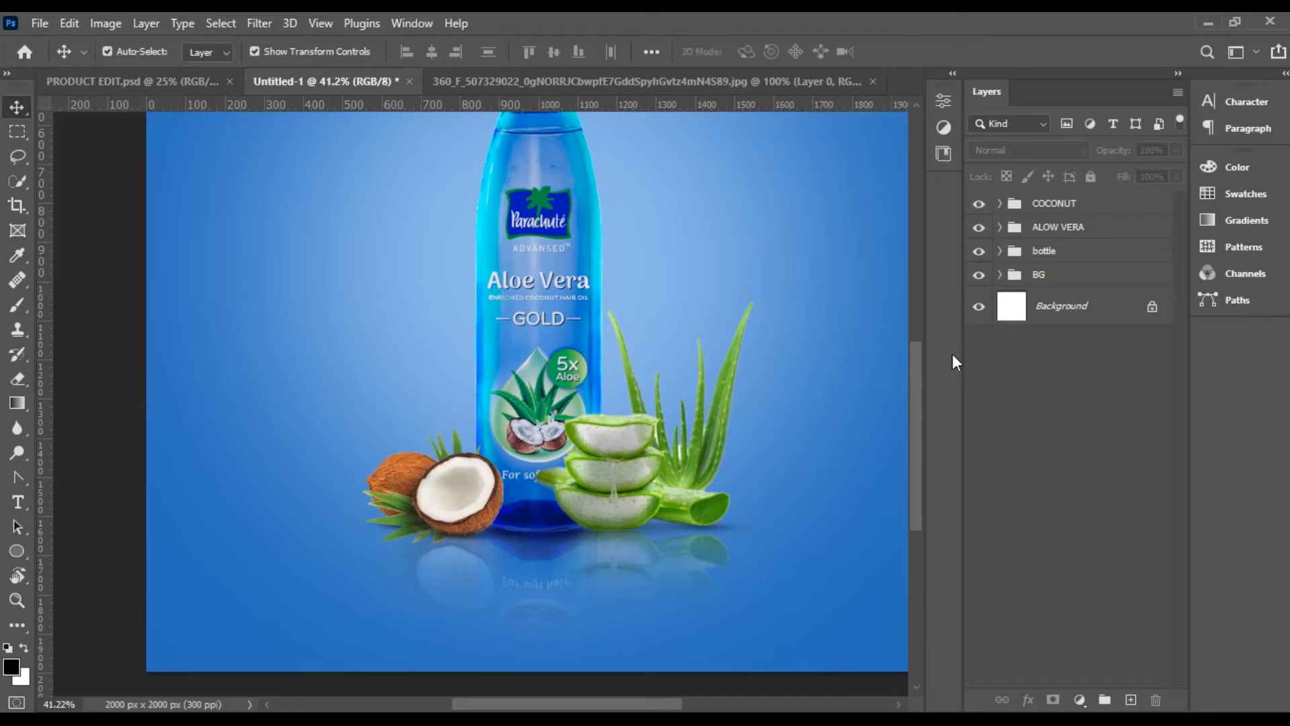
Add a white layer mask to Layer 2 in the ALOW VERA group and ready the Brush with black as foreground color
{"action": "left_click", "coordinate": [1000, 228]}
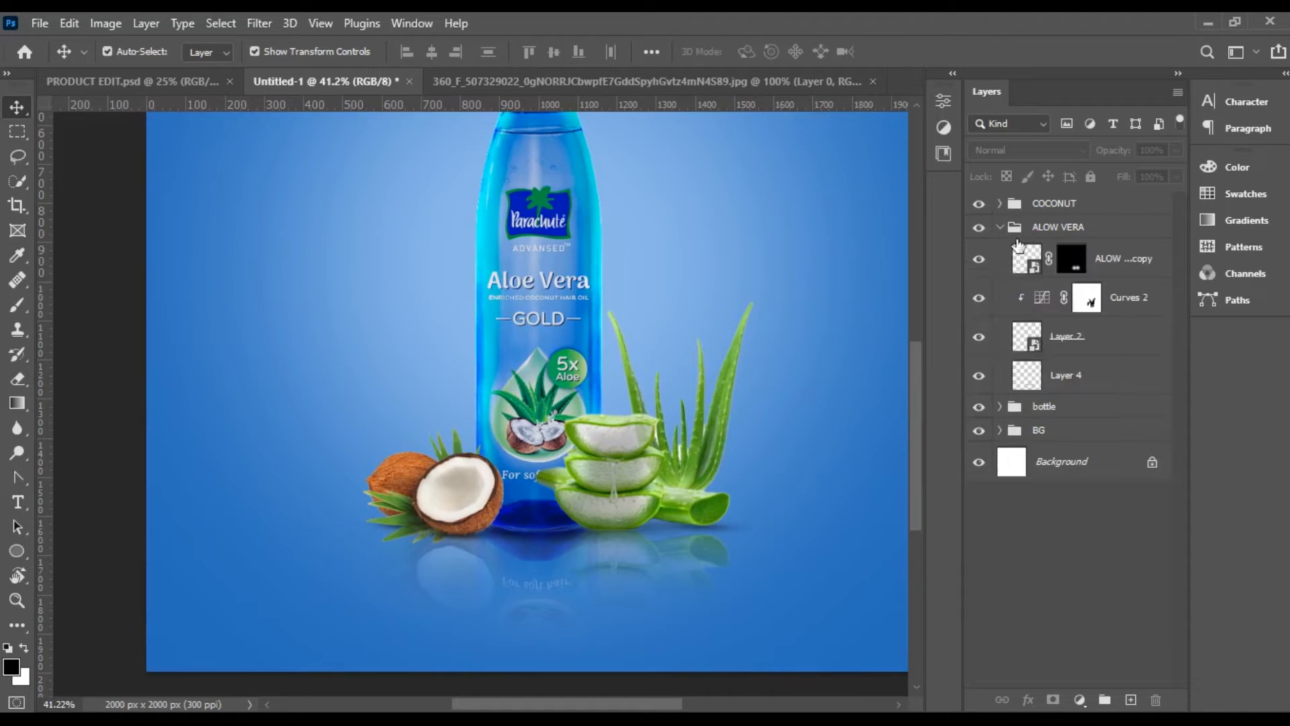
{"action": "left_click", "coordinate": [978, 340]}
{"action": "left_click", "coordinate": [978, 339]}
{"action": "left_click", "coordinate": [1050, 342]}
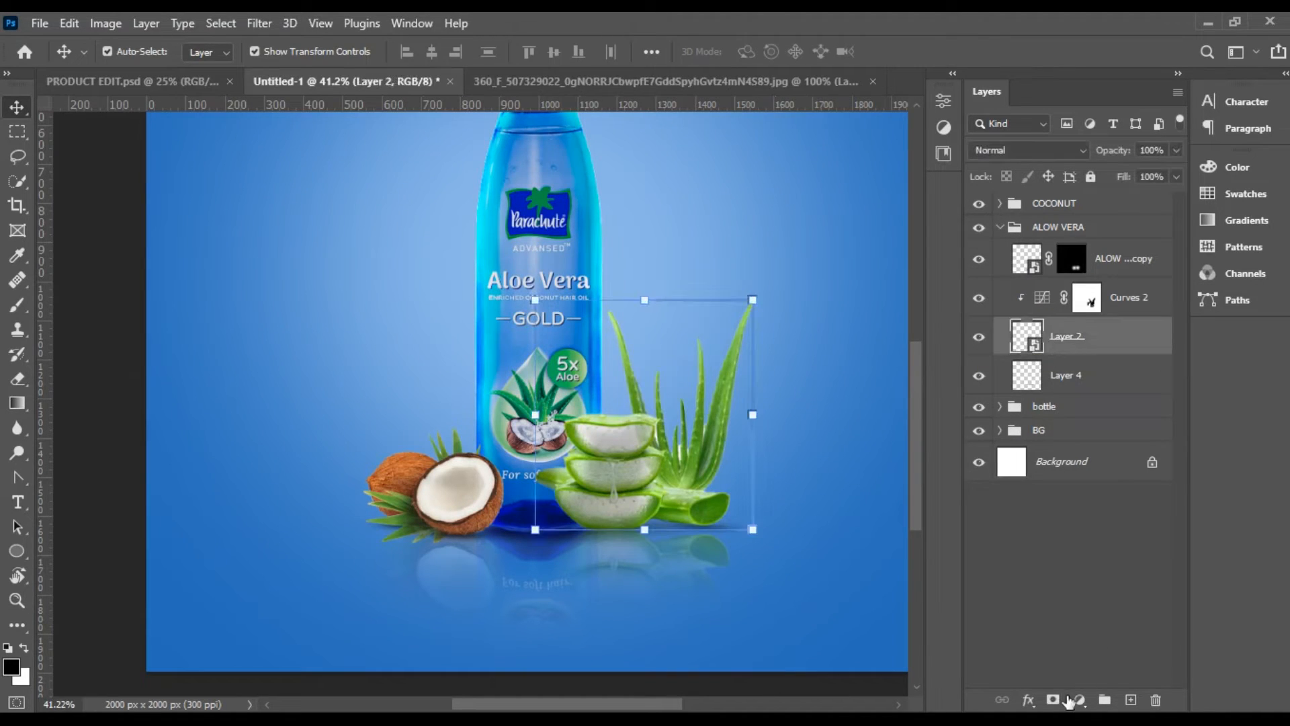
{"action": "left_click", "coordinate": [1053, 699]}
{"action": "key", "text": "b"}
{"action": "key", "text": "x"}
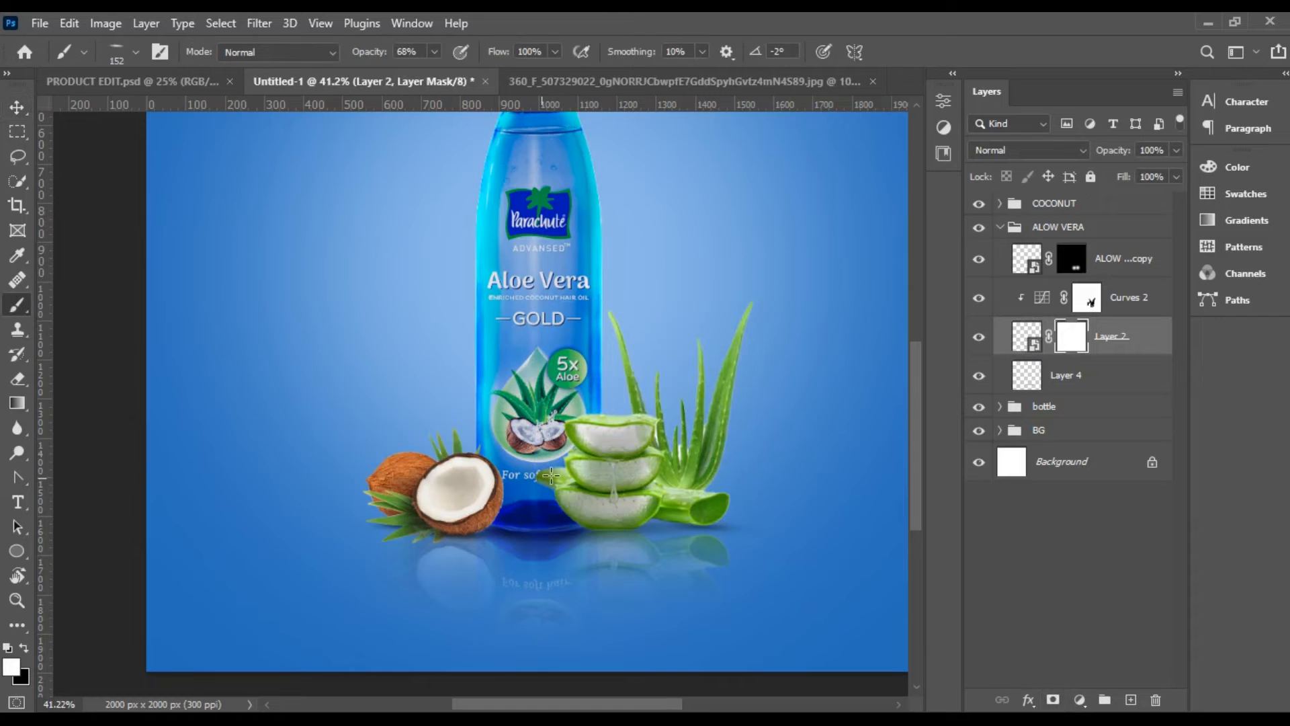
{"action": "left_click", "coordinate": [23, 649]}
Switch the brush tip to Hard Round and reduce its size to 39 px, undoing the trial strokes
{"action": "left_click_drag", "start_coordinate": [548, 479], "coordinate": [554, 467]}
{"action": "key", "text": "ctrl+z"}
{"action": "left_click", "coordinate": [135, 53]}
{"action": "left_click", "coordinate": [138, 309]}
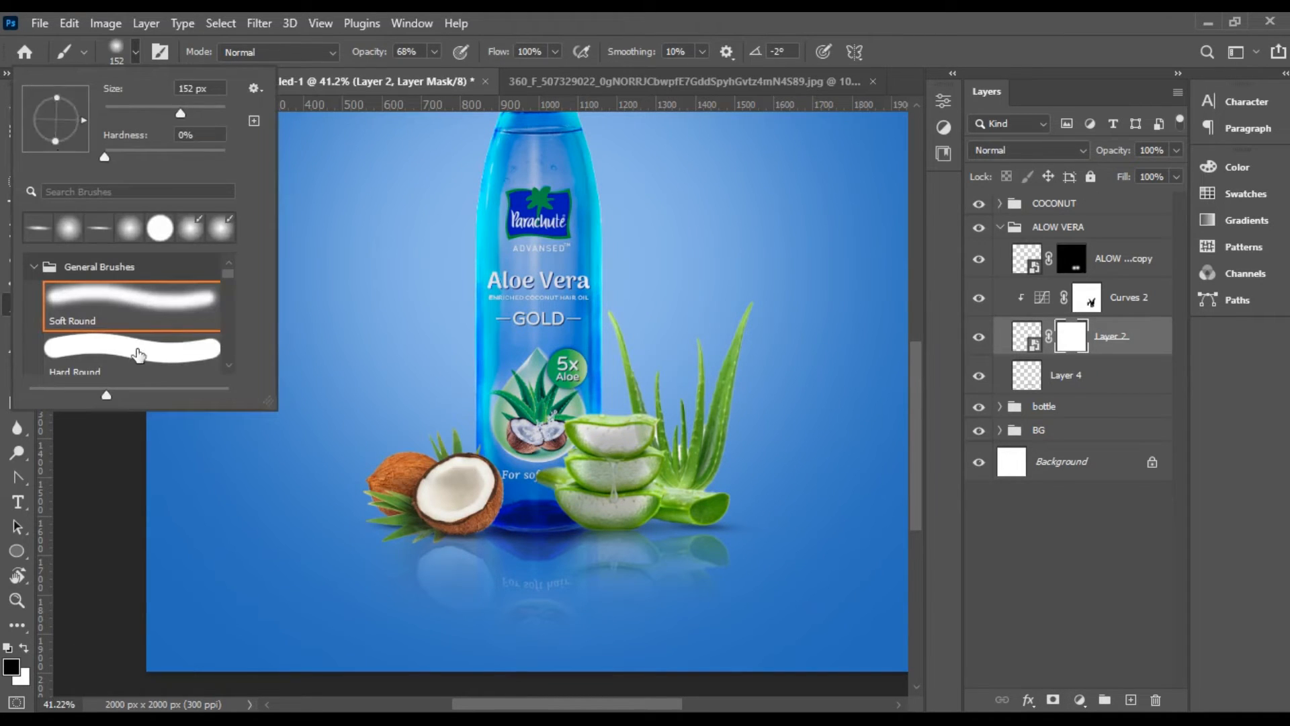
{"action": "left_click", "coordinate": [138, 355]}
{"action": "scroll", "coordinate": [559, 449], "scroll_direction": "up", "scroll_amount": 6}
{"action": "left_click", "coordinate": [504, 537]}
{"action": "left_click_drag", "start_coordinate": [505, 537], "coordinate": [500, 542]}
{"action": "key", "text": "ctrl+z"}
{"action": "left_click", "coordinate": [134, 55]}
{"action": "left_click_drag", "start_coordinate": [176, 113], "coordinate": [127, 115]}
Mask out the aloe piece covering the bottle's "For soft hair" text with black at 100% brush opacity
{"action": "mouse_move", "coordinate": [516, 542]}
{"action": "left_mouse_down"}
{"action": "mouse_move", "coordinate": [553, 505]}
{"action": "mouse_move", "coordinate": [574, 530]}
{"action": "mouse_move", "coordinate": [539, 559]}
{"action": "left_mouse_up"}
{"action": "left_click", "coordinate": [434, 51]}
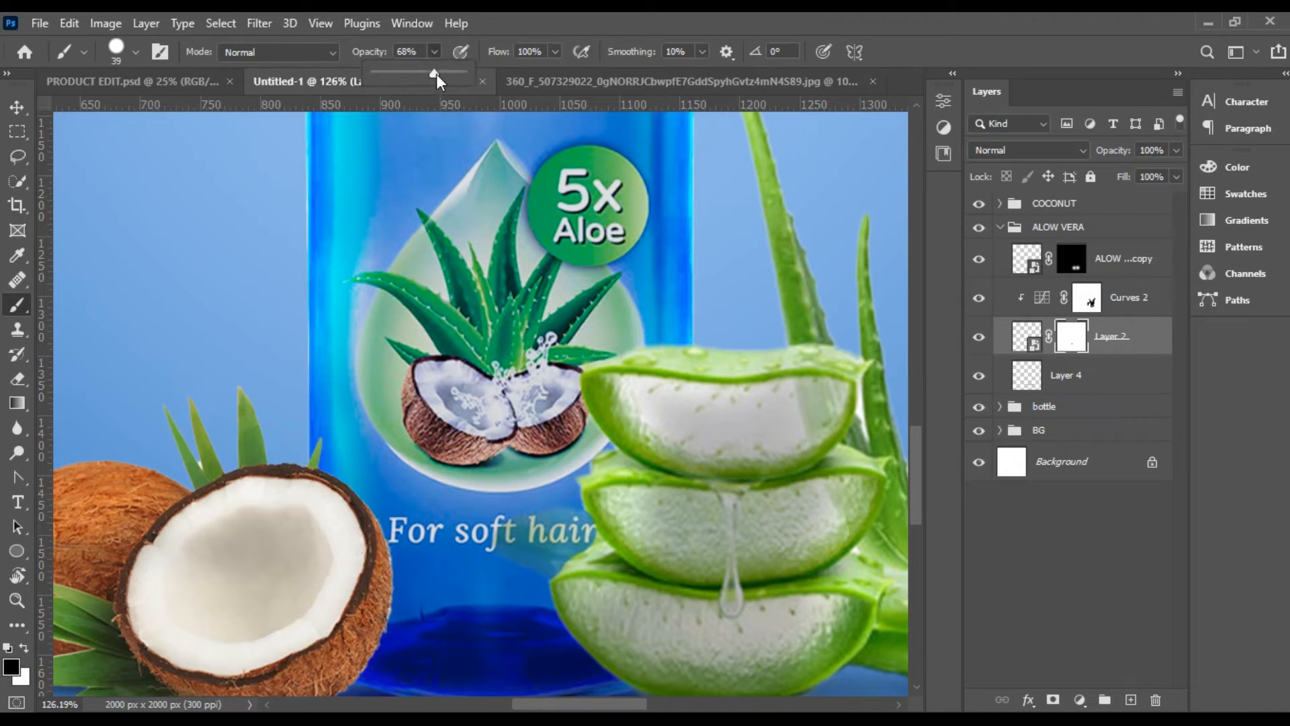
{"action": "left_click", "coordinate": [519, 579]}
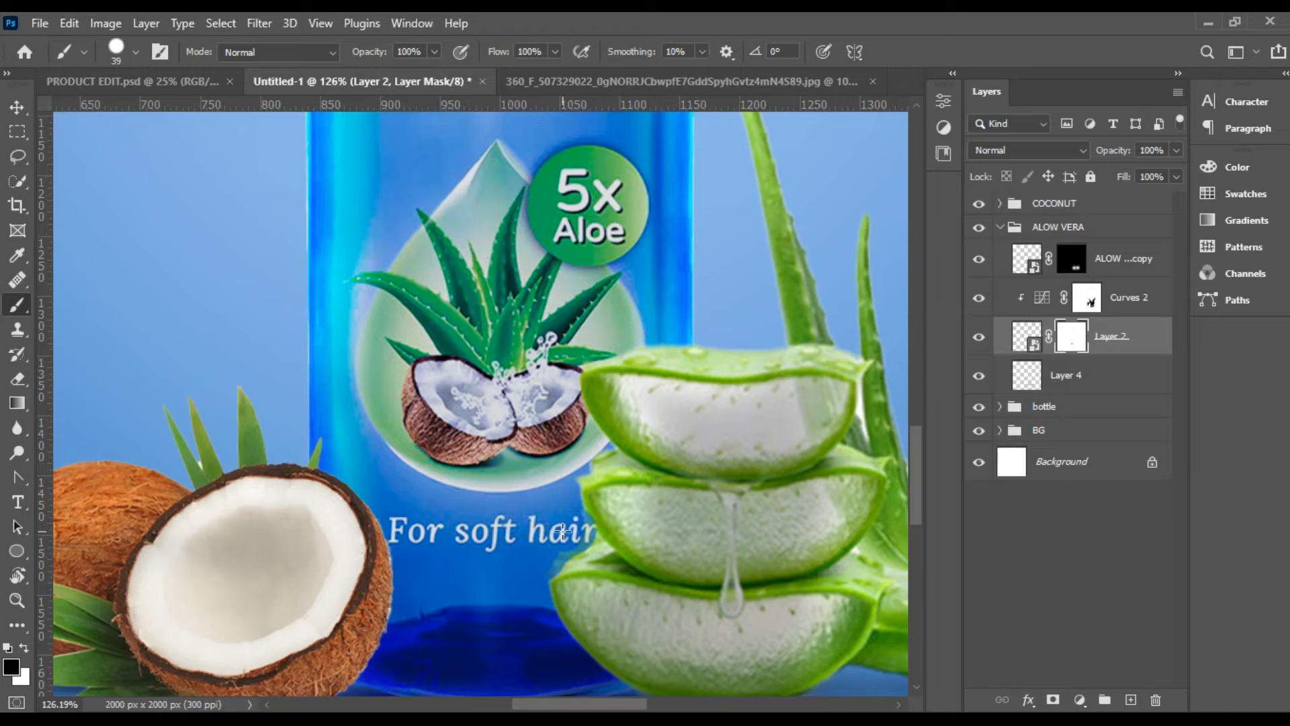
{"action": "left_click_drag", "start_coordinate": [566, 524], "coordinate": [555, 549]}
{"action": "scroll", "coordinate": [569, 538], "scroll_direction": "down", "scroll_amount": 6}
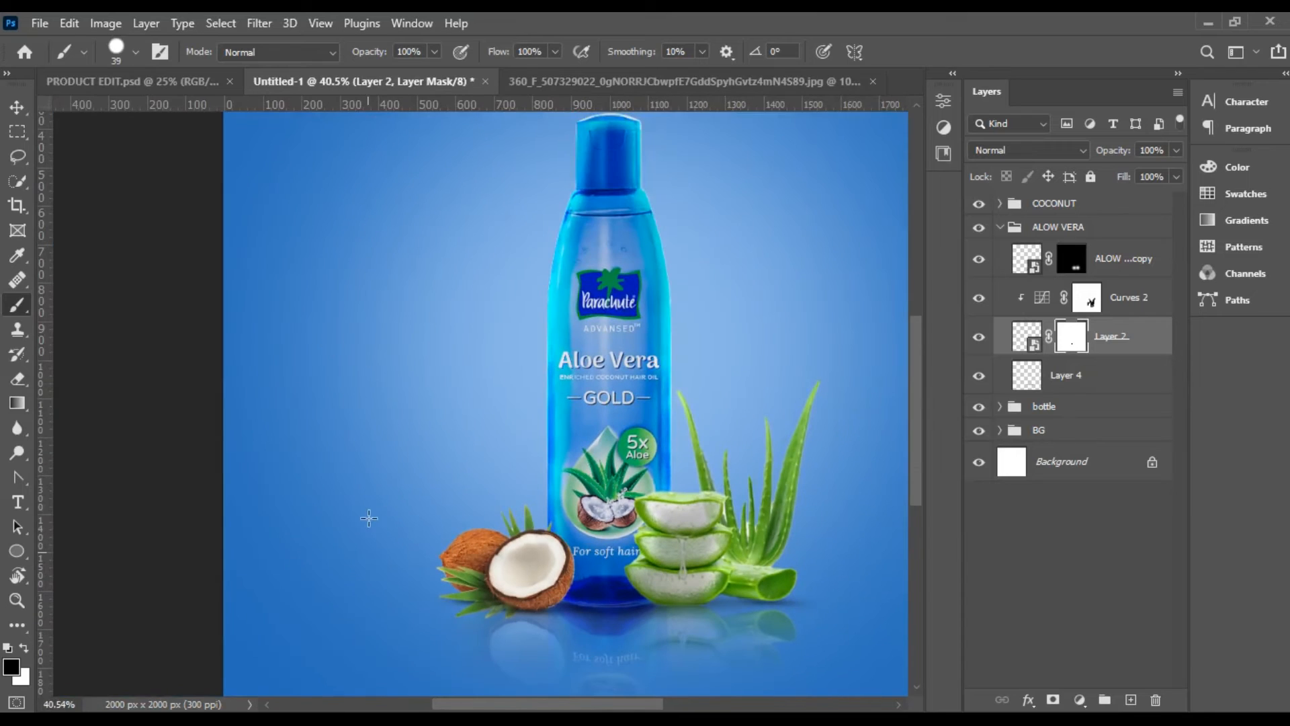
{"action": "left_click", "coordinate": [17, 106]}
{"action": "left_click", "coordinate": [146, 493]}
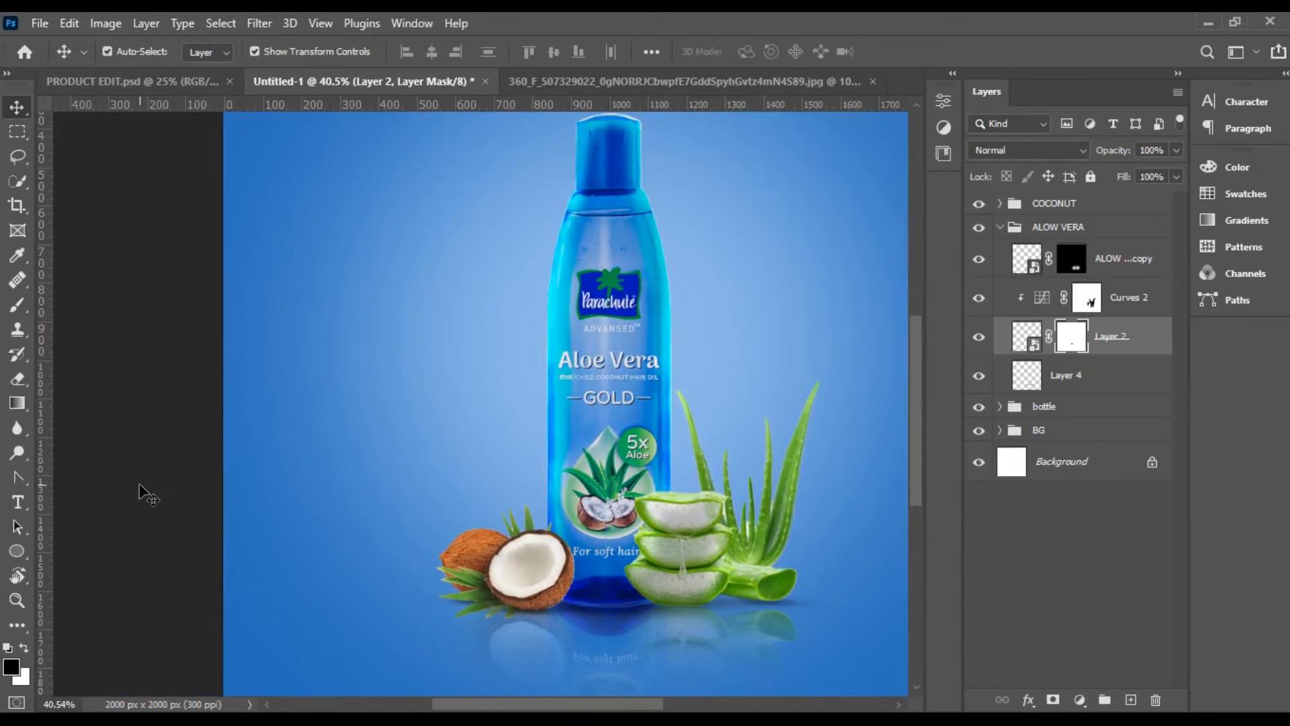
{"action": "left_click_drag", "start_coordinate": [652, 704], "coordinate": [680, 711]}
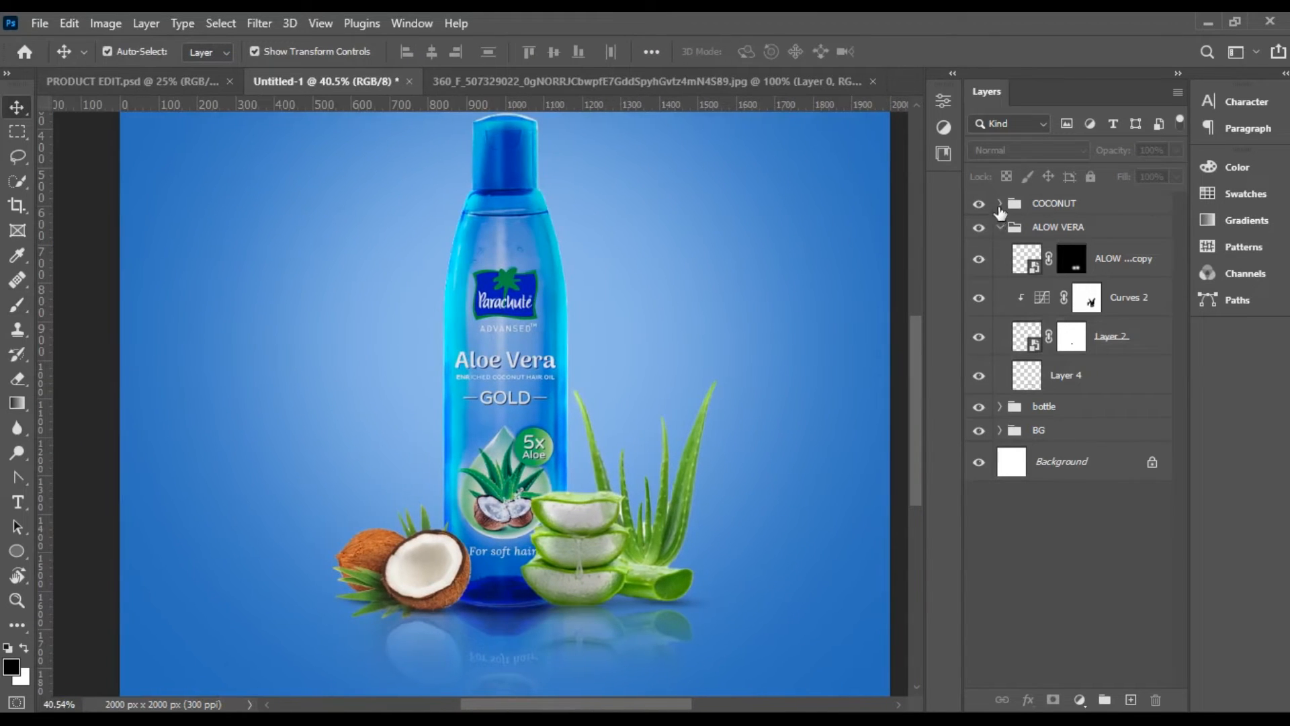
Collapse the ALOW VERA group and review the layers in the bottle group
{"action": "left_click", "coordinate": [1003, 227]}
{"action": "left_click", "coordinate": [999, 226]}
{"action": "left_click", "coordinate": [1000, 250]}
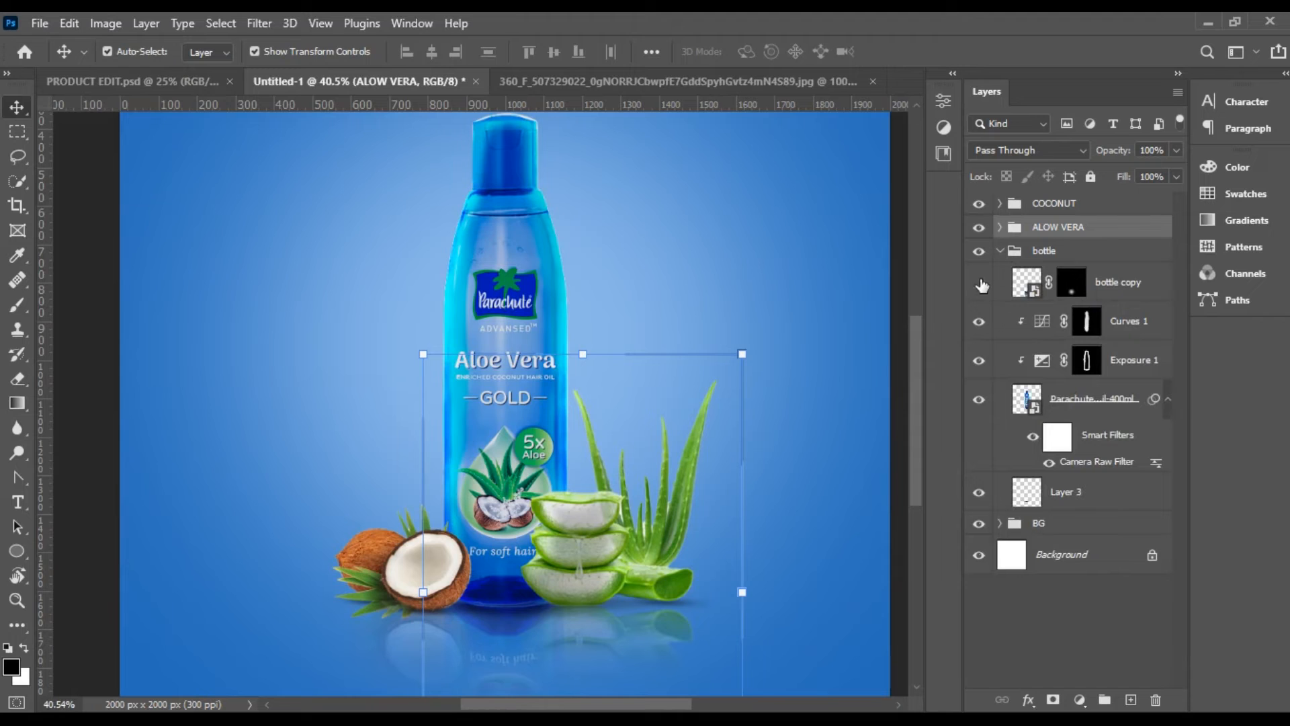
{"action": "left_click", "coordinate": [511, 181]}
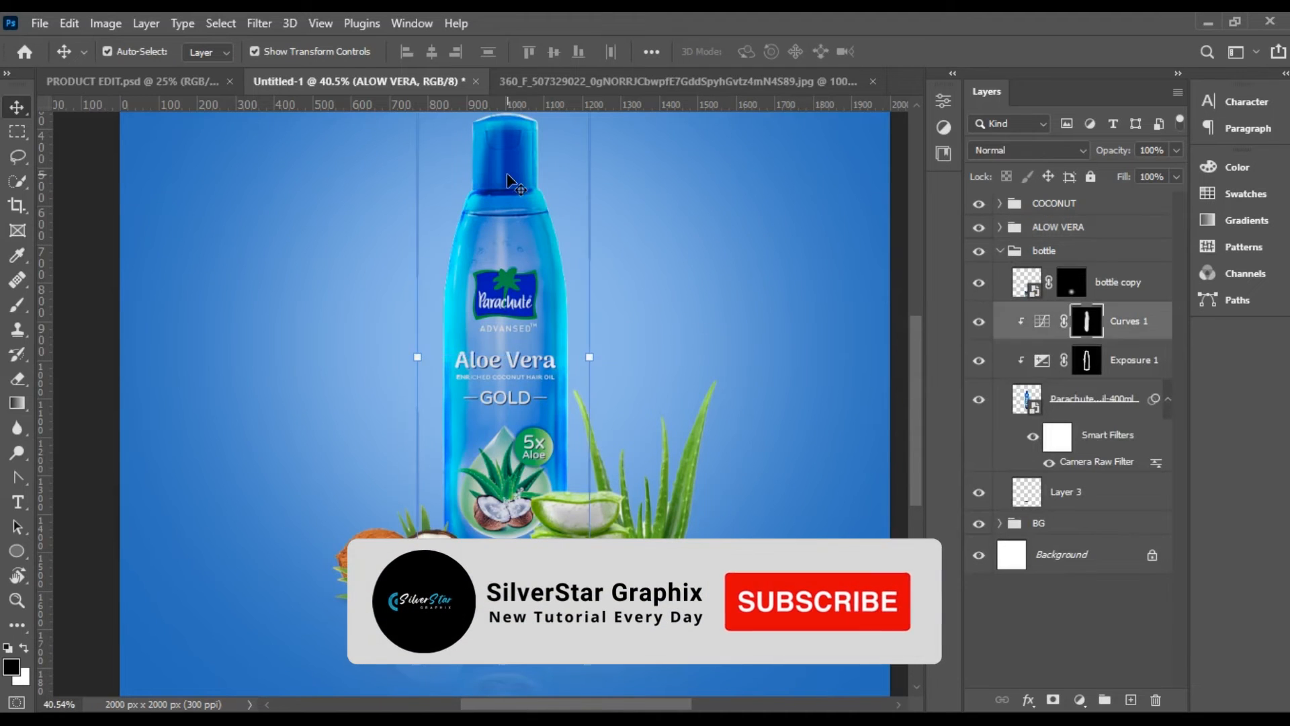
{"action": "left_click", "coordinate": [1086, 402]}
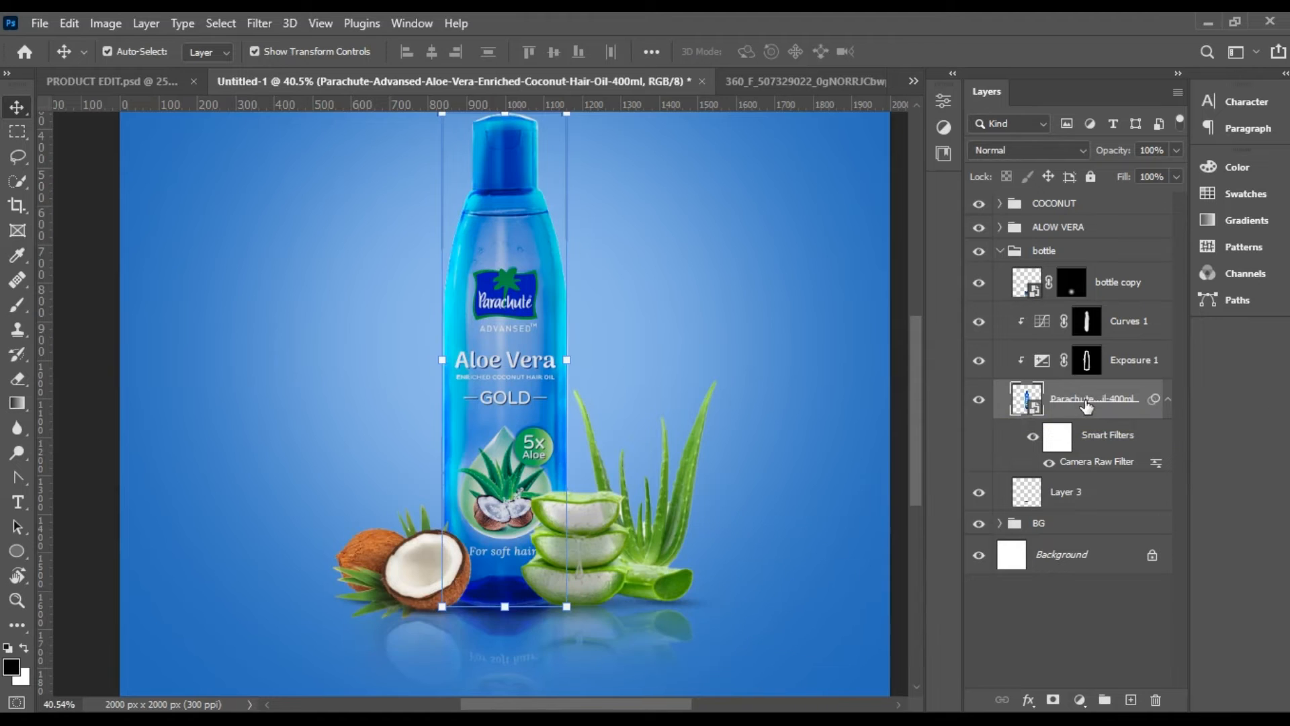
{"action": "scroll", "coordinate": [529, 452], "scroll_direction": "down", "scroll_amount": 4}
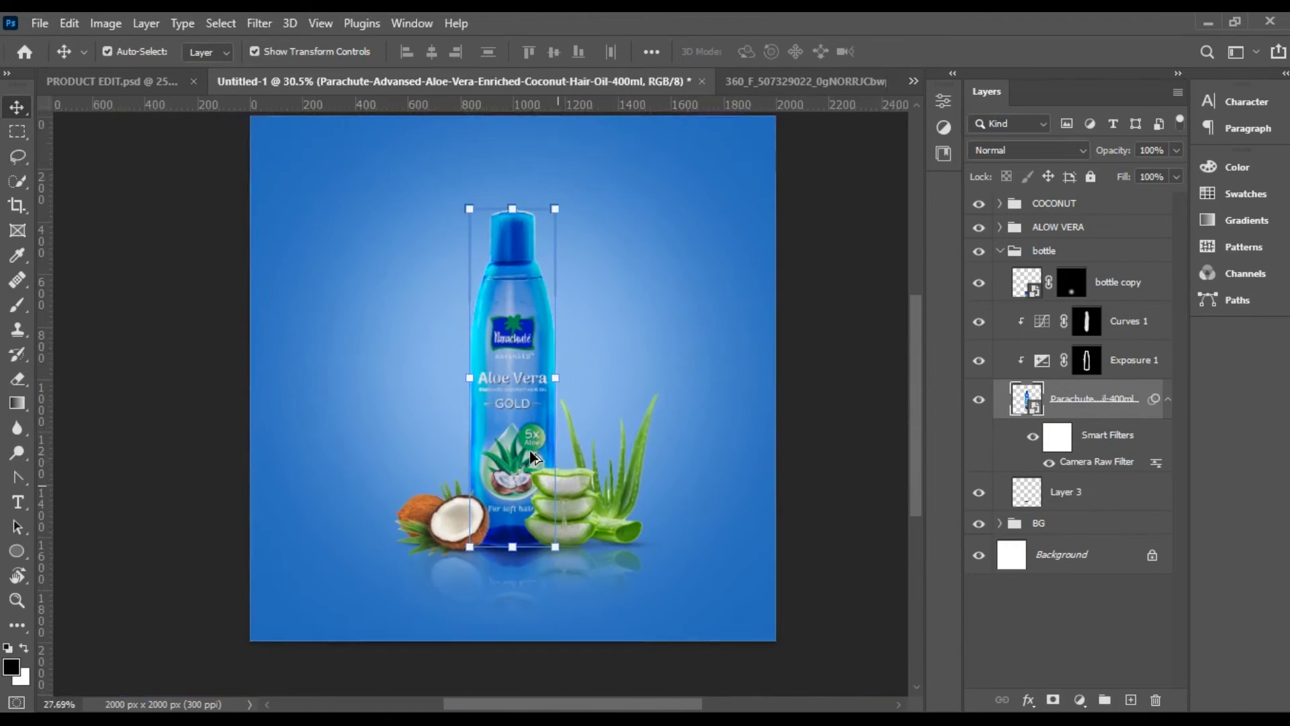
{"action": "scroll", "coordinate": [529, 449], "scroll_direction": "up", "scroll_amount": 1}
{"action": "left_click", "coordinate": [889, 395]}
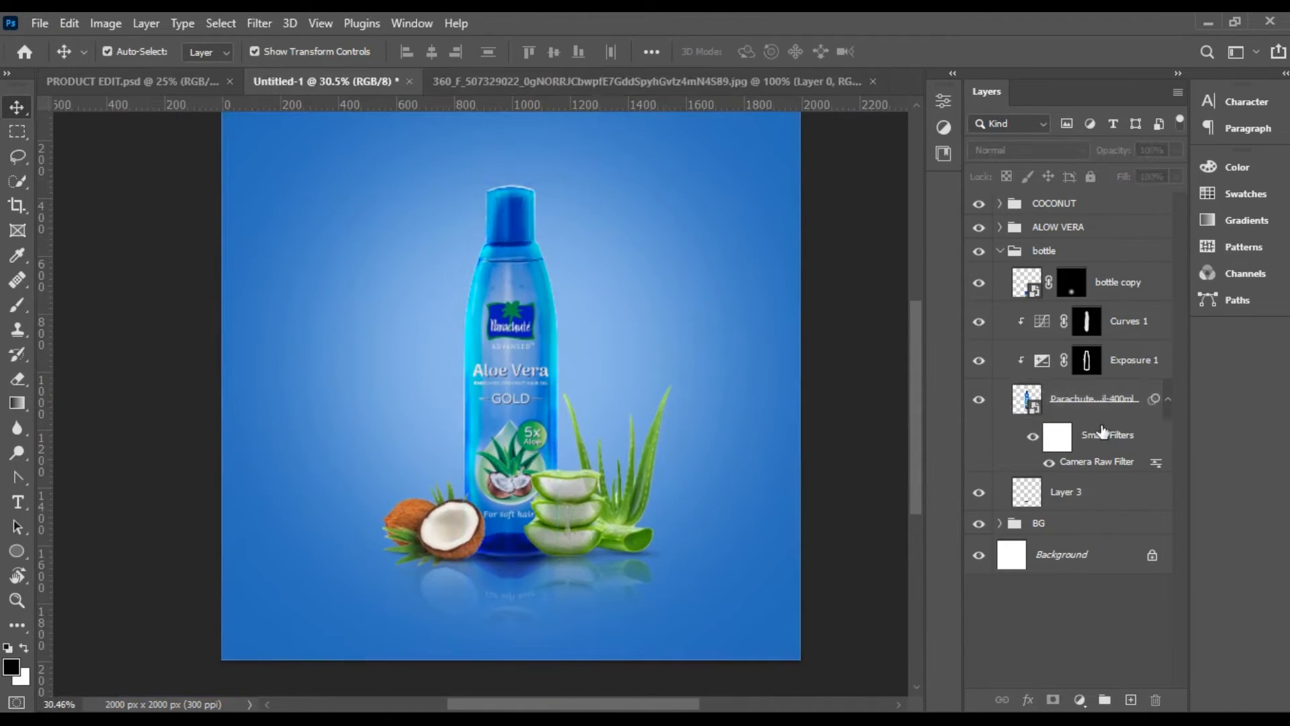
{"action": "left_click", "coordinate": [1001, 251]}
Place the wave-64170_1280 image as an embedded object directly above the Color Fill 1 layer in the BG group
{"action": "left_click", "coordinate": [999, 275]}
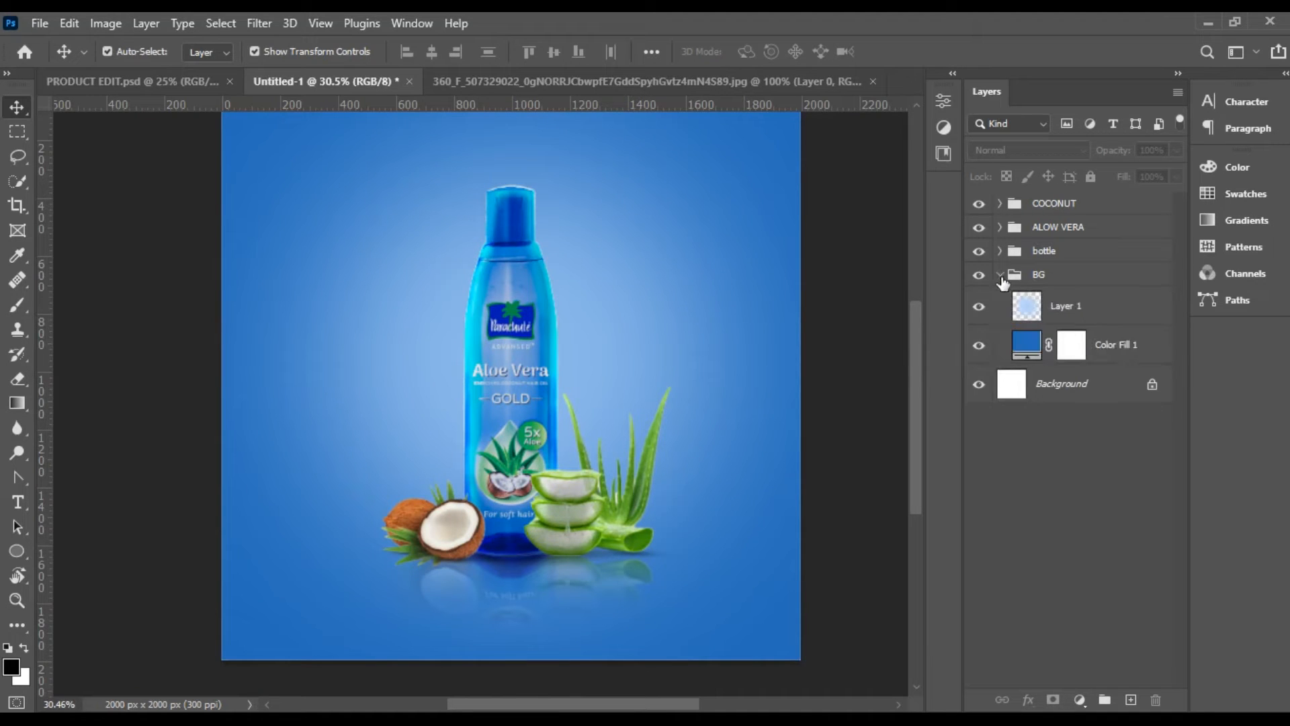
{"action": "left_click", "coordinate": [1102, 357]}
{"action": "left_click", "coordinate": [40, 23]}
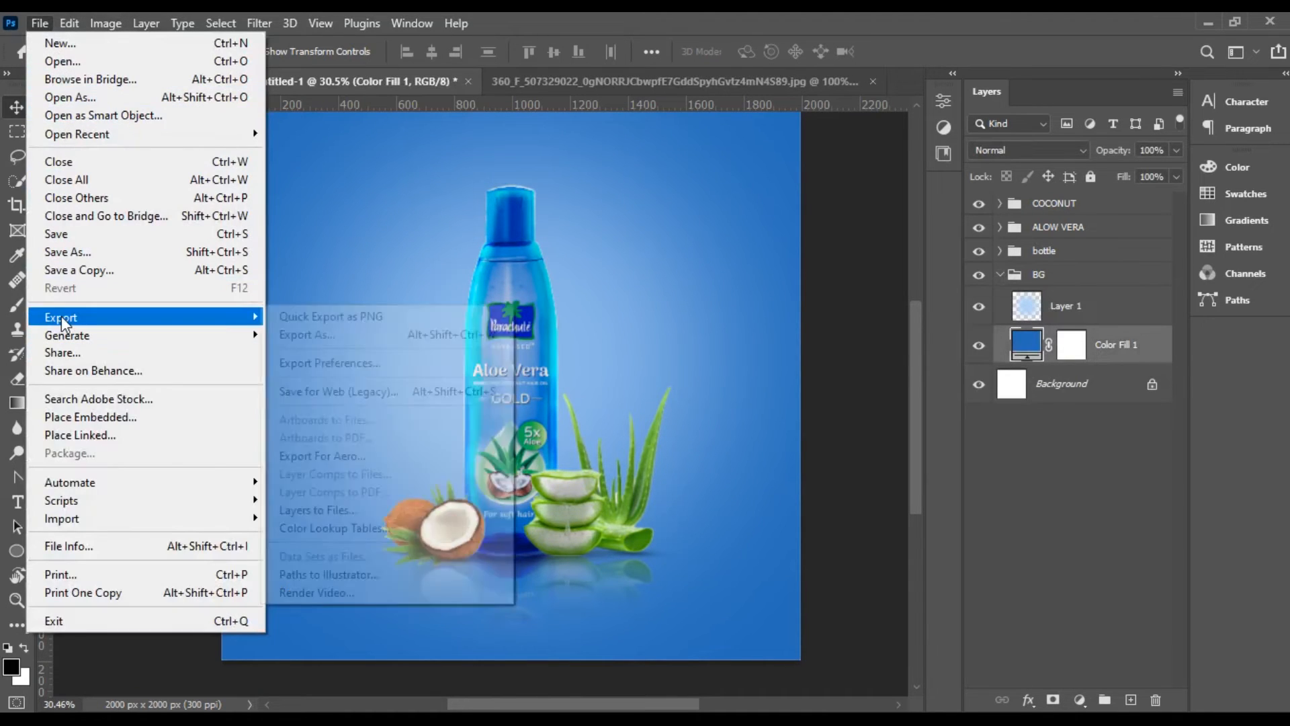
{"action": "left_click", "coordinate": [78, 418]}
{"action": "left_click", "coordinate": [598, 333]}
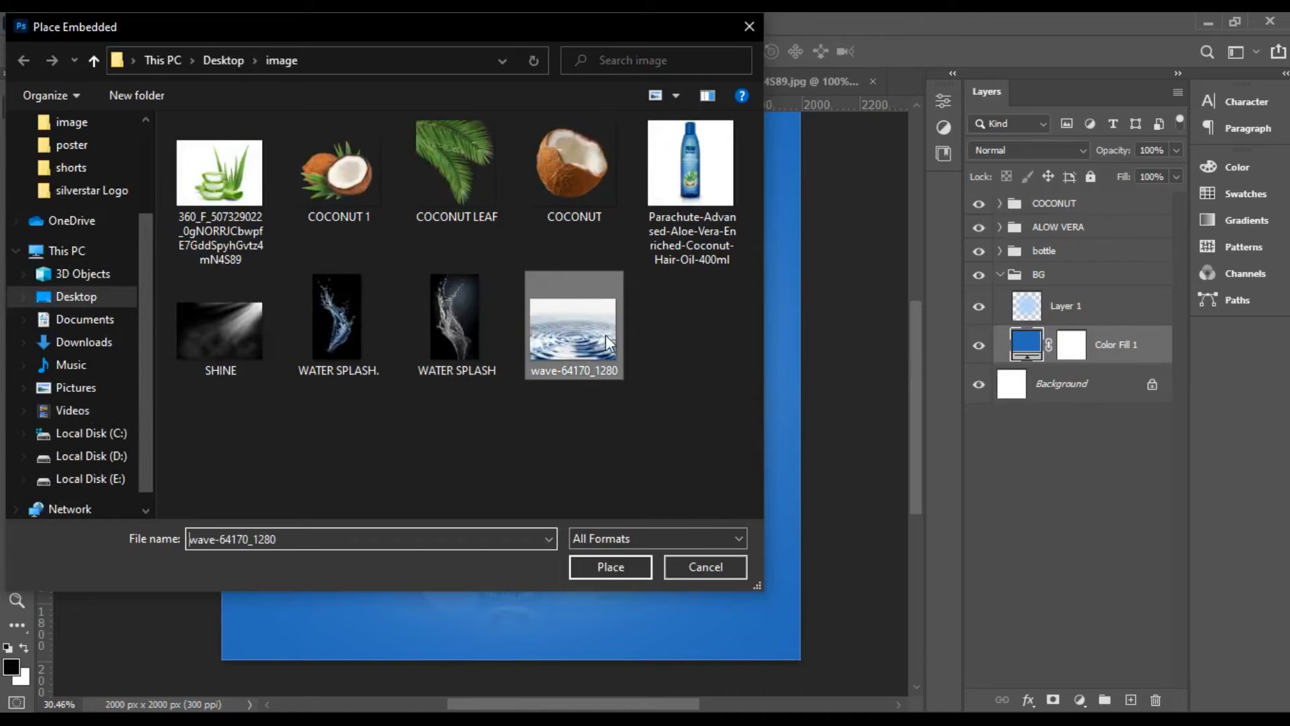
{"action": "left_click", "coordinate": [612, 565]}
Position the wave image over the lower half of the canvas, scaled to about 39.08% width and 27.36% height
{"action": "left_click_drag", "start_coordinate": [655, 380], "coordinate": [656, 437]}
{"action": "left_click_drag", "start_coordinate": [524, 263], "coordinate": [524, 375]}
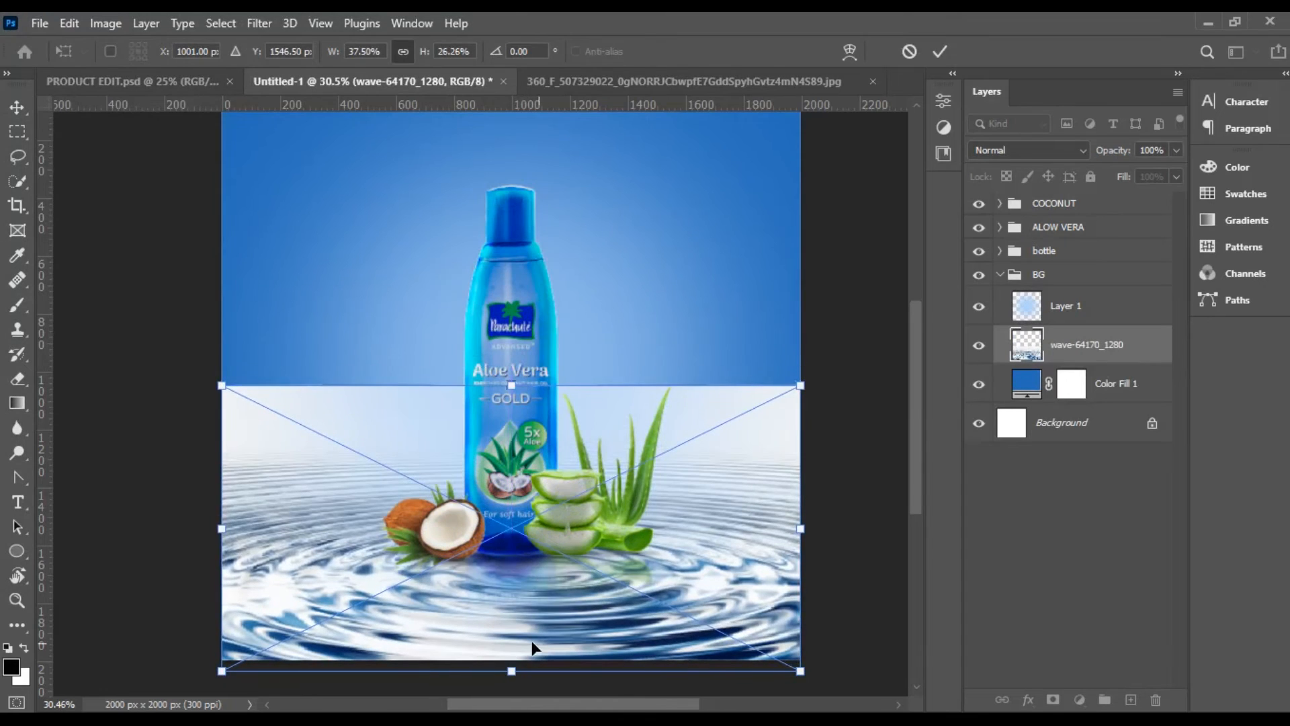
{"action": "left_click_drag", "start_coordinate": [541, 630], "coordinate": [525, 635]}
{"action": "left_click_drag", "start_coordinate": [785, 663], "coordinate": [809, 676]}
{"action": "key", "text": "Left"}
{"action": "key", "text": "Left"}
{"action": "key", "text": "Left"}
{"action": "key", "text": "Left"}
{"action": "key", "text": "Left"}
{"action": "key", "text": "Left"}
{"action": "key", "text": "Left"}
{"action": "key", "text": "Left"}
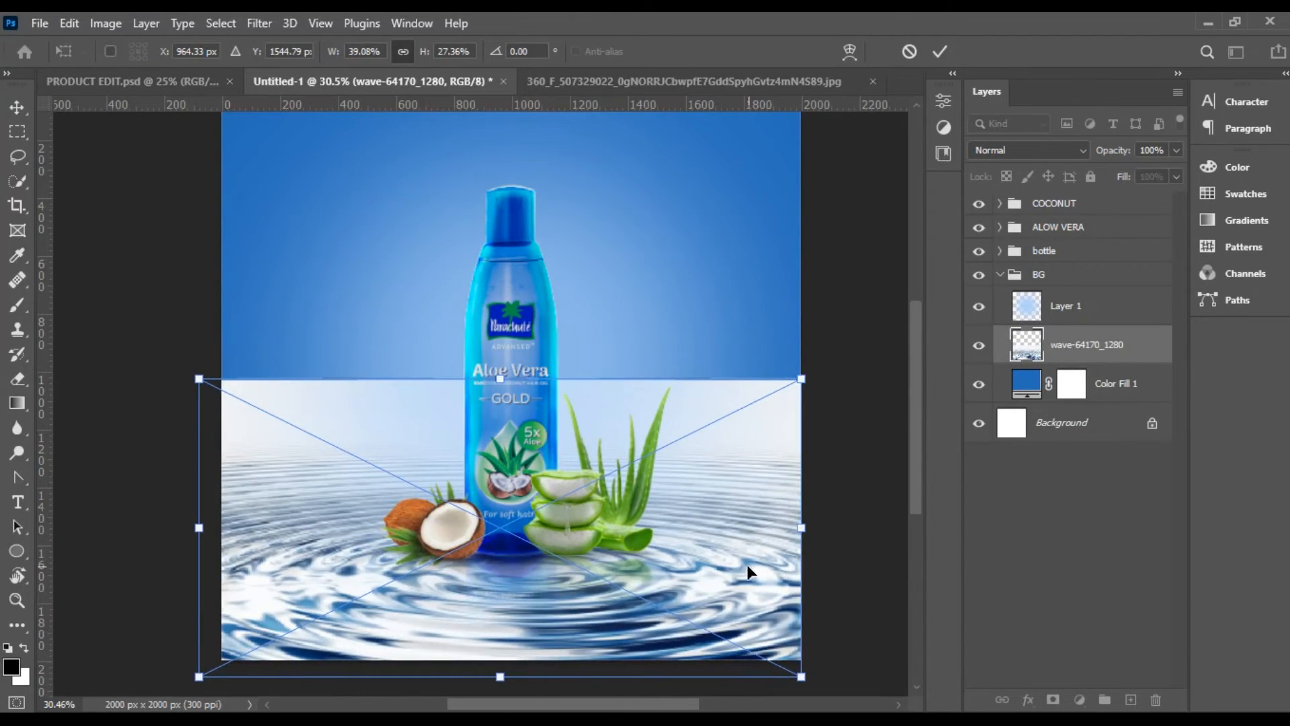
{"action": "left_click", "coordinate": [941, 50]}
Set the wave-64170_1280 layer's blend mode to Multiply
{"action": "left_click", "coordinate": [1034, 151]}
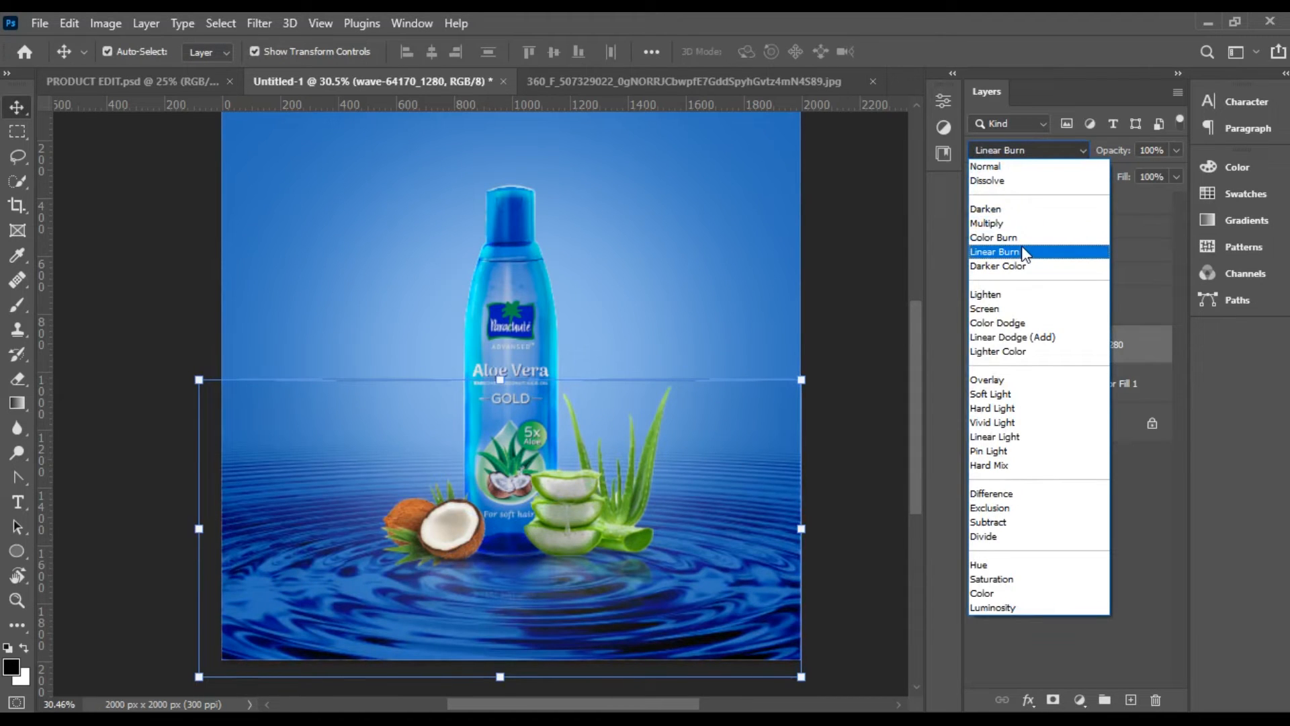
{"action": "key", "text": "Up"}
{"action": "key", "text": "Up"}
{"action": "key", "text": "Return"}
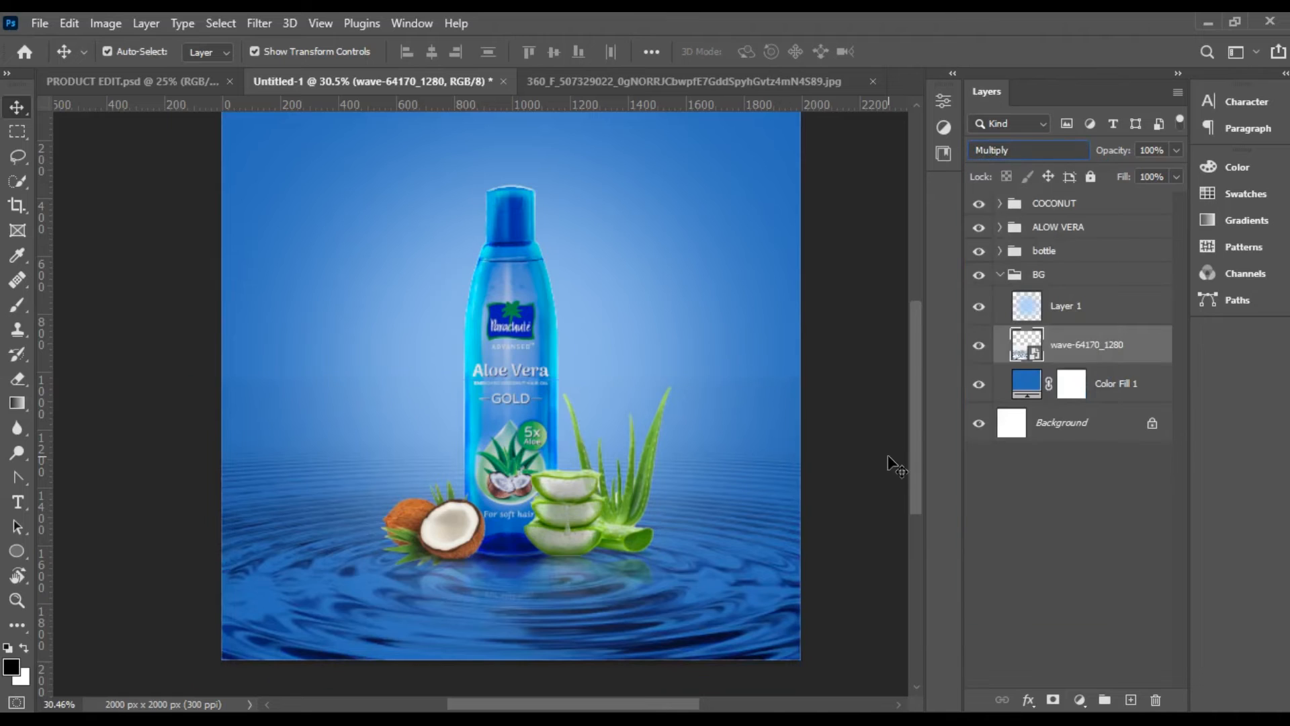
{"action": "left_click", "coordinate": [894, 466]}
{"action": "left_click", "coordinate": [588, 611]}
{"action": "left_click_drag", "start_coordinate": [585, 610], "coordinate": [582, 608]}
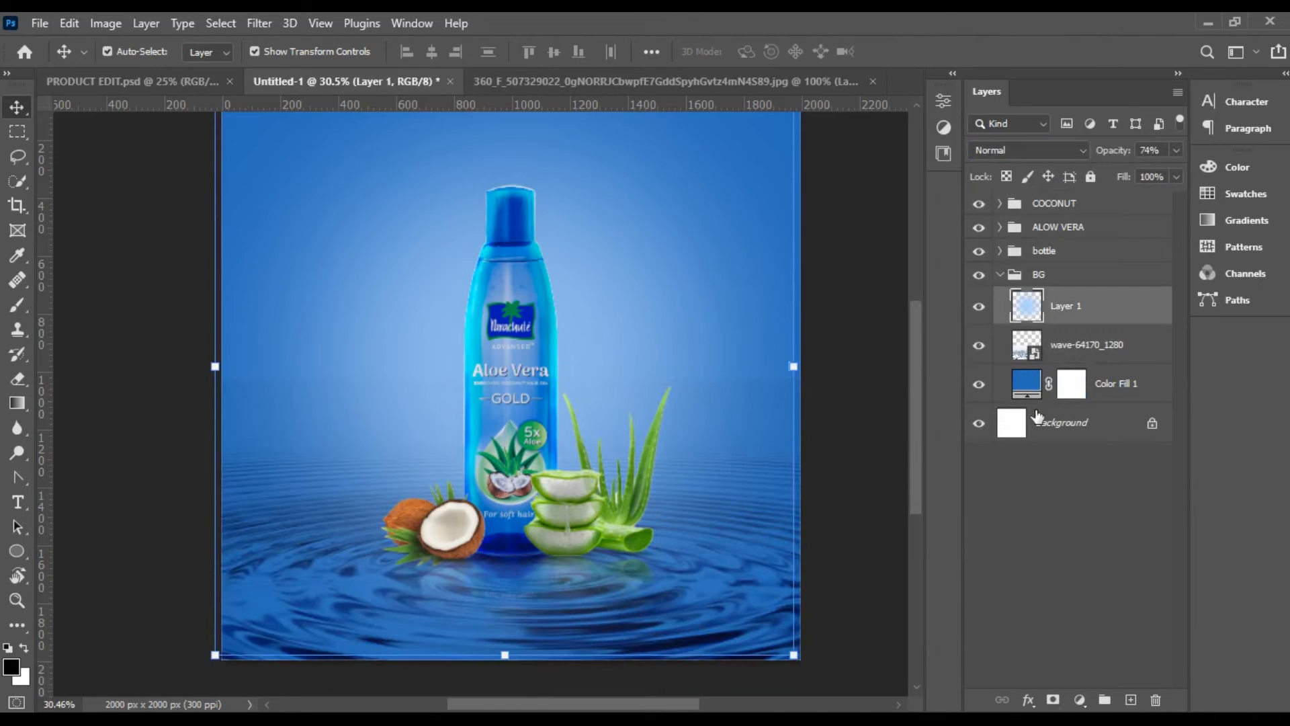
{"action": "left_click", "coordinate": [1026, 346]}
{"action": "left_click", "coordinate": [1045, 153]}
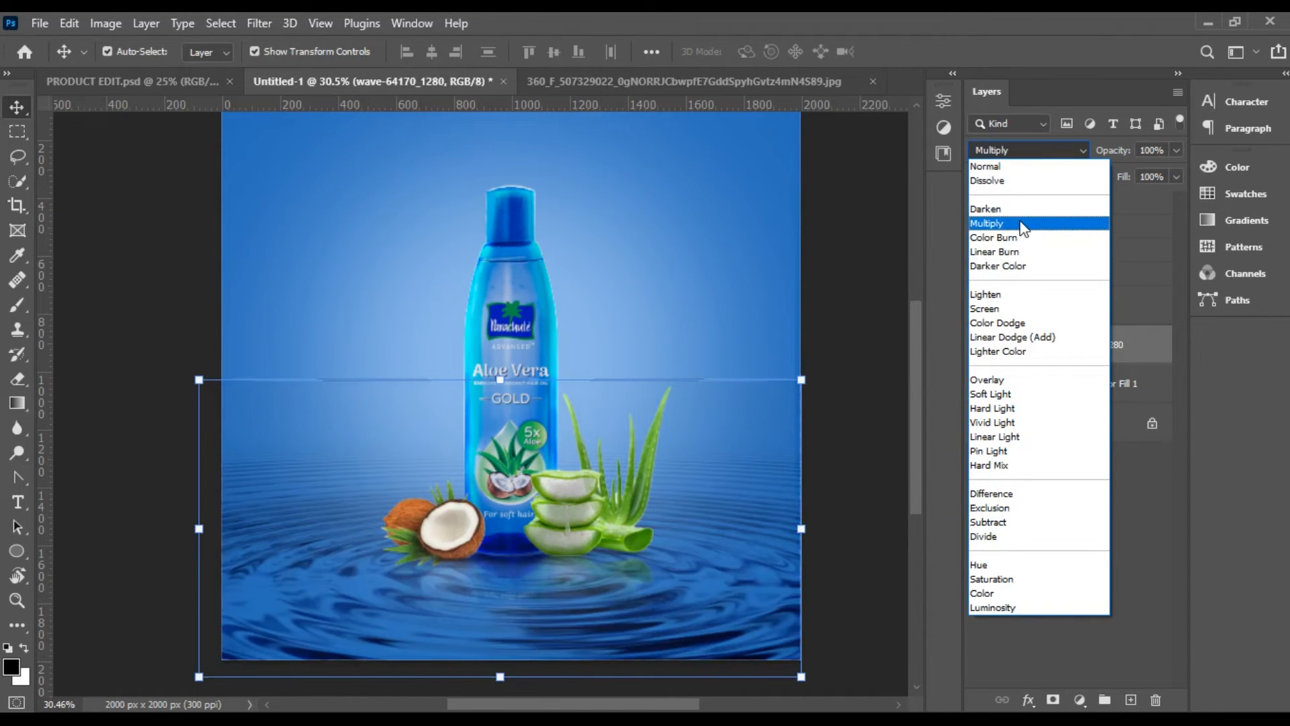
{"action": "left_click", "coordinate": [1023, 229]}
{"action": "left_click", "coordinate": [876, 323]}
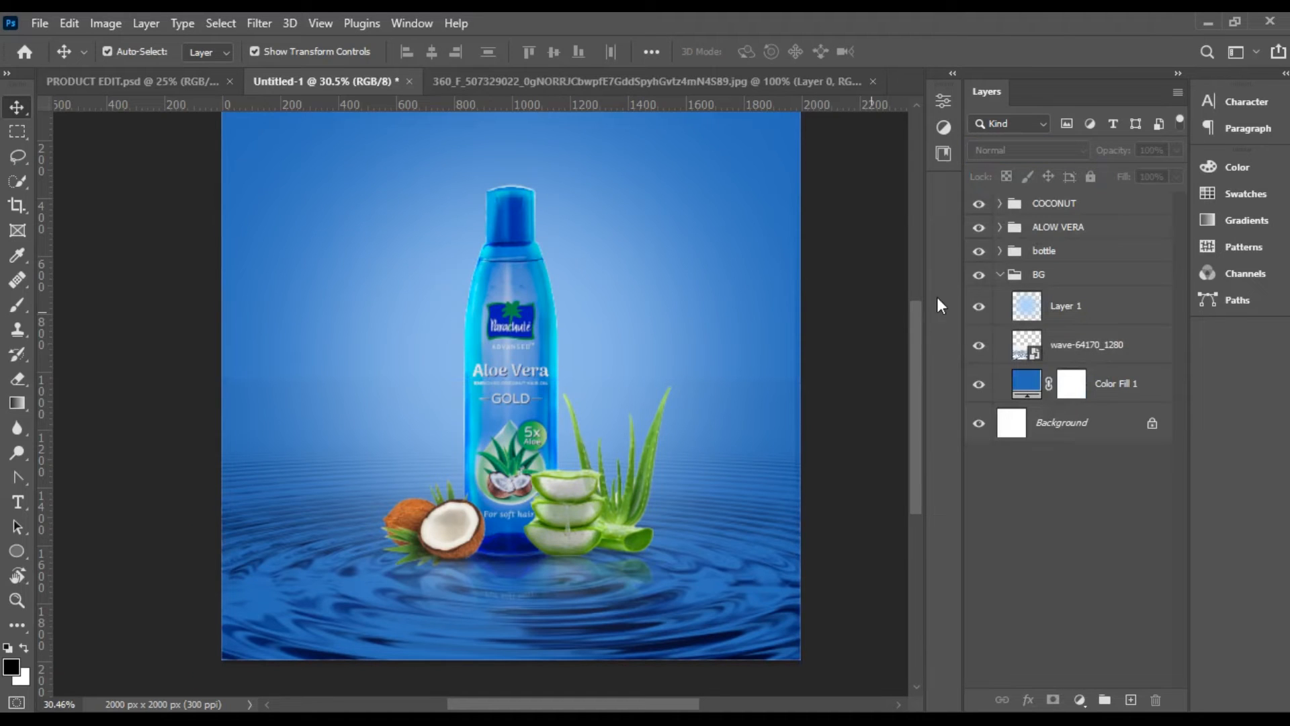
Examine how the wave layer is set up in PRODUCT EDIT.psd and return to the Untitled-1 document
{"action": "left_click", "coordinate": [1083, 358]}
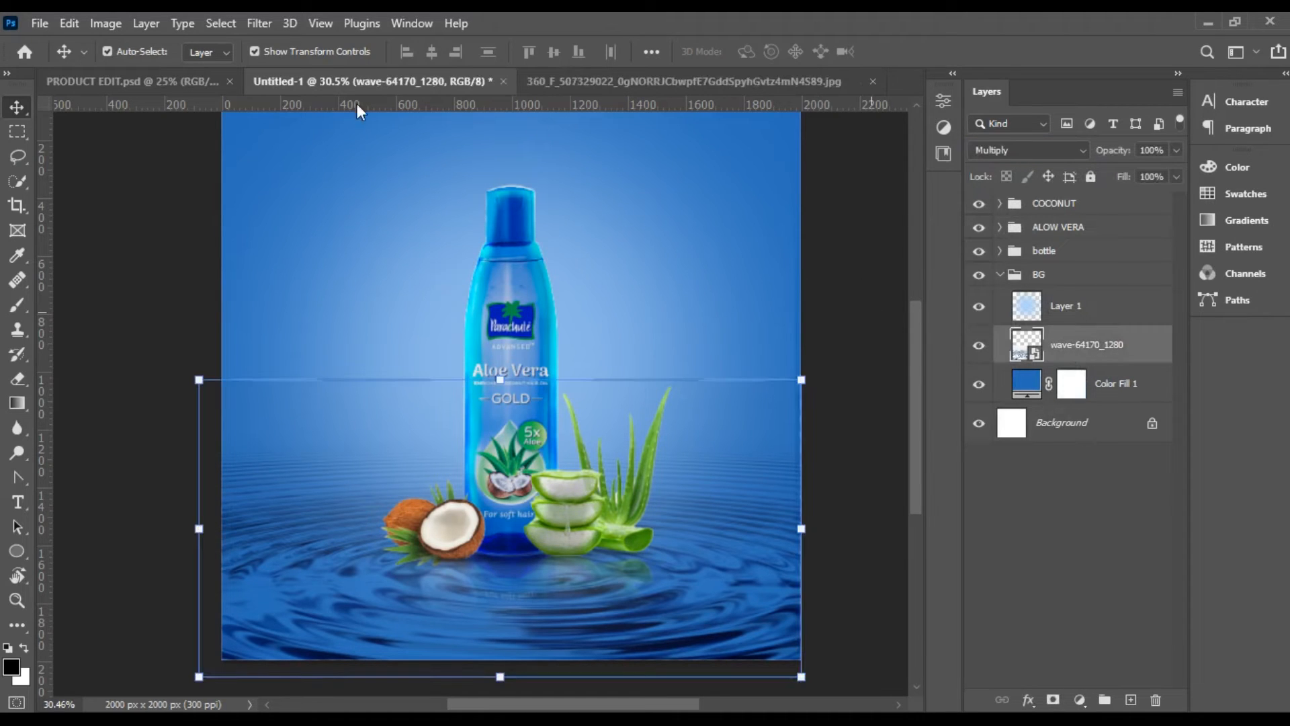
{"action": "left_click", "coordinate": [115, 81]}
{"action": "left_click_drag", "start_coordinate": [391, 633], "coordinate": [391, 632]}
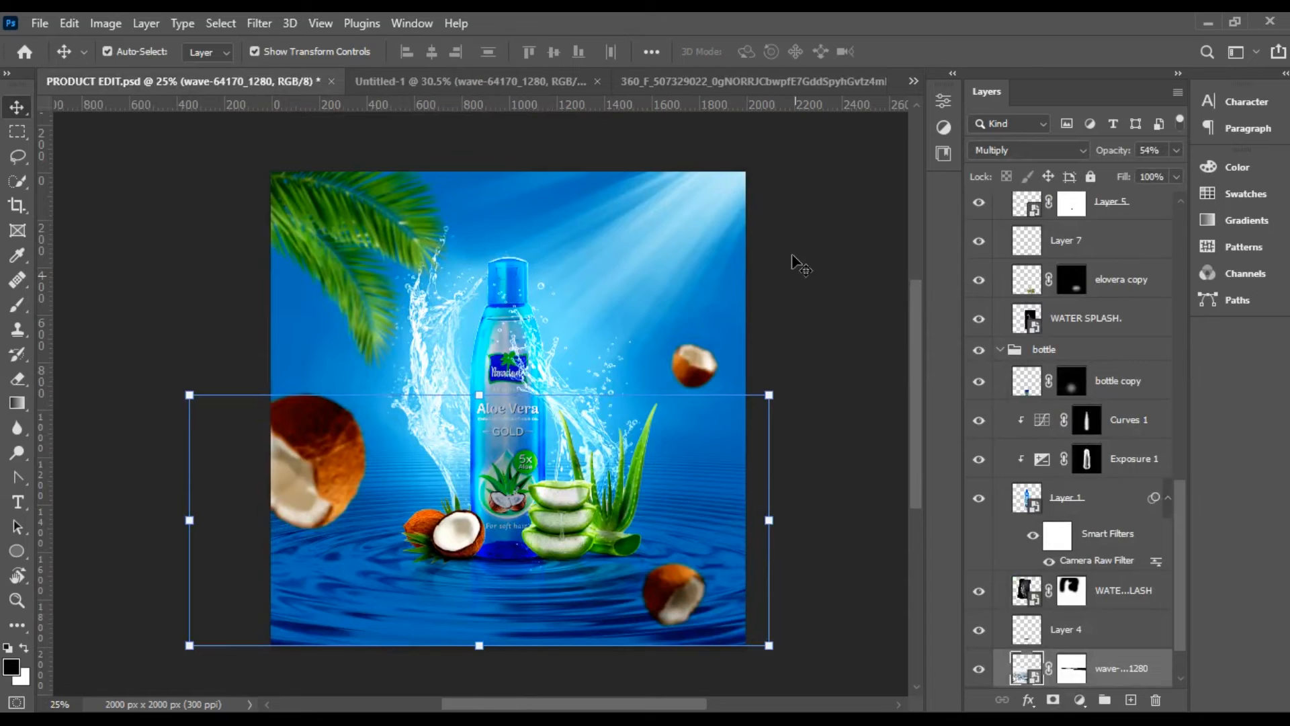
{"action": "left_click", "coordinate": [642, 80]}
{"action": "left_click", "coordinate": [324, 80]}
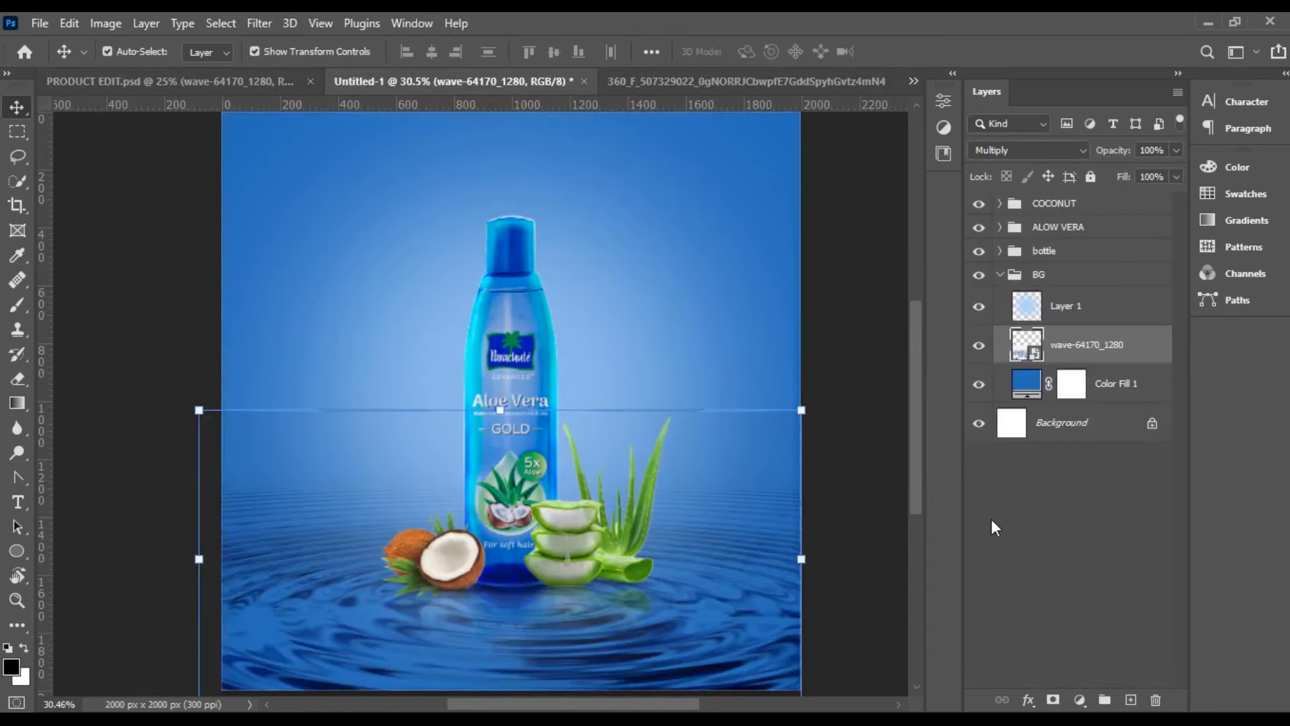
Add a layer mask to the wave-64170_1280 layer
{"action": "left_click", "coordinate": [883, 456]}
{"action": "left_click", "coordinate": [1056, 347]}
{"action": "left_click", "coordinate": [18, 304]}
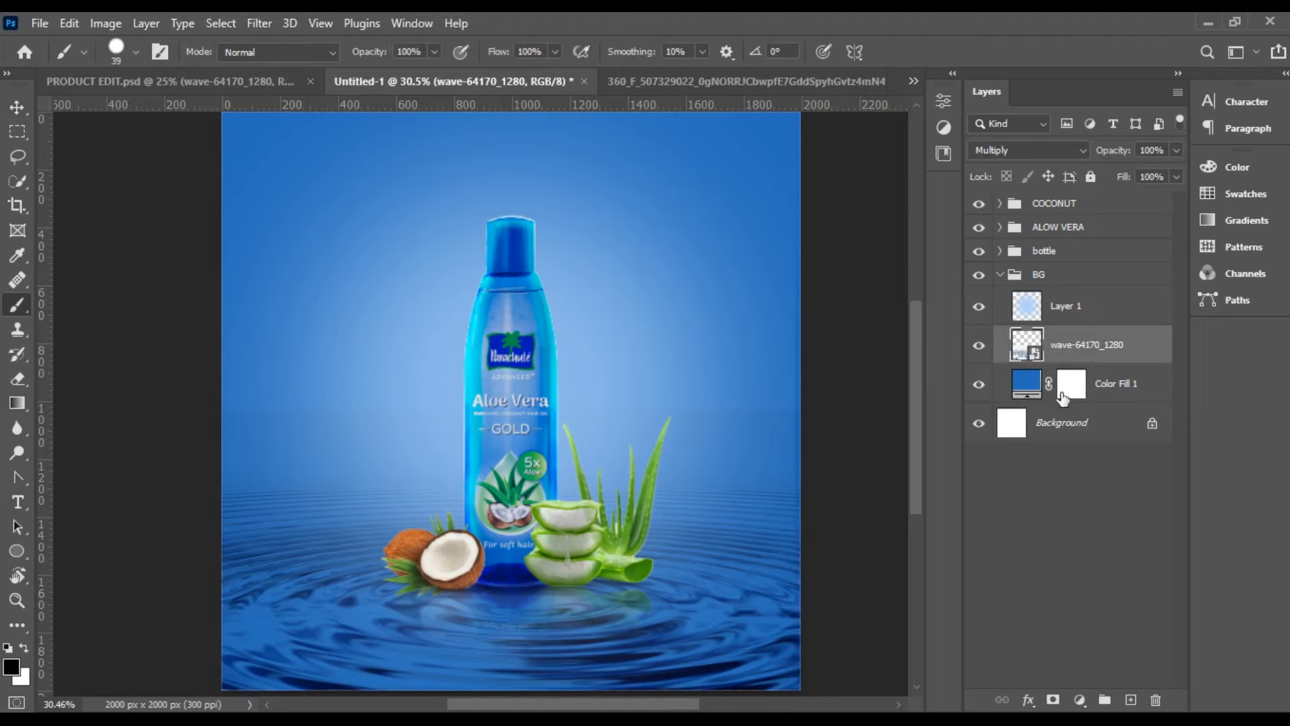
{"action": "left_click", "coordinate": [1053, 699]}
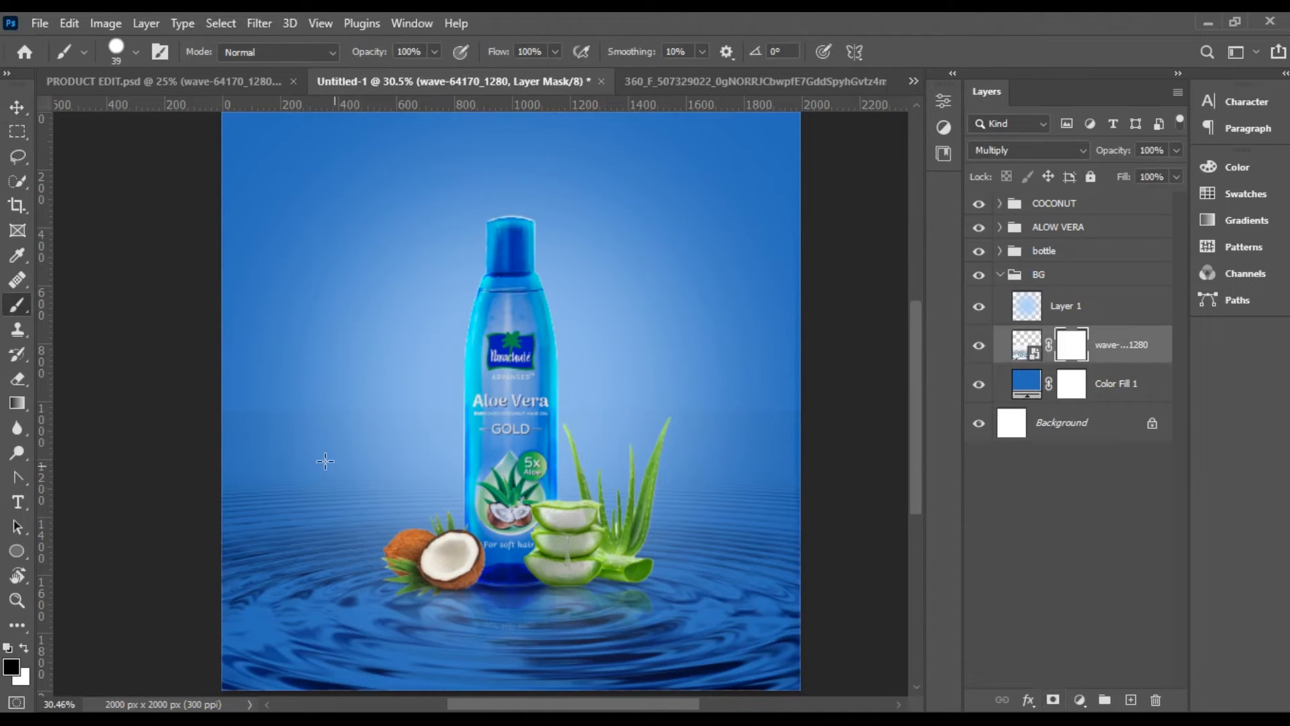
Paint black on the wave layer's mask with a 180 px Soft Round brush to hide the image's hard upper edge
{"action": "left_click", "coordinate": [135, 52]}
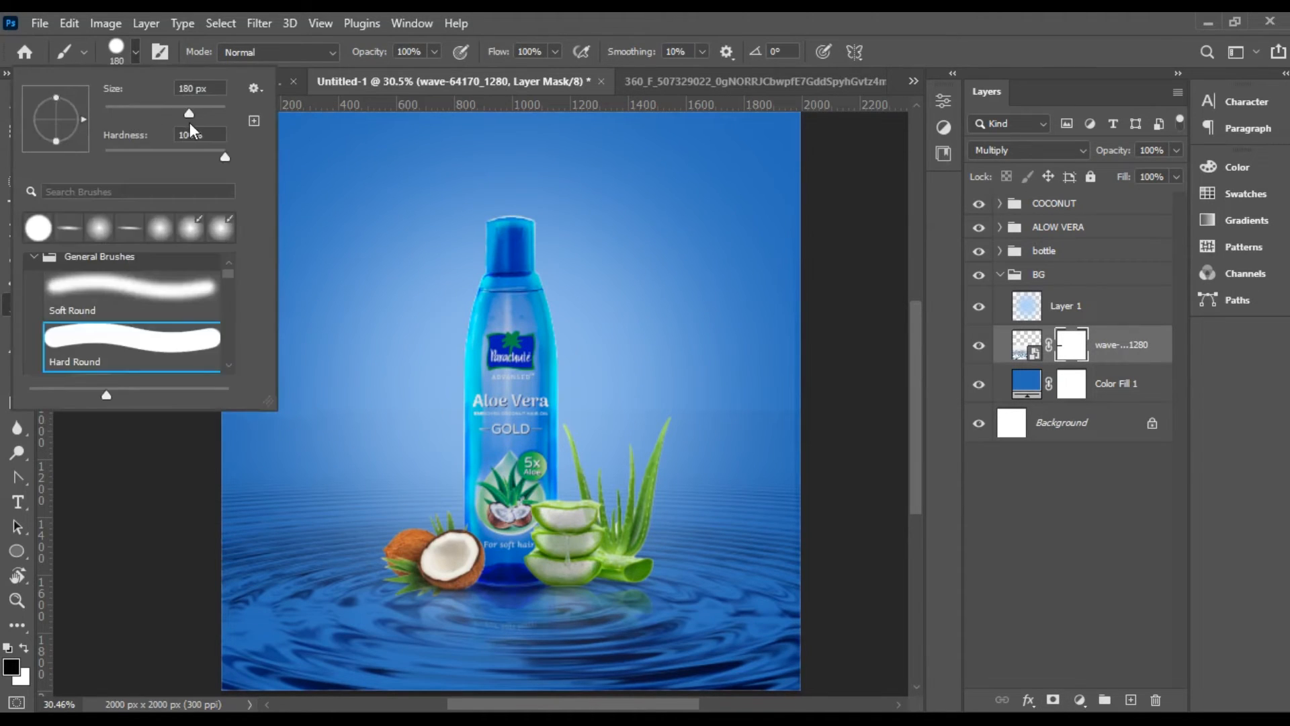
{"action": "left_click", "coordinate": [169, 296]}
{"action": "left_click", "coordinate": [241, 419]}
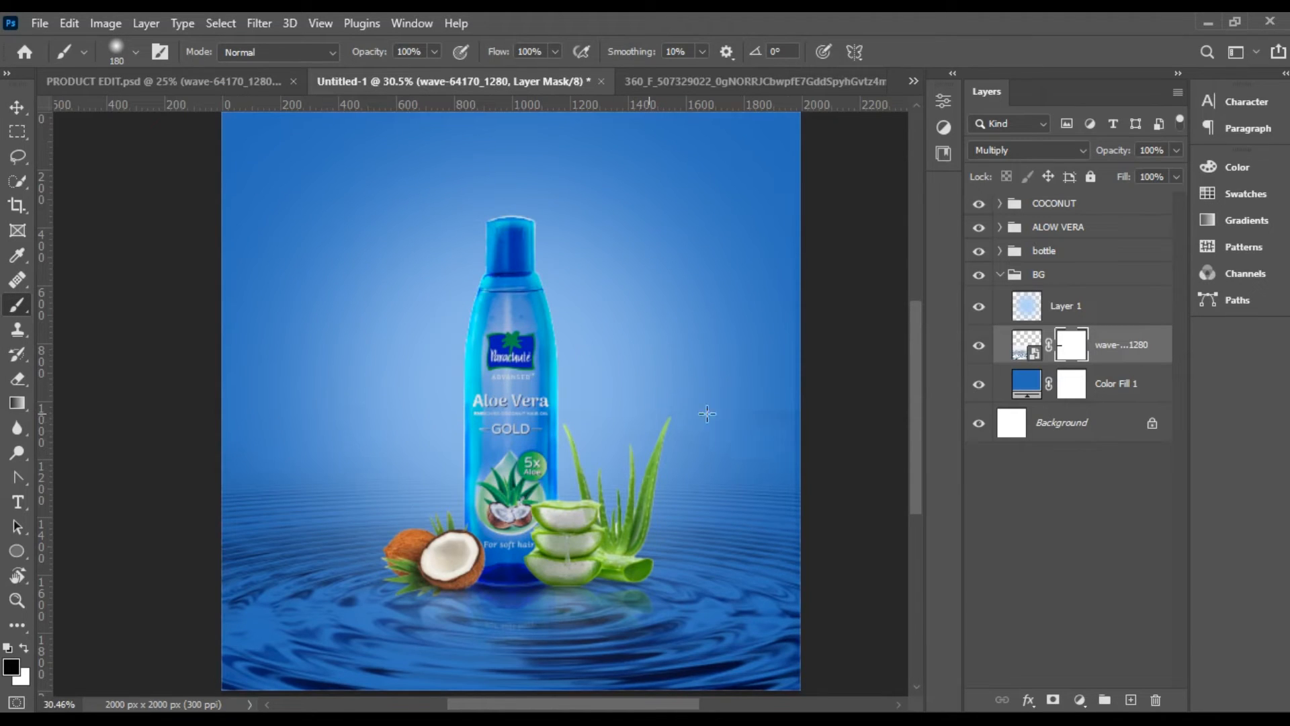
{"action": "left_click_drag", "start_coordinate": [717, 441], "coordinate": [778, 441]}
{"action": "left_click", "coordinate": [17, 108]}
{"action": "left_click", "coordinate": [111, 329]}
{"action": "scroll", "coordinate": [111, 330], "scroll_direction": "down", "scroll_amount": 3}
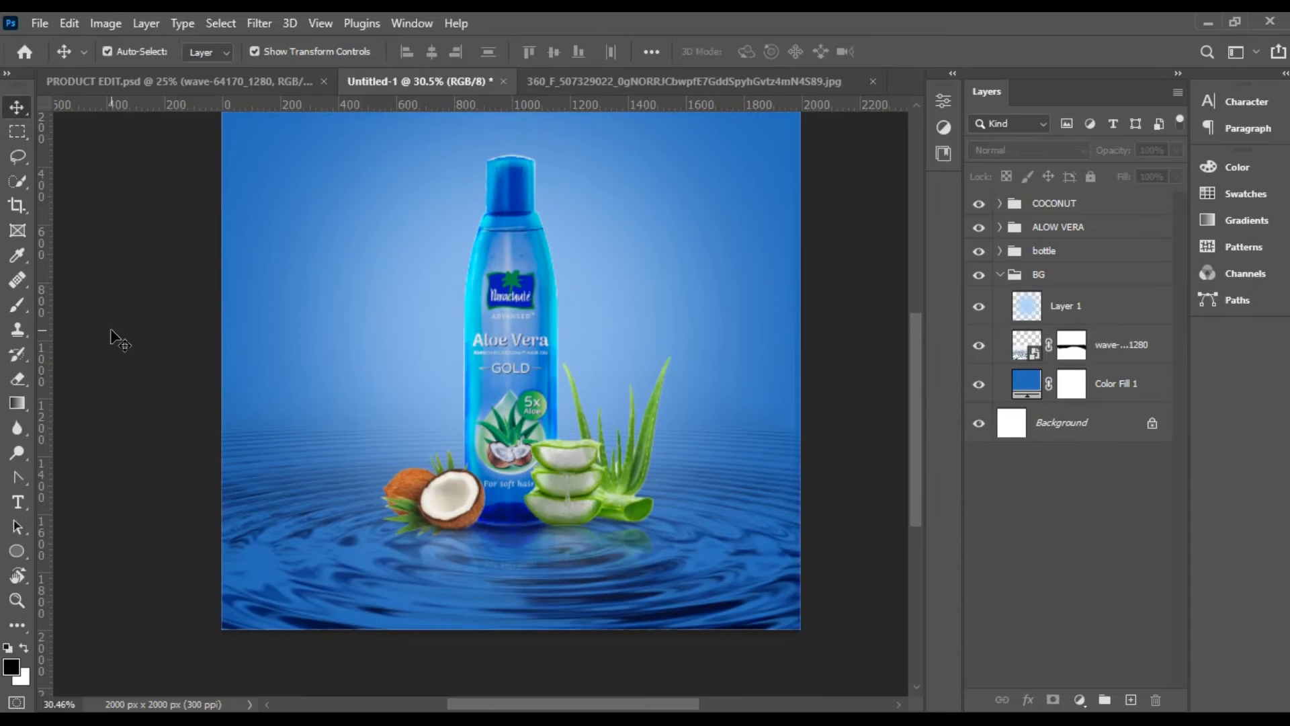
Set the masked wave layer's opacity to 97%
{"action": "left_click", "coordinate": [781, 527]}
{"action": "left_click", "coordinate": [1177, 150]}
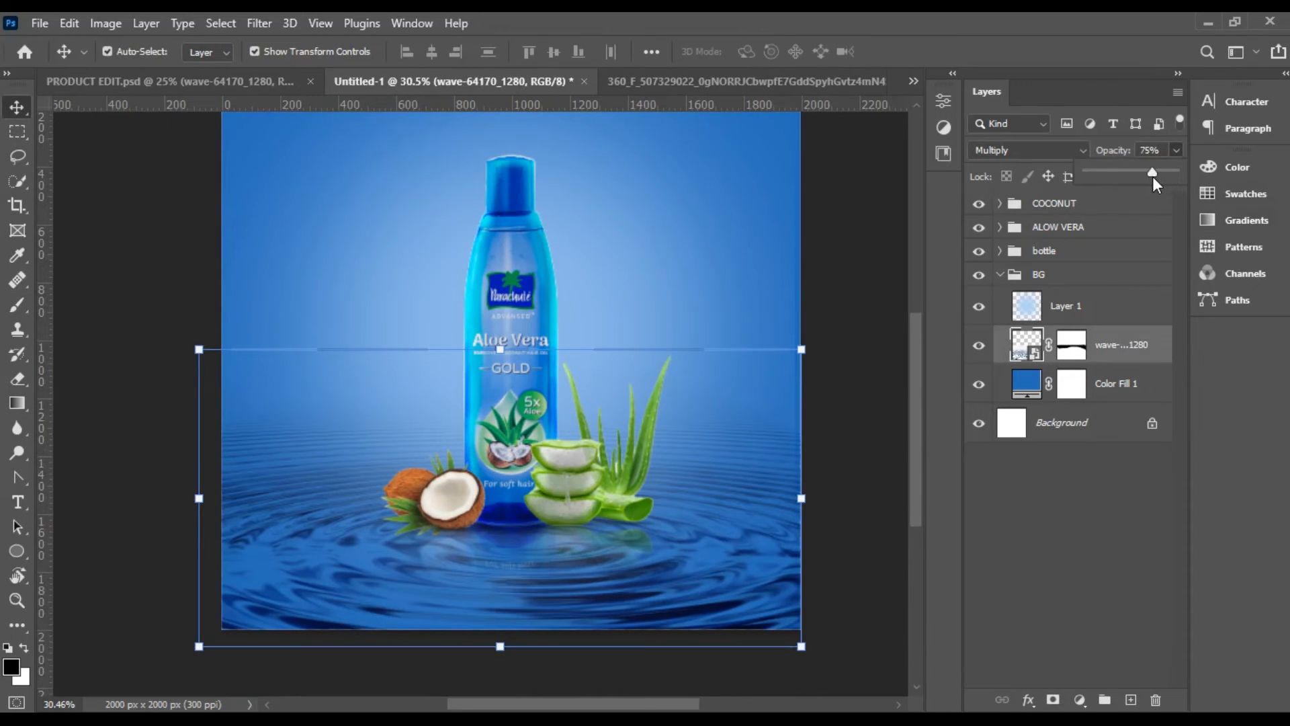
{"action": "left_click_drag", "start_coordinate": [1162, 176], "coordinate": [1183, 176]}
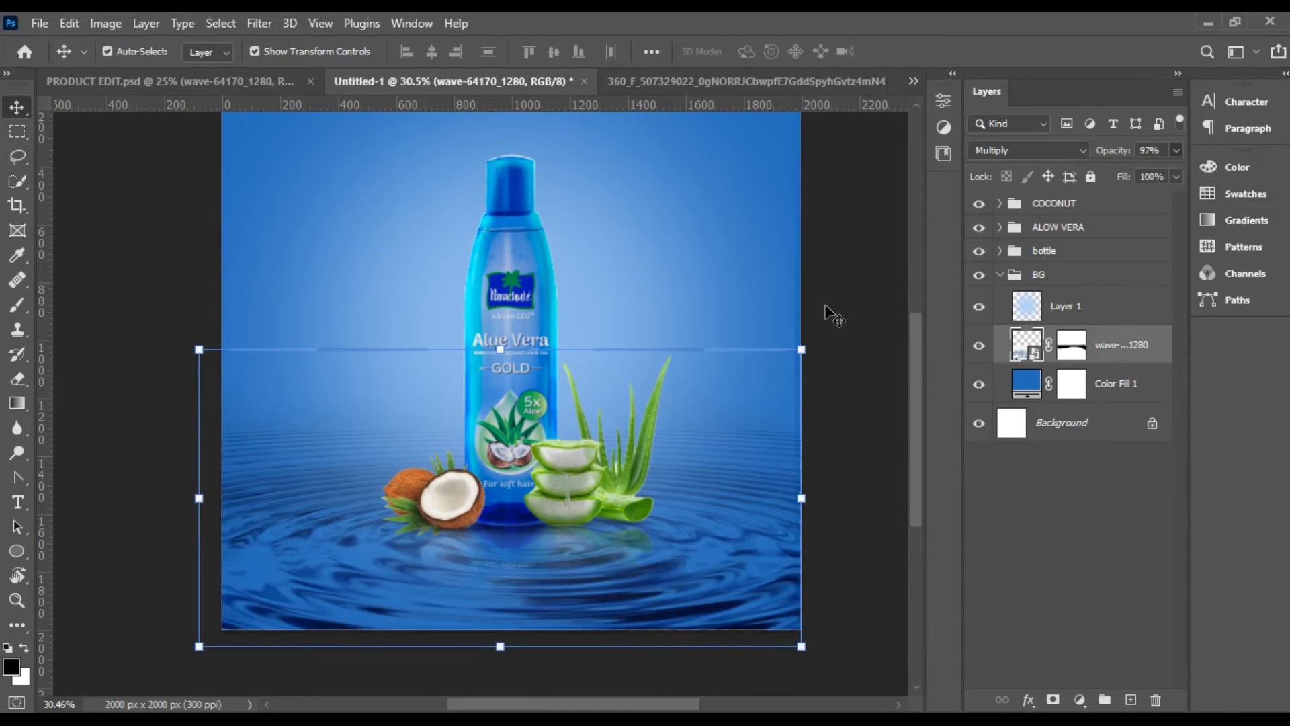
{"action": "left_click", "coordinate": [833, 316]}
{"action": "scroll", "coordinate": [859, 346], "scroll_direction": "up", "scroll_amount": 3}
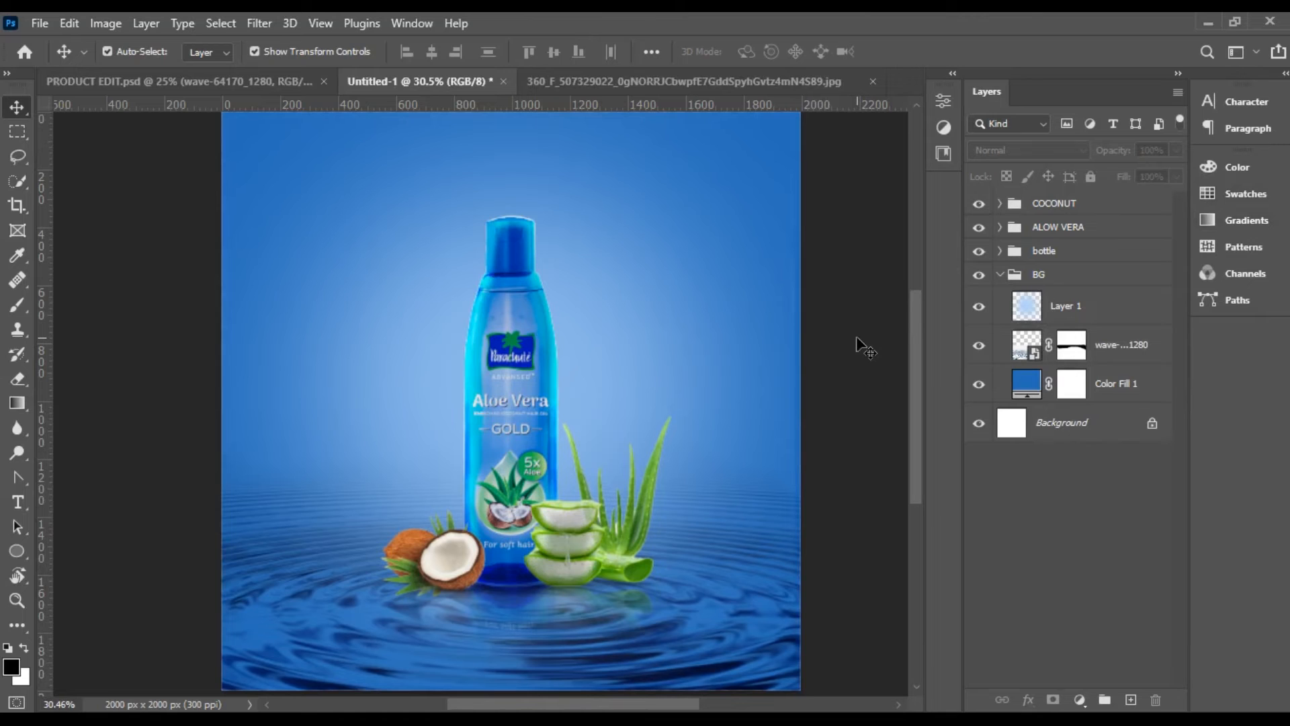
{"action": "left_click", "coordinate": [40, 23]}
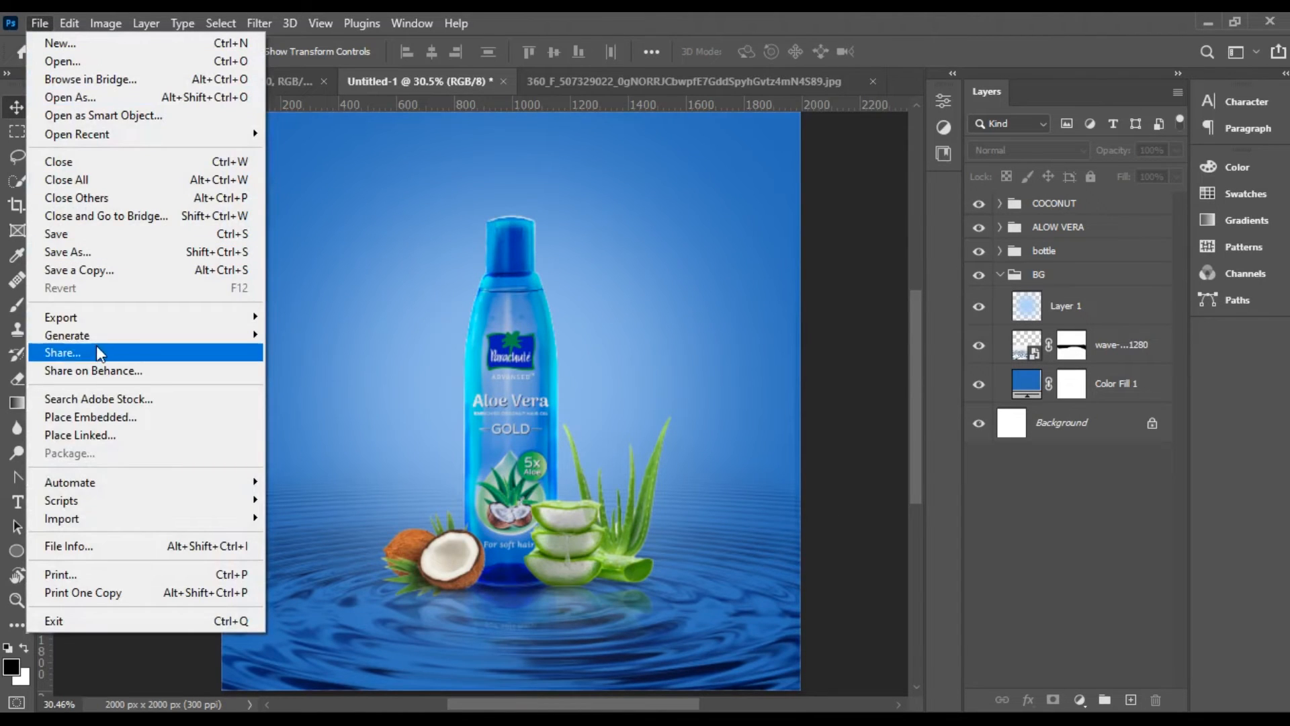
{"action": "mouse_move", "coordinate": [99, 325]}
{"action": "left_click", "coordinate": [888, 387]}
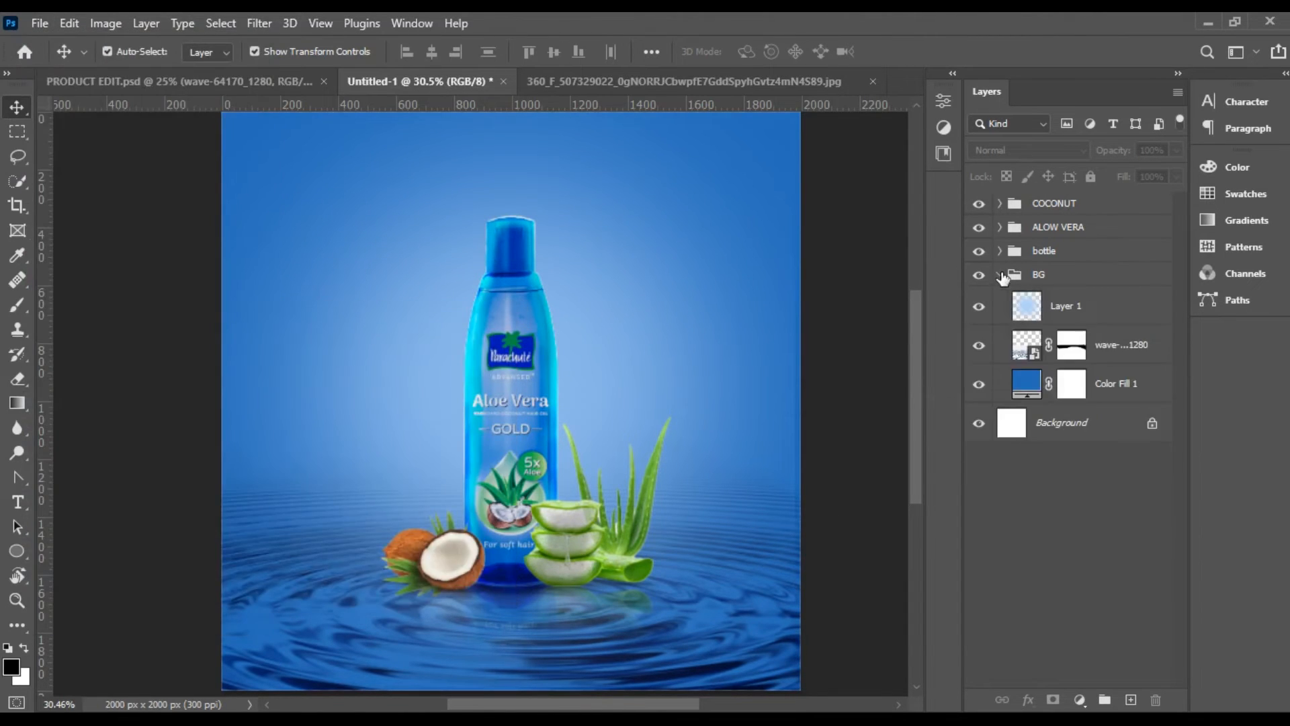
Collapse the BG group and clear the layer selection
{"action": "left_click", "coordinate": [999, 274]}
{"action": "left_click", "coordinate": [1049, 204]}
{"action": "left_click", "coordinate": [876, 401]}
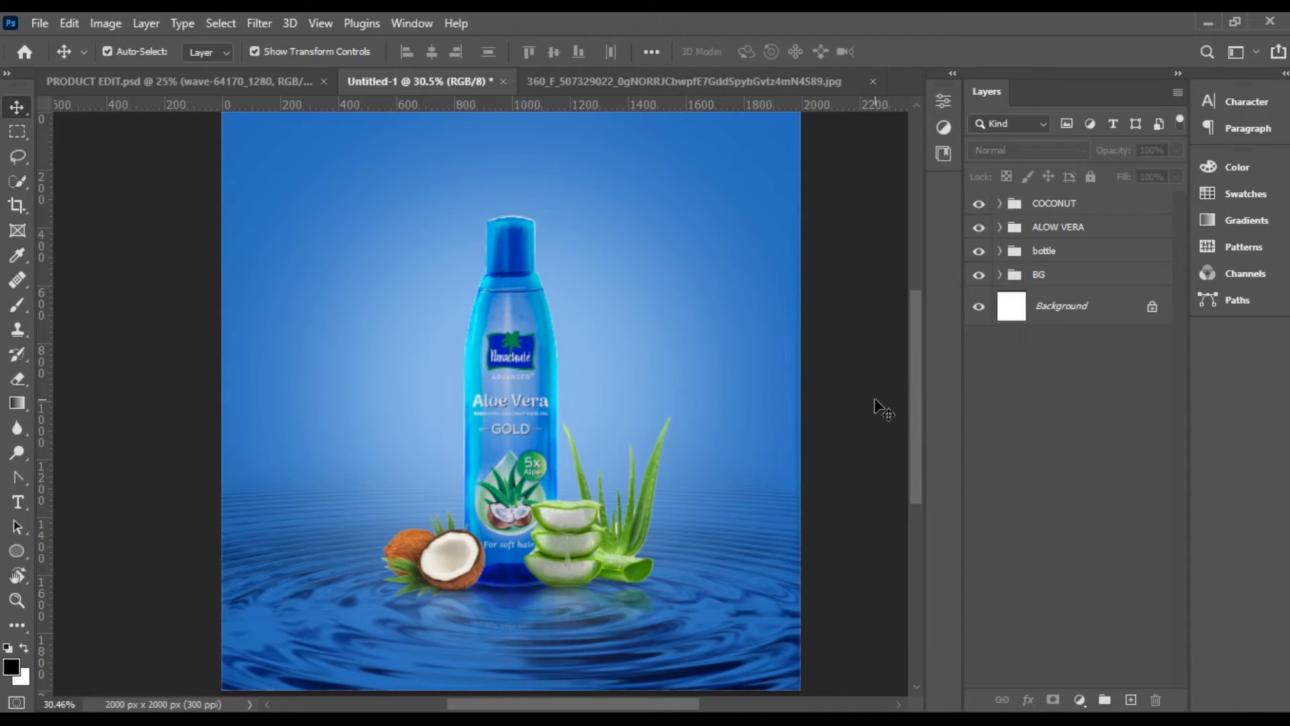
Place the WATER SPLASH image as an embedded object and move its layer into the bottle group
{"action": "left_click", "coordinate": [40, 23]}
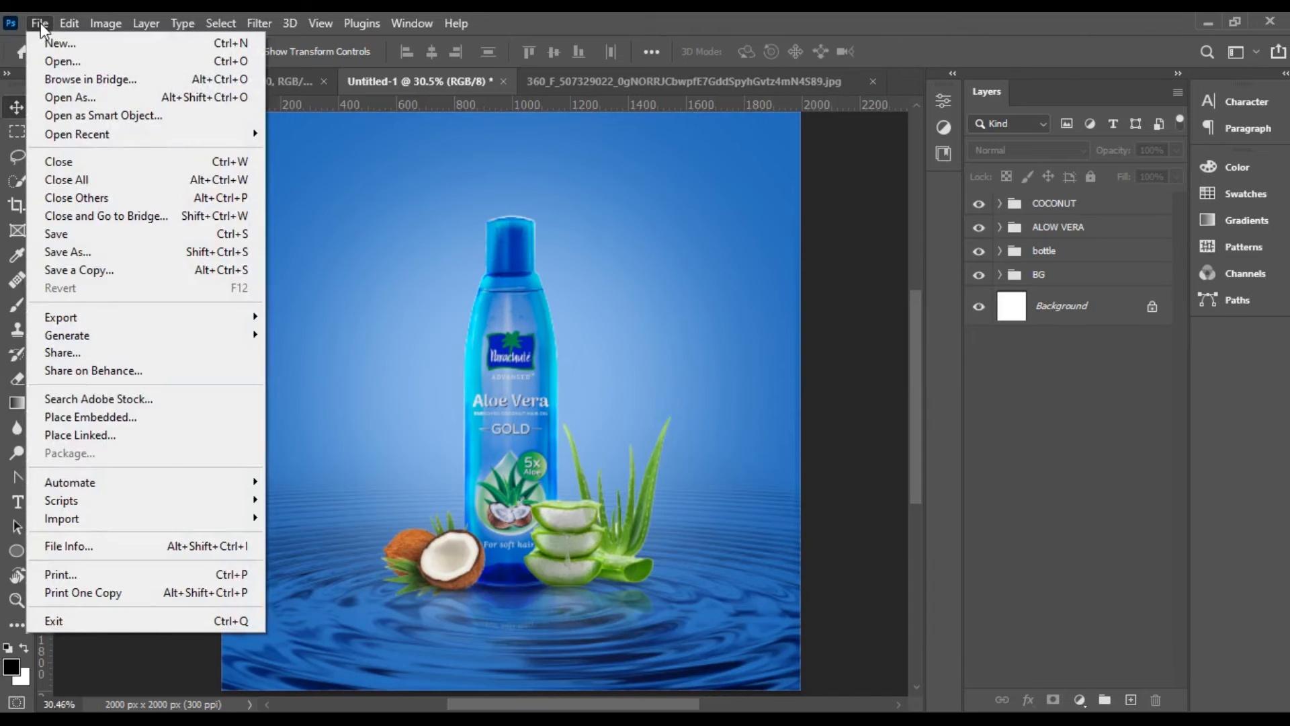
{"action": "left_click", "coordinate": [90, 415]}
{"action": "left_click", "coordinate": [430, 179]}
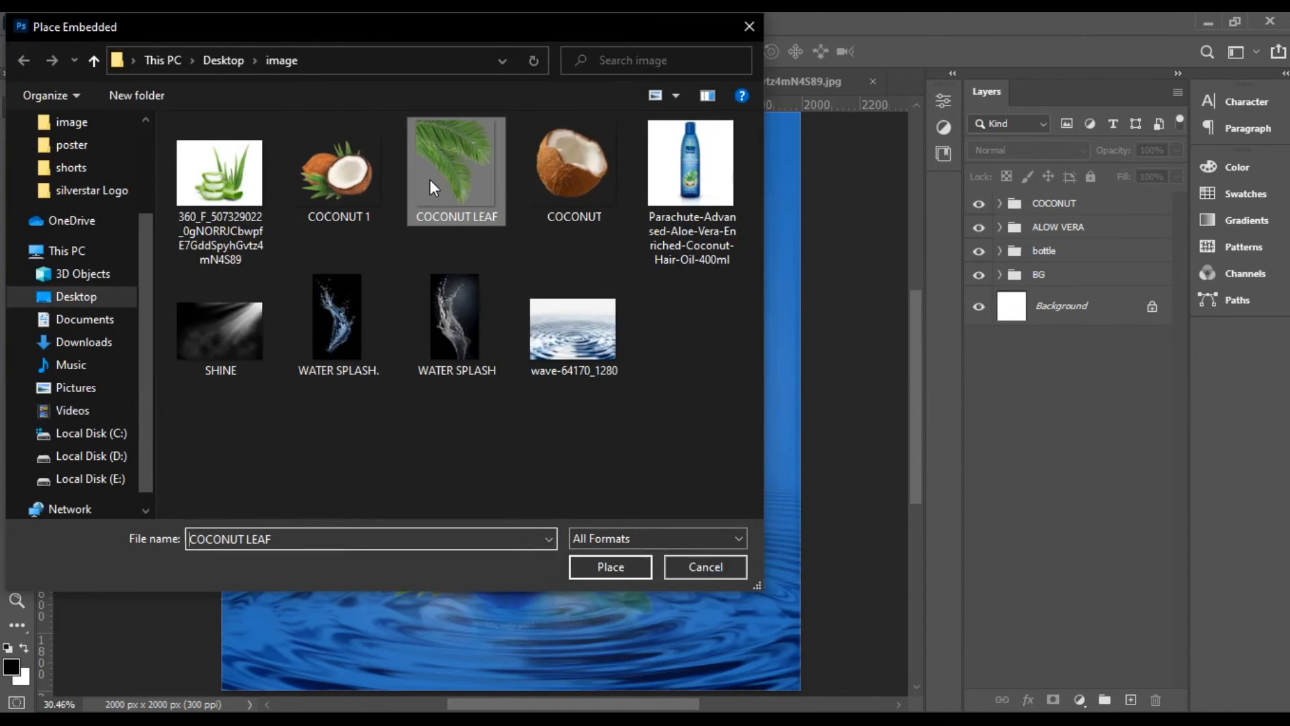
{"action": "left_click", "coordinate": [447, 329]}
{"action": "left_click", "coordinate": [586, 573]}
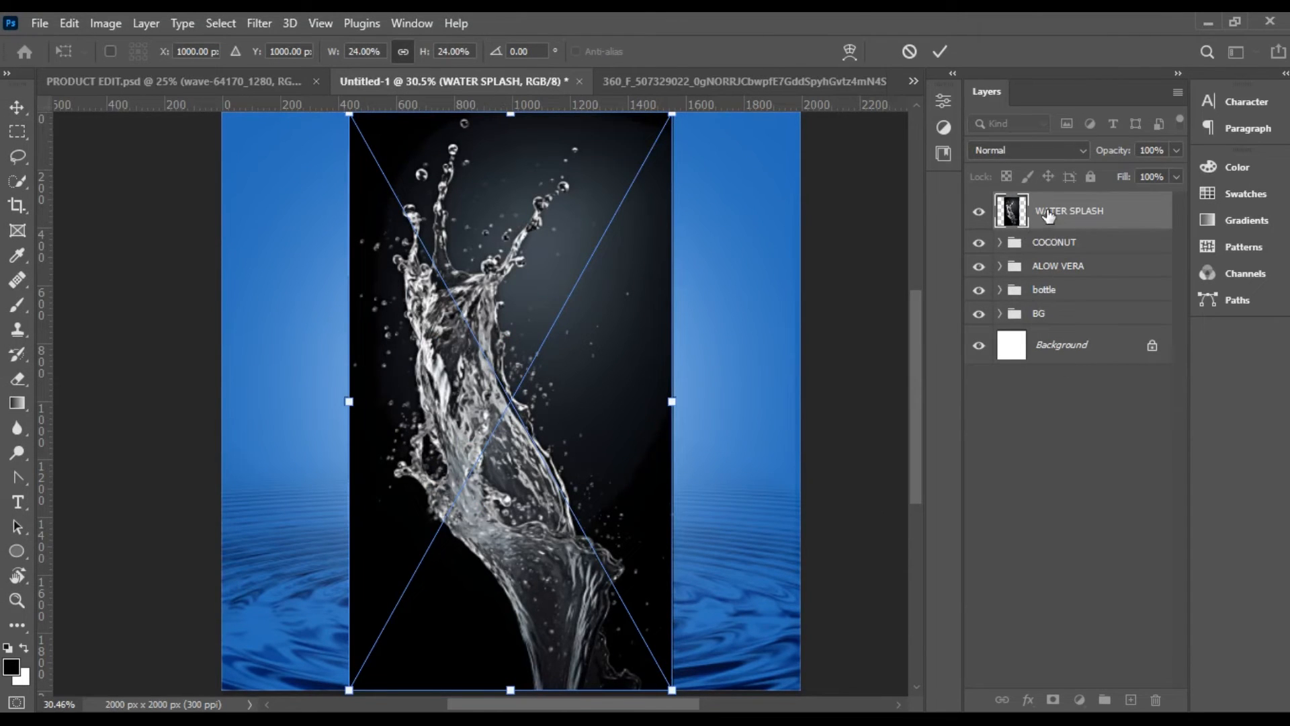
{"action": "key", "text": "Return"}
{"action": "left_click_drag", "start_coordinate": [1048, 214], "coordinate": [1059, 294]}
Set the WATER SPLASH layer's blend mode to Screen and move it between the Parachute bottle layer and Layer 3
{"action": "left_click", "coordinate": [1000, 251]}
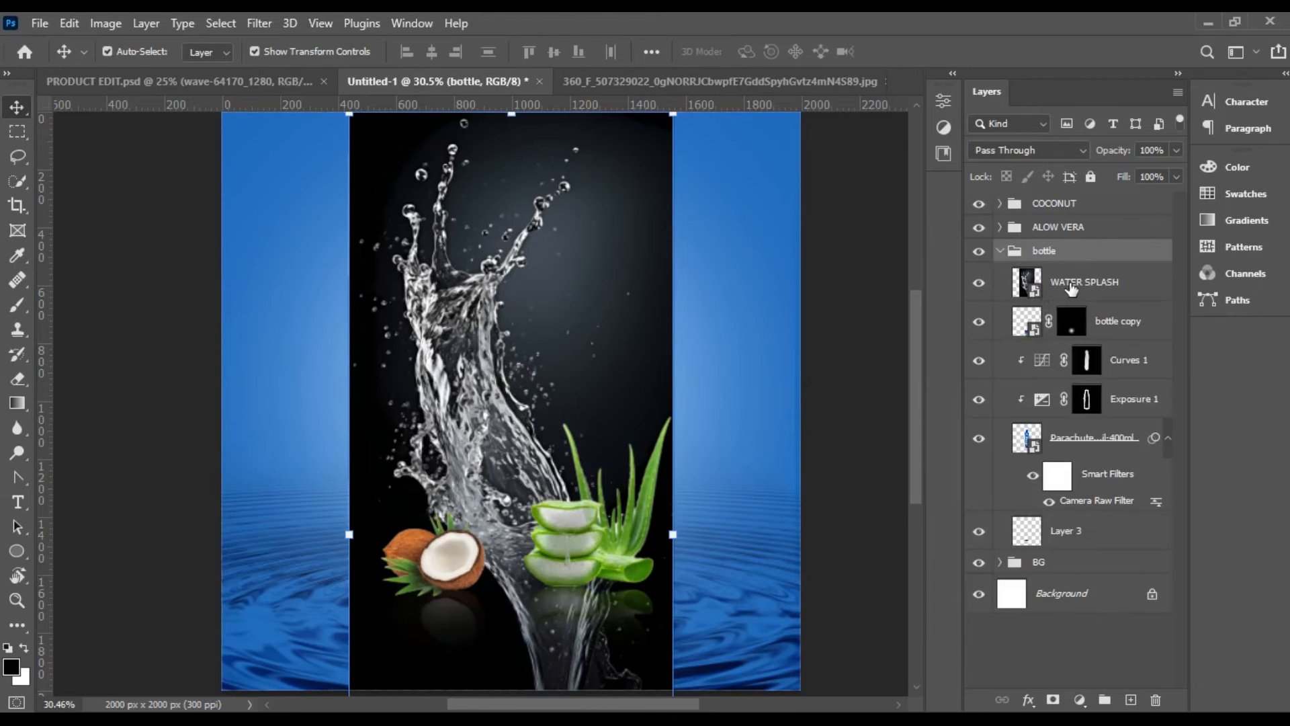
{"action": "left_click", "coordinate": [1071, 284]}
{"action": "left_click", "coordinate": [1014, 150]}
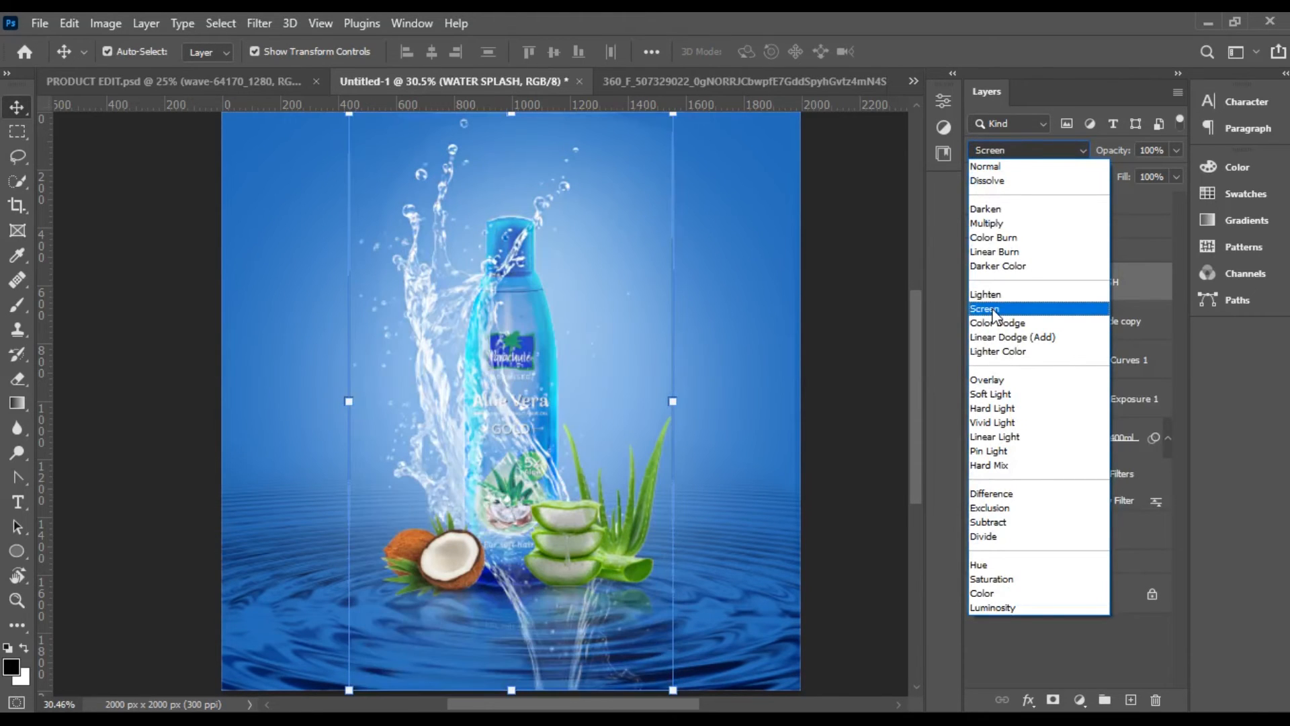
{"action": "left_click", "coordinate": [993, 311]}
{"action": "left_click_drag", "start_coordinate": [1075, 282], "coordinate": [1081, 493]}
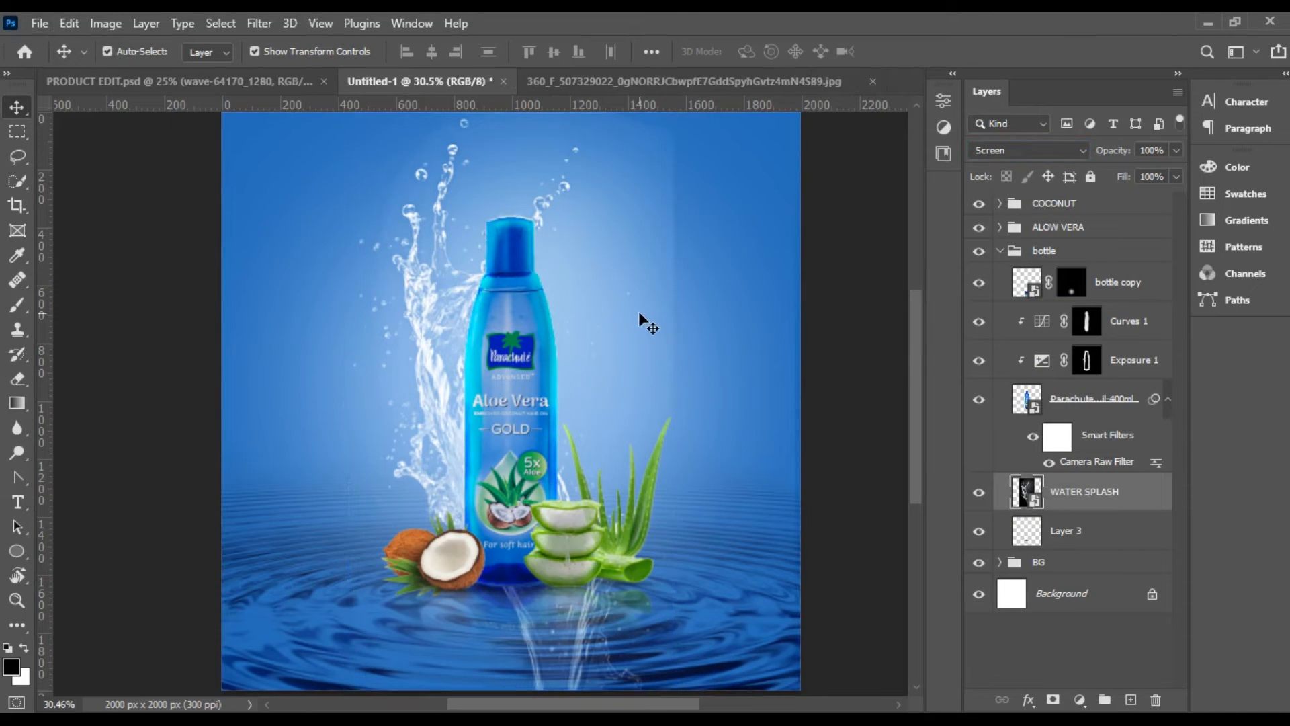
Scale down the WATER SPLASH image and position it behind the bottle's left side, rising from the coconut
{"action": "scroll", "coordinate": [453, 308], "scroll_direction": "down", "scroll_amount": 1}
{"action": "scroll", "coordinate": [453, 308], "scroll_direction": "down", "scroll_amount": 1}
{"action": "left_click_drag", "start_coordinate": [442, 341], "coordinate": [403, 256]}
{"action": "scroll", "coordinate": [401, 194], "scroll_direction": "up", "scroll_amount": 1}
{"action": "left_click_drag", "start_coordinate": [341, 144], "coordinate": [401, 262]}
{"action": "left_click_drag", "start_coordinate": [454, 302], "coordinate": [415, 305]}
{"action": "left_click_drag", "start_coordinate": [361, 249], "coordinate": [368, 264]}
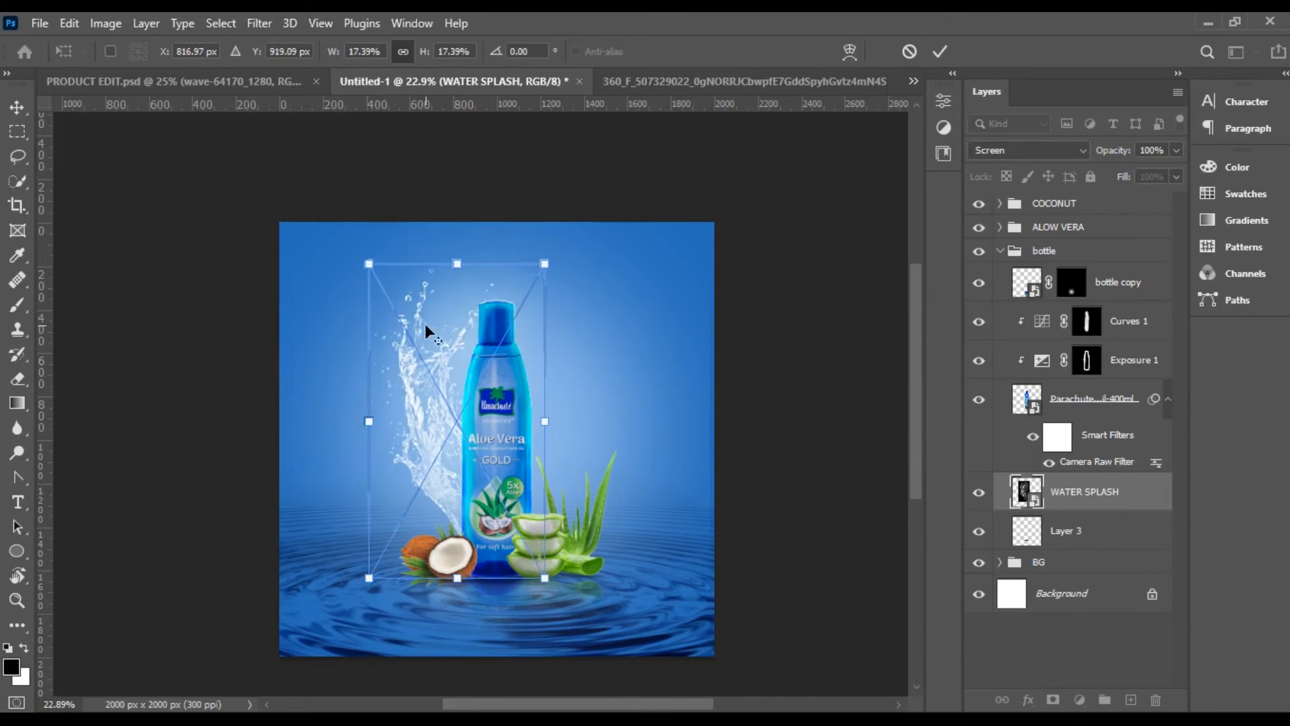
{"action": "scroll", "coordinate": [426, 329], "scroll_direction": "up", "scroll_amount": 4}
{"action": "scroll", "coordinate": [537, 509], "scroll_direction": "down", "scroll_amount": 2}
{"action": "left_click_drag", "start_coordinate": [448, 473], "coordinate": [454, 436]}
{"action": "left_click_drag", "start_coordinate": [461, 184], "coordinate": [461, 163]}
{"action": "left_click_drag", "start_coordinate": [405, 436], "coordinate": [409, 438]}
{"action": "left_click", "coordinate": [934, 52]}
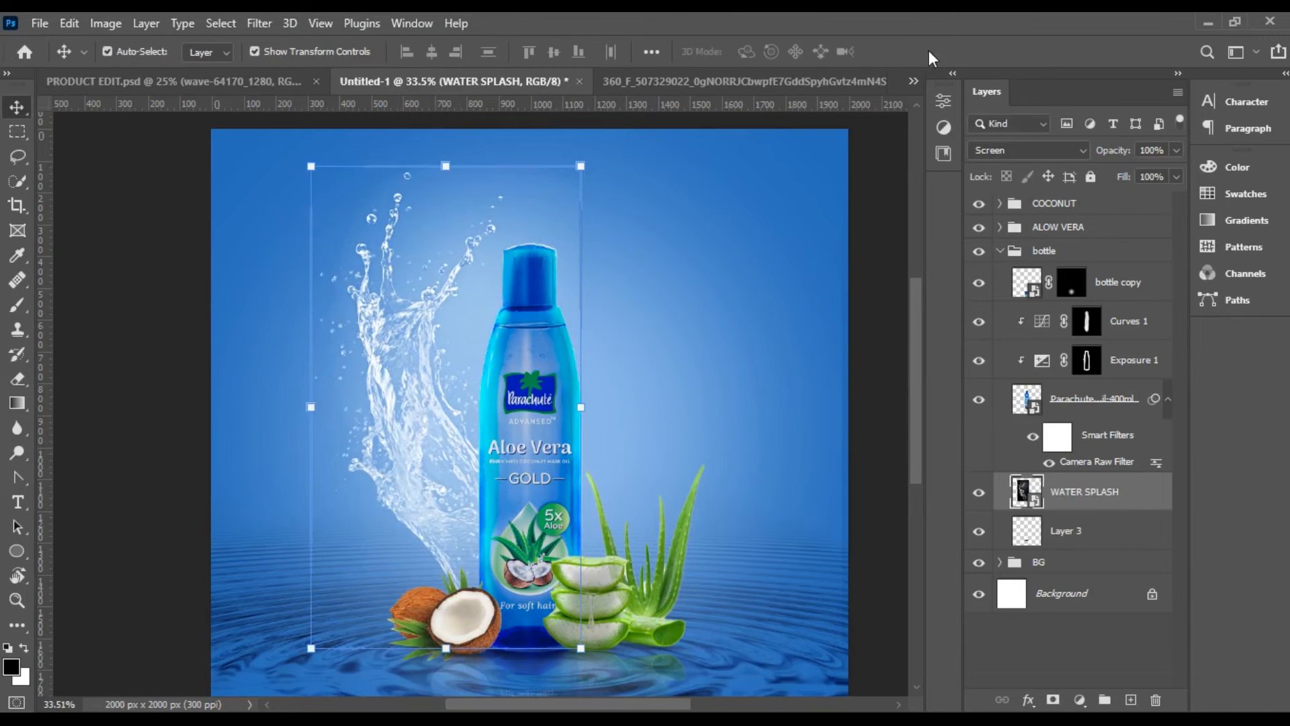
Add a mask to the WATER SPLASH layer and paint out its visible upper-right edge with a 259 px soft brush
{"action": "left_click", "coordinate": [1054, 701]}
{"action": "key", "text": "b"}
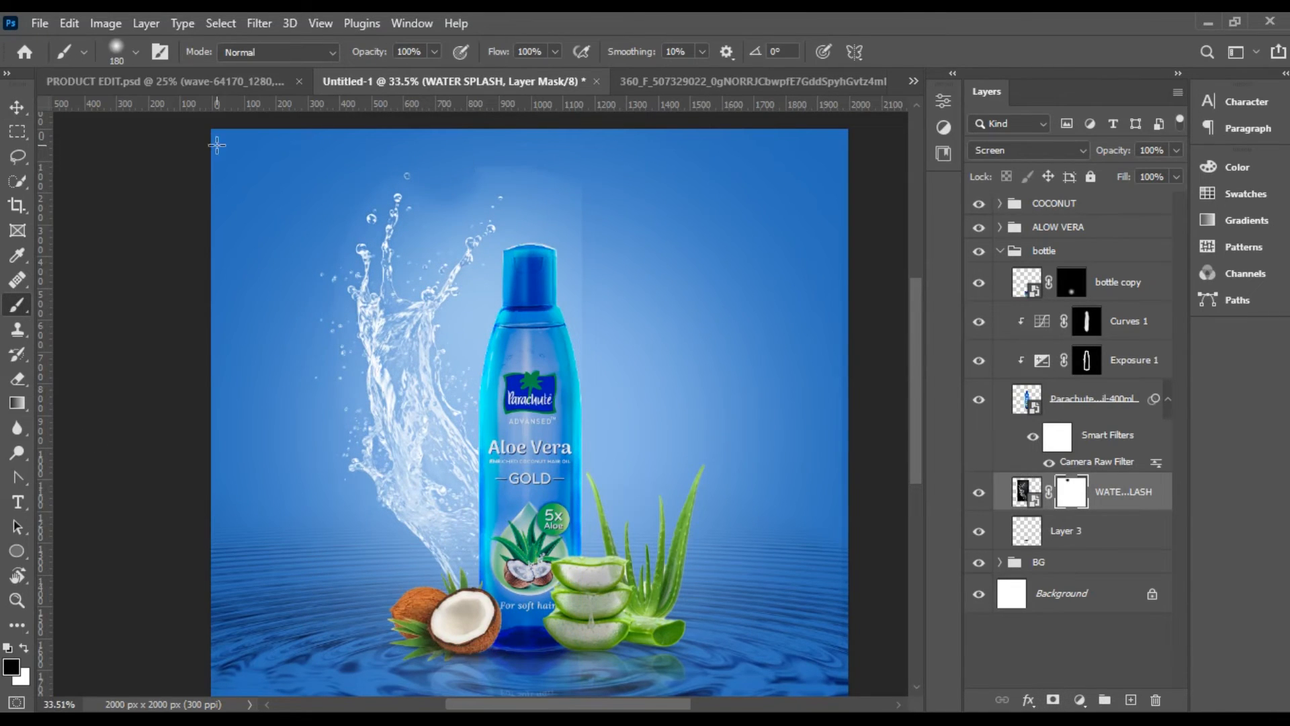
{"action": "left_click", "coordinate": [135, 52]}
{"action": "left_click_drag", "start_coordinate": [195, 113], "coordinate": [198, 113]}
{"action": "left_click_drag", "start_coordinate": [487, 180], "coordinate": [568, 205]}
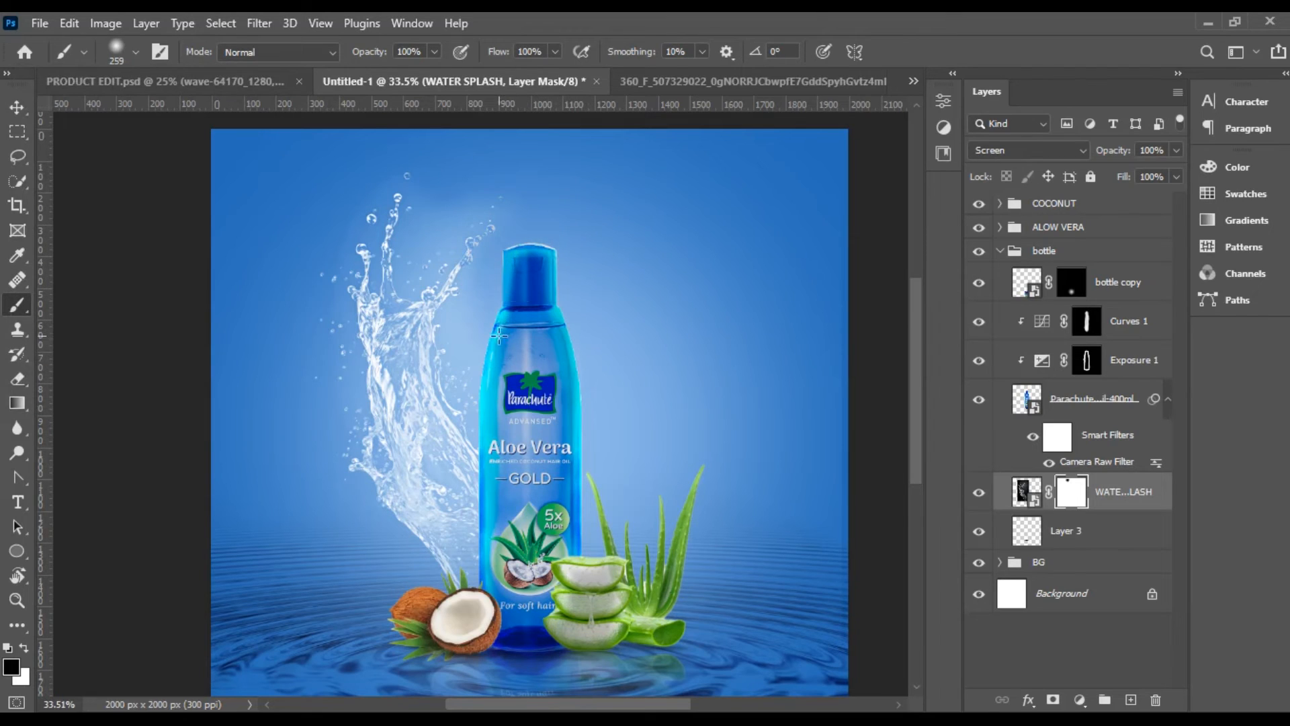
Lower the brush opacity to 49% and softly fade the splash's outer droplets on its mask
{"action": "left_click_drag", "start_coordinate": [434, 54], "coordinate": [397, 78]}
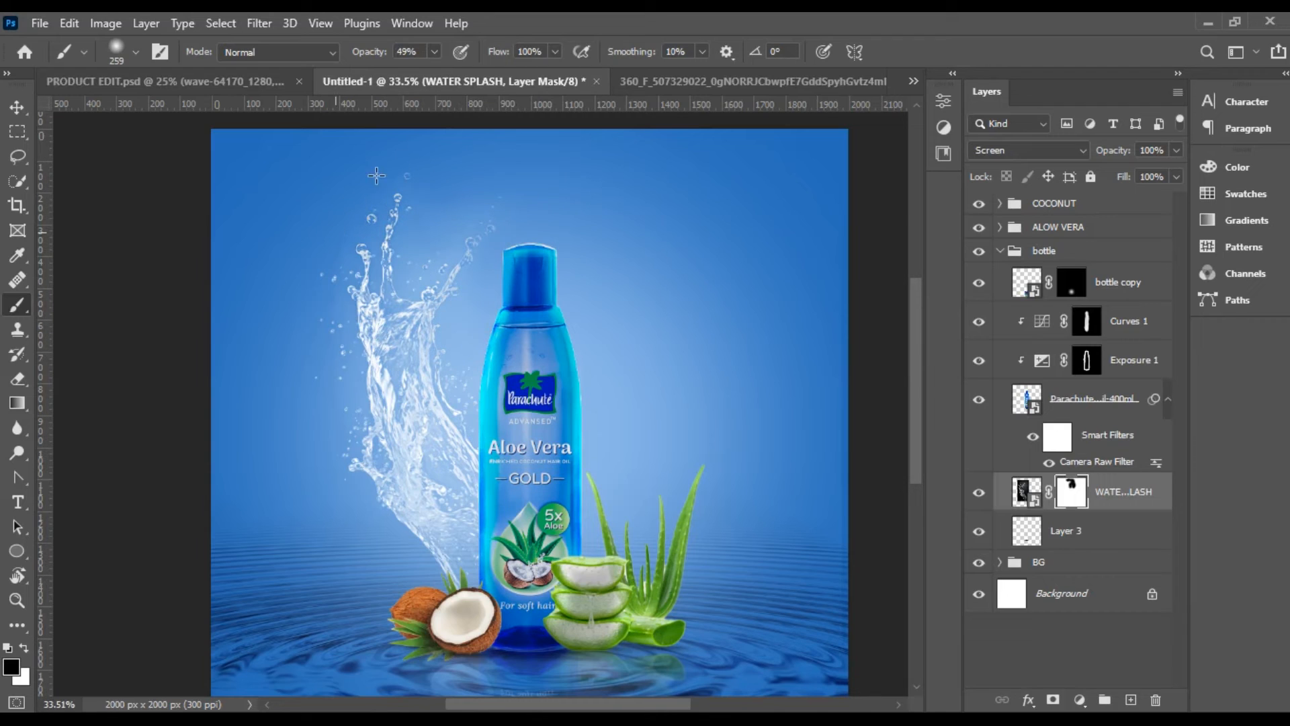
{"action": "left_click_drag", "start_coordinate": [353, 383], "coordinate": [351, 421]}
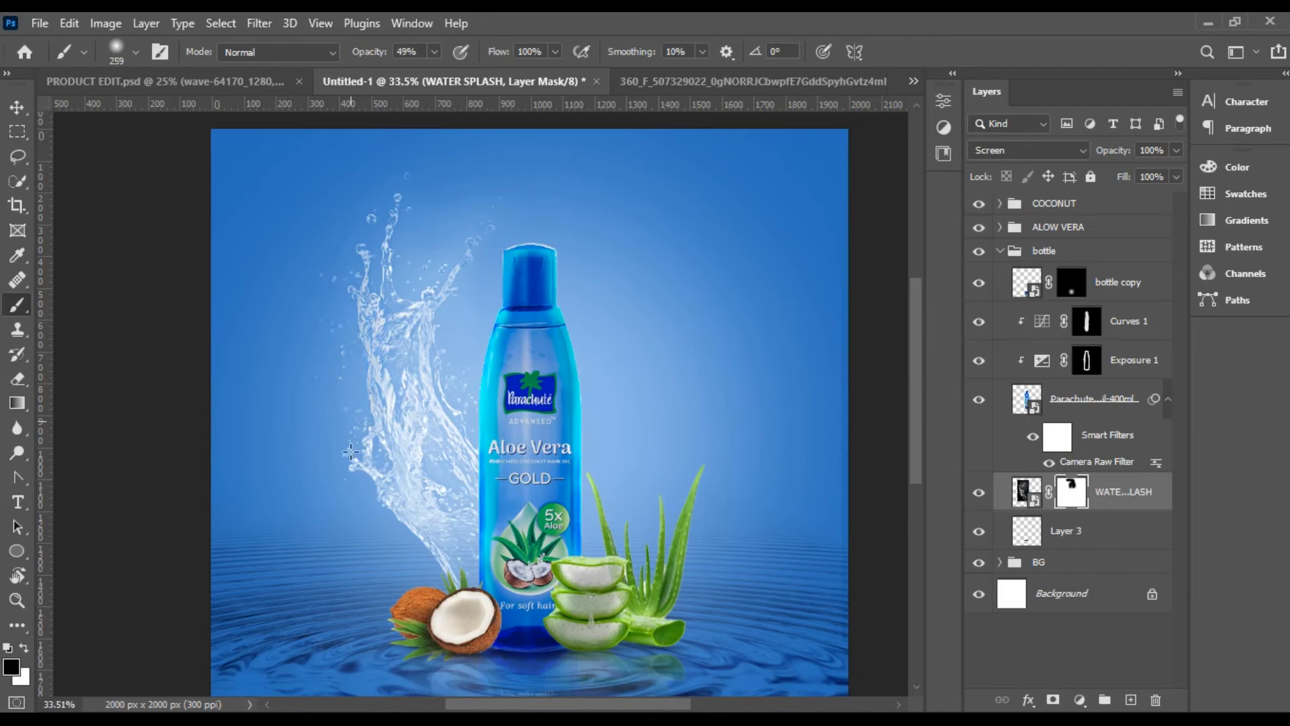
{"action": "key", "text": "ctrl+z"}
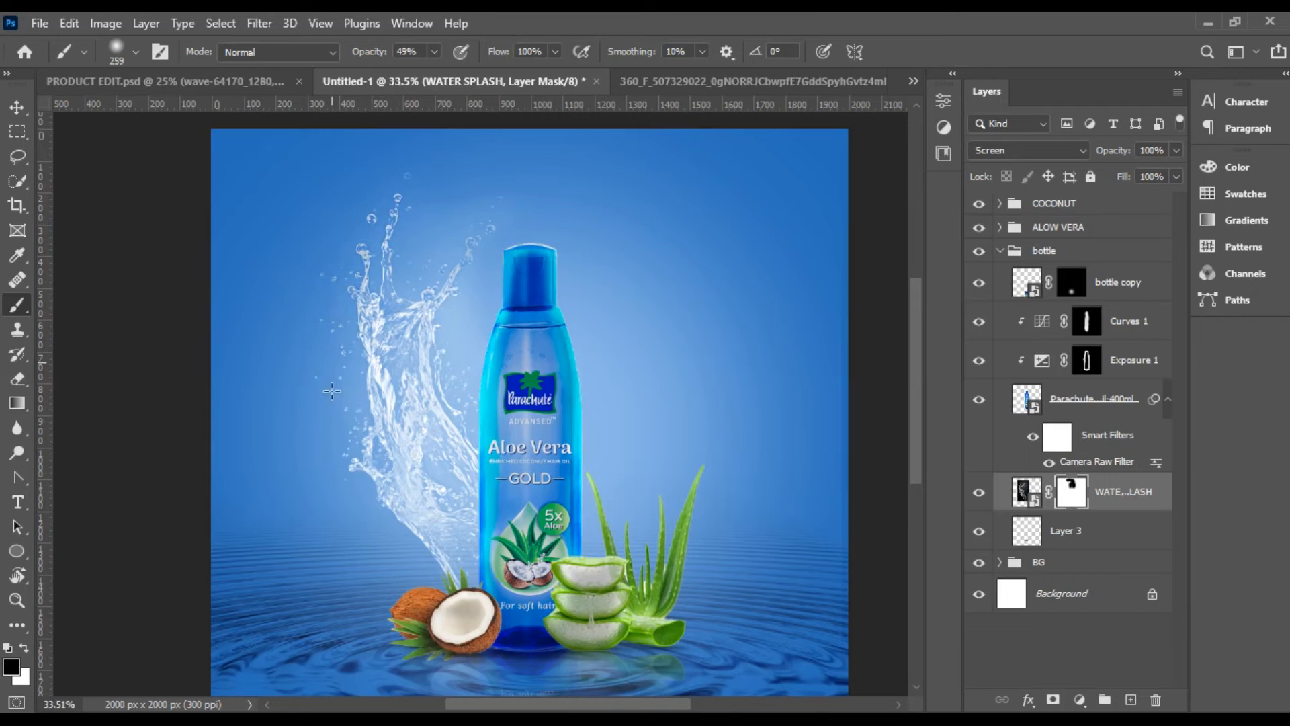
Scale the masked WATER SPLASH image down slightly from its upper-left corner
{"action": "left_click", "coordinate": [14, 110]}
{"action": "key", "text": "ctrl+t"}
{"action": "left_click_drag", "start_coordinate": [311, 166], "coordinate": [319, 176]}
{"action": "left_click", "coordinate": [939, 51]}
Place the blue "WATER SPLASH." image as an embedded object above the first splash layer and set its blend mode to Screen
{"action": "left_click", "coordinate": [45, 24]}
{"action": "left_click", "coordinate": [81, 416]}
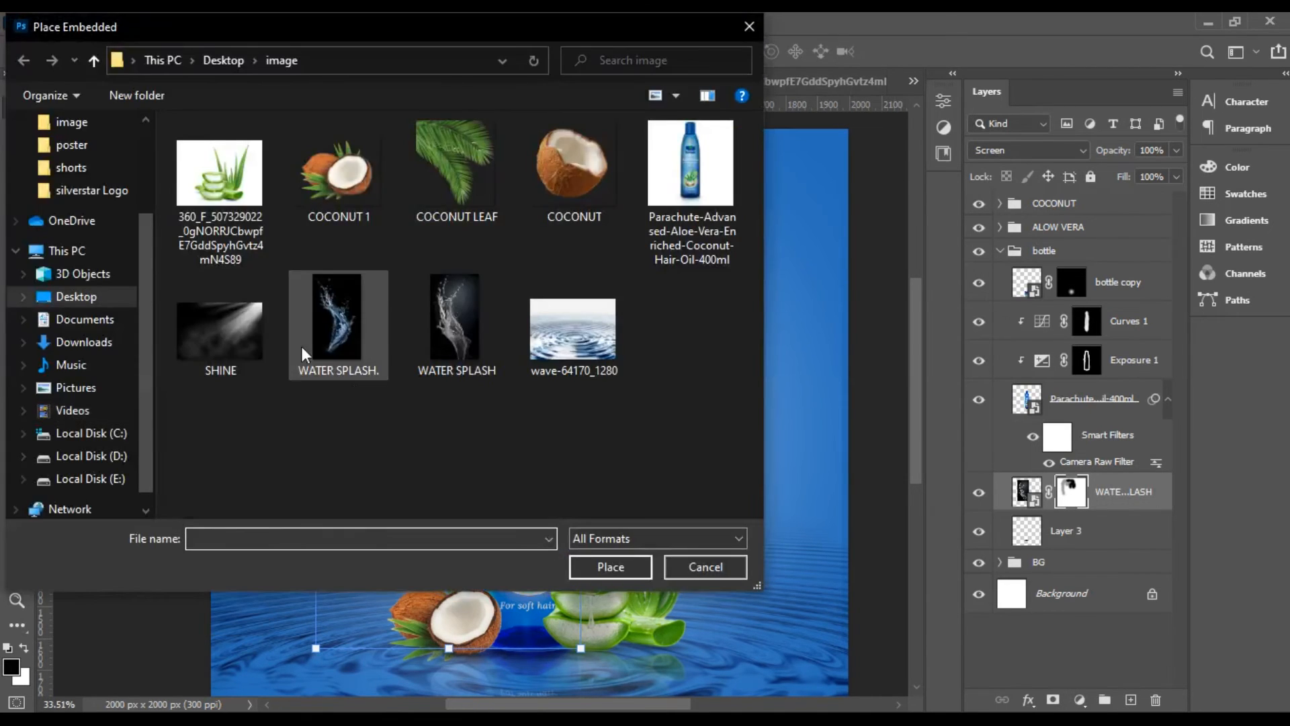
{"action": "left_click", "coordinate": [301, 345]}
{"action": "left_click", "coordinate": [604, 567]}
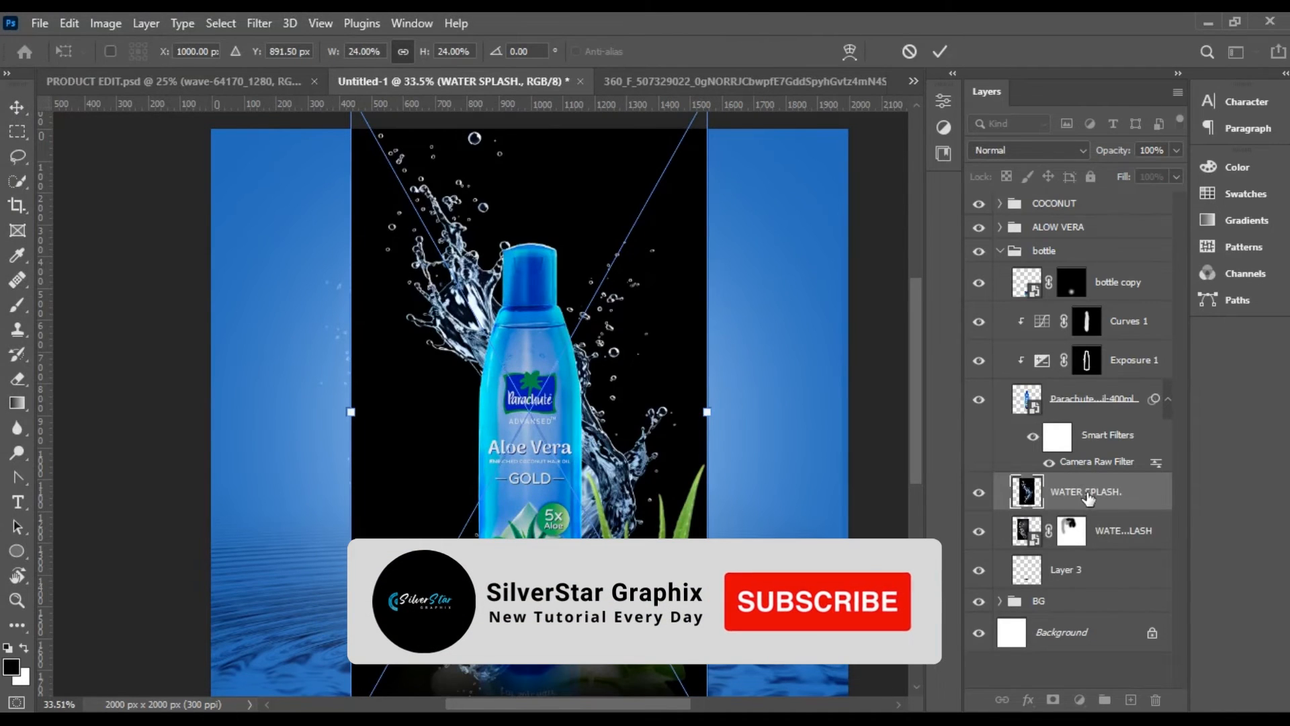
{"action": "key", "text": "Return"}
{"action": "left_click", "coordinate": [1024, 146]}
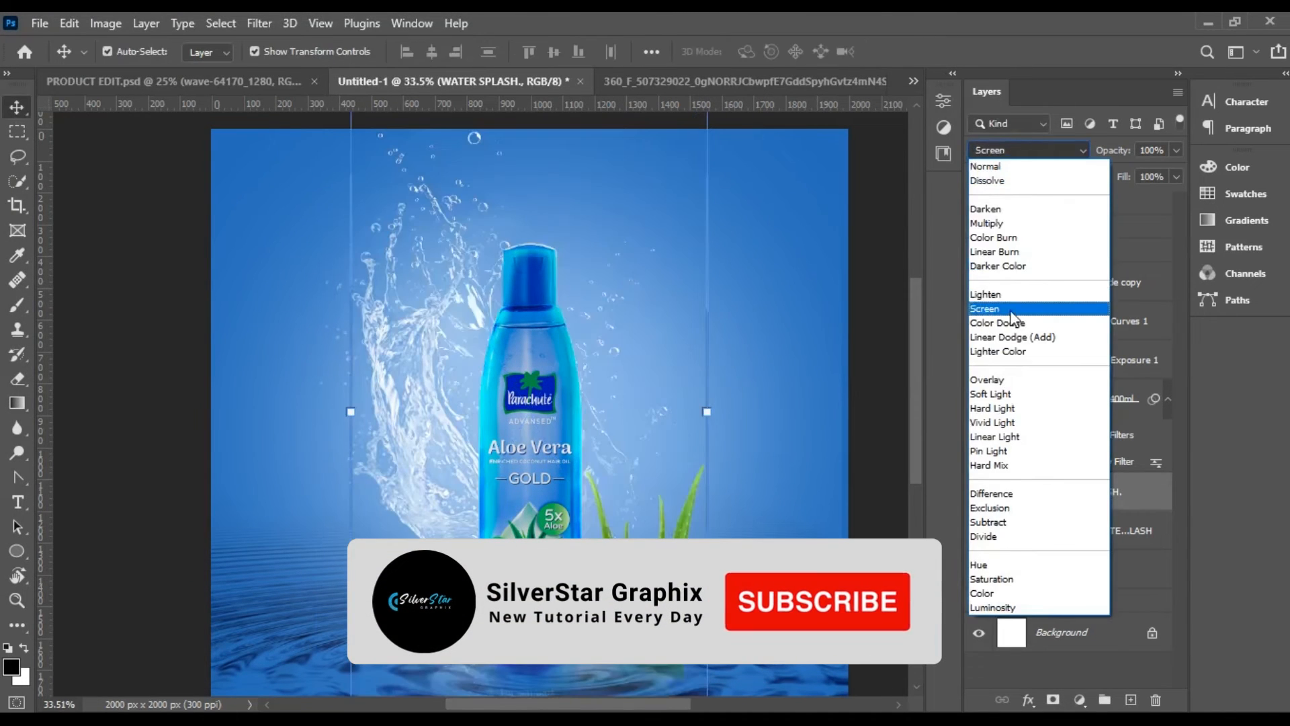
{"action": "left_click", "coordinate": [1010, 312]}
Try the "WATER SPLASH." layer directly above the Parachute bottle layer with its clipping mask released, and return it below the bottle
{"action": "left_click_drag", "start_coordinate": [1075, 492], "coordinate": [1078, 402]}
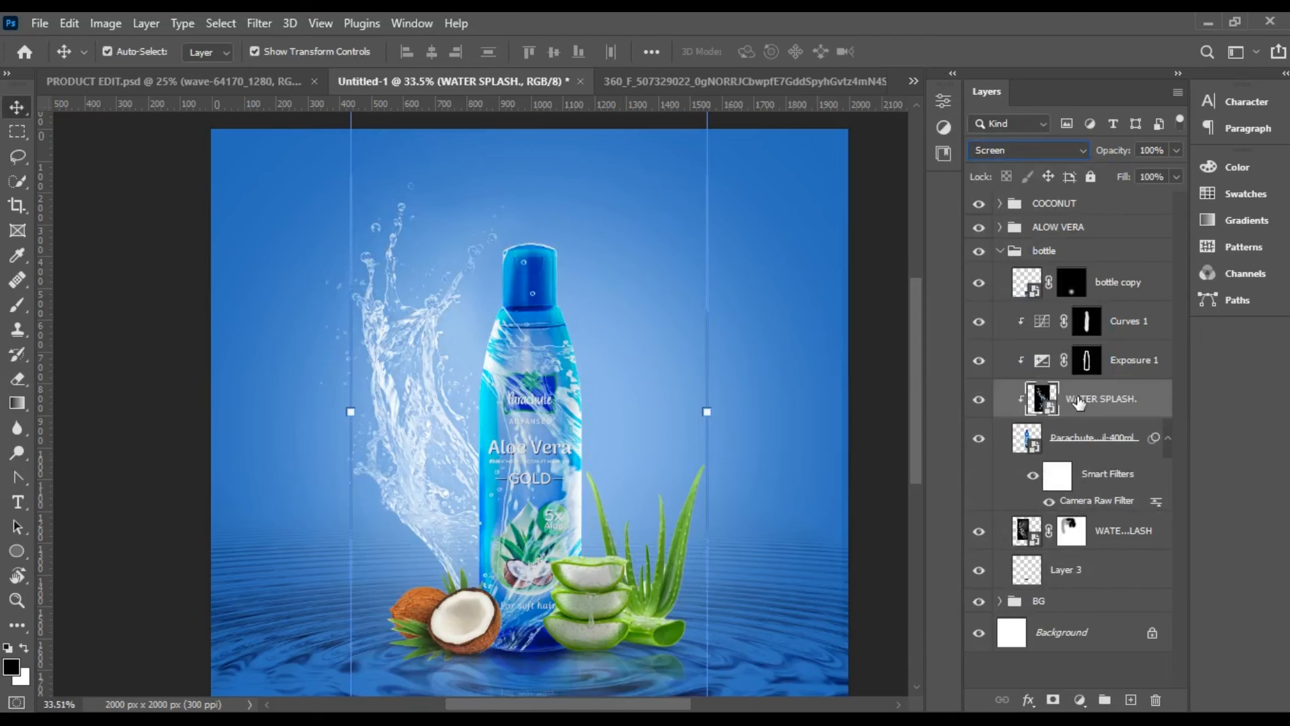
{"action": "right_click", "coordinate": [1078, 402]}
{"action": "left_click", "coordinate": [971, 450]}
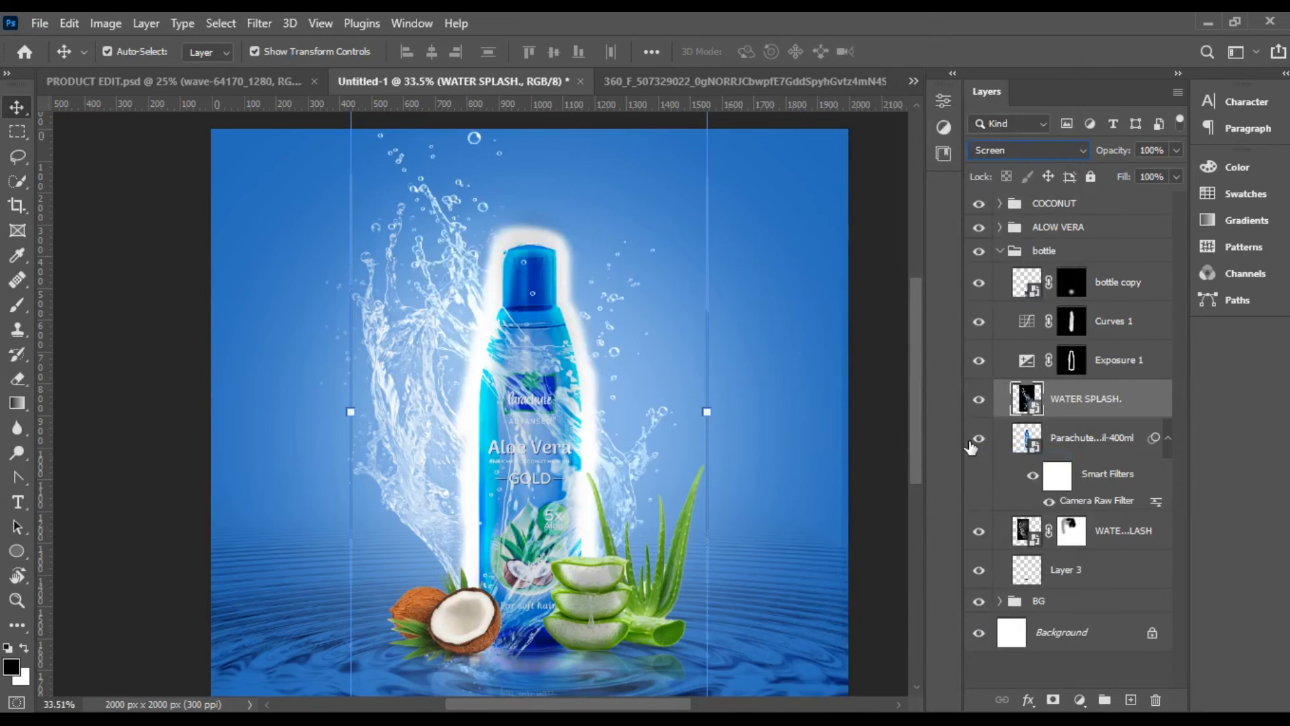
{"action": "key", "text": "ctrl+bracketleft"}
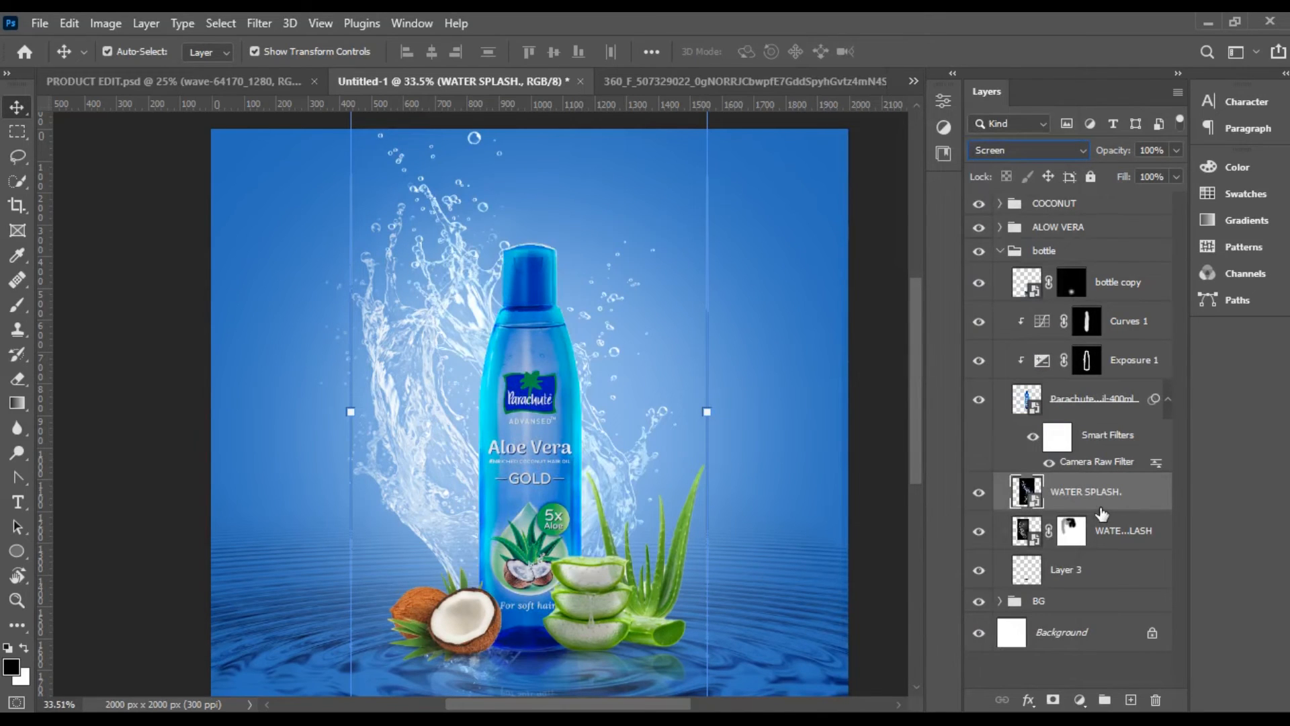
Move the "WATER SPLASH." layer to the top of the bottle group and scale it to about 17.27% across the bottle's right side
{"action": "left_click_drag", "start_coordinate": [1102, 497], "coordinate": [1096, 272]}
{"action": "left_click_drag", "start_coordinate": [594, 458], "coordinate": [683, 415]}
{"action": "key", "text": "ctrl+t"}
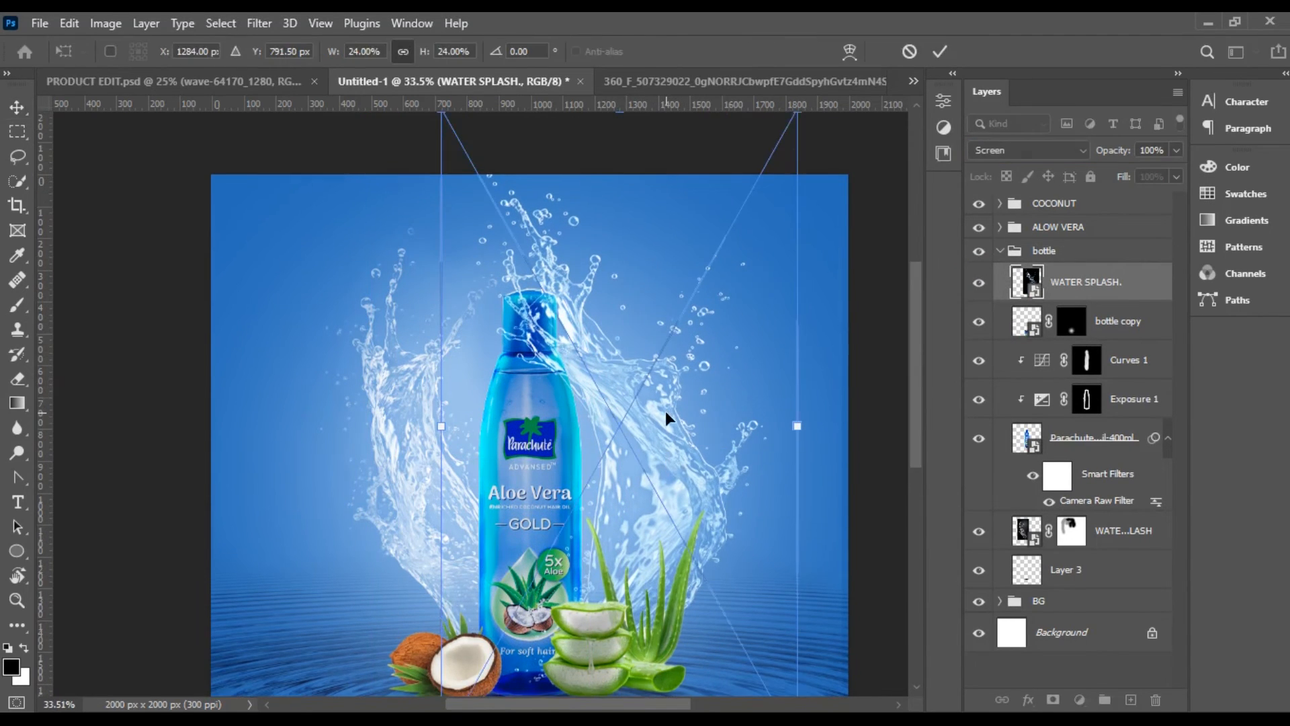
{"action": "scroll", "coordinate": [665, 418], "scroll_direction": "up", "scroll_amount": 1}
{"action": "left_click_drag", "start_coordinate": [797, 156], "coordinate": [635, 509]}
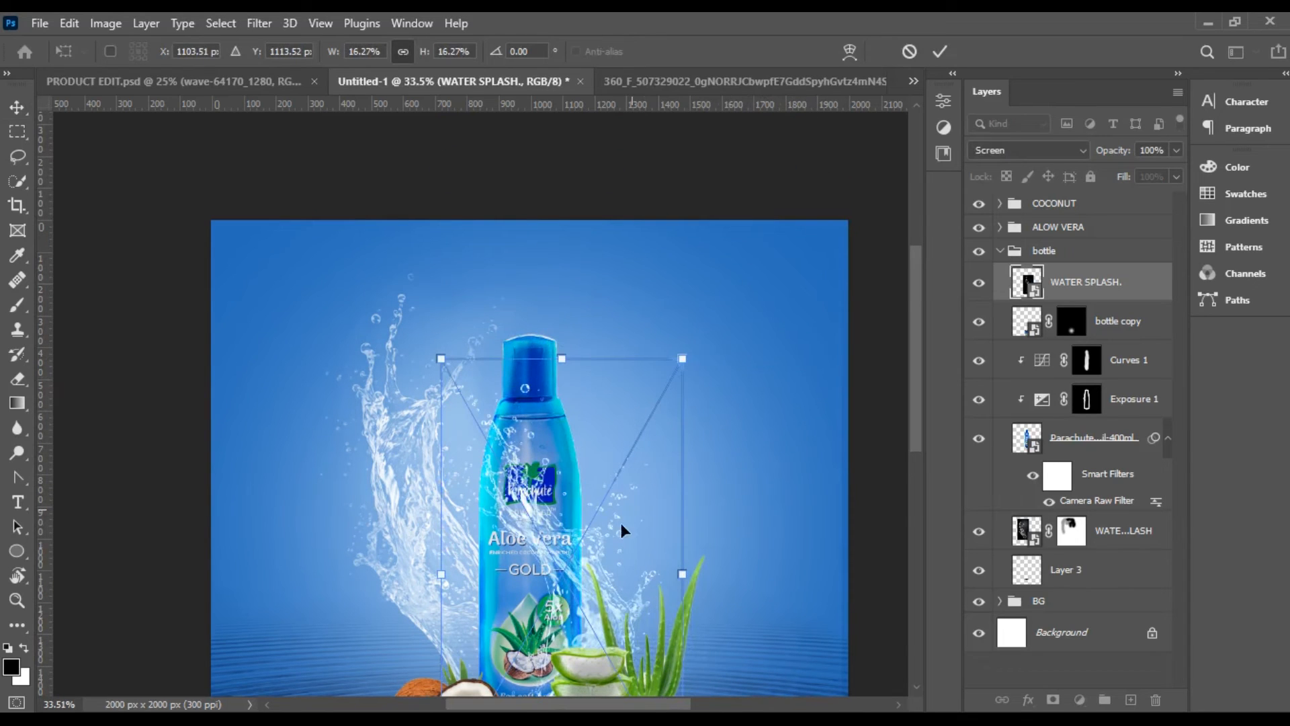
{"action": "mouse_move", "coordinate": [568, 536]}
{"action": "left_mouse_down"}
{"action": "mouse_move", "coordinate": [595, 502]}
{"action": "mouse_move", "coordinate": [586, 522]}
{"action": "left_mouse_up"}
{"action": "scroll", "coordinate": [587, 521], "scroll_direction": "down", "scroll_amount": 2}
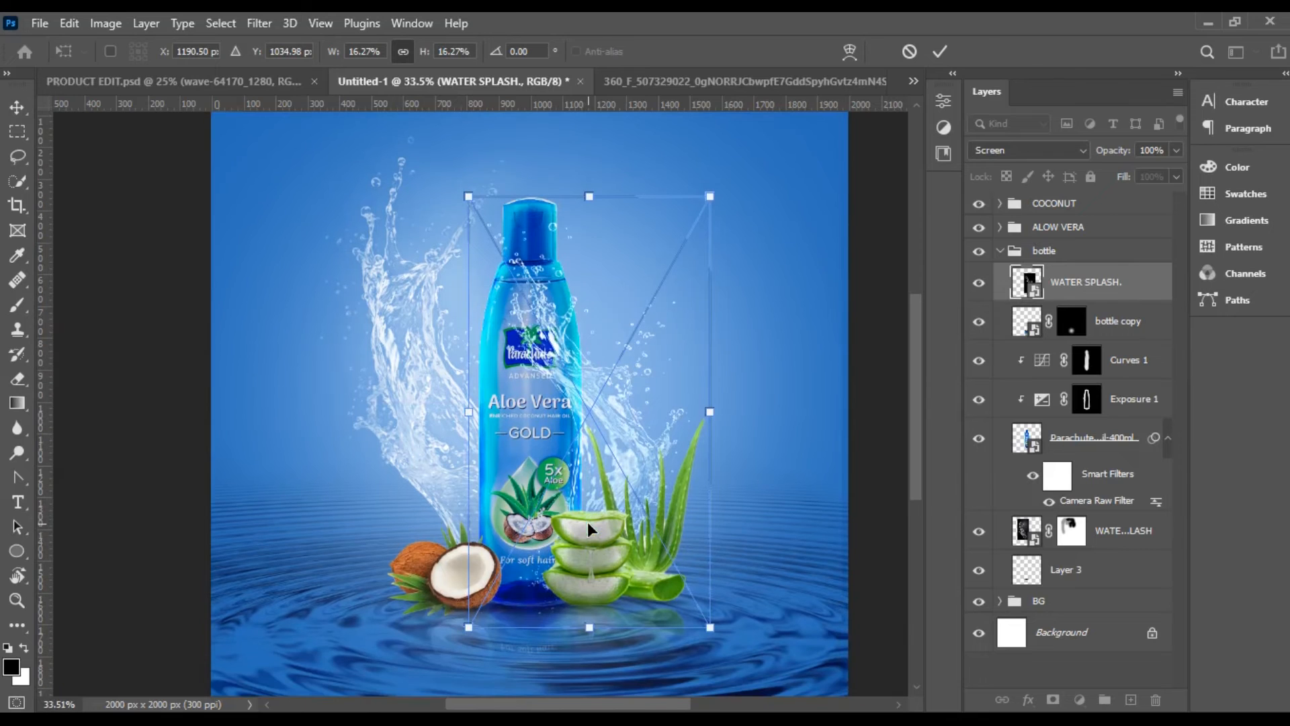
{"action": "left_click_drag", "start_coordinate": [712, 191], "coordinate": [725, 170]}
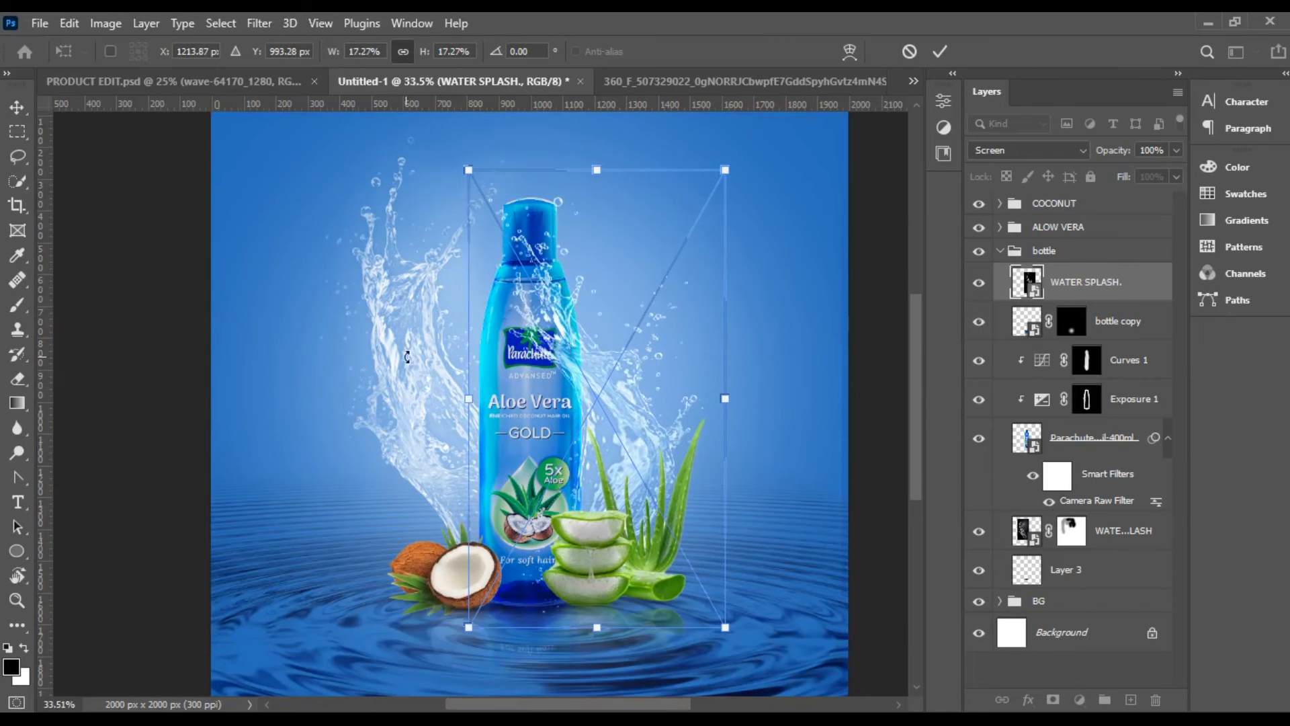
{"action": "left_click_drag", "start_coordinate": [626, 393], "coordinate": [630, 389]}
{"action": "left_click", "coordinate": [911, 252]}
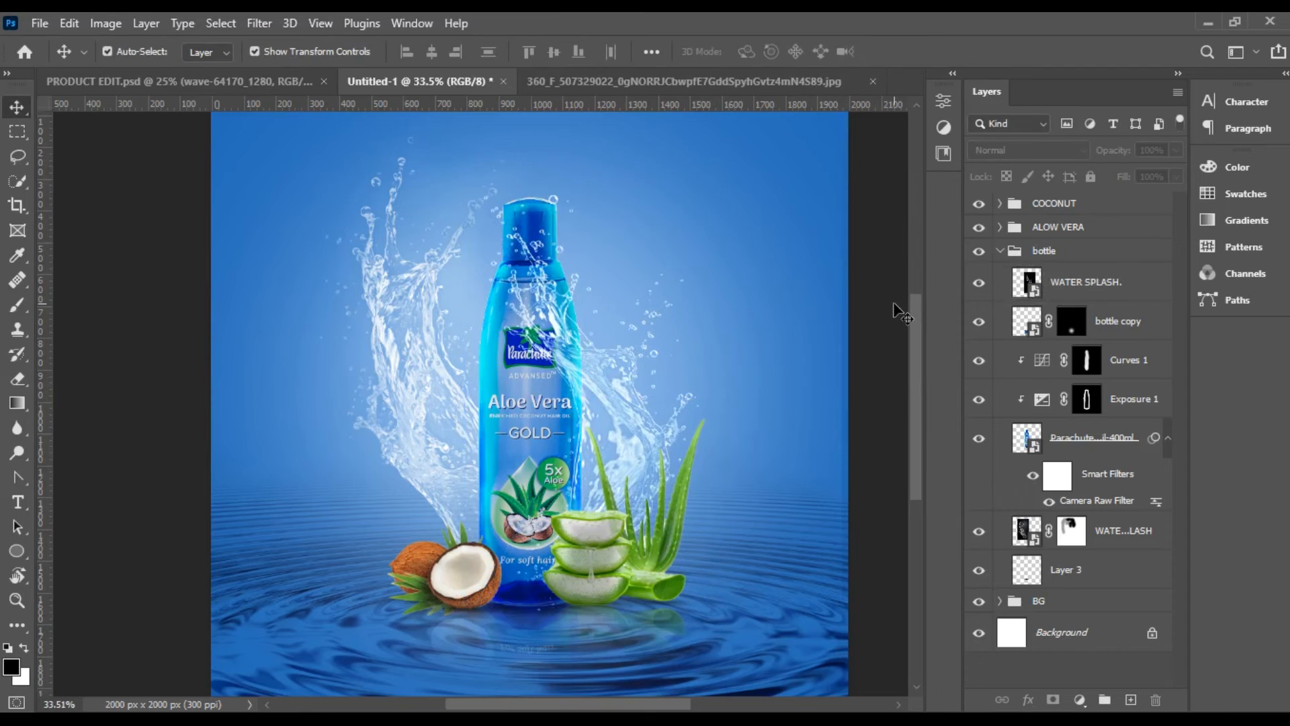
Enlarge the wave-64170_1280 layer in the BG group to about 102.58% so it extends beyond the canvas's right edge
{"action": "mouse_move", "coordinate": [803, 661]}
{"action": "left_mouse_down"}
{"action": "mouse_move", "coordinate": [755, 665]}
{"action": "mouse_move", "coordinate": [791, 651]}
{"action": "left_mouse_up"}
{"action": "key", "text": "ctrl+t"}
{"action": "left_click_drag", "start_coordinate": [838, 398], "coordinate": [865, 388]}
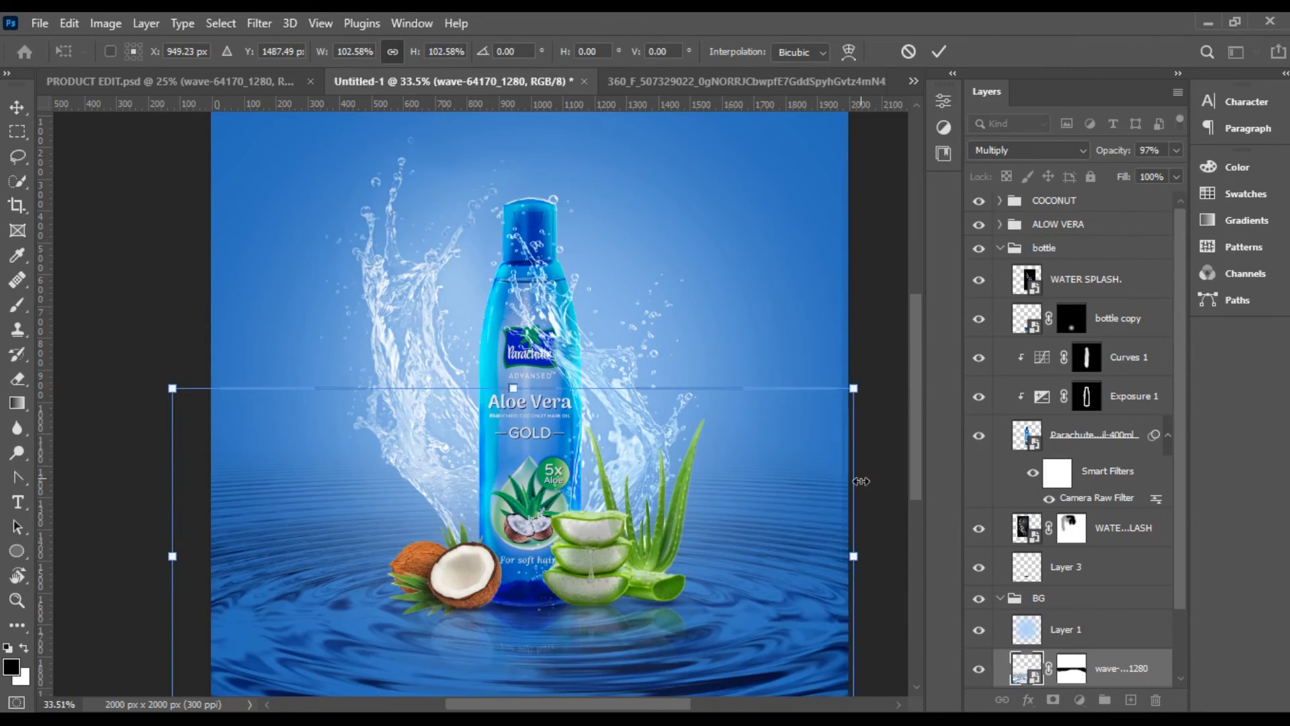
{"action": "left_click", "coordinate": [940, 52]}
{"action": "scroll", "coordinate": [696, 356], "scroll_direction": "down", "scroll_amount": 2}
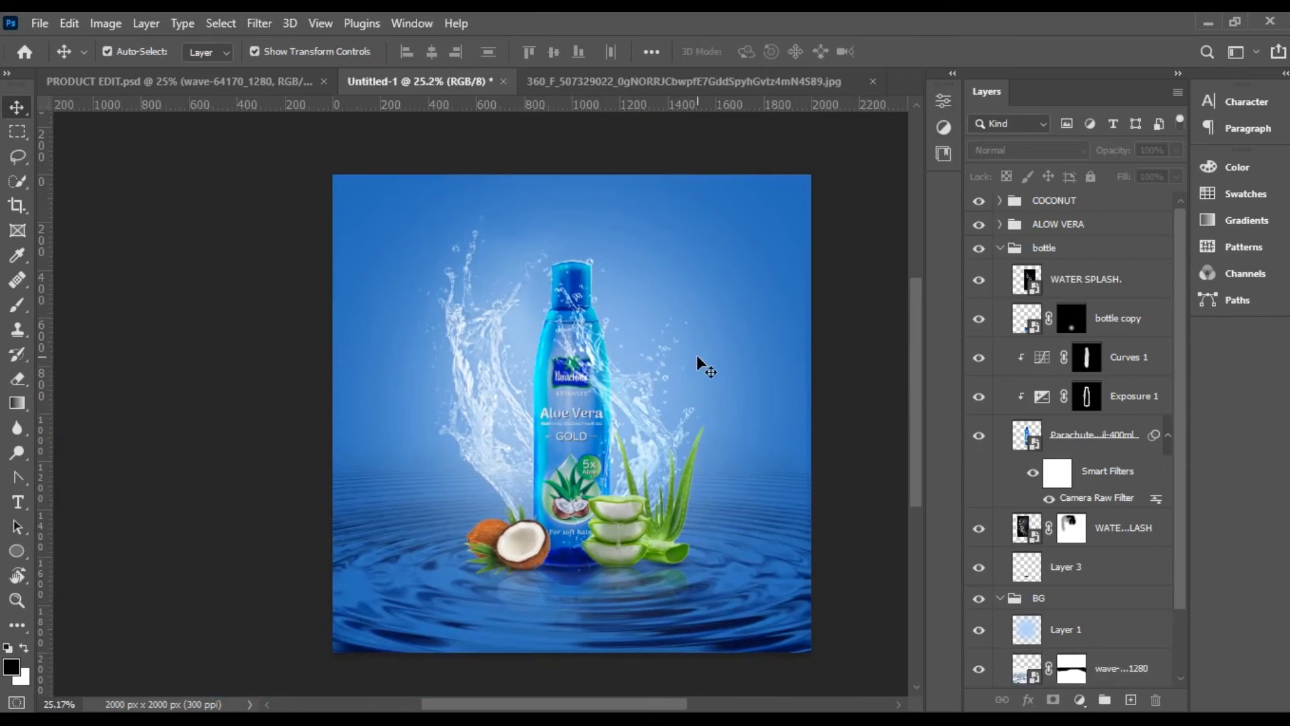
Place the COCONUT LEAF image as an embedded object in the canvas's upper-left corner, scaled to about 23.87%, and collapse the bottle group
{"action": "left_click", "coordinate": [39, 24]}
{"action": "left_click", "coordinate": [81, 422]}
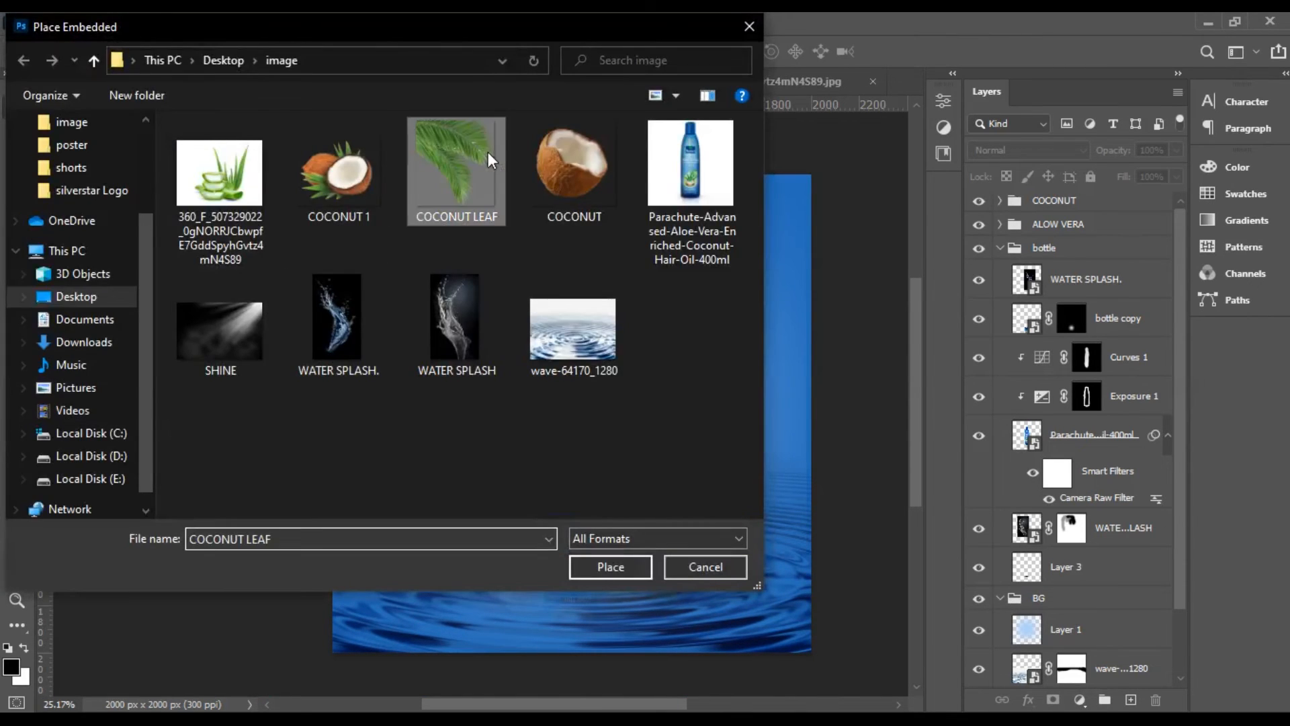
{"action": "left_click", "coordinate": [600, 564]}
{"action": "left_click_drag", "start_coordinate": [788, 650], "coordinate": [619, 546]}
{"action": "left_click_drag", "start_coordinate": [459, 235], "coordinate": [424, 231]}
{"action": "left_click_drag", "start_coordinate": [623, 505], "coordinate": [522, 393]}
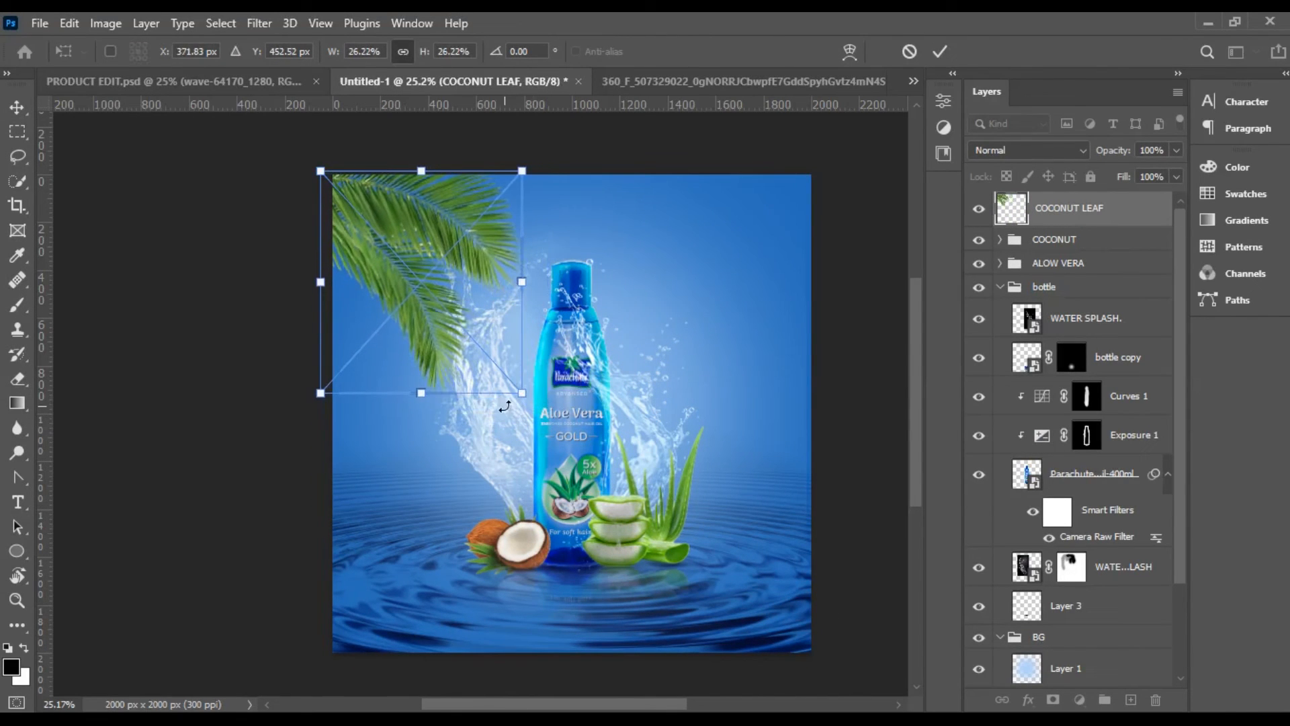
{"action": "left_click", "coordinate": [1000, 288]}
{"action": "left_click_drag", "start_coordinate": [413, 235], "coordinate": [423, 244]}
{"action": "left_click_drag", "start_coordinate": [530, 396], "coordinate": [513, 376]}
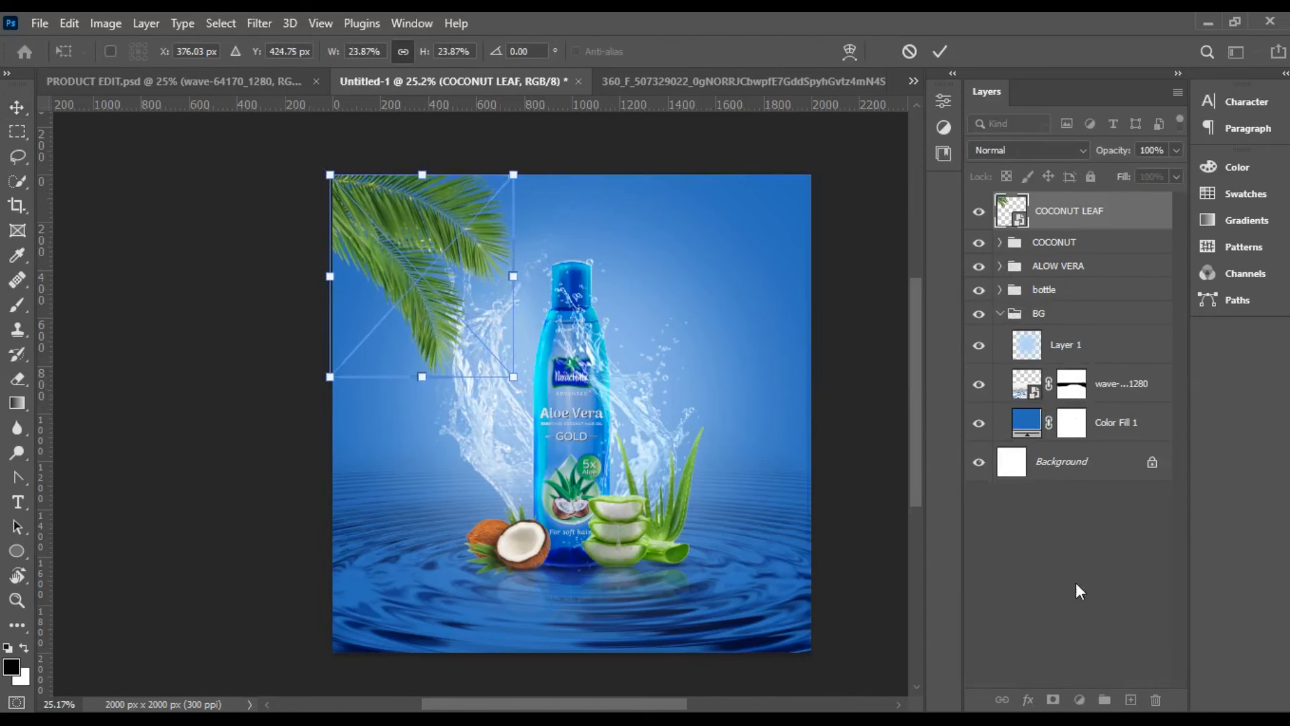
{"action": "left_click", "coordinate": [939, 52]}
Add a Curves adjustment clipped to the COCONUT LEAF layer, lowering the white end of the curve to darken the leaf
{"action": "left_click", "coordinate": [1080, 700]}
{"action": "left_click", "coordinate": [1105, 452]}
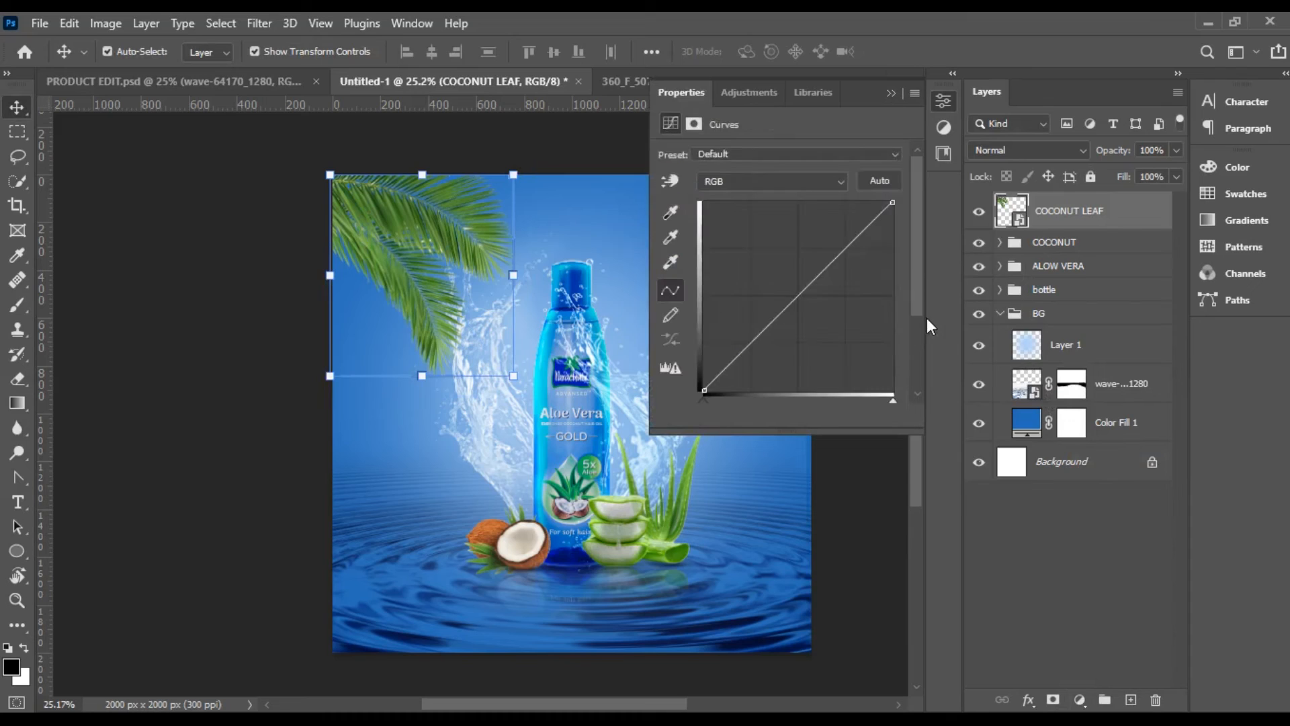
{"action": "left_click_drag", "start_coordinate": [892, 202], "coordinate": [891, 237]}
{"action": "left_click", "coordinate": [781, 415]}
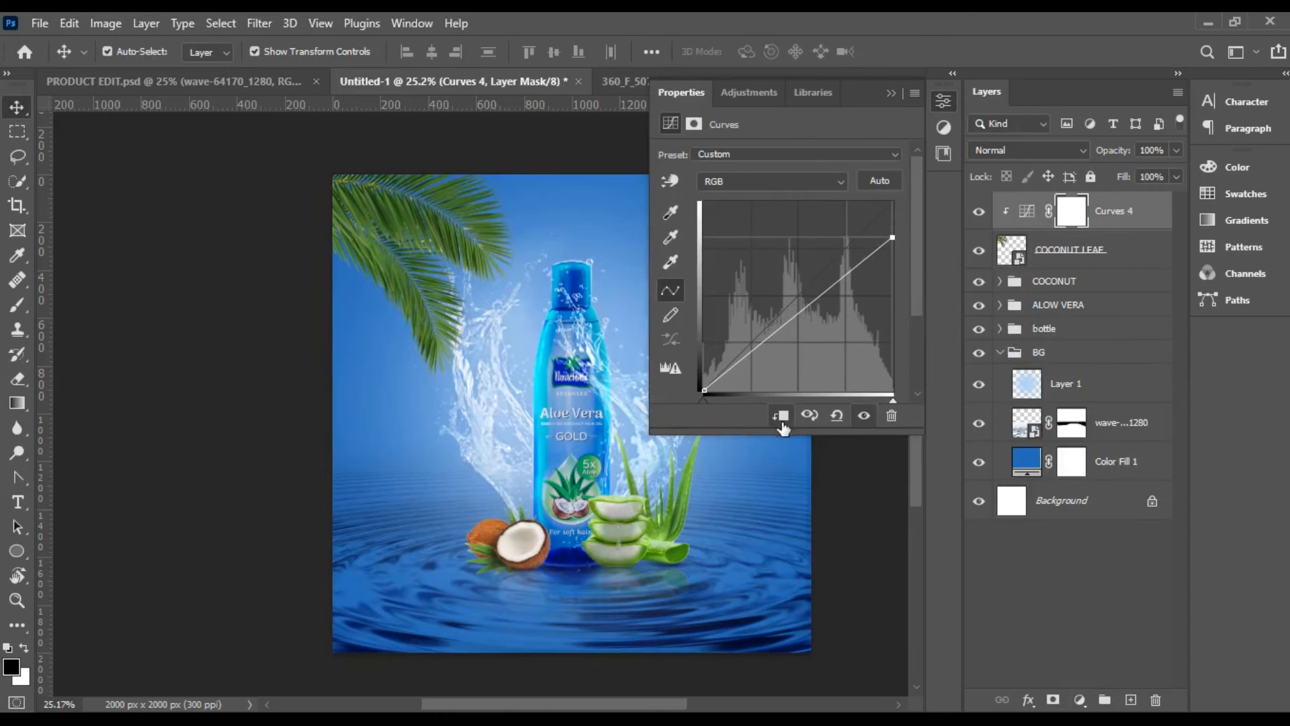
Paint black on the leaf's Curves mask along the leaf edges facing the bottle to keep them bright
{"action": "left_click", "coordinate": [1072, 211]}
{"action": "key", "text": "b"}
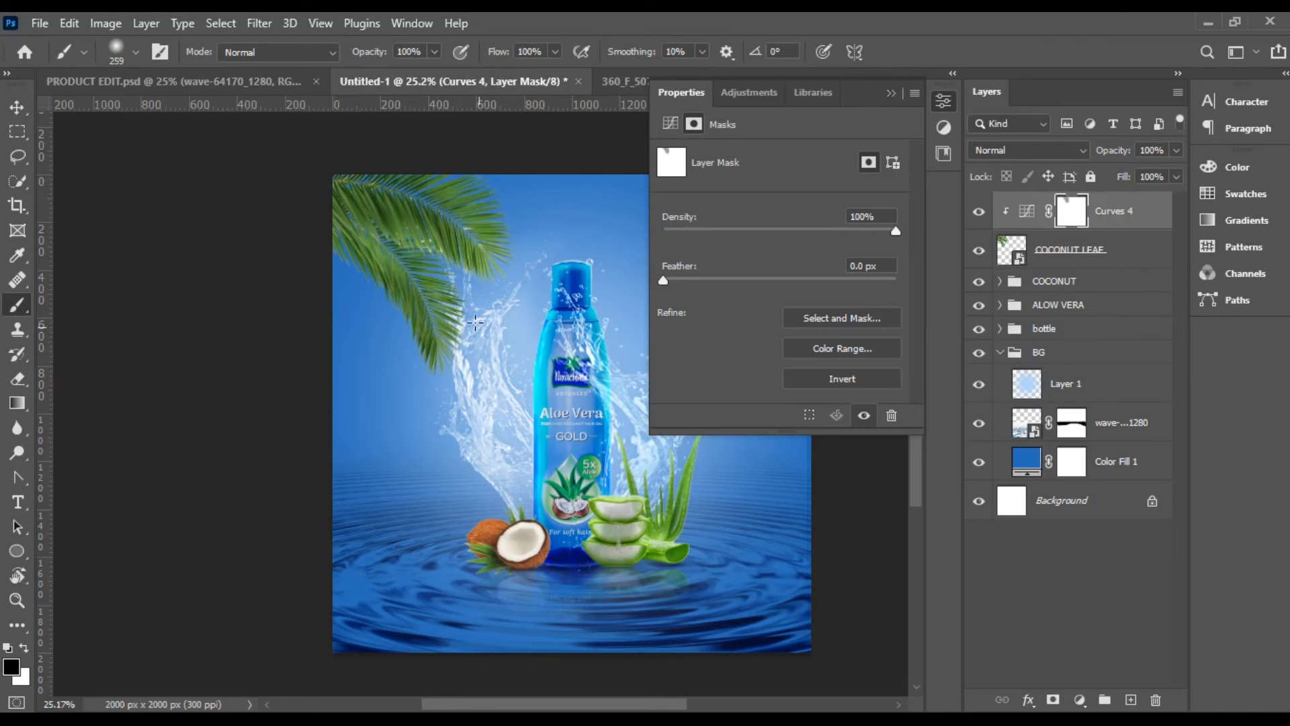
{"action": "left_click_drag", "start_coordinate": [460, 342], "coordinate": [442, 341]}
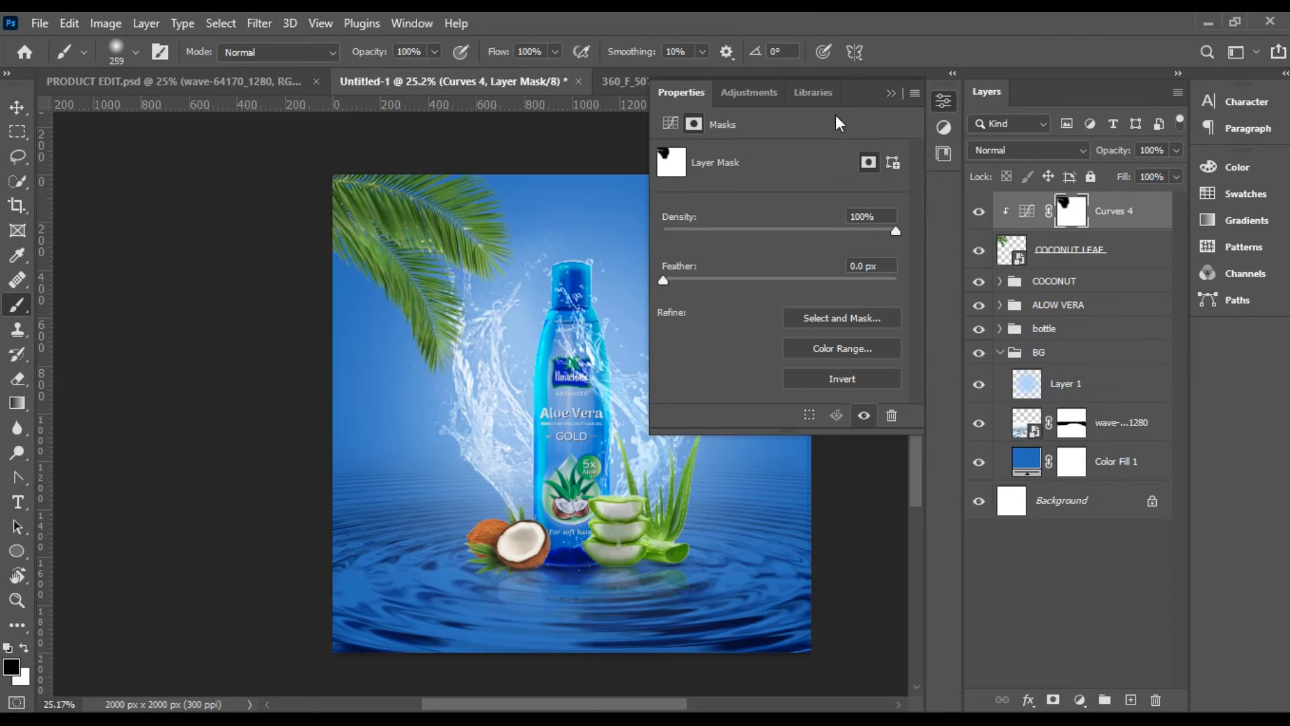
{"action": "left_click", "coordinate": [891, 92]}
{"action": "scroll", "coordinate": [665, 411], "scroll_direction": "up", "scroll_amount": 3}
{"action": "scroll", "coordinate": [665, 412], "scroll_direction": "down", "scroll_amount": 2}
{"action": "scroll", "coordinate": [665, 411], "scroll_direction": "up", "scroll_amount": 3}
{"action": "scroll", "coordinate": [665, 411], "scroll_direction": "down", "scroll_amount": 1}
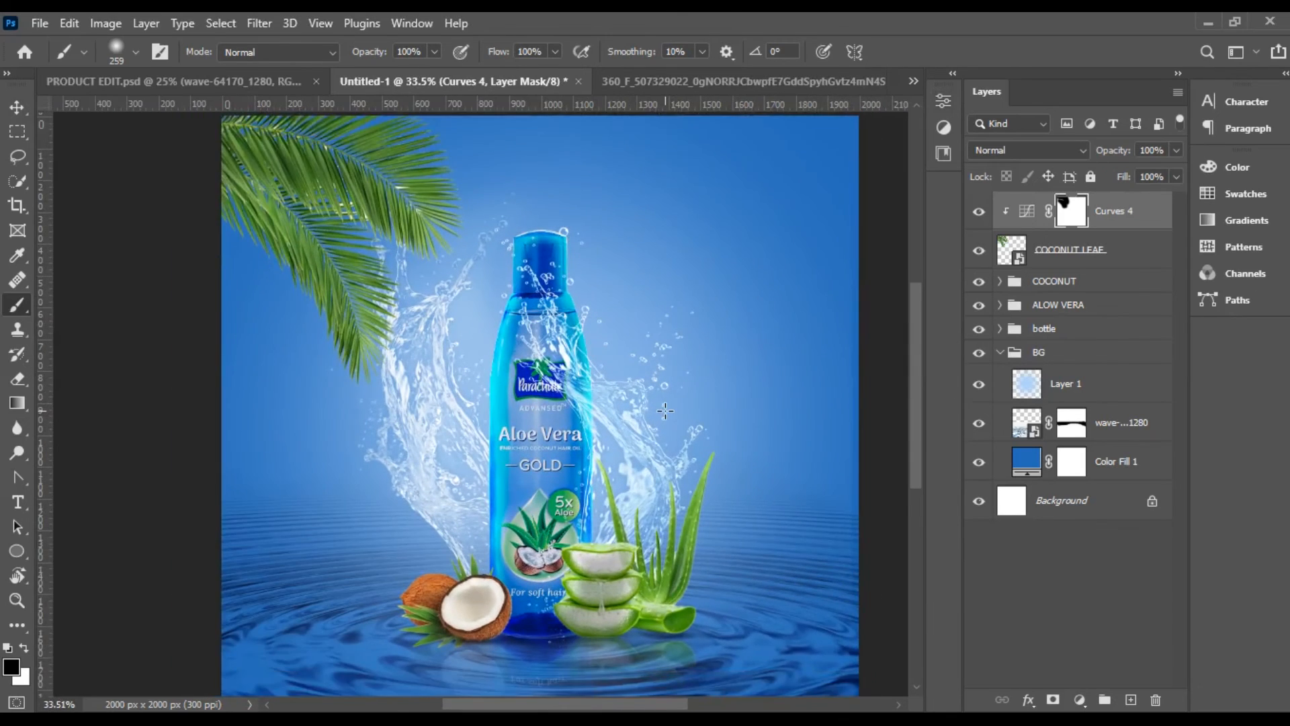
{"action": "scroll", "coordinate": [665, 412], "scroll_direction": "down", "scroll_amount": 2}
Place the COCONUT image as an embedded object on top and scale it to about 20.21%
{"action": "left_click", "coordinate": [39, 23]}
{"action": "left_click", "coordinate": [89, 418]}
{"action": "left_click", "coordinate": [560, 196]}
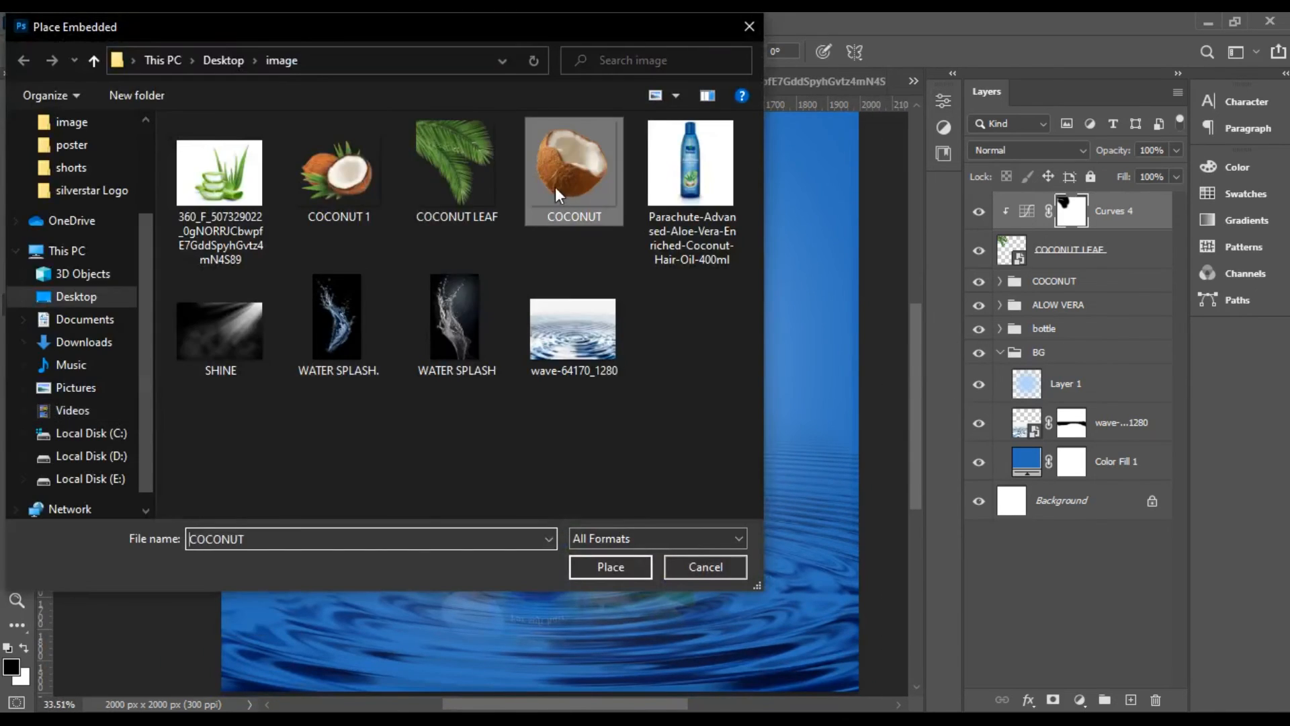
{"action": "left_click", "coordinate": [609, 566]}
{"action": "scroll", "coordinate": [454, 480], "scroll_direction": "down", "scroll_amount": 2}
{"action": "left_click_drag", "start_coordinate": [309, 233], "coordinate": [509, 550]}
{"action": "left_click_drag", "start_coordinate": [612, 588], "coordinate": [350, 470]}
{"action": "left_click_drag", "start_coordinate": [311, 373], "coordinate": [349, 411]}
Rotate the placed coconut to about 135.36° and position it left of the bottle and splash, below the leaf
{"action": "left_click_drag", "start_coordinate": [430, 513], "coordinate": [414, 401]}
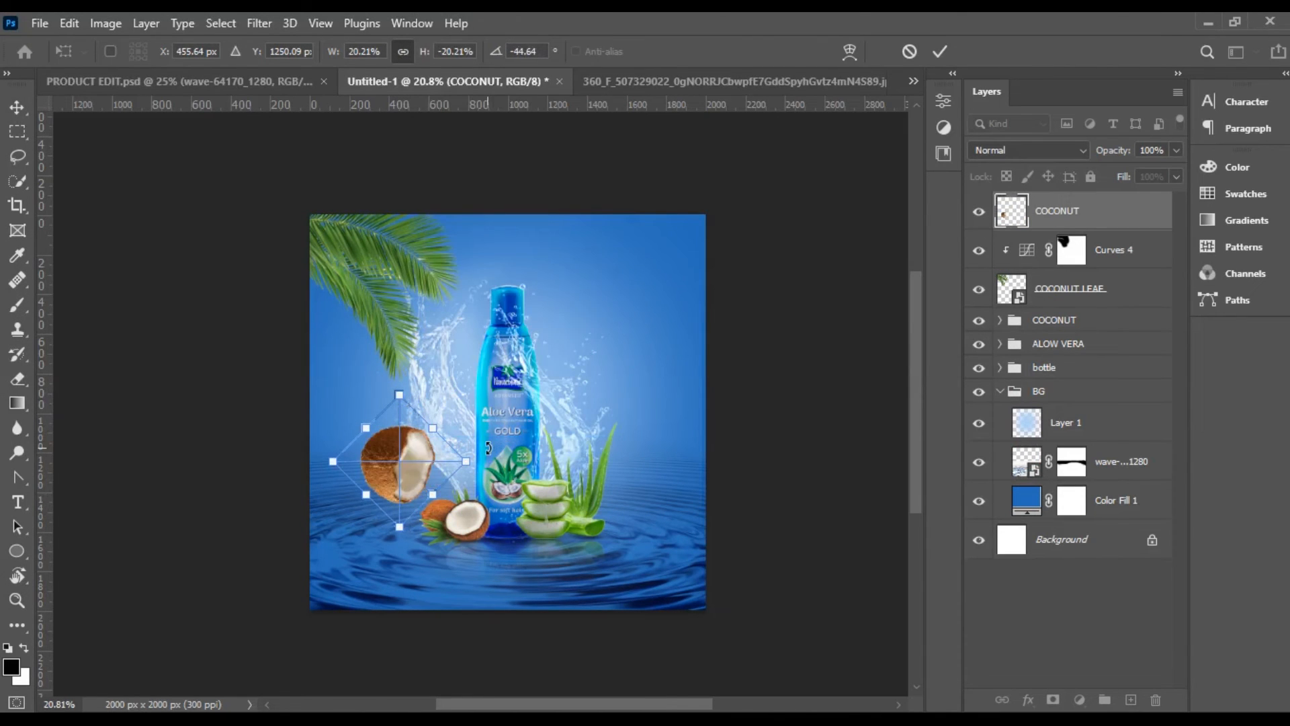
{"action": "right_click", "coordinate": [401, 485]}
{"action": "left_click", "coordinate": [449, 474]}
{"action": "left_click_drag", "start_coordinate": [414, 475], "coordinate": [388, 453]}
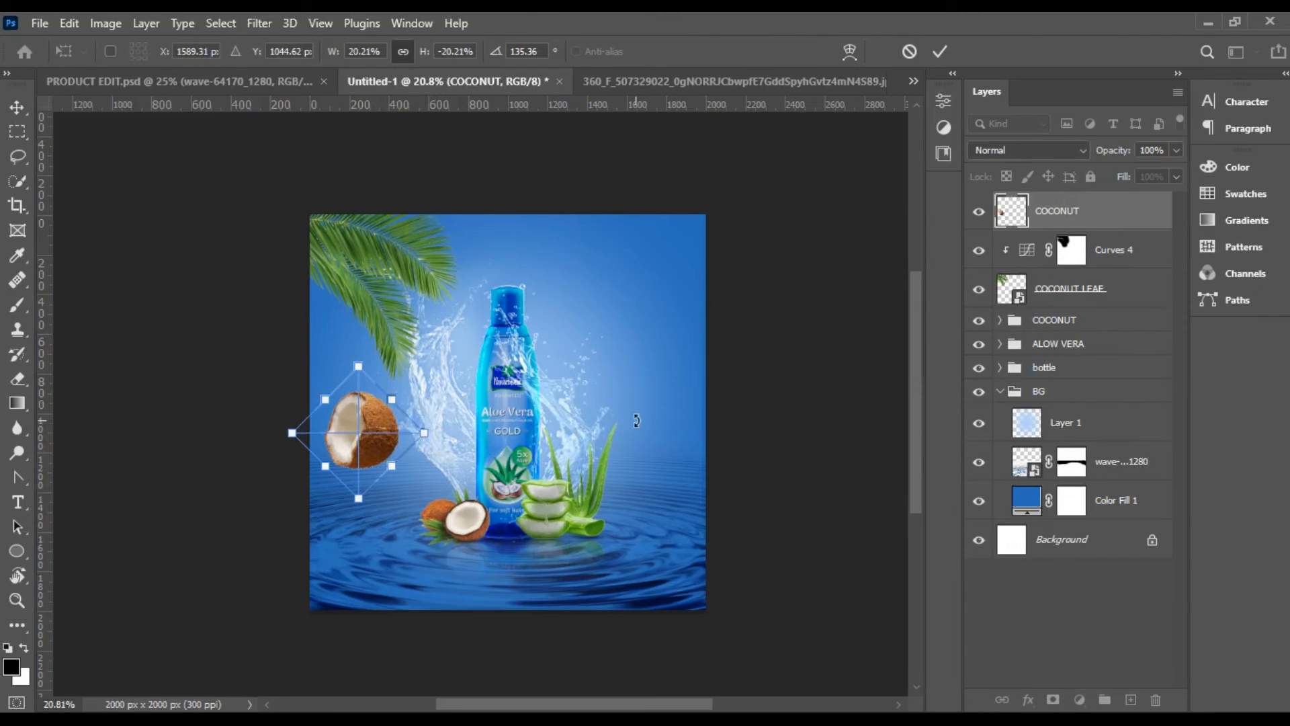
{"action": "key", "text": "Return"}
{"action": "key", "text": "b"}
{"action": "left_click", "coordinate": [379, 443]}
{"action": "left_click", "coordinate": [711, 299]}
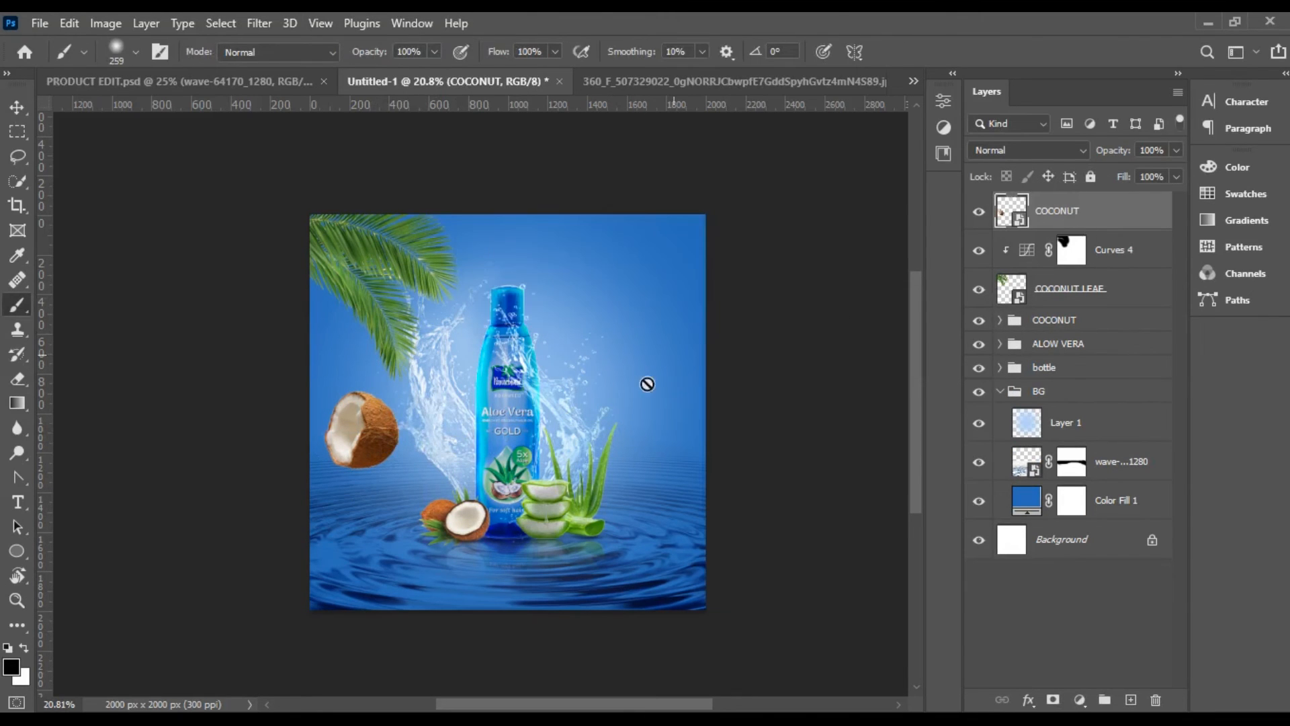
Duplicate the coconut twice at smaller sizes, one floating right of the bottle and one on the water right of the aloe vera
{"action": "left_click", "coordinate": [18, 105]}
{"action": "left_click_drag", "start_coordinate": [362, 430], "coordinate": [690, 362]}
{"action": "right_click", "coordinate": [638, 338]}
{"action": "left_click", "coordinate": [716, 703]}
{"action": "left_click_drag", "start_coordinate": [626, 414], "coordinate": [616, 494]}
{"action": "left_click", "coordinate": [939, 52]}
Rotate the lower-right coconut copy so its open side faces down, and adjust its position beside the aloe vera
{"action": "key", "text": "ctrl+t"}
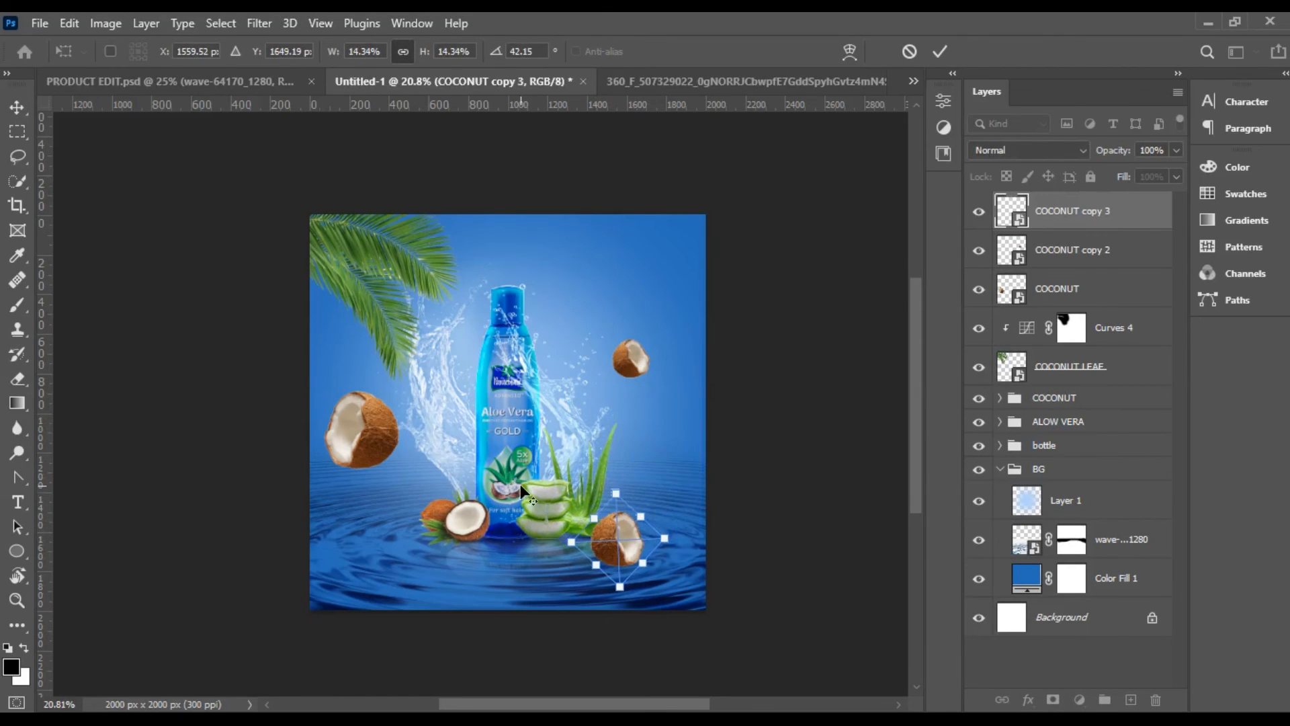
{"action": "scroll", "coordinate": [521, 485], "scroll_direction": "up", "scroll_amount": 5}
{"action": "left_click_drag", "start_coordinate": [688, 666], "coordinate": [605, 603]}
{"action": "left_click_drag", "start_coordinate": [691, 551], "coordinate": [711, 552]}
{"action": "left_click", "coordinate": [939, 52]}
{"action": "left_click", "coordinate": [875, 343]}
Select all three floating coconut layers and add a clipped Curves adjustment above them with the white end of the curve lowered
{"action": "left_click", "coordinate": [681, 303]}
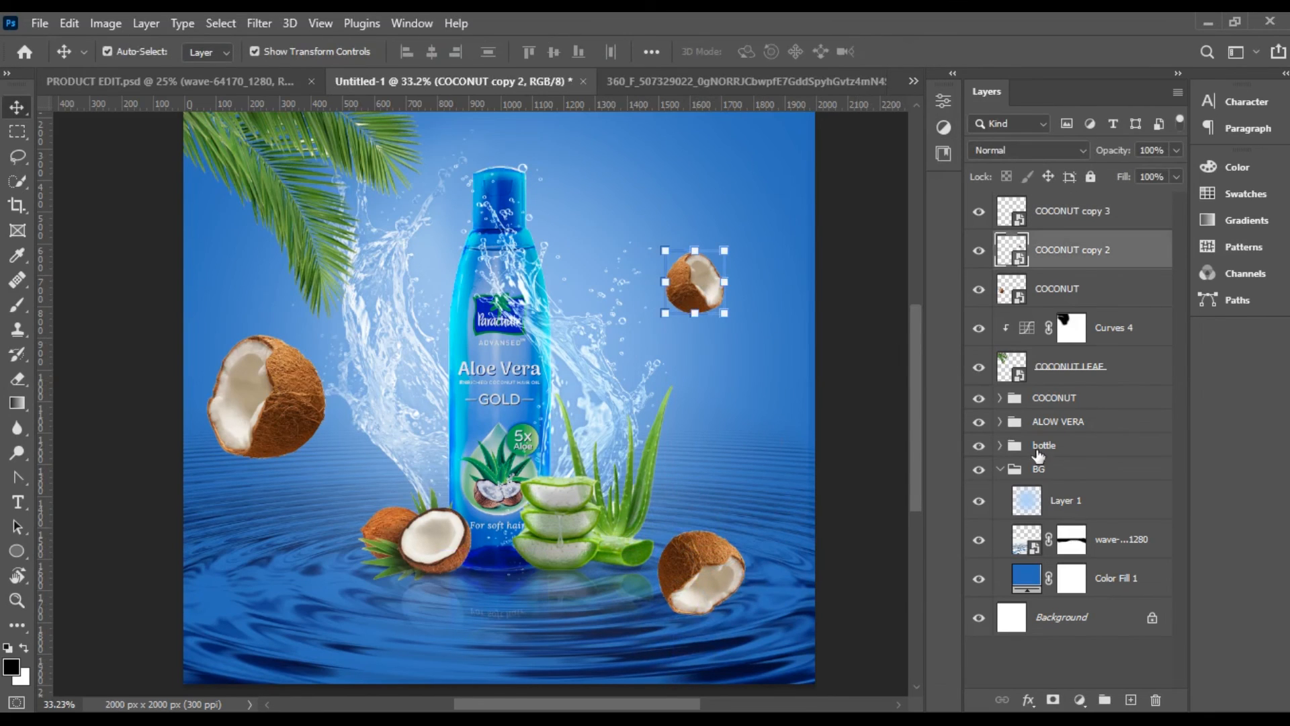
{"action": "left_click", "coordinate": [703, 535], "text": "shift"}
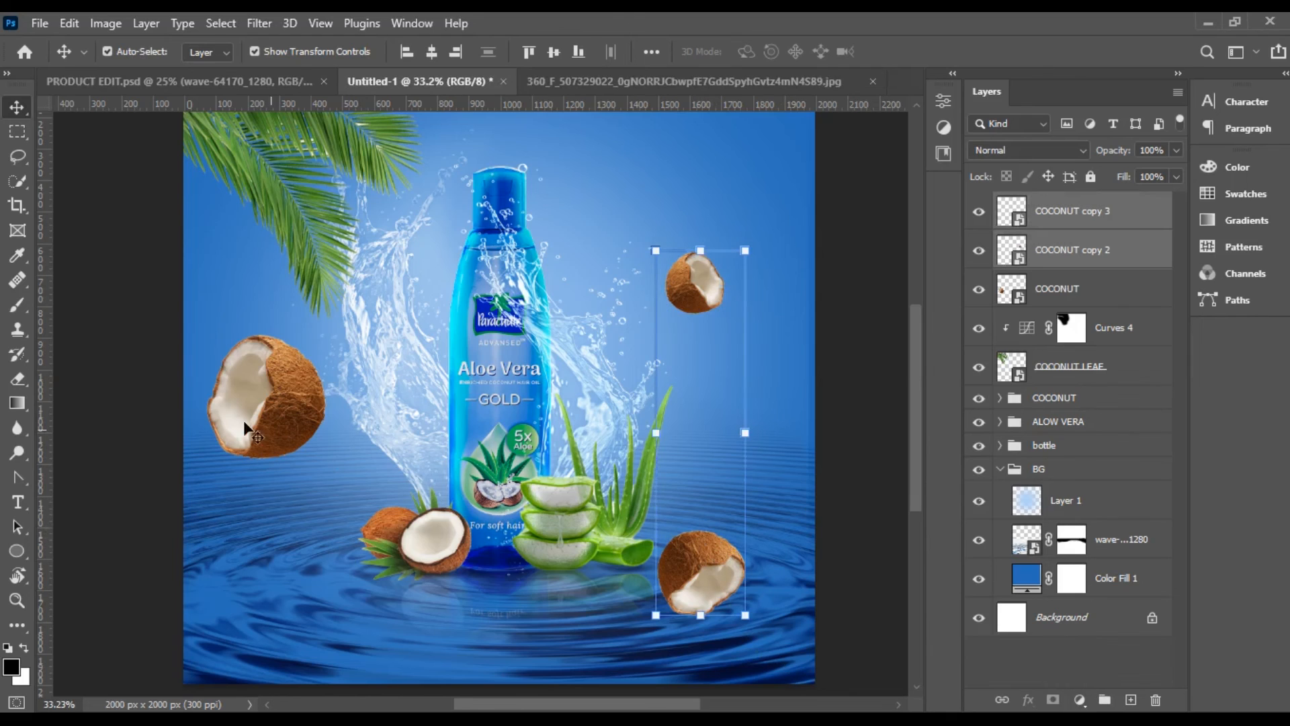
{"action": "left_click", "coordinate": [251, 423], "text": "shift"}
{"action": "left_click", "coordinate": [1079, 700]}
{"action": "left_click", "coordinate": [1123, 456]}
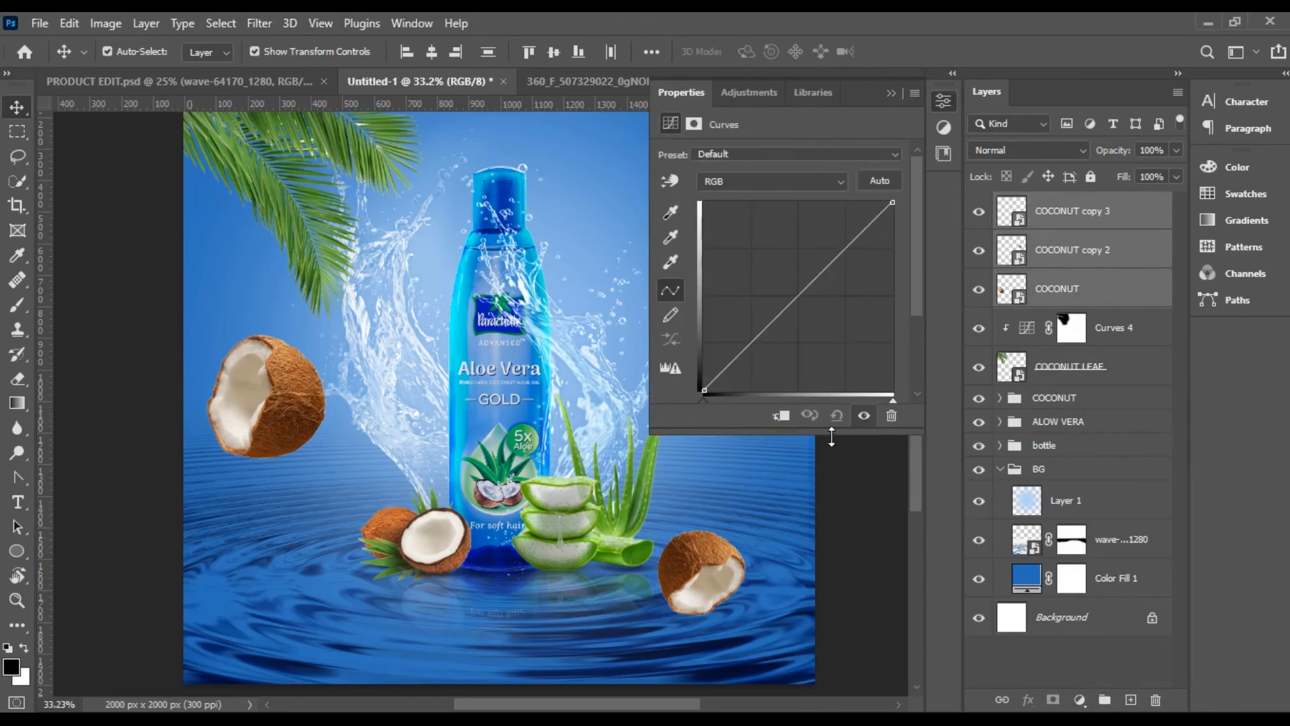
{"action": "left_click", "coordinate": [781, 415]}
{"action": "left_click_drag", "start_coordinate": [893, 213], "coordinate": [897, 249]}
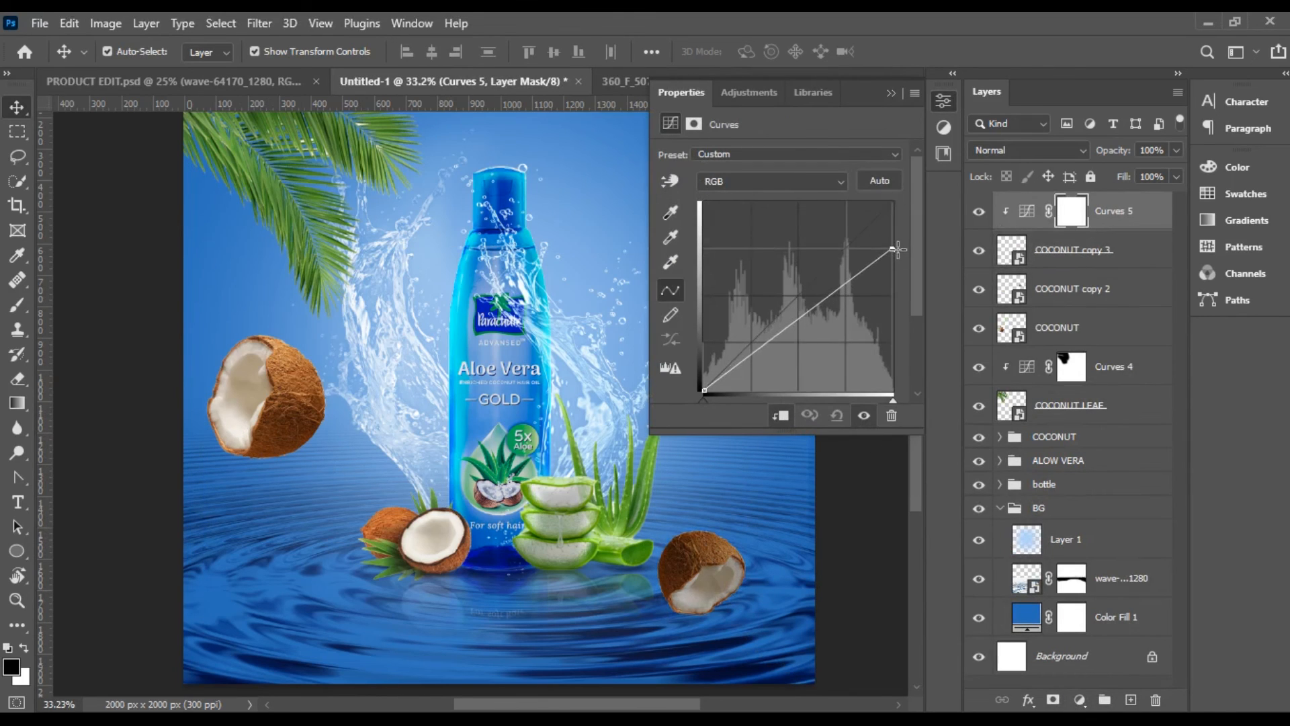
{"action": "left_click", "coordinate": [891, 95]}
Paint black on the Curves 5 mask over the inner sides of the three floating coconuts
{"action": "key", "text": "b"}
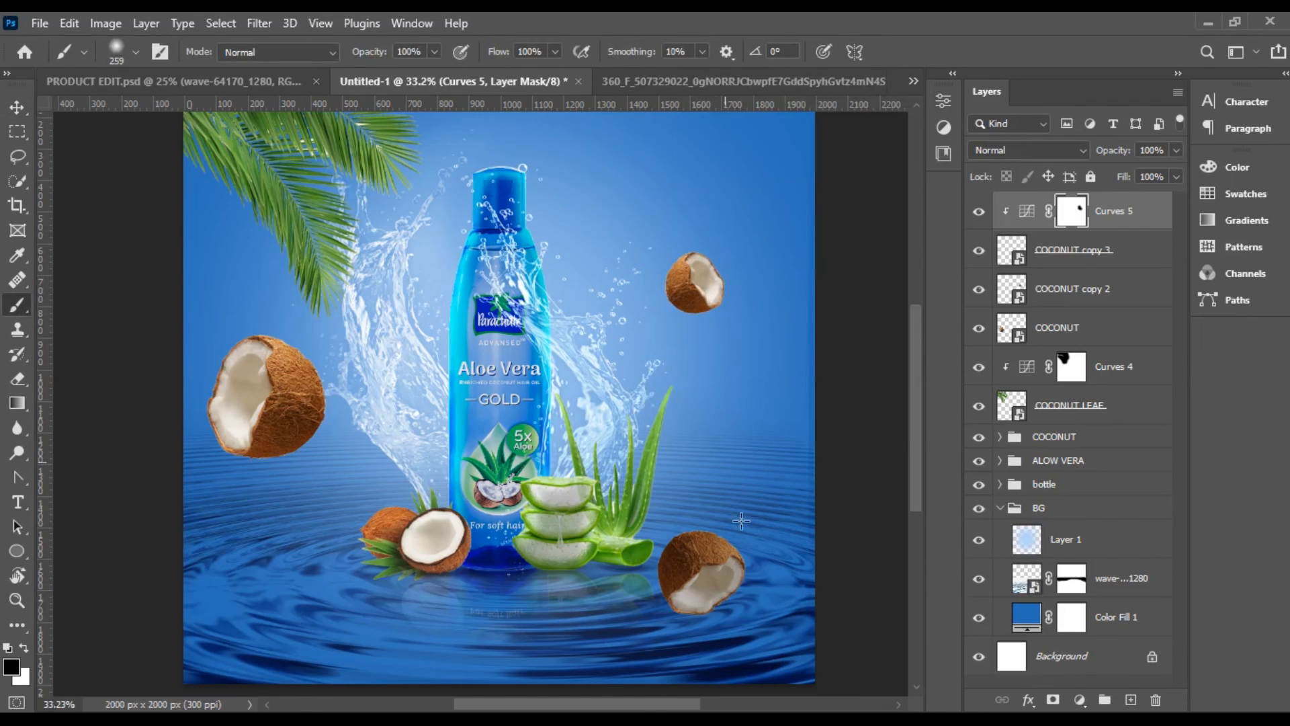
{"action": "left_click_drag", "start_coordinate": [726, 578], "coordinate": [701, 596]}
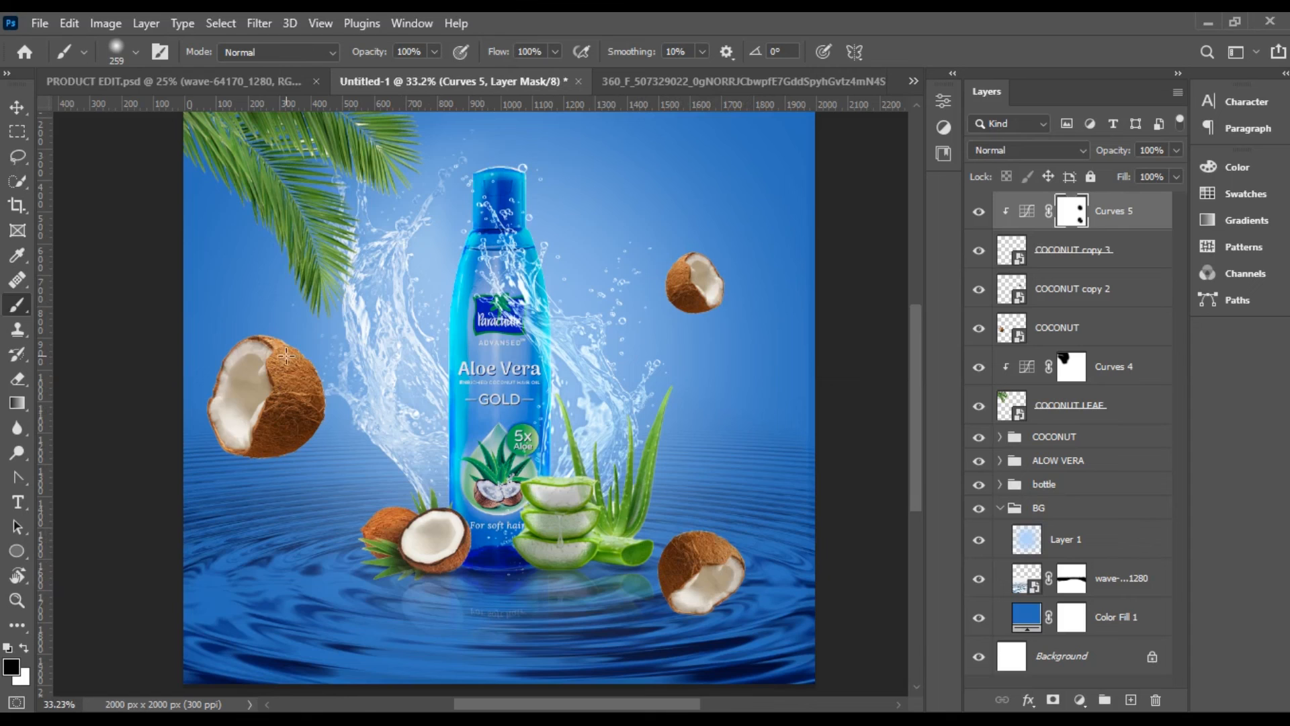
{"action": "key", "text": "v"}
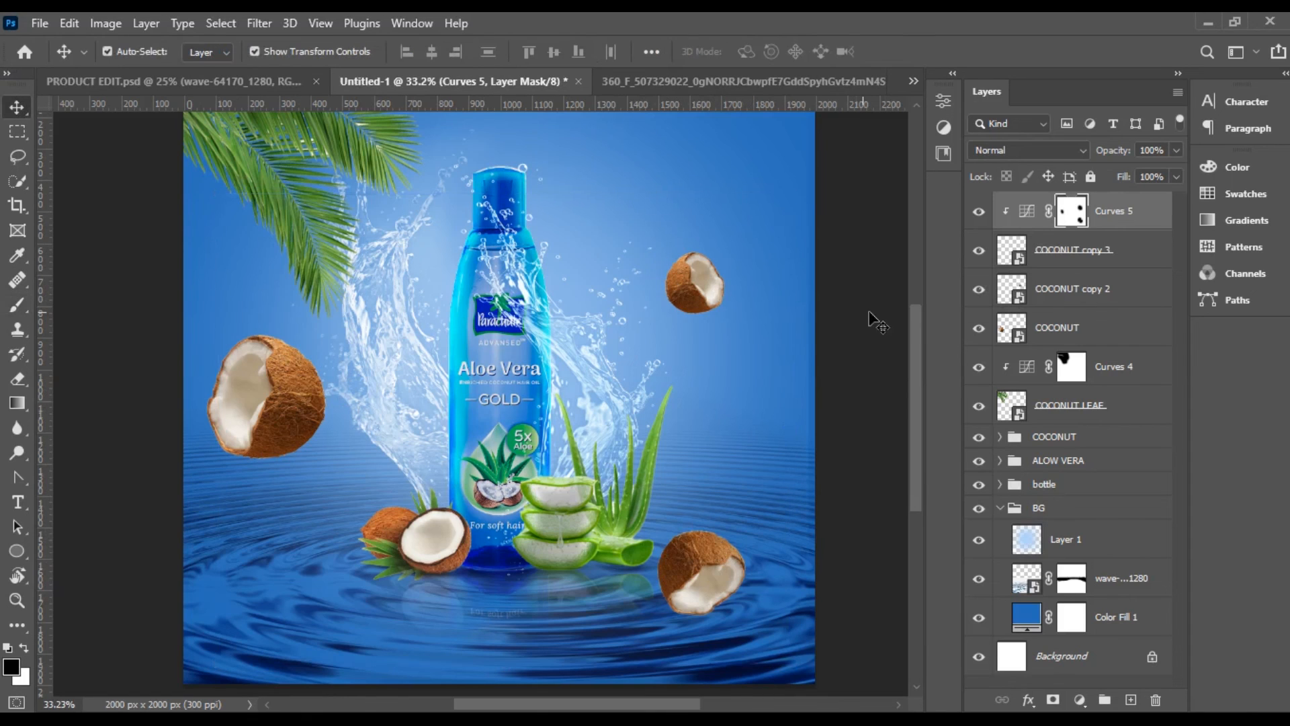
Add a darkening Curves adjustment clipped to COCONUT copy 2 and paint black on its mask over that coconut's lit side
{"action": "left_click", "coordinate": [688, 300]}
{"action": "left_click", "coordinate": [1086, 699]}
{"action": "left_click", "coordinate": [1101, 455]}
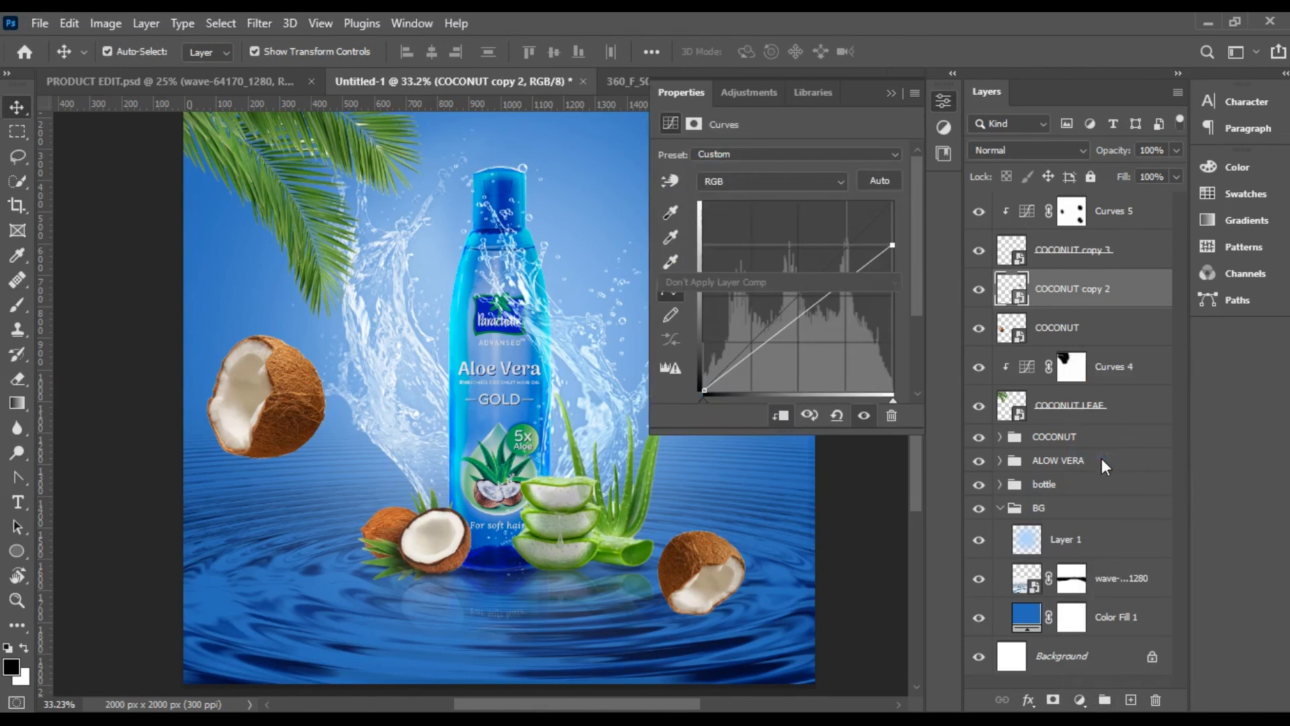
{"action": "left_click_drag", "start_coordinate": [892, 210], "coordinate": [893, 253]}
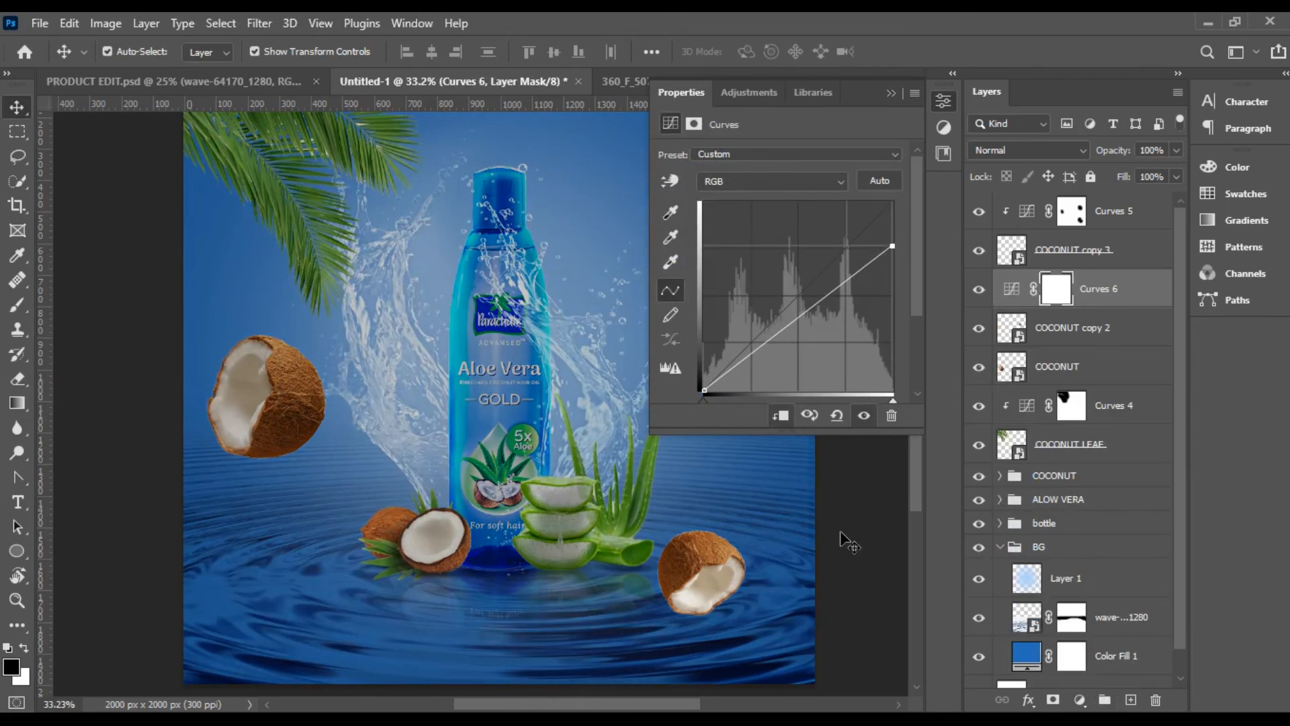
{"action": "key", "text": "ctrl+alt+g"}
{"action": "left_click", "coordinate": [891, 93]}
{"action": "key", "text": "b"}
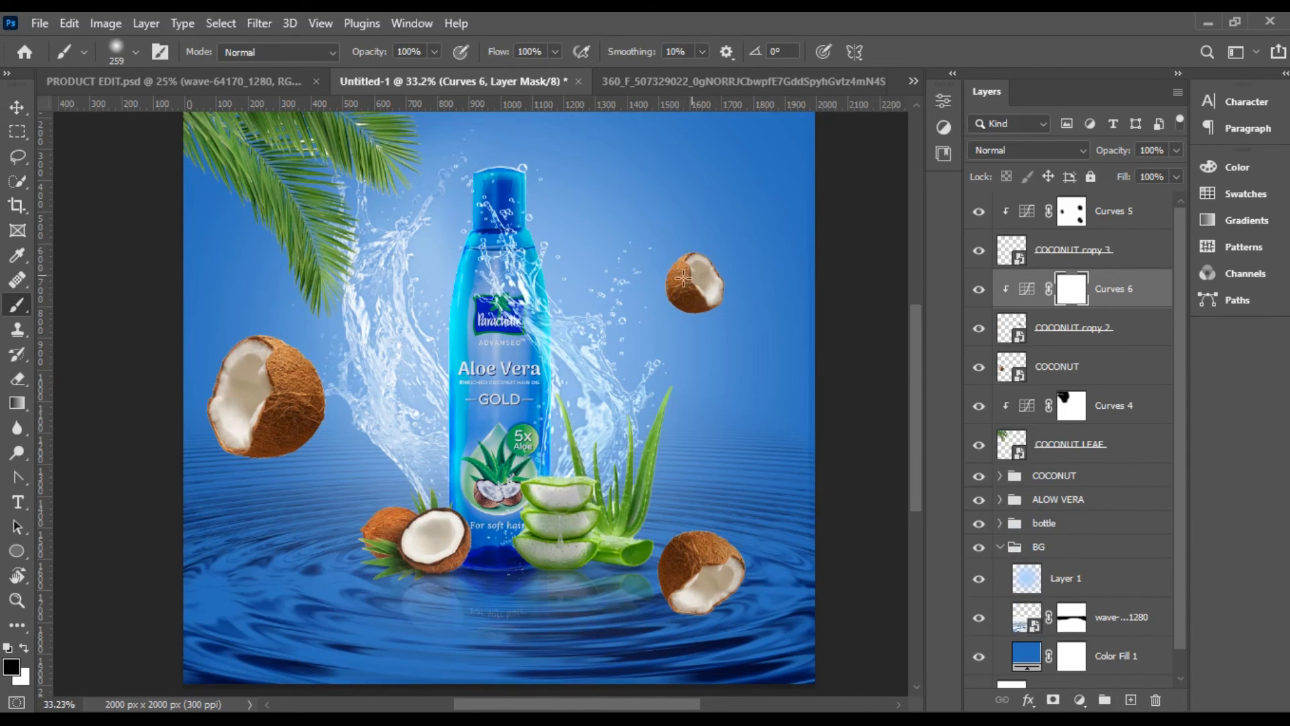
{"action": "key", "text": "v"}
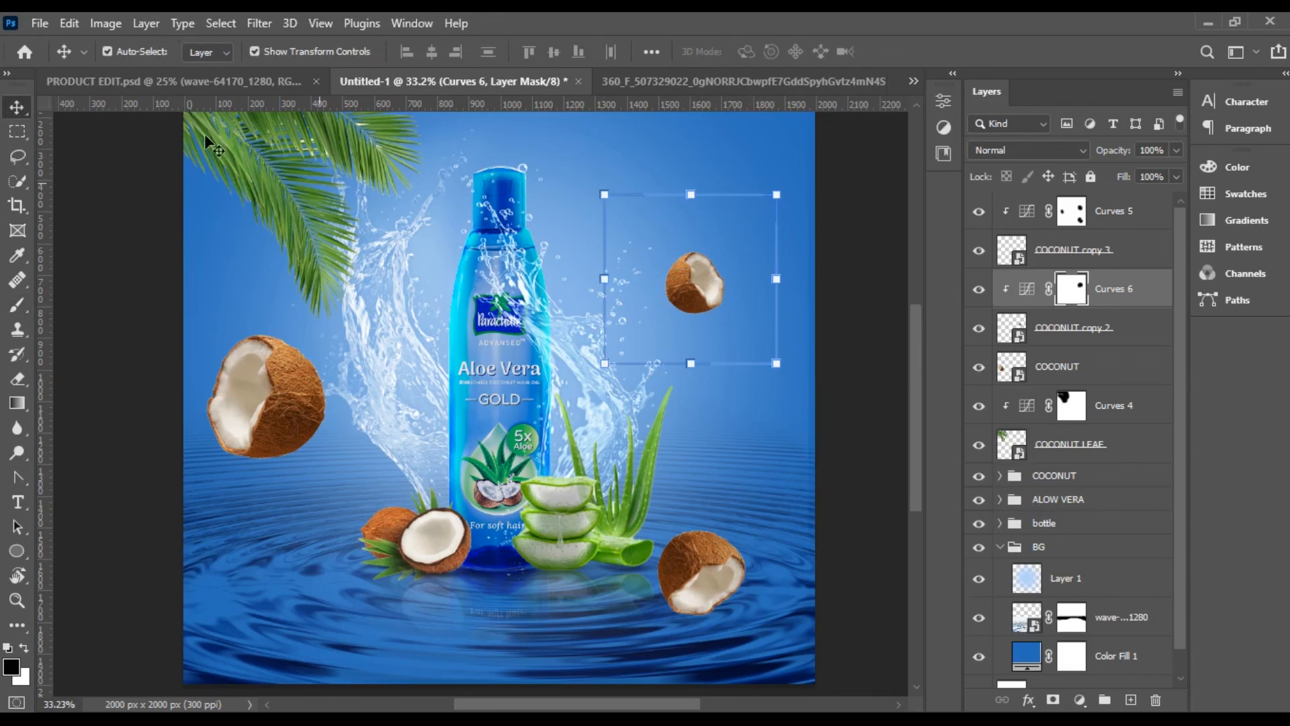
Apply a Gaussian Blur with a 4.3-pixel radius to the small upper-right coconut, COCONUT copy 2
{"action": "left_click", "coordinate": [696, 308]}
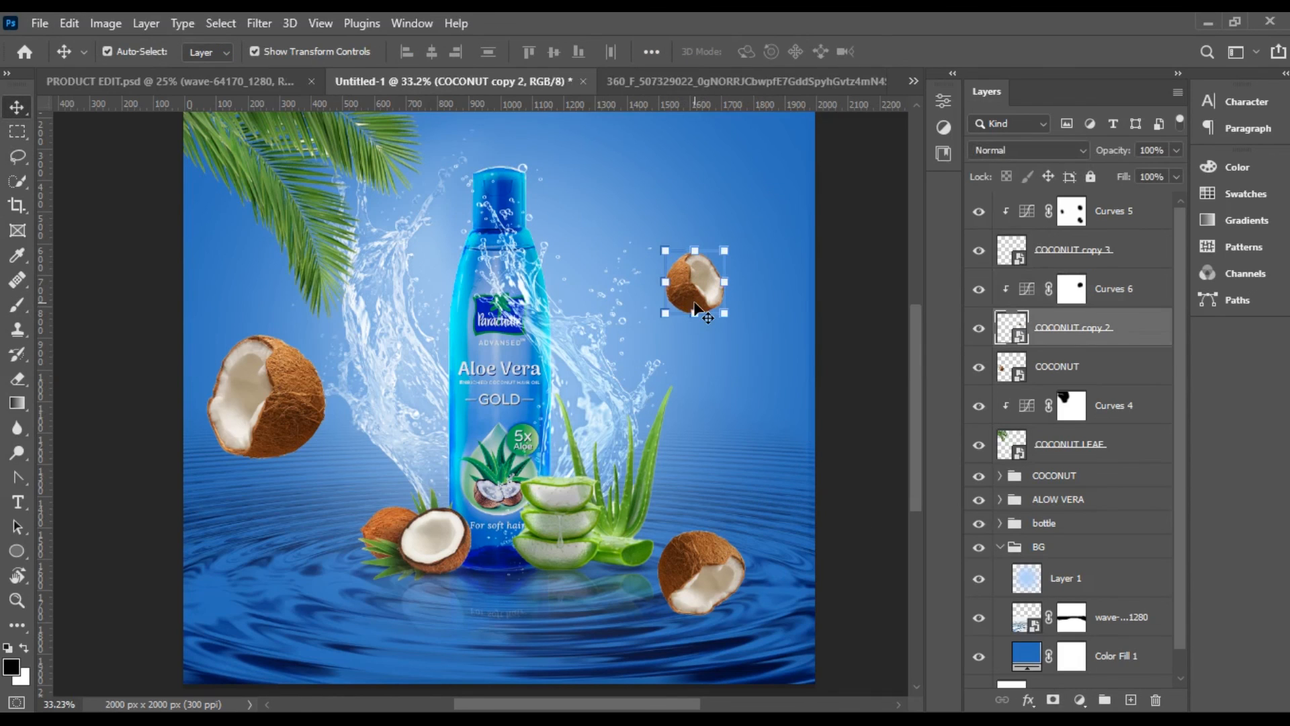
{"action": "left_click", "coordinate": [260, 23]}
{"action": "mouse_move", "coordinate": [289, 269]}
{"action": "left_click", "coordinate": [545, 337]}
{"action": "left_click_drag", "start_coordinate": [770, 149], "coordinate": [977, 222]}
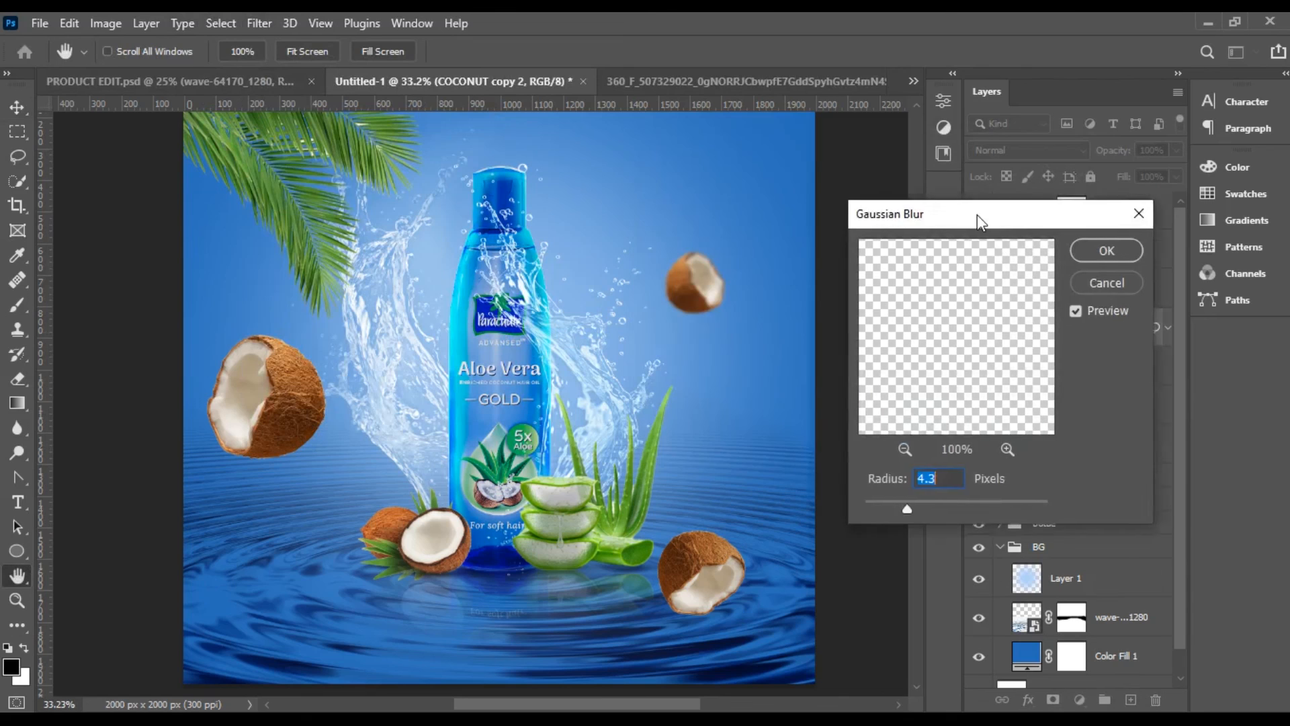
{"action": "left_click", "coordinate": [1105, 250]}
Apply a Gaussian Blur with a 4.3-pixel radius to the lower-right coconut, COCONUT copy 3
{"action": "left_click", "coordinate": [696, 589]}
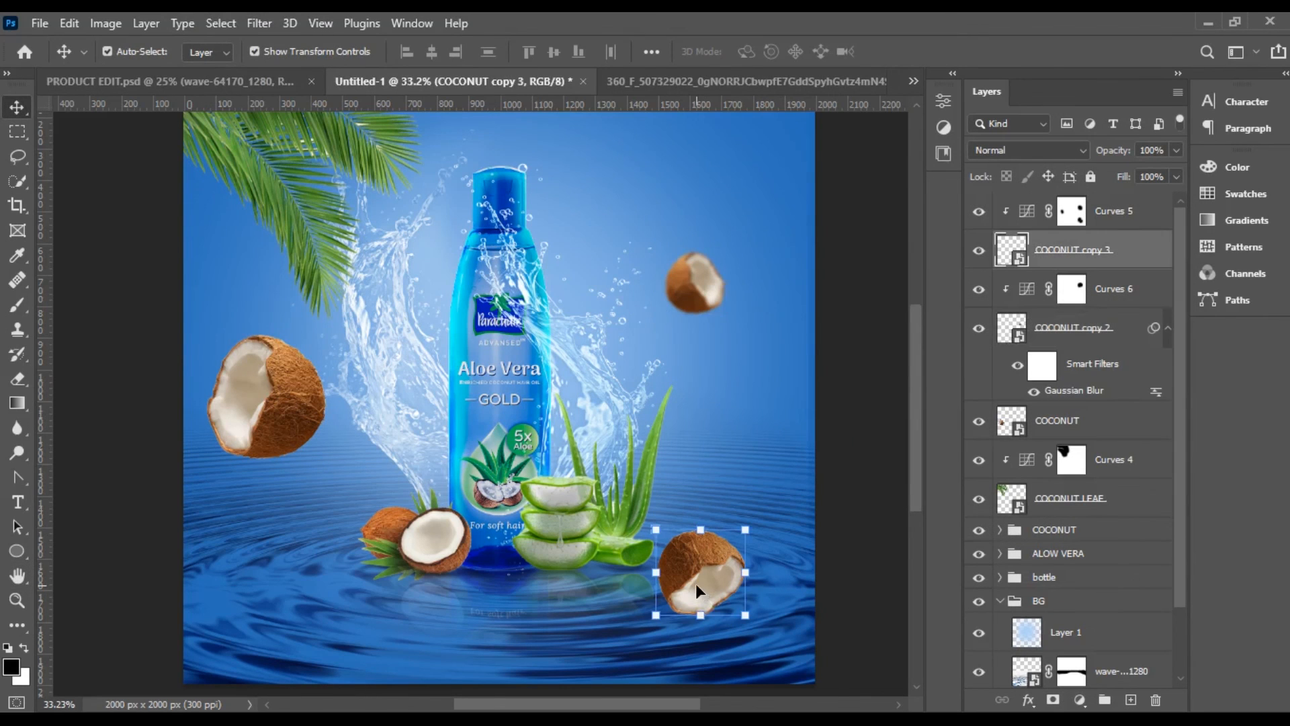
{"action": "left_click", "coordinate": [260, 24]}
{"action": "mouse_move", "coordinate": [289, 268]}
{"action": "left_click", "coordinate": [545, 335]}
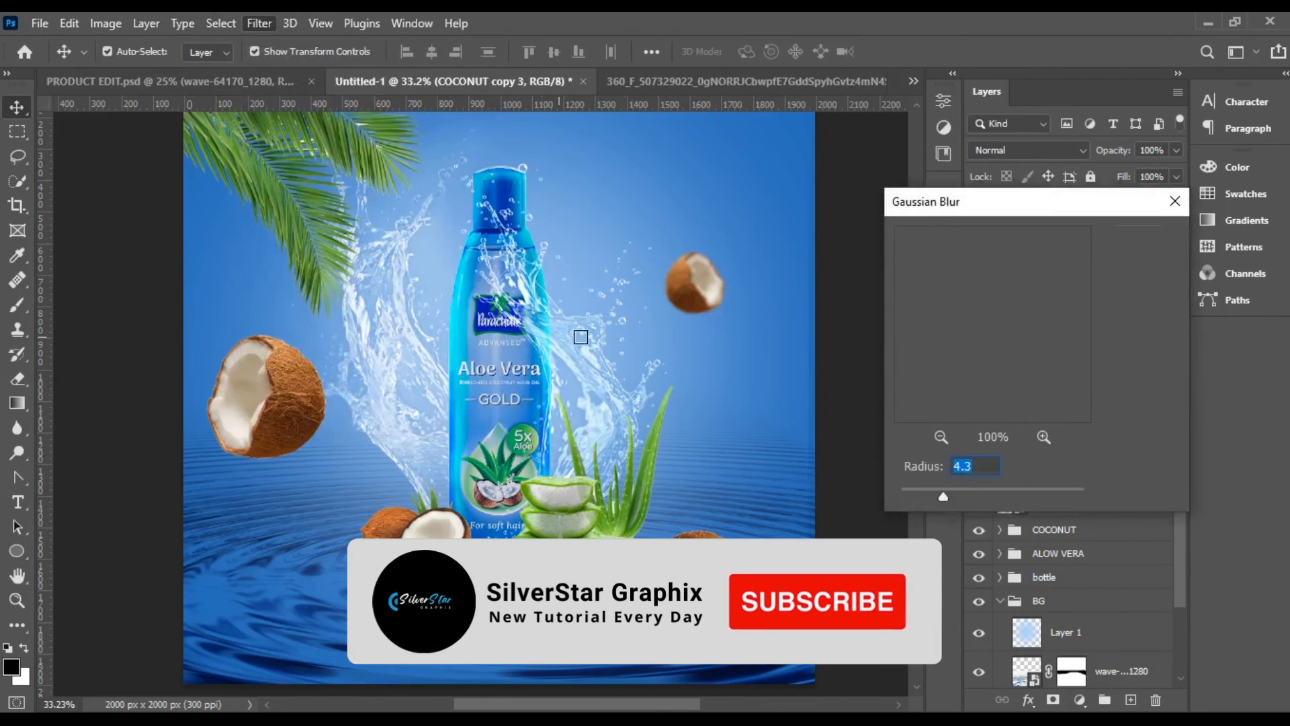
{"action": "left_click", "coordinate": [1144, 236]}
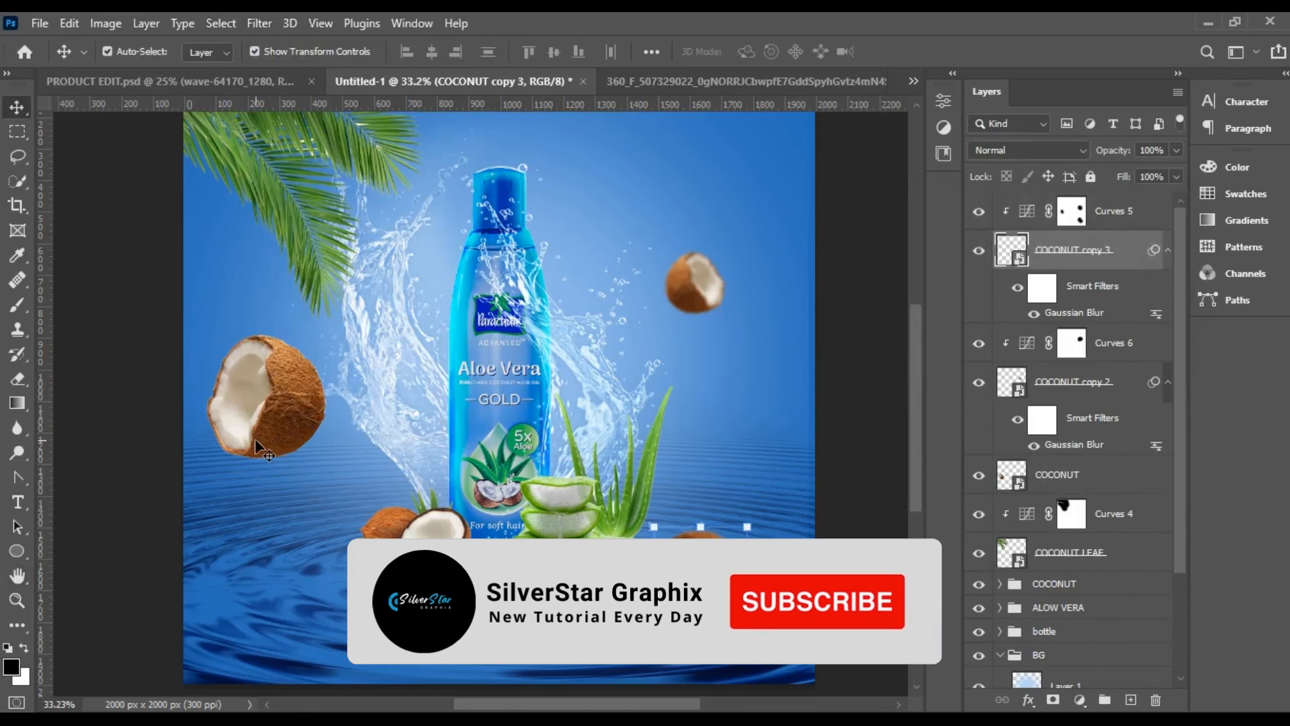
Apply a Gaussian Blur with a 4.7-pixel radius to the large coconut left of the bottle and deselect the layer
{"action": "left_click", "coordinate": [266, 397]}
{"action": "left_click", "coordinate": [260, 24]}
{"action": "mouse_move", "coordinate": [289, 266]}
{"action": "left_click", "coordinate": [545, 336]}
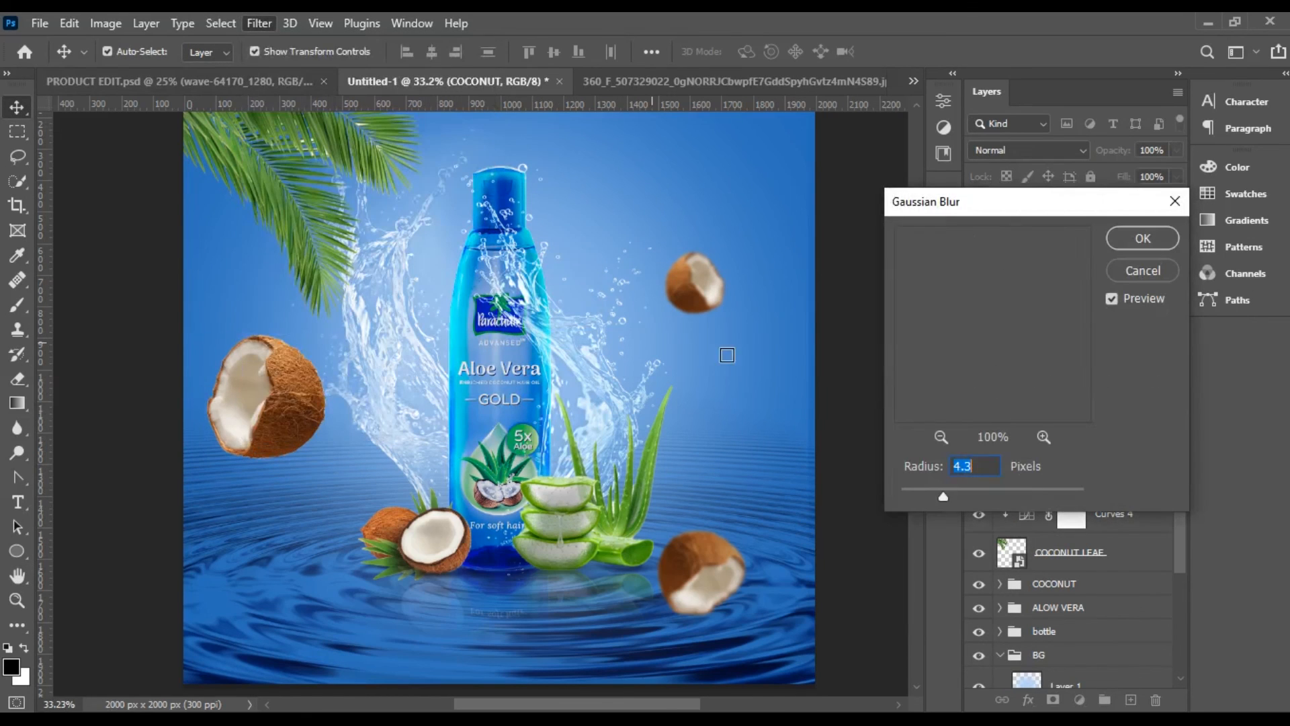
{"action": "left_click", "coordinate": [947, 498]}
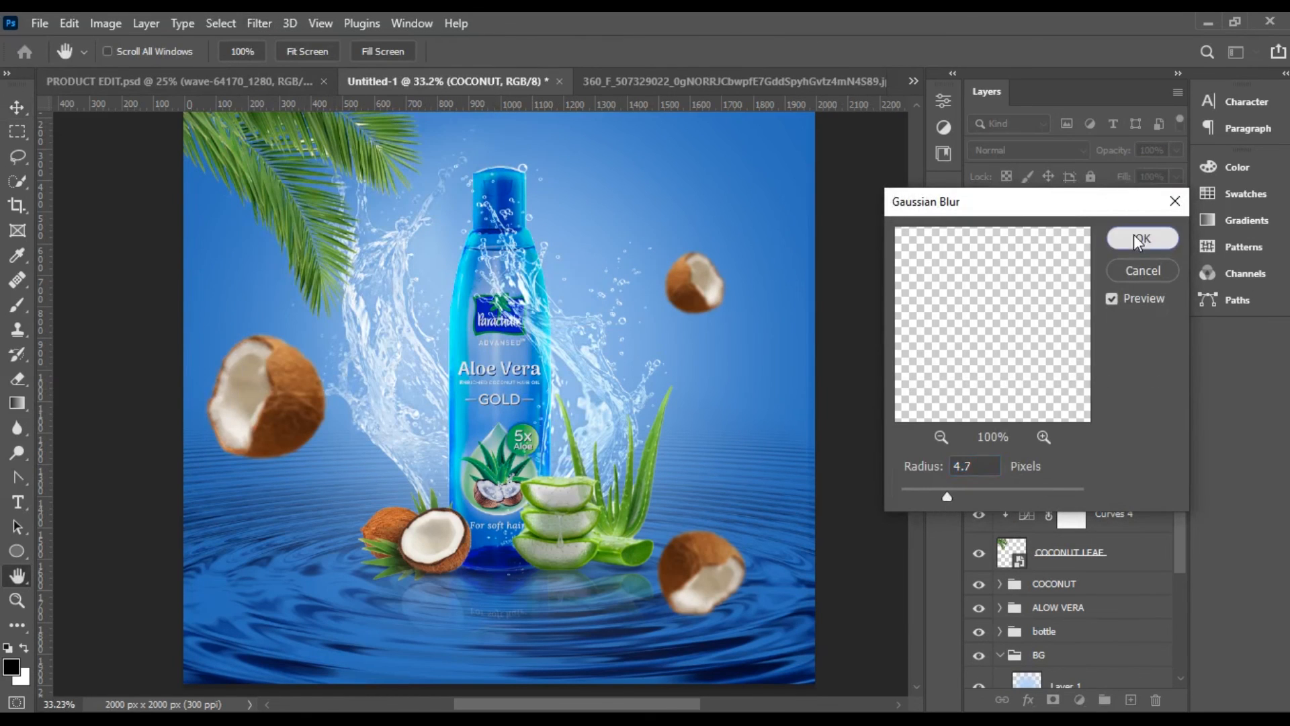
{"action": "left_click", "coordinate": [1143, 238]}
{"action": "left_click", "coordinate": [794, 367]}
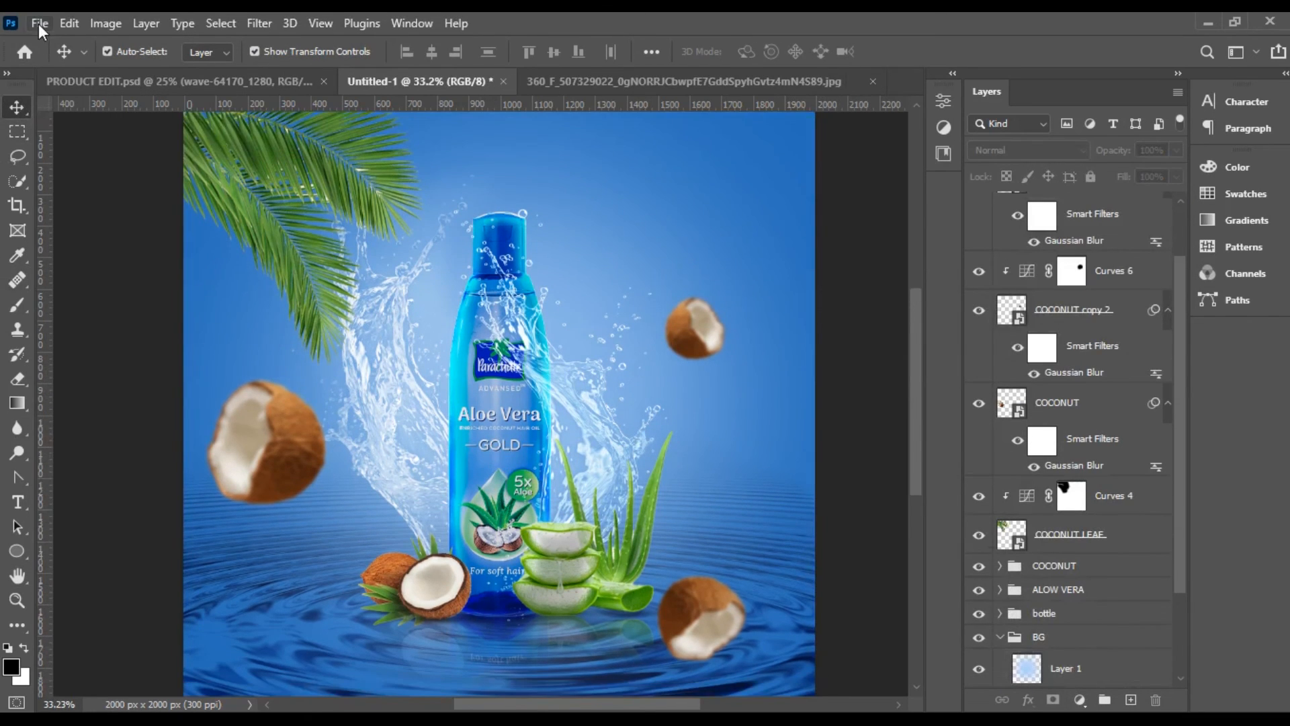
Place the SHINE image as an embedded layer, align it with the canvas's upper edge and set its blend mode to Screen
{"action": "left_click", "coordinate": [40, 25]}
{"action": "left_click", "coordinate": [75, 419]}
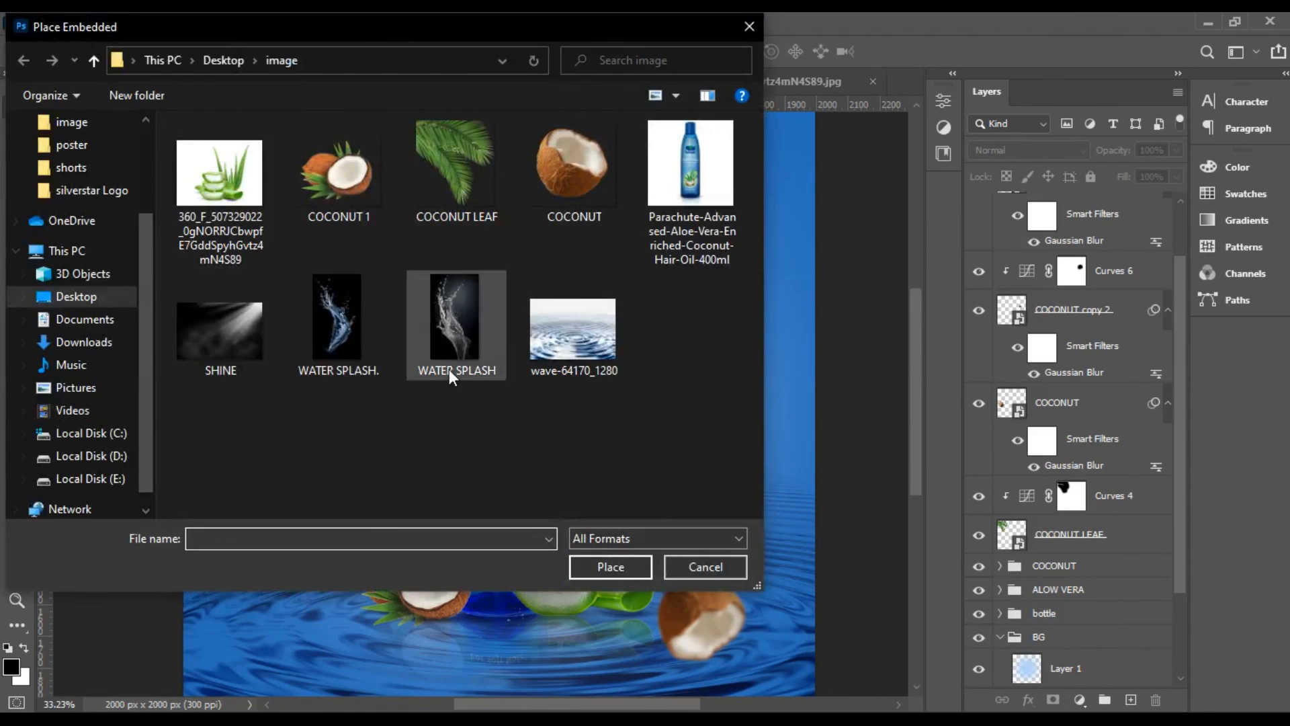
{"action": "left_click", "coordinate": [220, 333]}
{"action": "left_click", "coordinate": [611, 566]}
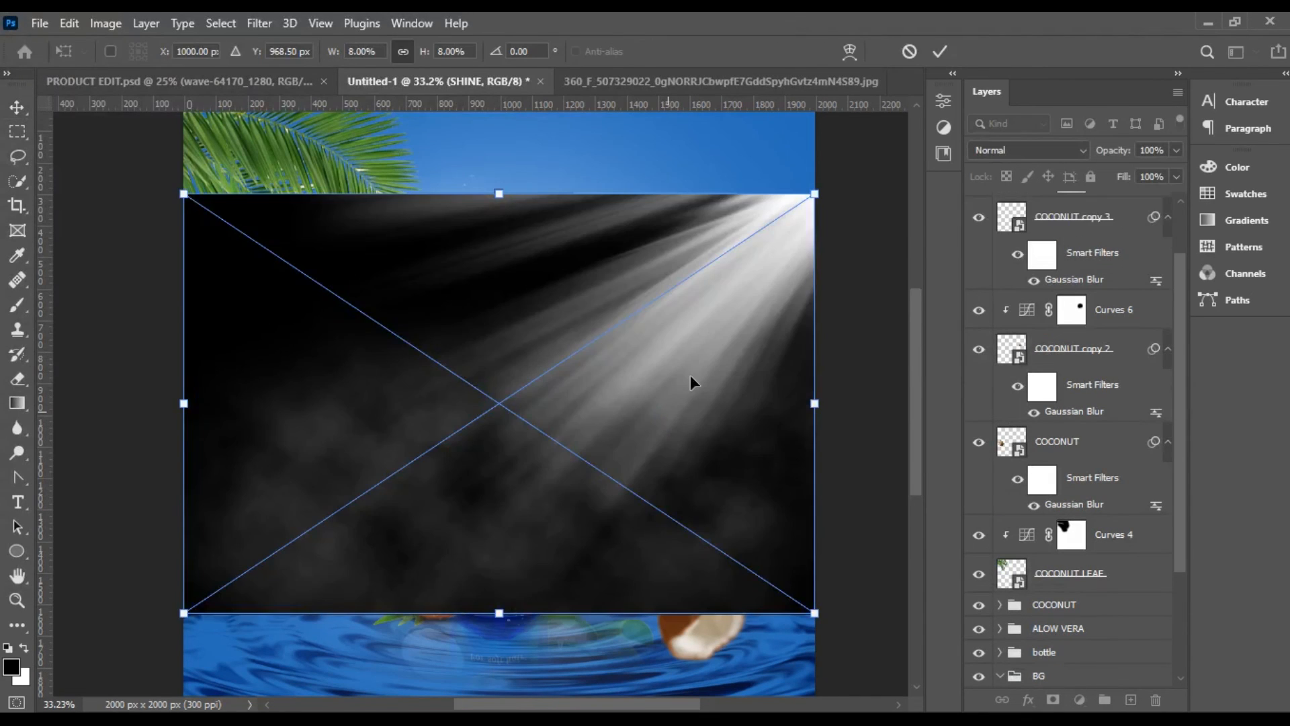
{"action": "left_click_drag", "start_coordinate": [692, 380], "coordinate": [678, 310]}
{"action": "scroll", "coordinate": [675, 355], "scroll_direction": "up", "scroll_amount": 3}
{"action": "scroll", "coordinate": [675, 355], "scroll_direction": "down", "scroll_amount": 1}
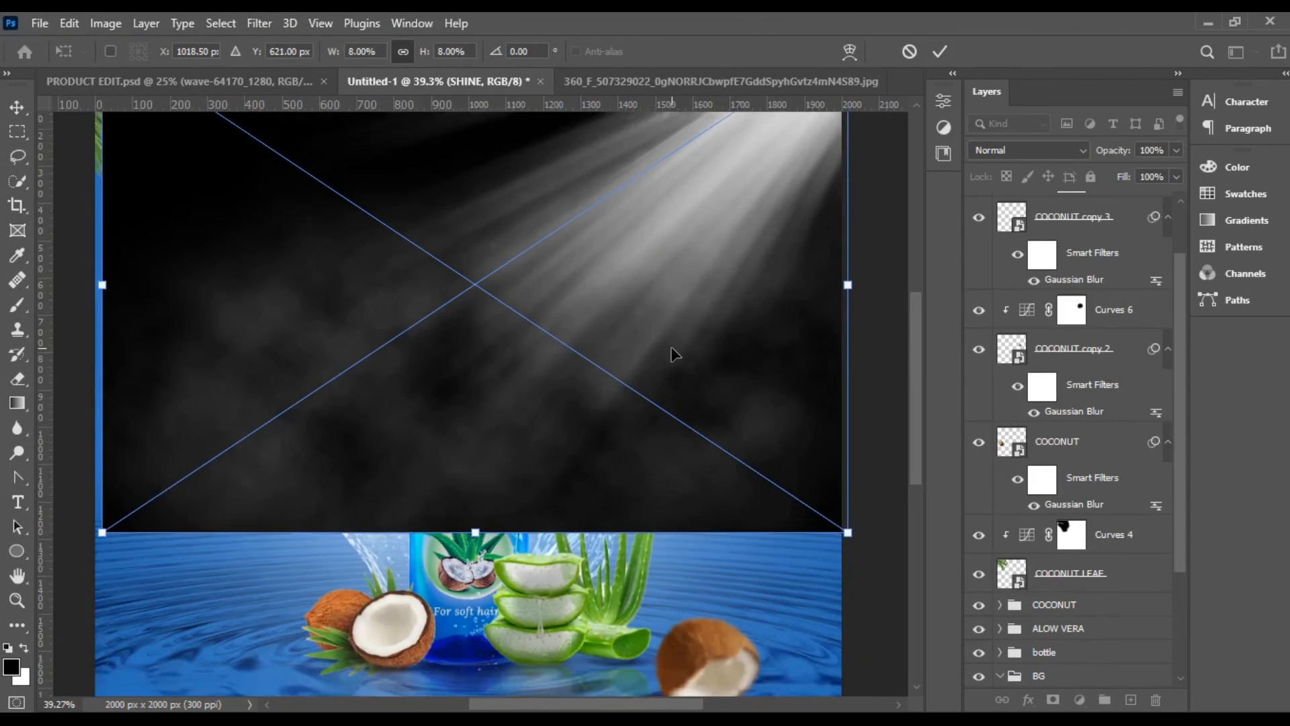
{"action": "scroll", "coordinate": [675, 354], "scroll_direction": "up", "scroll_amount": 2}
{"action": "left_click_drag", "start_coordinate": [774, 250], "coordinate": [769, 263]}
{"action": "left_click", "coordinate": [939, 51]}
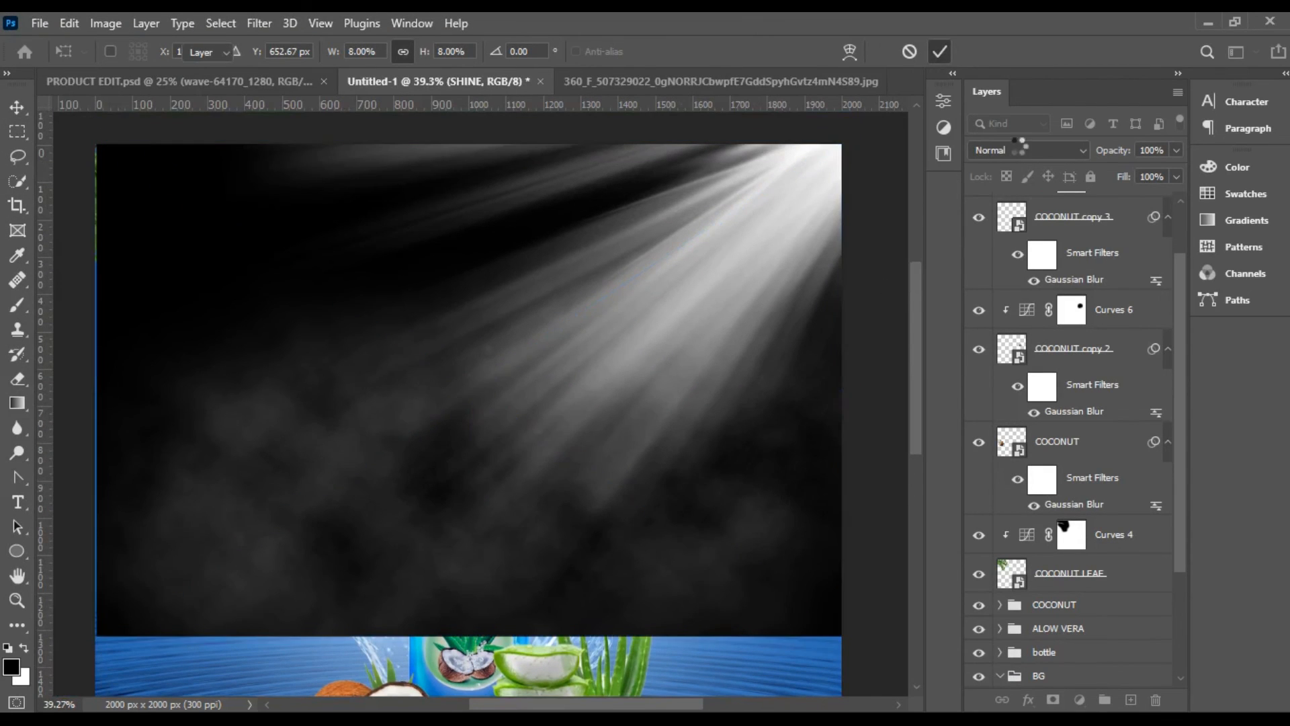
{"action": "left_click", "coordinate": [1018, 153]}
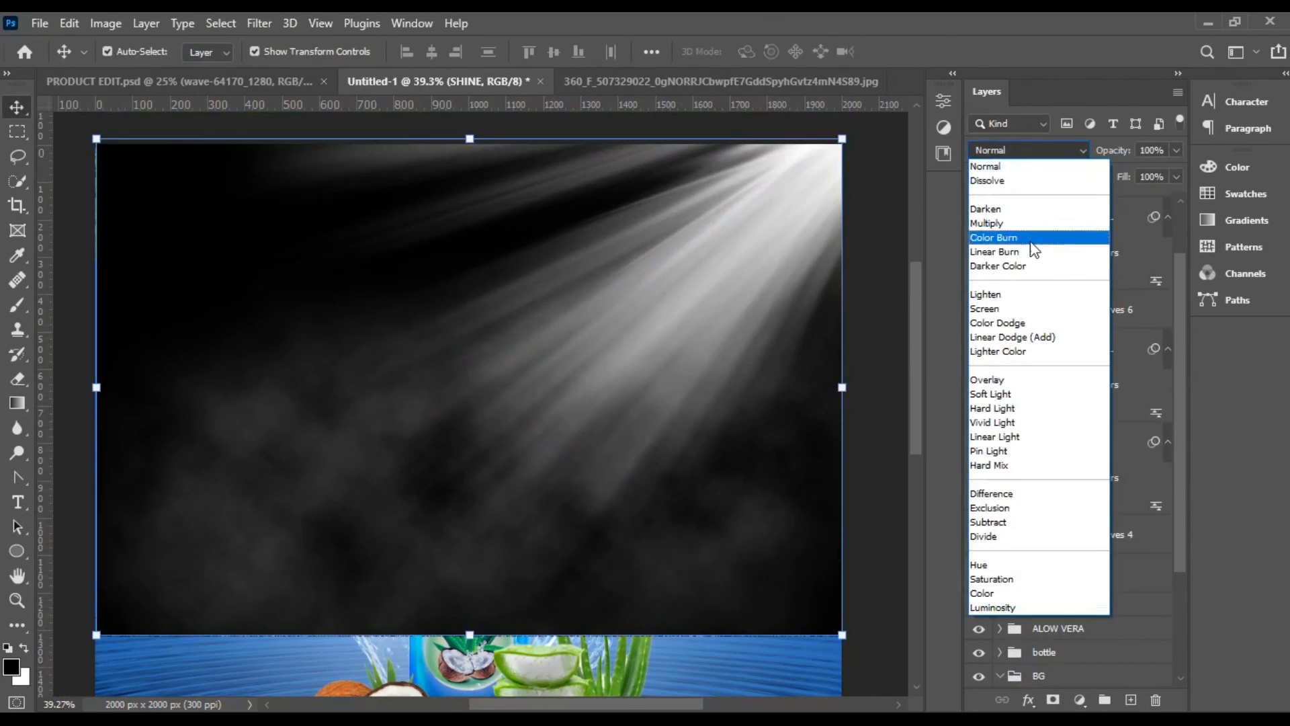
{"action": "left_click", "coordinate": [1029, 311]}
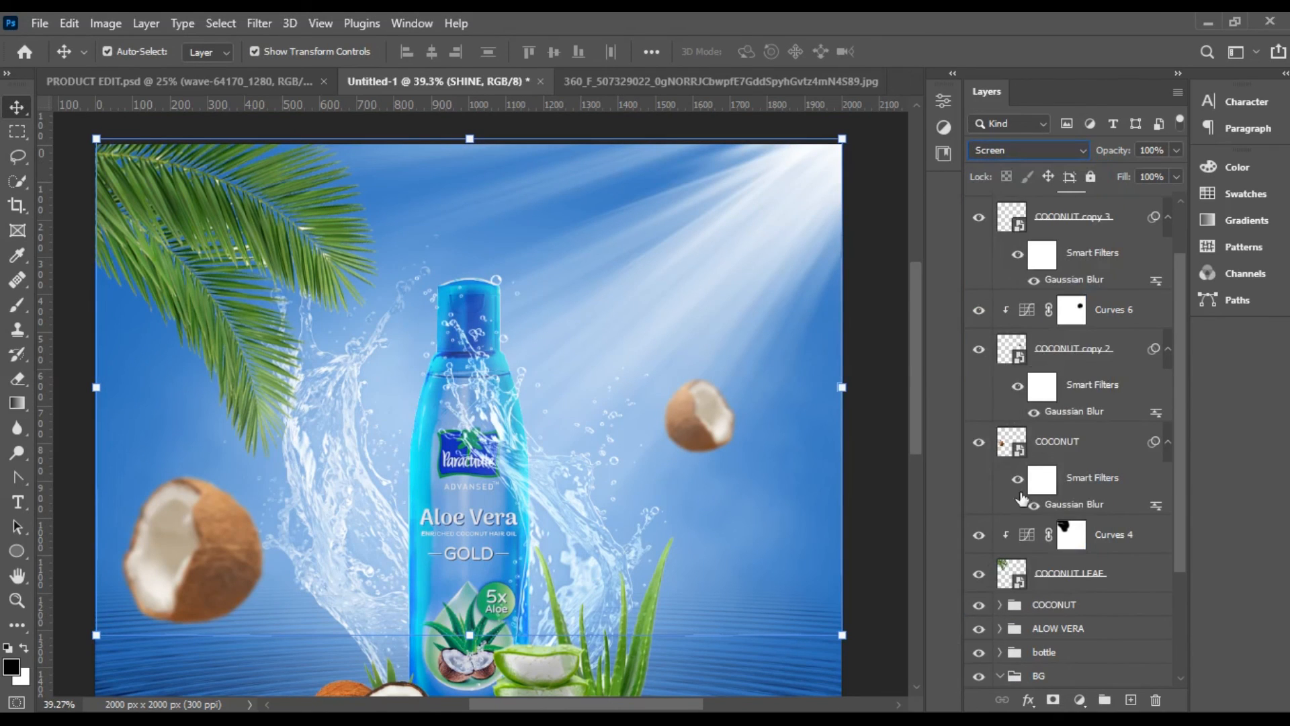
Add a layer mask to SHINE and paint it black along the image's lower edge and over the objects the light haze covers
{"action": "scroll", "coordinate": [1046, 331], "scroll_direction": "up", "scroll_amount": 2}
{"action": "left_click", "coordinate": [1051, 700]}
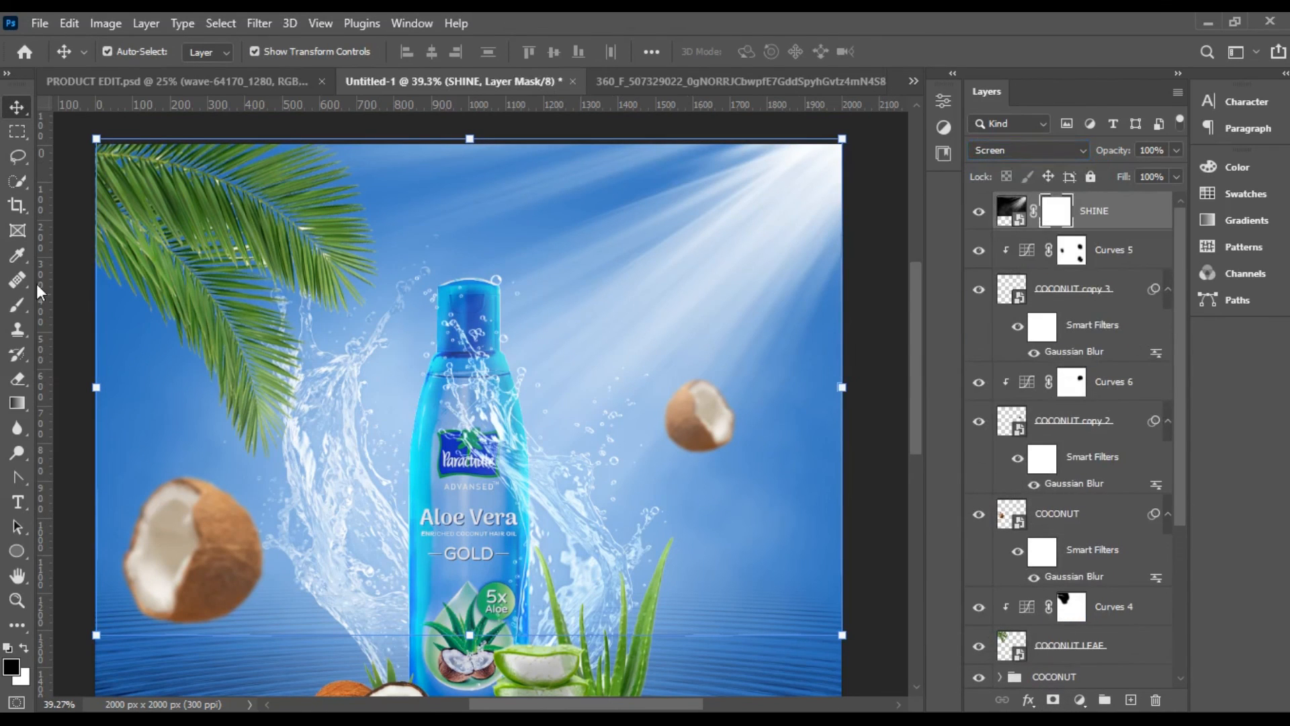
{"action": "left_click", "coordinate": [17, 305]}
{"action": "scroll", "coordinate": [706, 636], "scroll_direction": "down", "scroll_amount": 1}
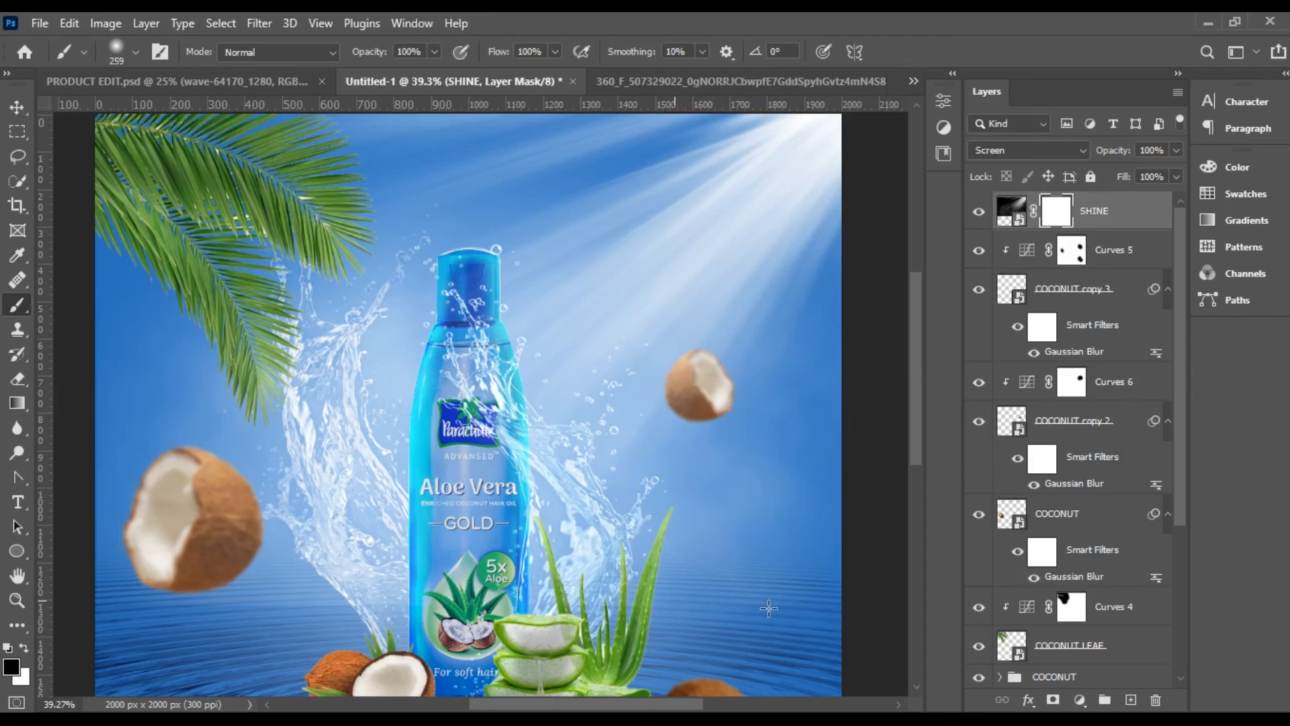
{"action": "left_click_drag", "start_coordinate": [591, 619], "coordinate": [148, 631]}
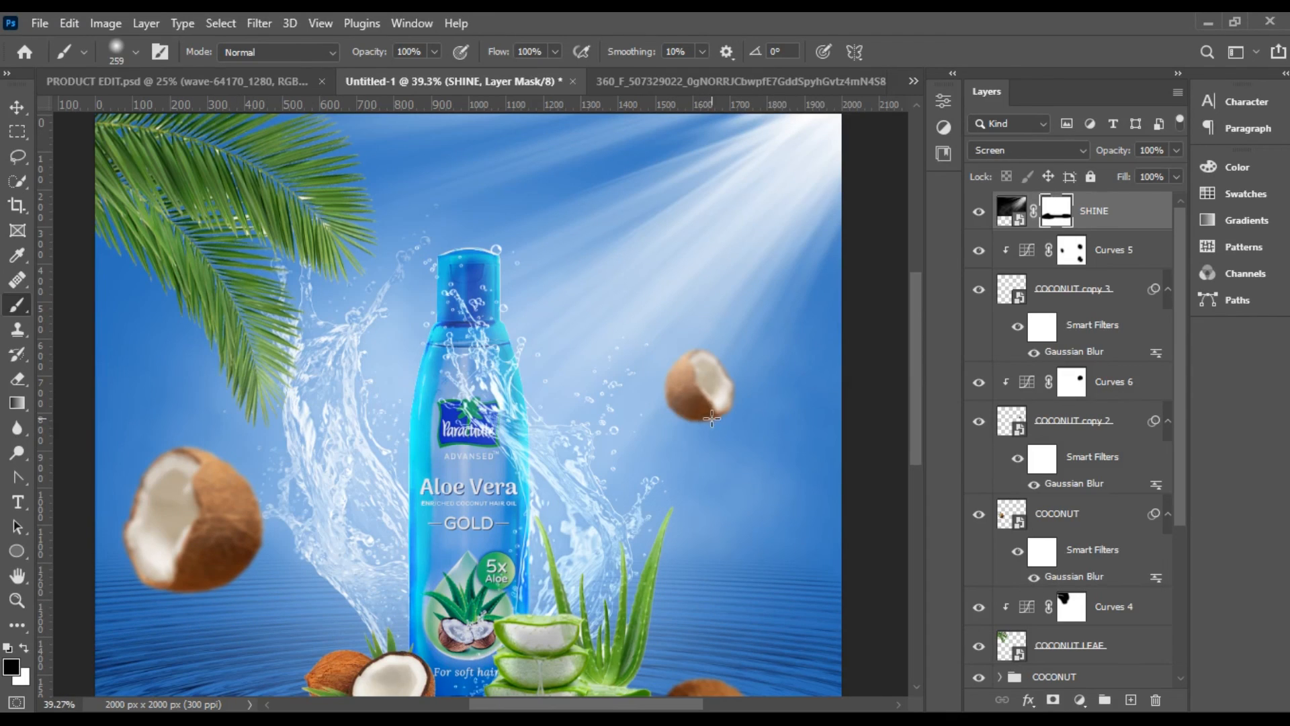
{"action": "scroll", "coordinate": [752, 526], "scroll_direction": "down", "scroll_amount": 3}
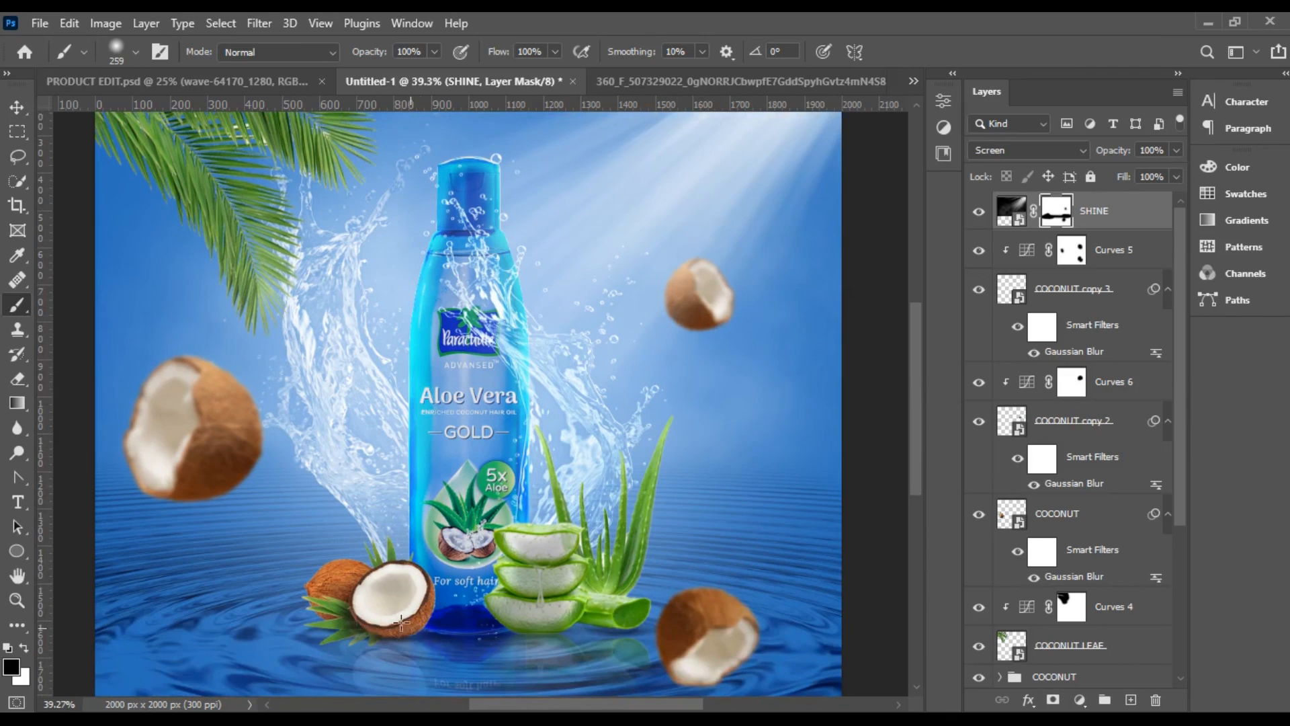
{"action": "scroll", "coordinate": [603, 576], "scroll_direction": "up", "scroll_amount": 3}
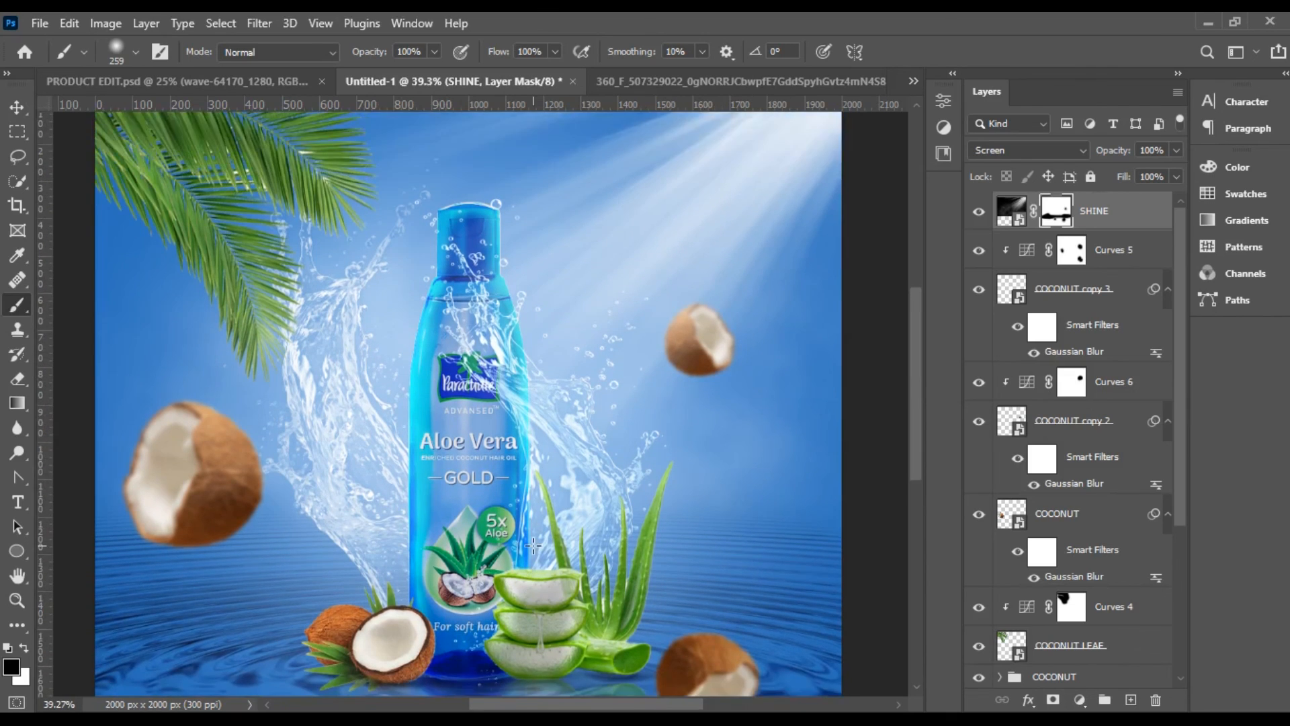
{"action": "scroll", "coordinate": [178, 346], "scroll_direction": "down", "scroll_amount": 2}
Reduce the SHINE layer's fill slightly to soften the light rays and deselect the layer
{"action": "left_click", "coordinate": [22, 109]}
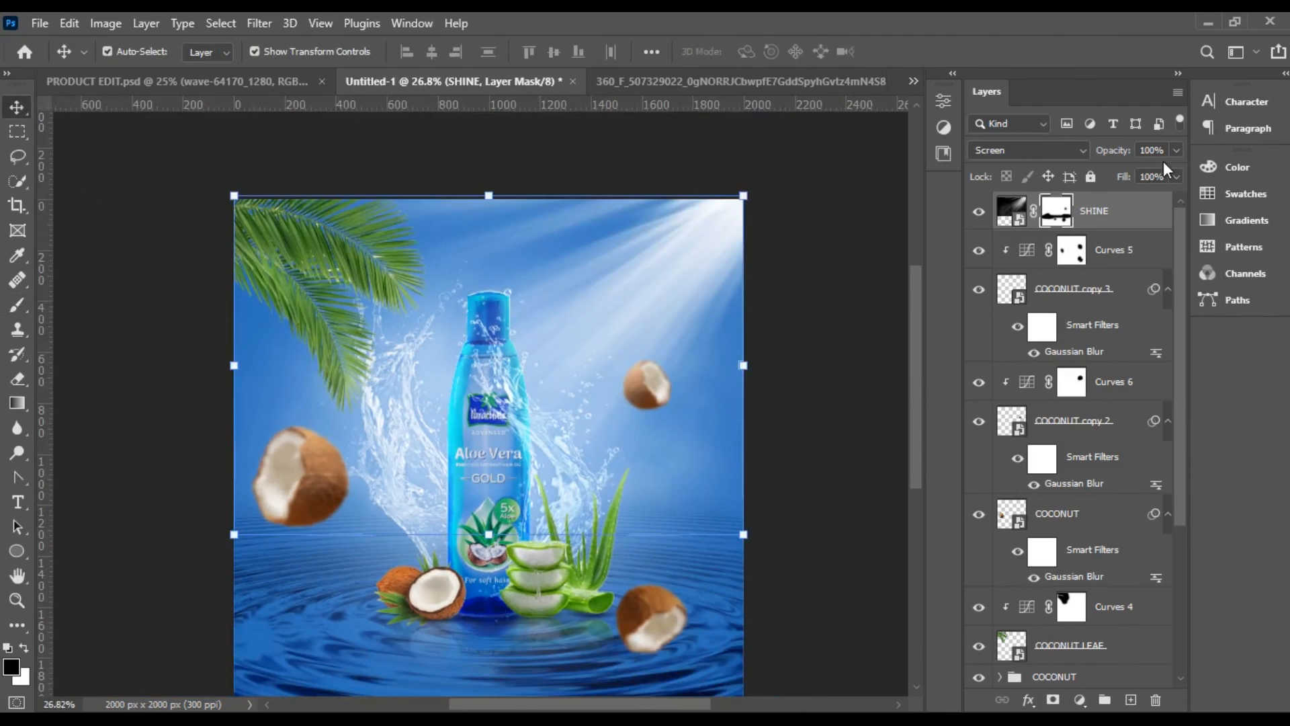
{"action": "left_click_drag", "start_coordinate": [1171, 176], "coordinate": [1161, 172]}
{"action": "left_click", "coordinate": [807, 354]}
Add an unclipped Curves adjustment layer above the SHINE layer
{"action": "left_click", "coordinate": [1080, 699]}
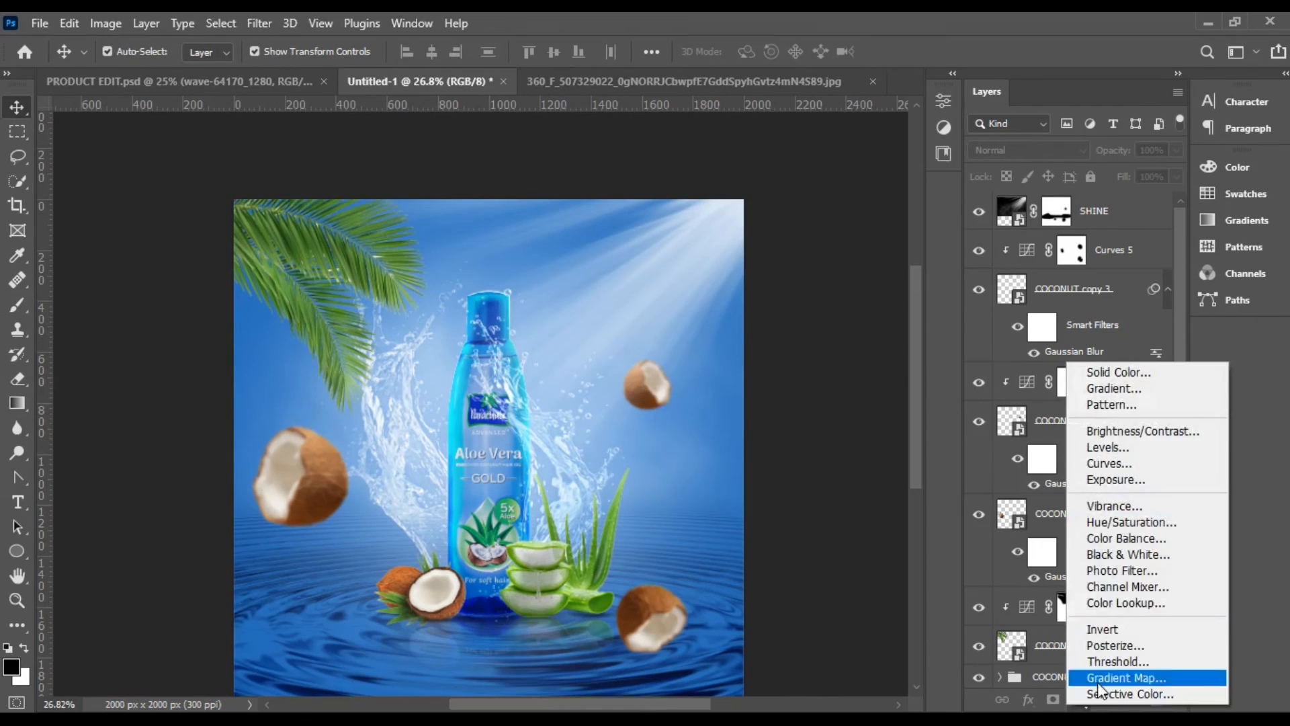
{"action": "left_click", "coordinate": [1090, 467]}
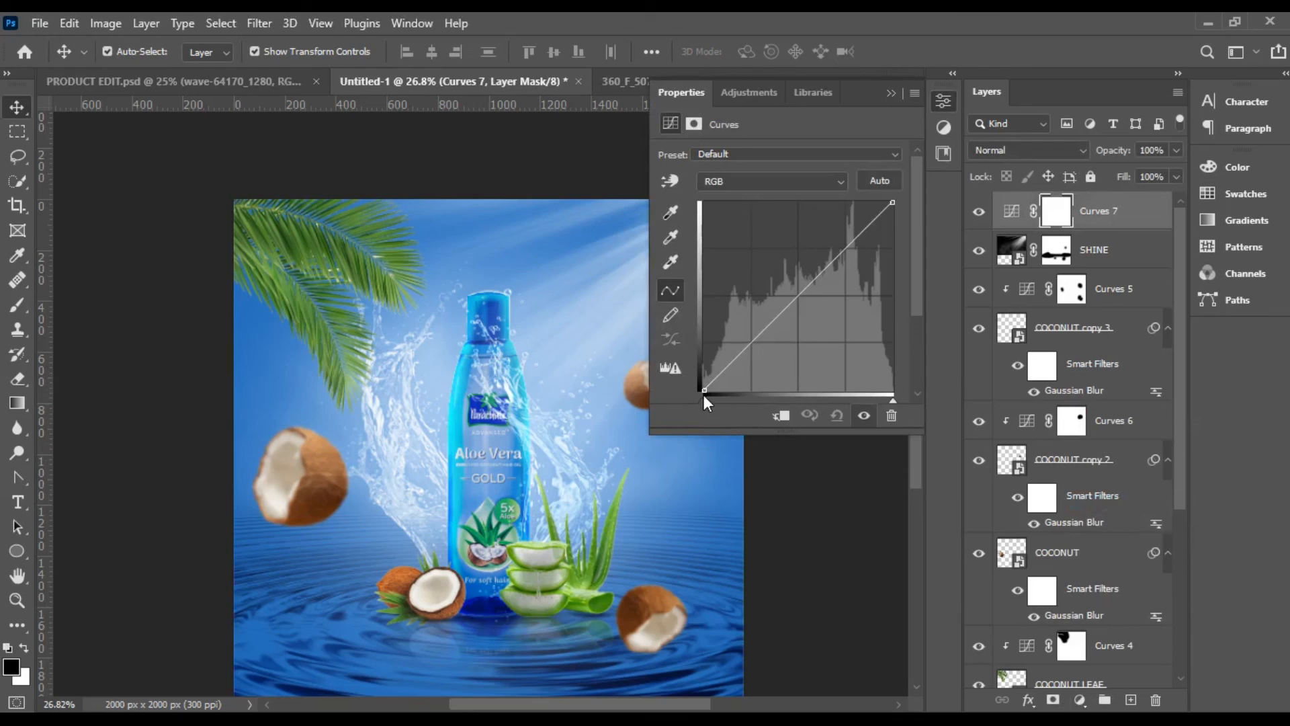
{"action": "left_click", "coordinate": [891, 93]}
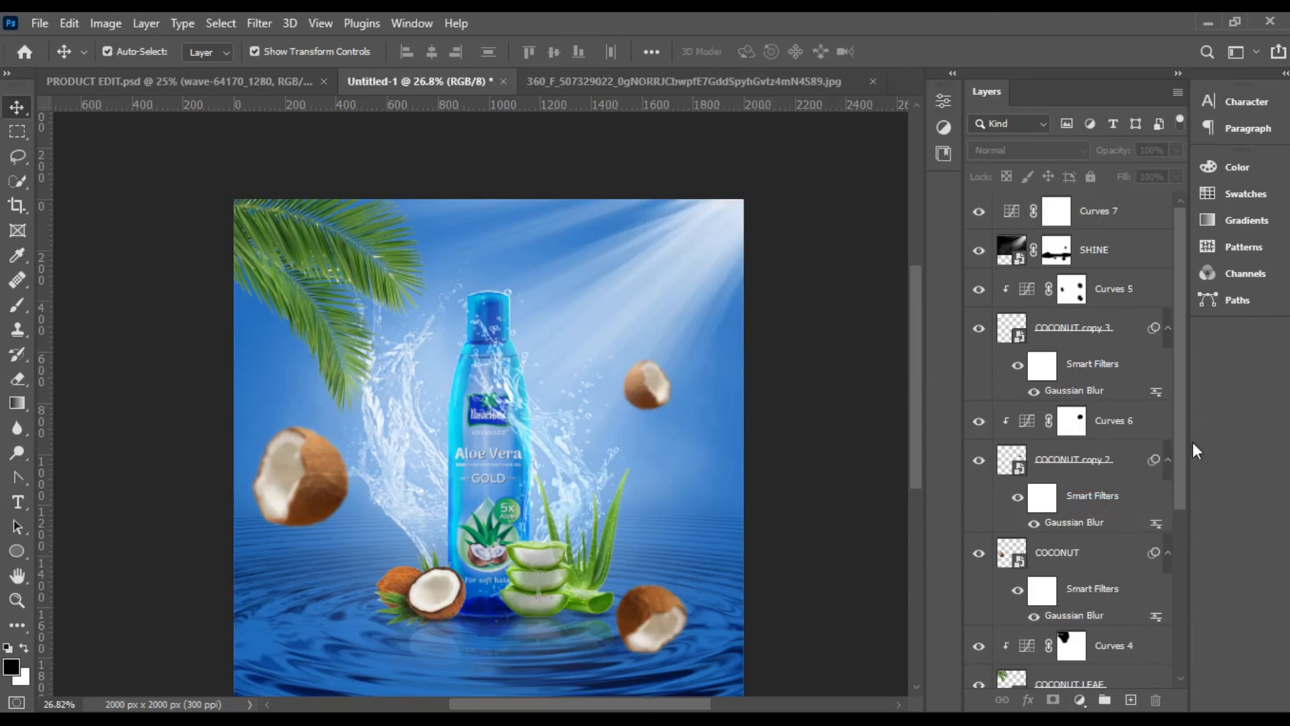
Add a Levels adjustment layer on top of the stack with RGB input levels of 23, 0.83 and 237
{"action": "left_click", "coordinate": [1080, 700]}
{"action": "left_click", "coordinate": [1102, 451]}
{"action": "left_click_drag", "start_coordinate": [688, 293], "coordinate": [715, 290]}
{"action": "mouse_move", "coordinate": [898, 292]}
{"action": "left_mouse_down"}
{"action": "mouse_move", "coordinate": [865, 293]}
{"action": "mouse_move", "coordinate": [884, 293]}
{"action": "left_mouse_up"}
{"action": "mouse_move", "coordinate": [795, 293]}
{"action": "left_mouse_down"}
{"action": "mouse_move", "coordinate": [776, 293]}
{"action": "mouse_move", "coordinate": [807, 293]}
{"action": "left_mouse_up"}
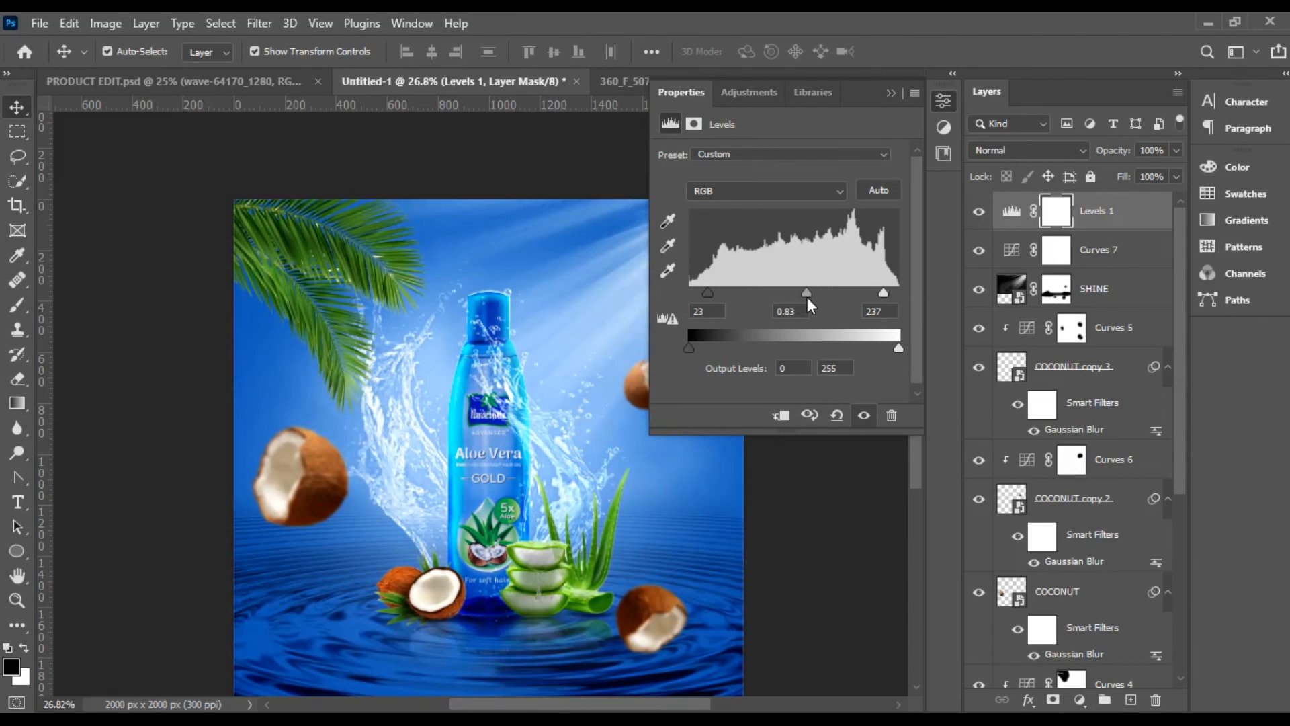
{"action": "left_click", "coordinate": [840, 523]}
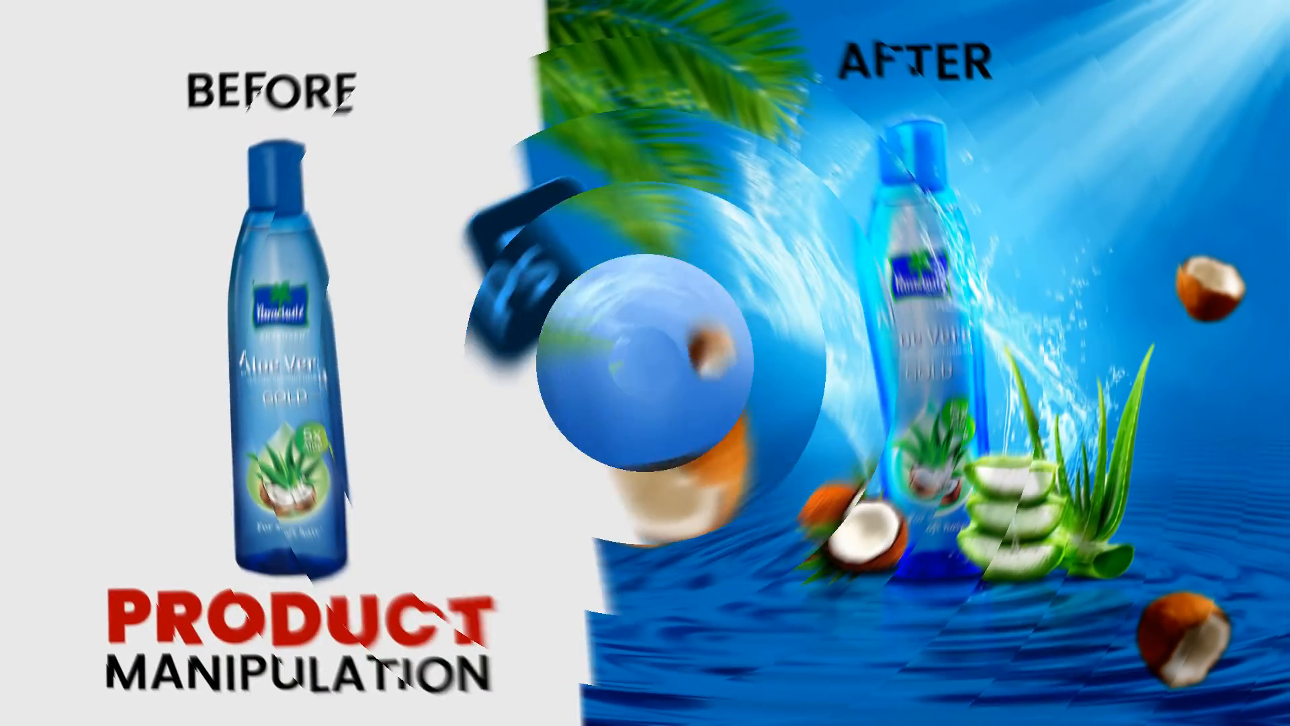